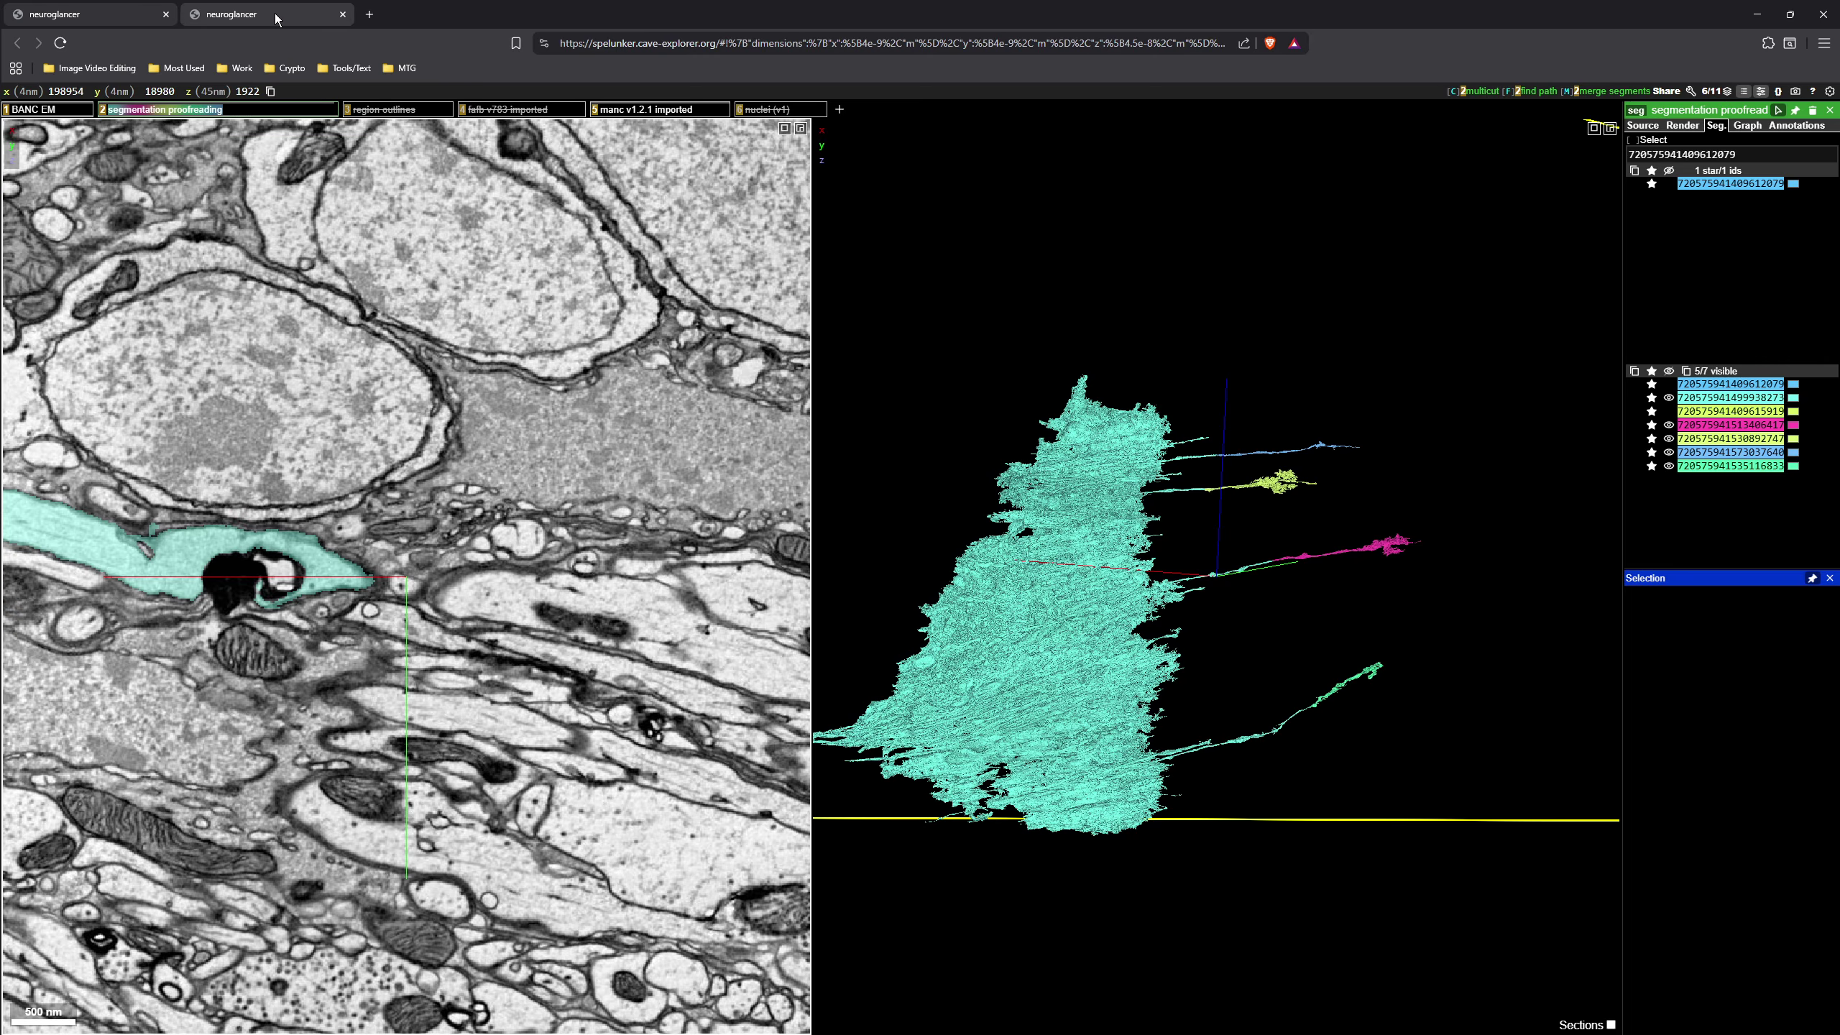
- Compare the merged segmentation with the version showing only separate axon segments in the other open neuroglancer view
click(274, 13)
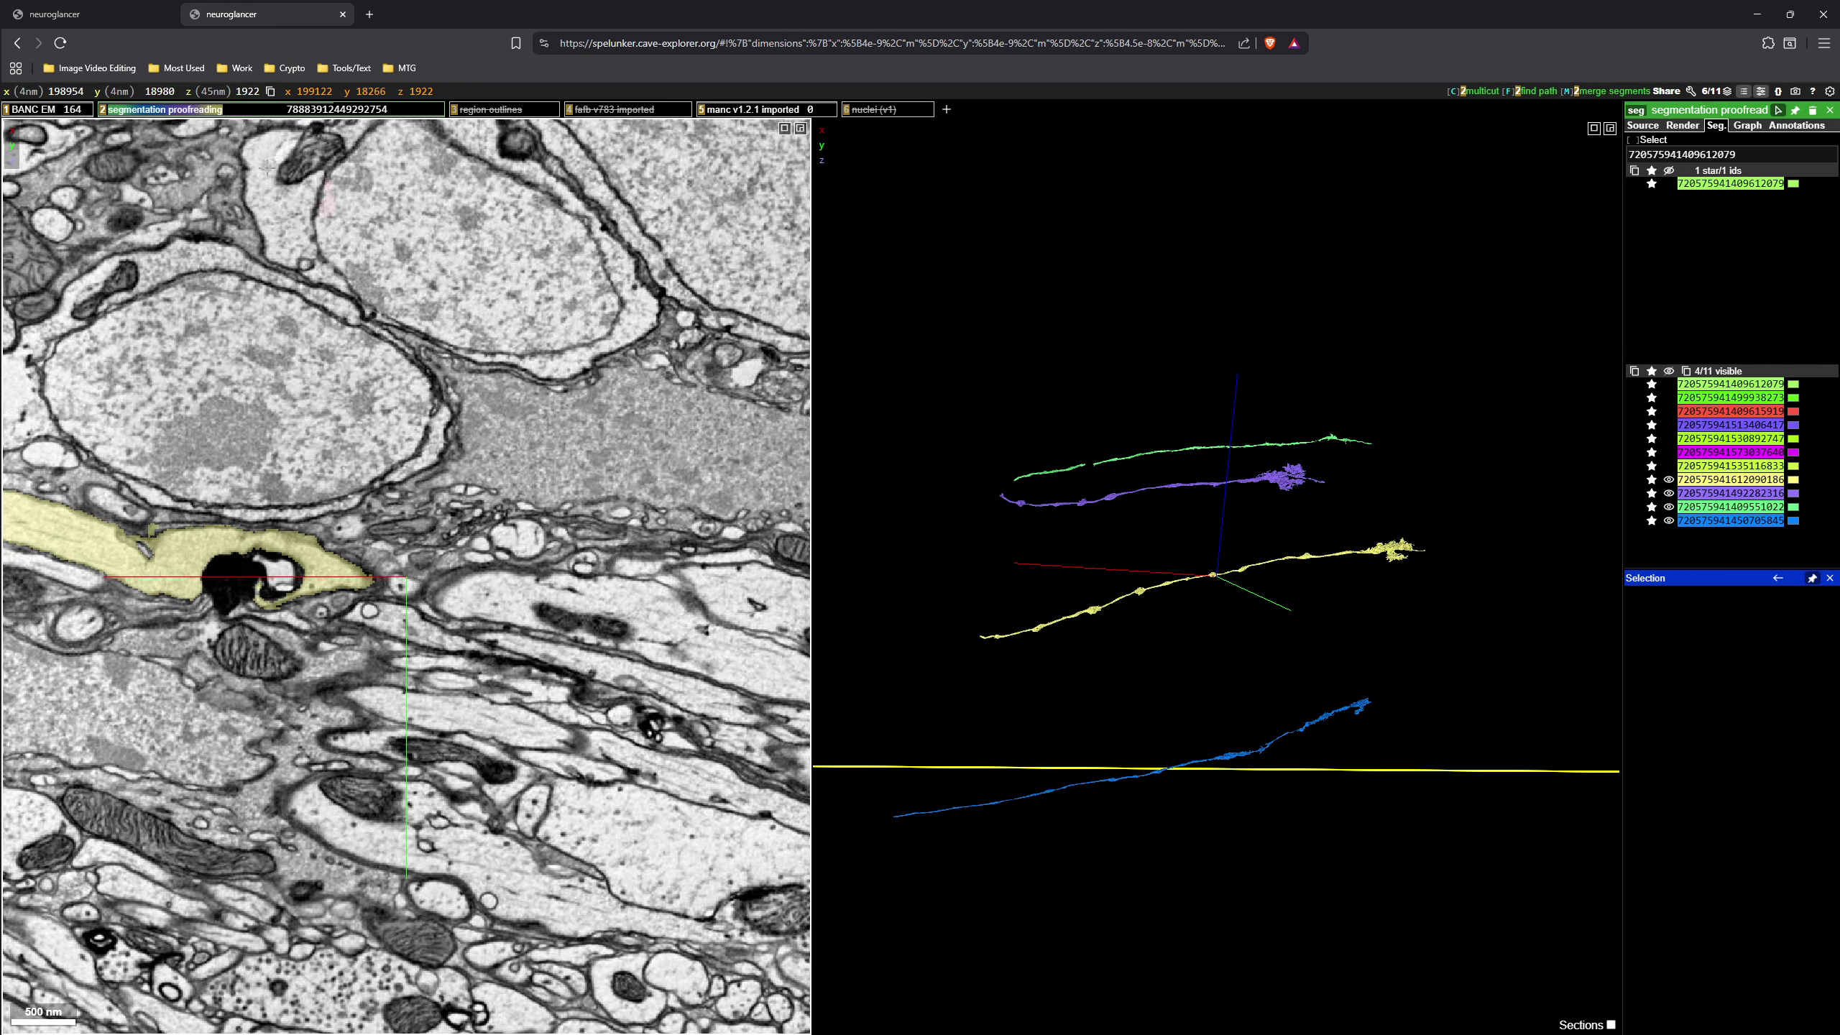
click(108, 15)
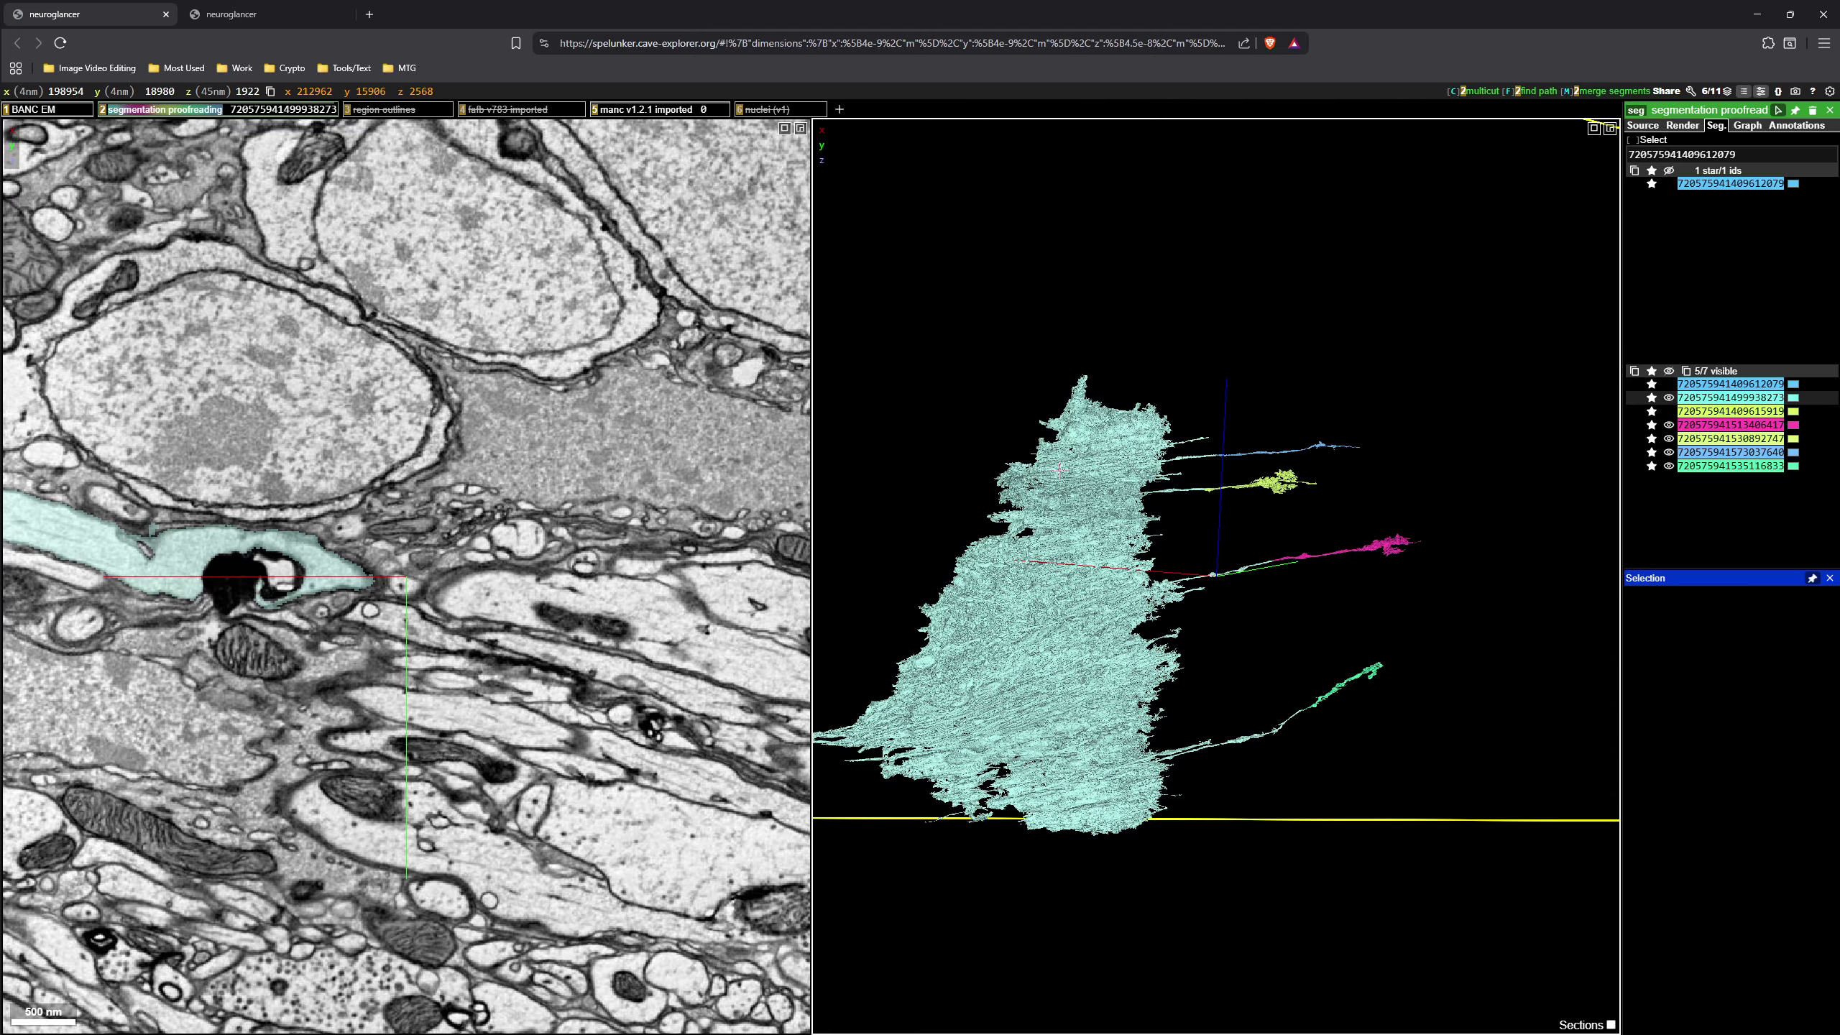
click(274, 13)
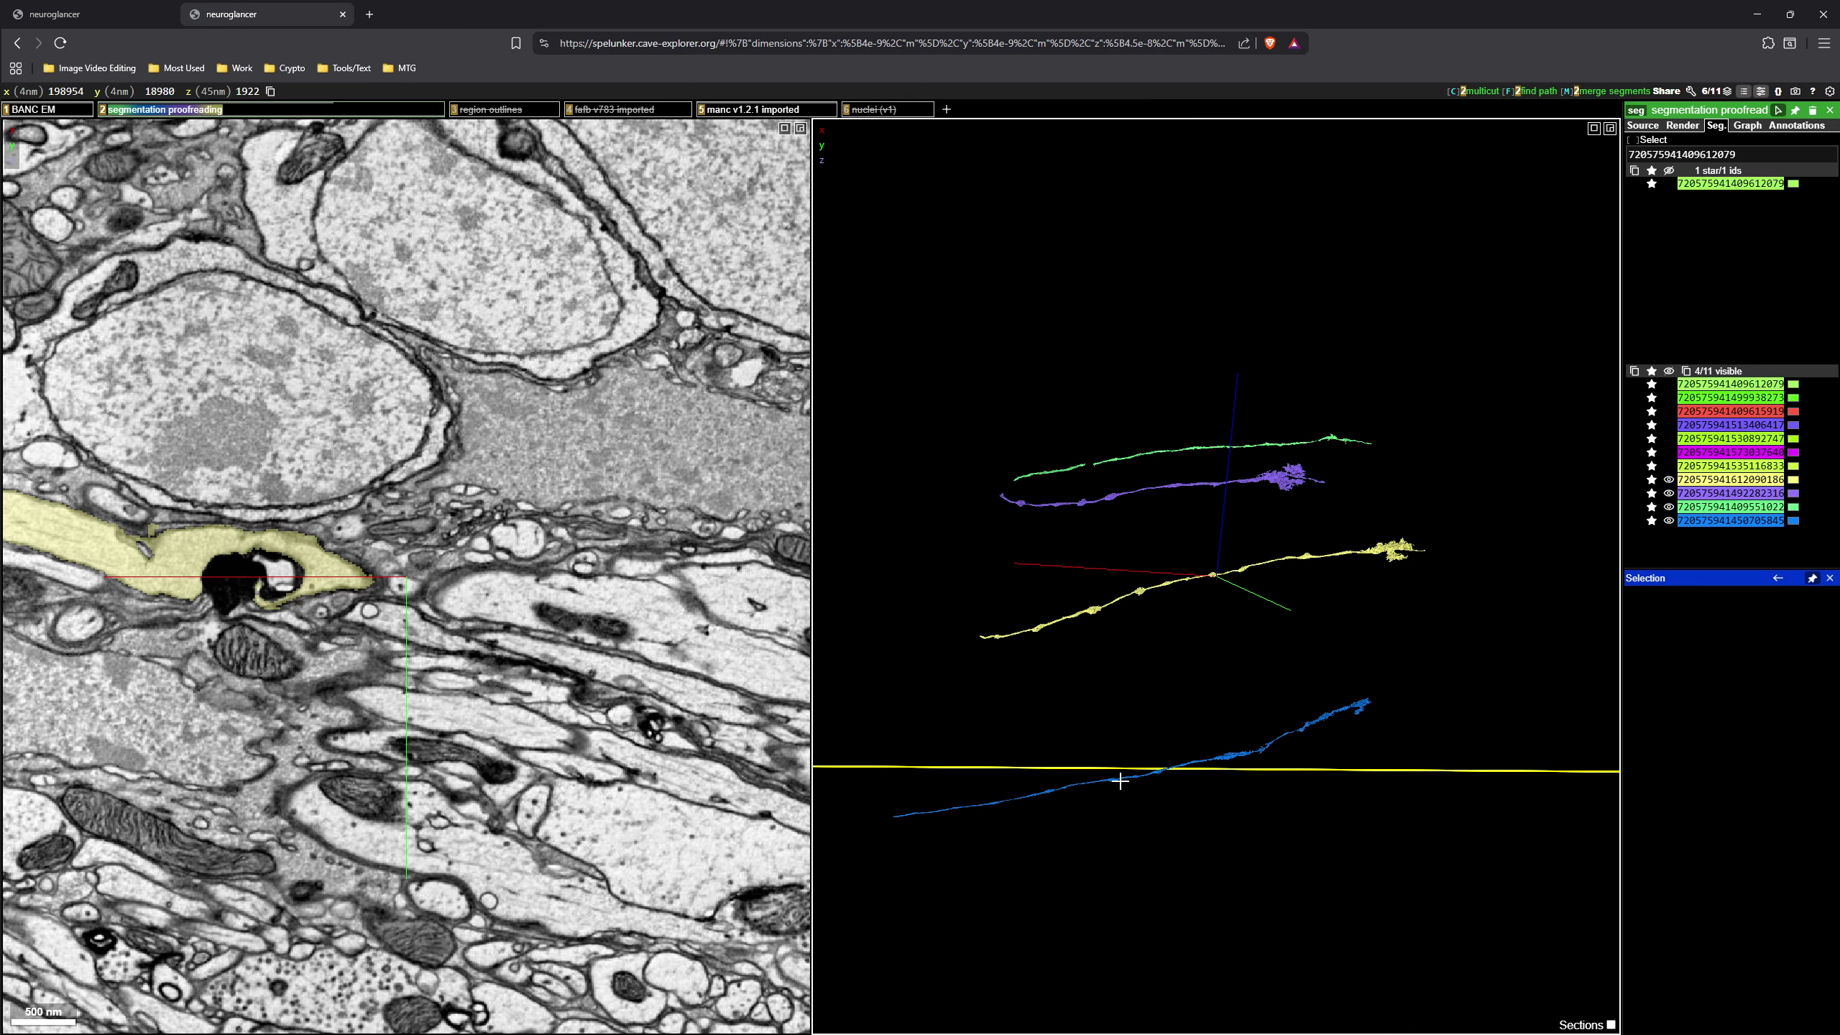
click(115, 14)
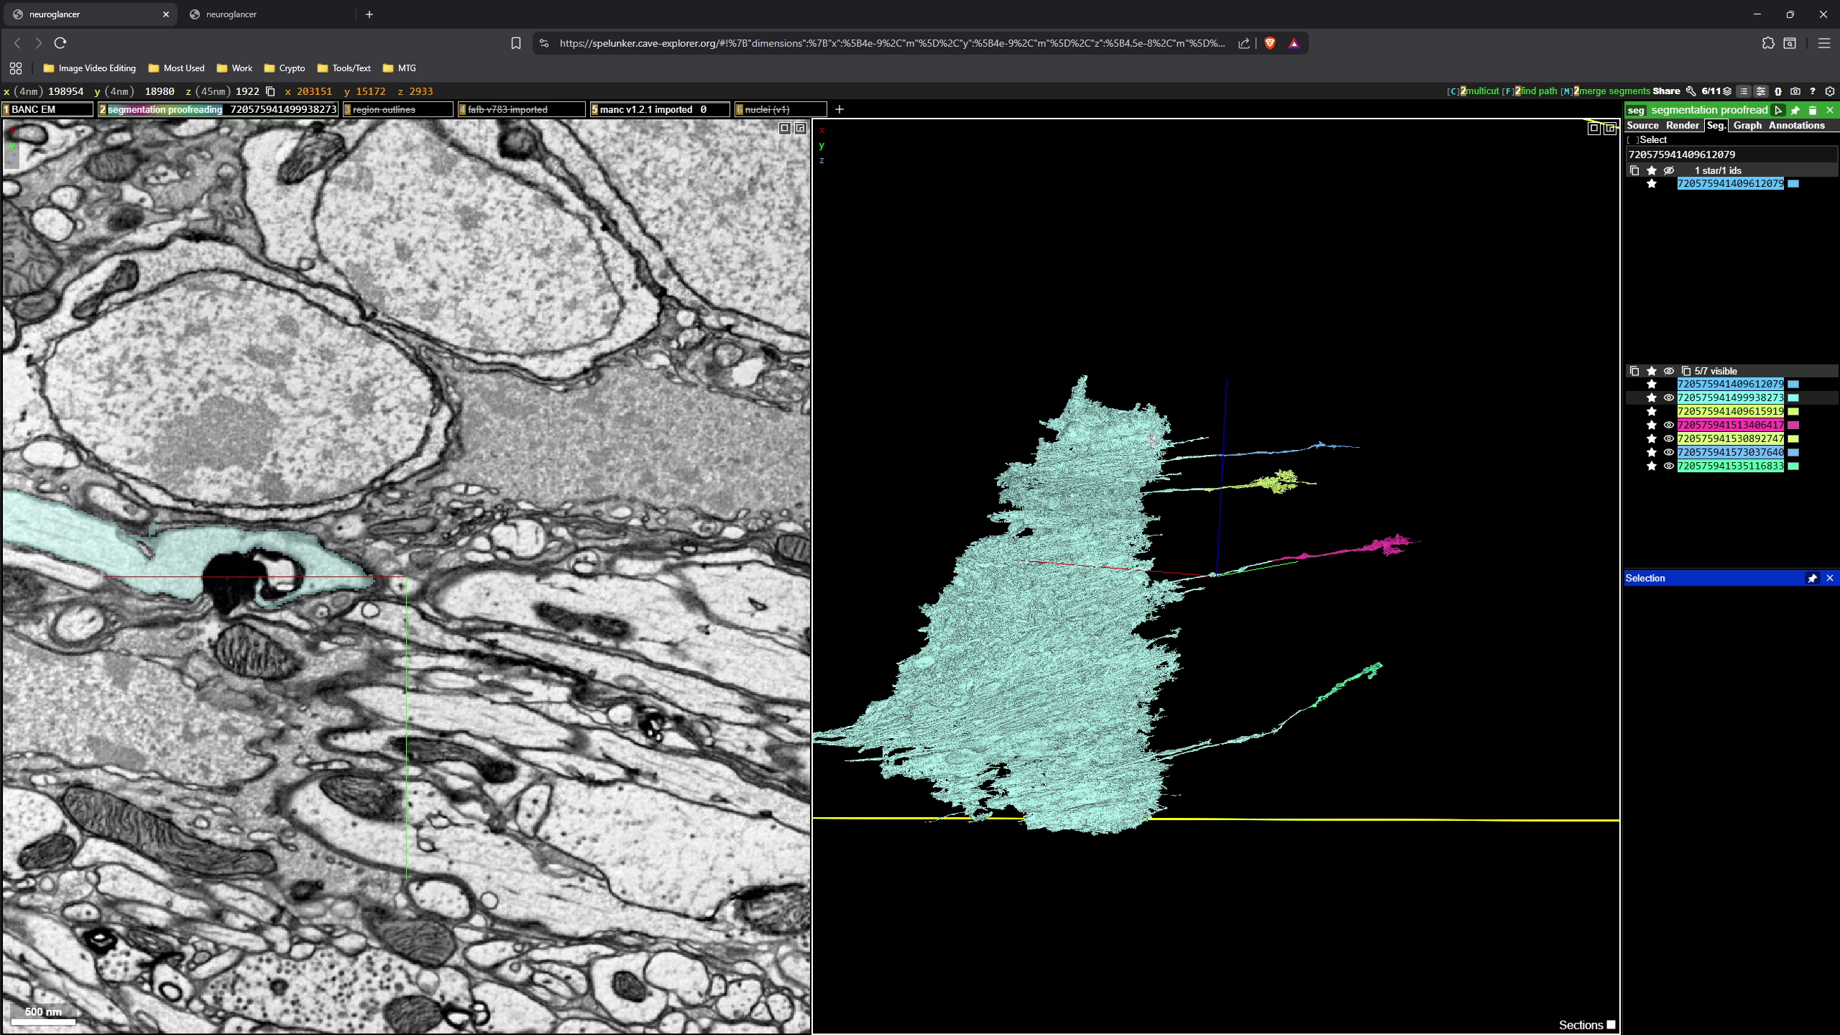
drag(1217, 584, 1214, 585)
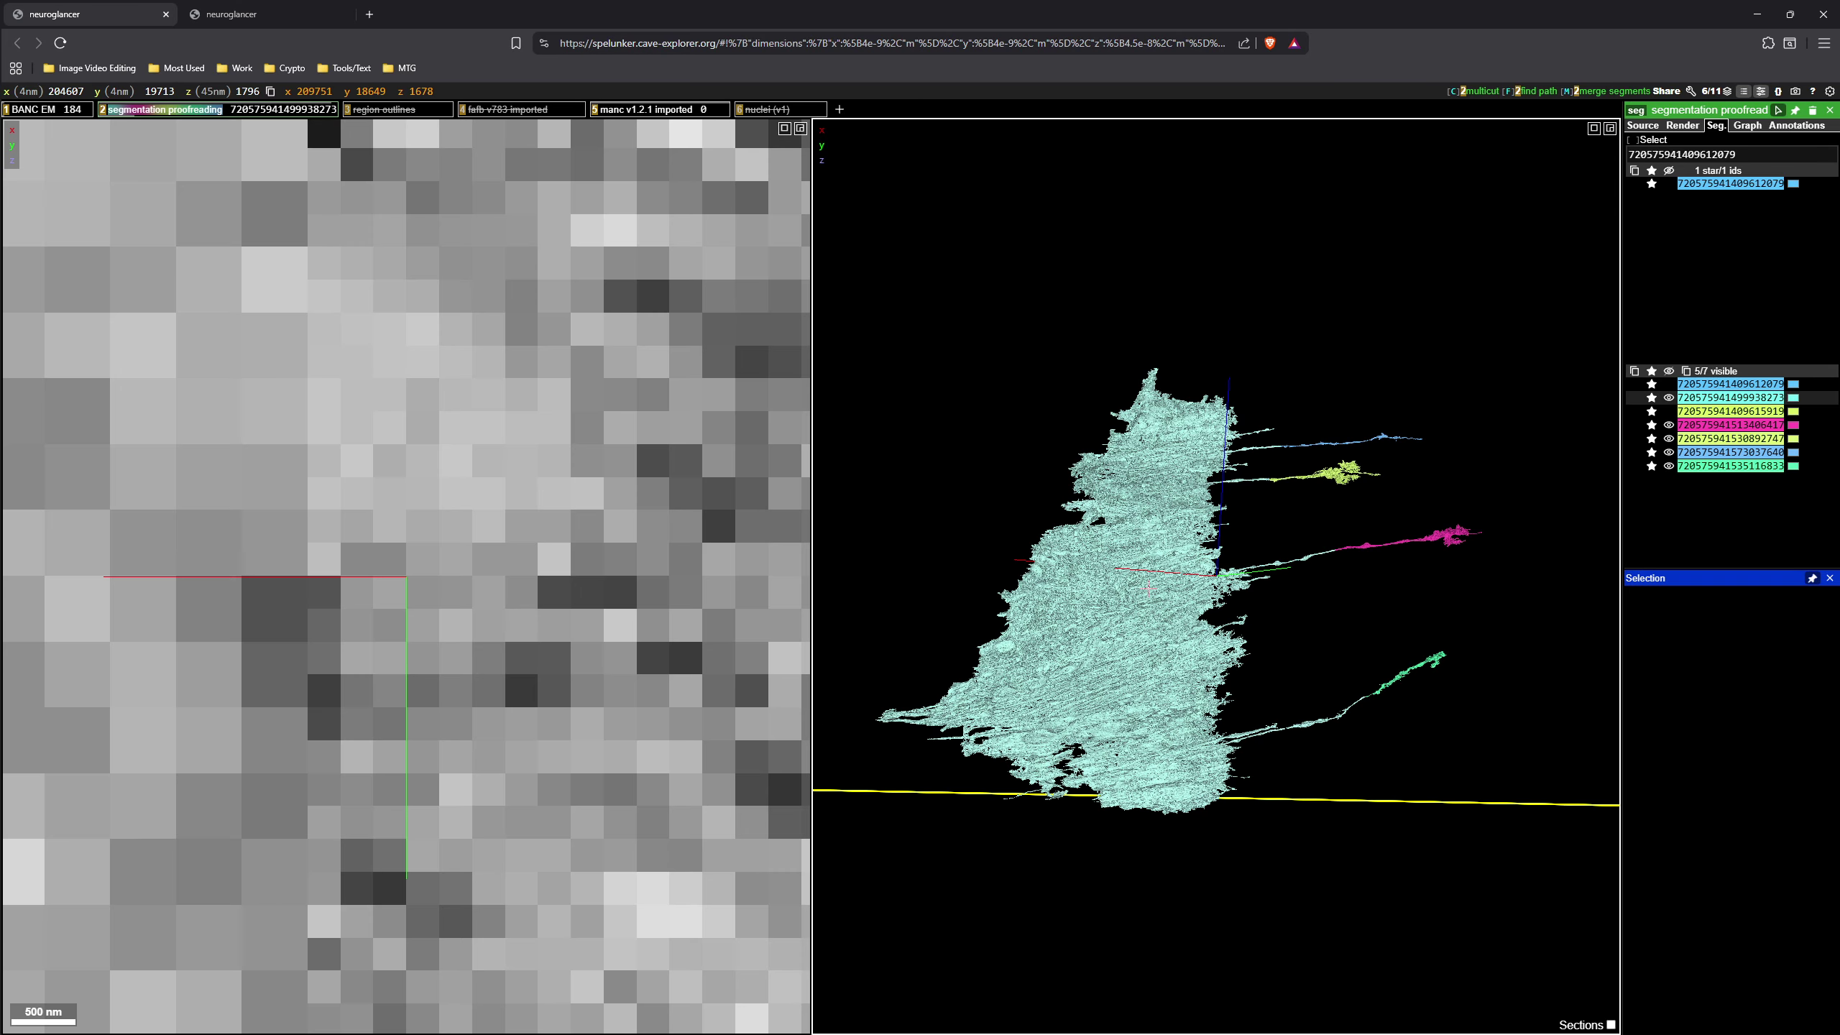
right_click(1213, 589)
scroll(1217, 587, up, 10)
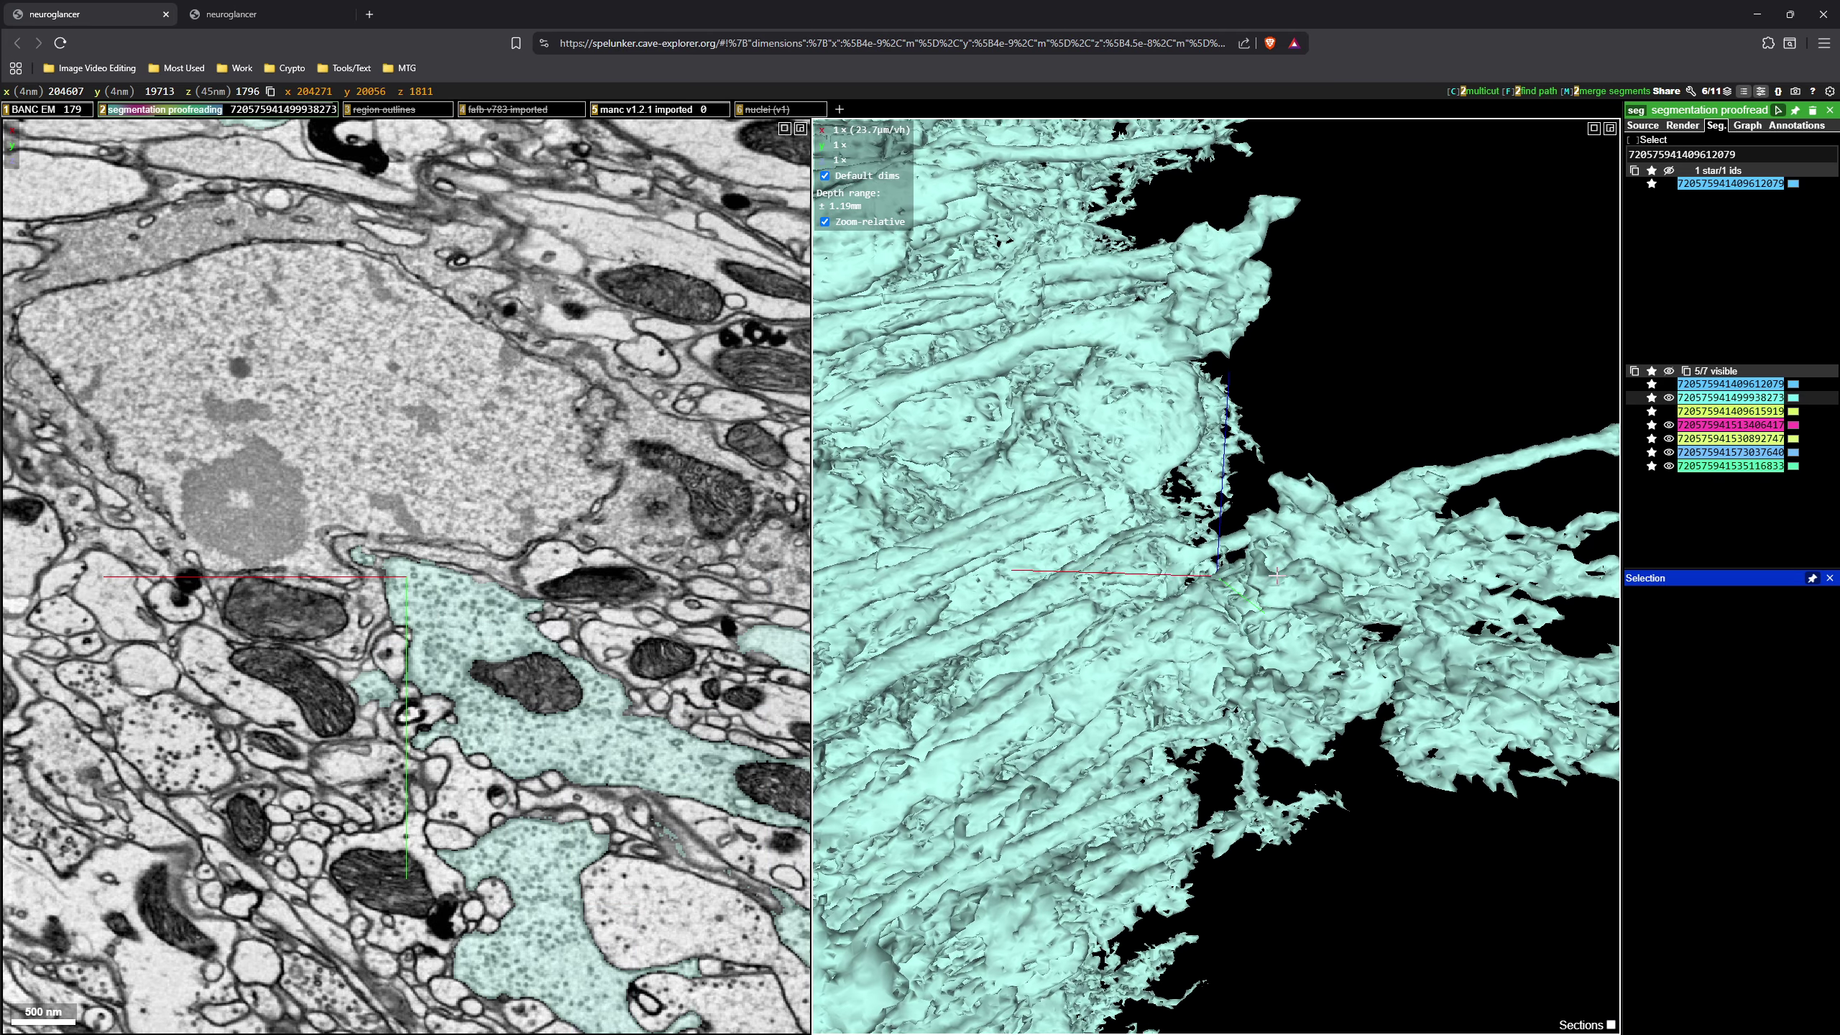
scroll(1322, 629, down, 5)
drag(1323, 629, 1216, 585)
right_click(1152, 566)
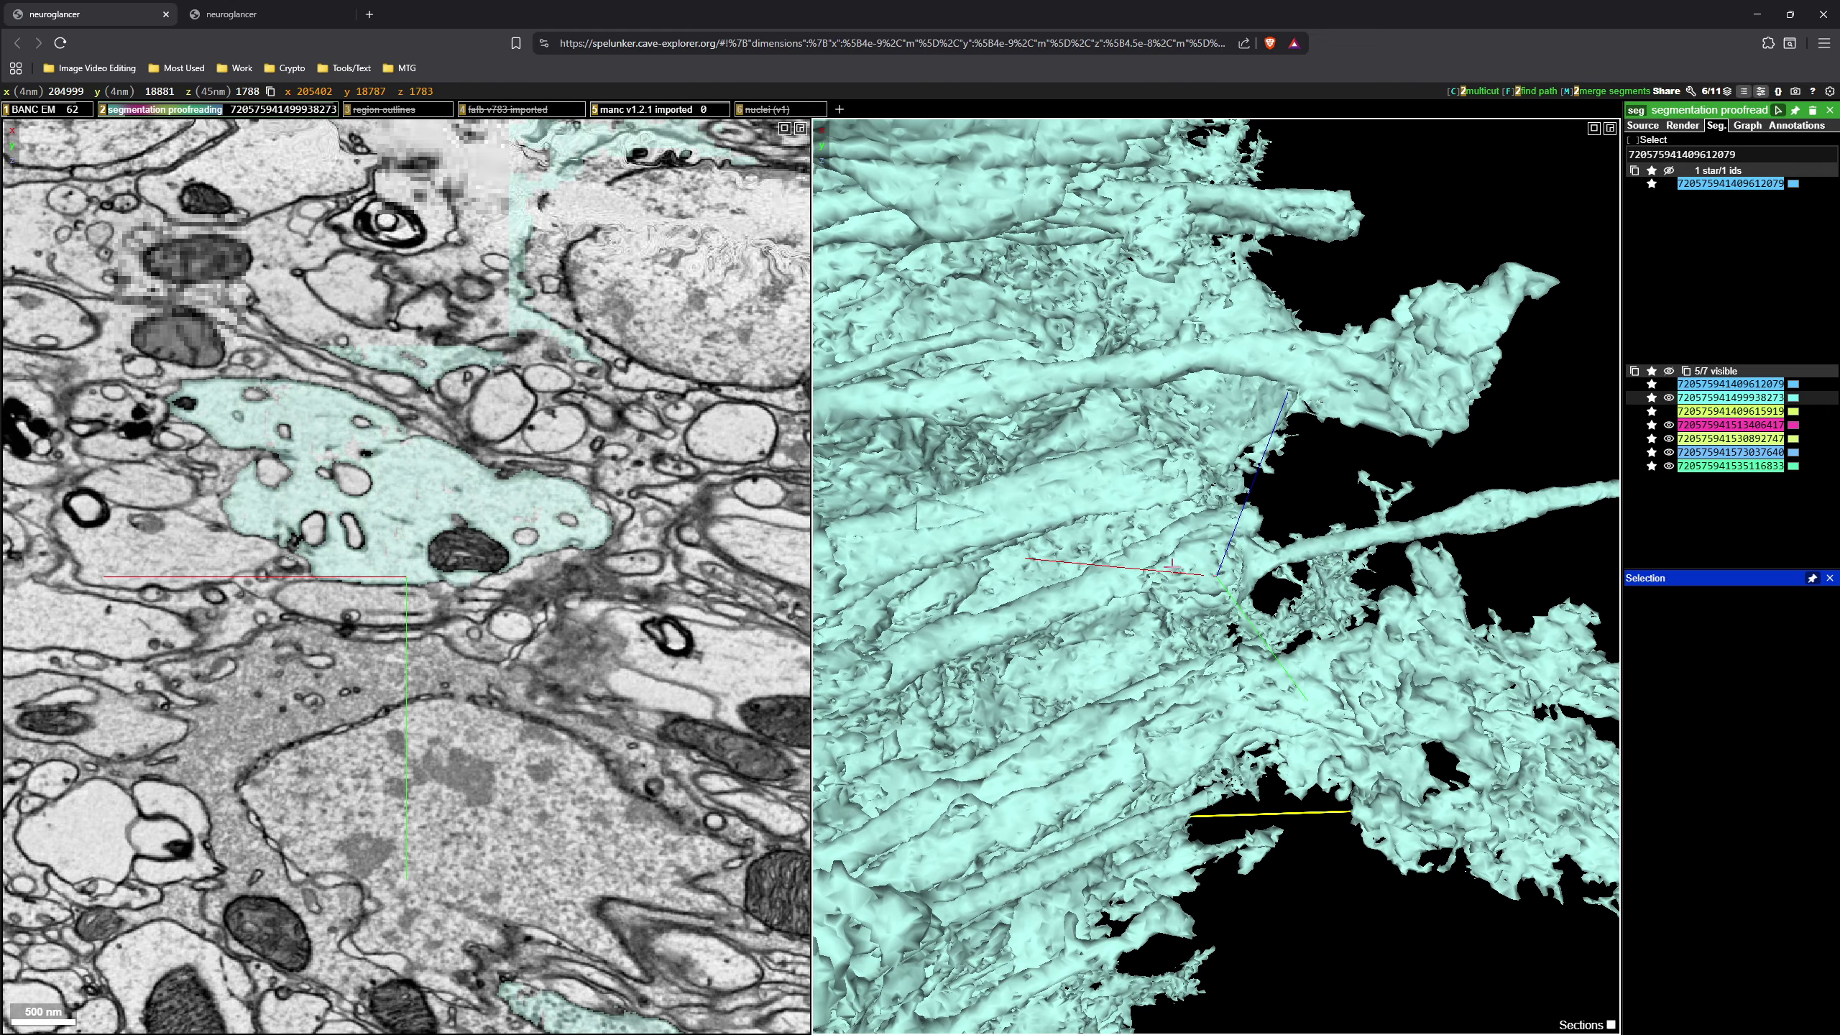
scroll(1214, 584, up, 3)
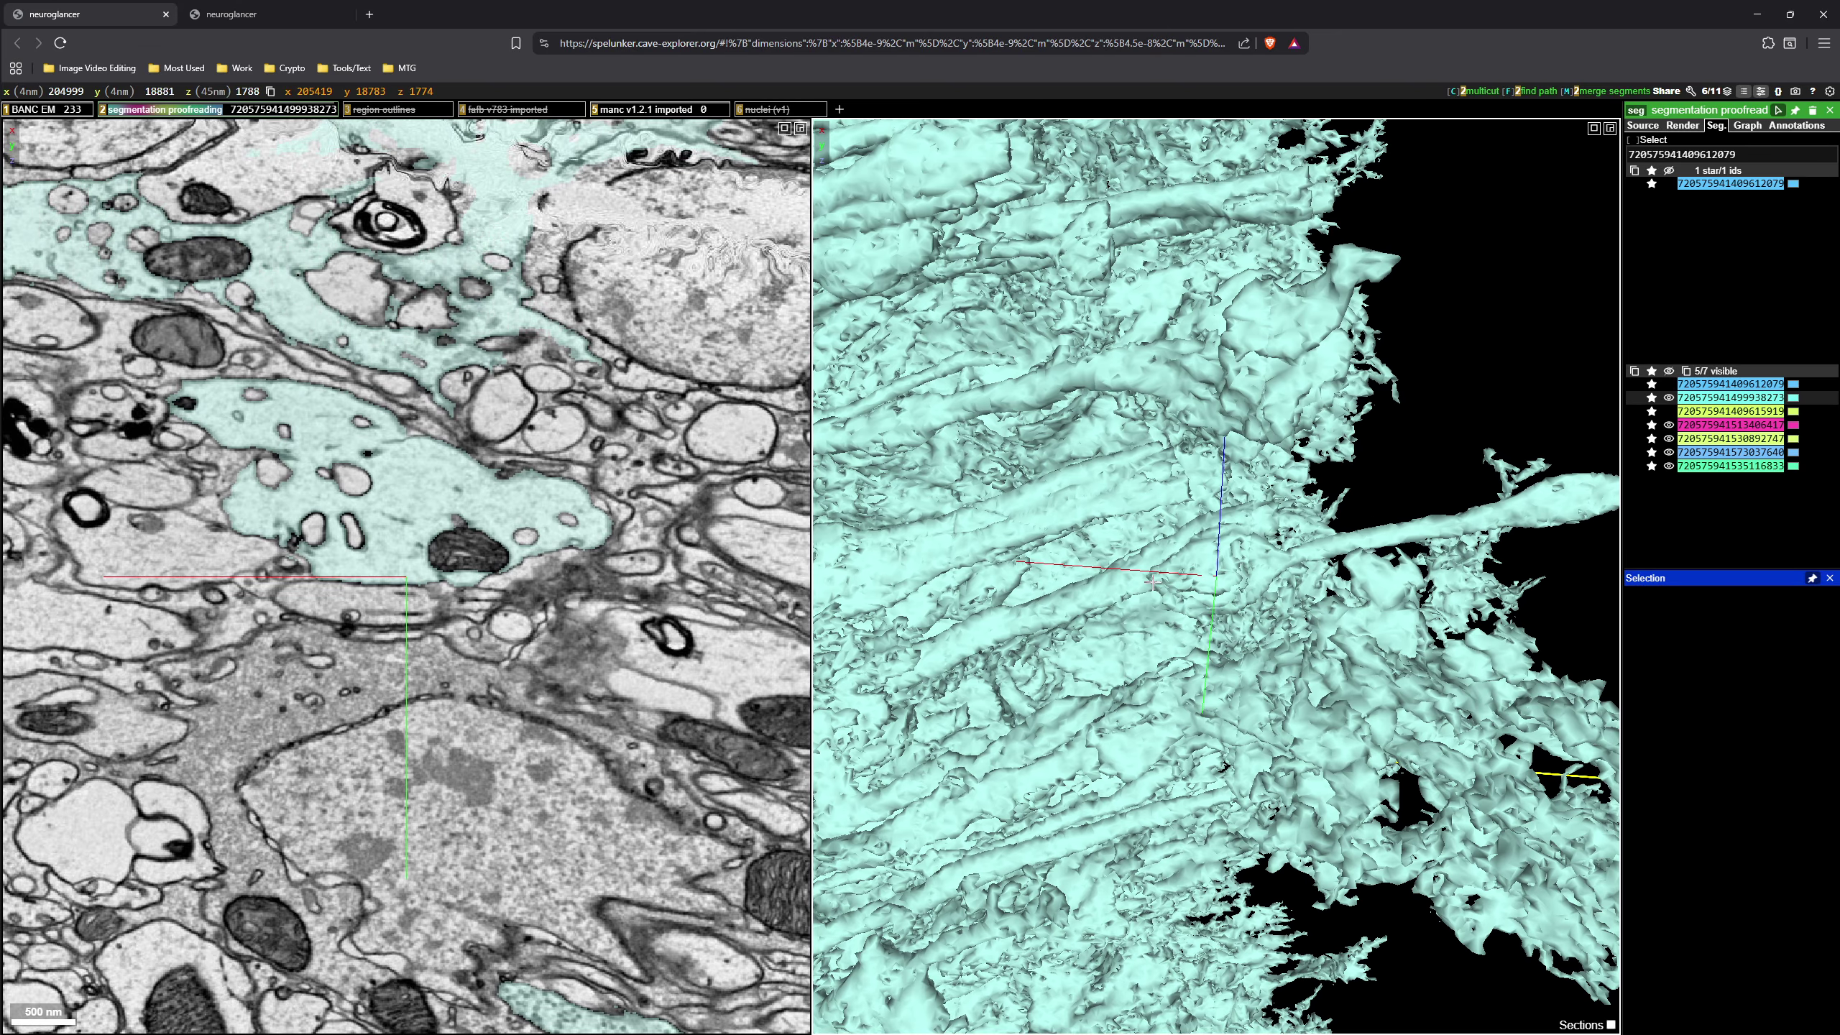
right_click(1146, 592)
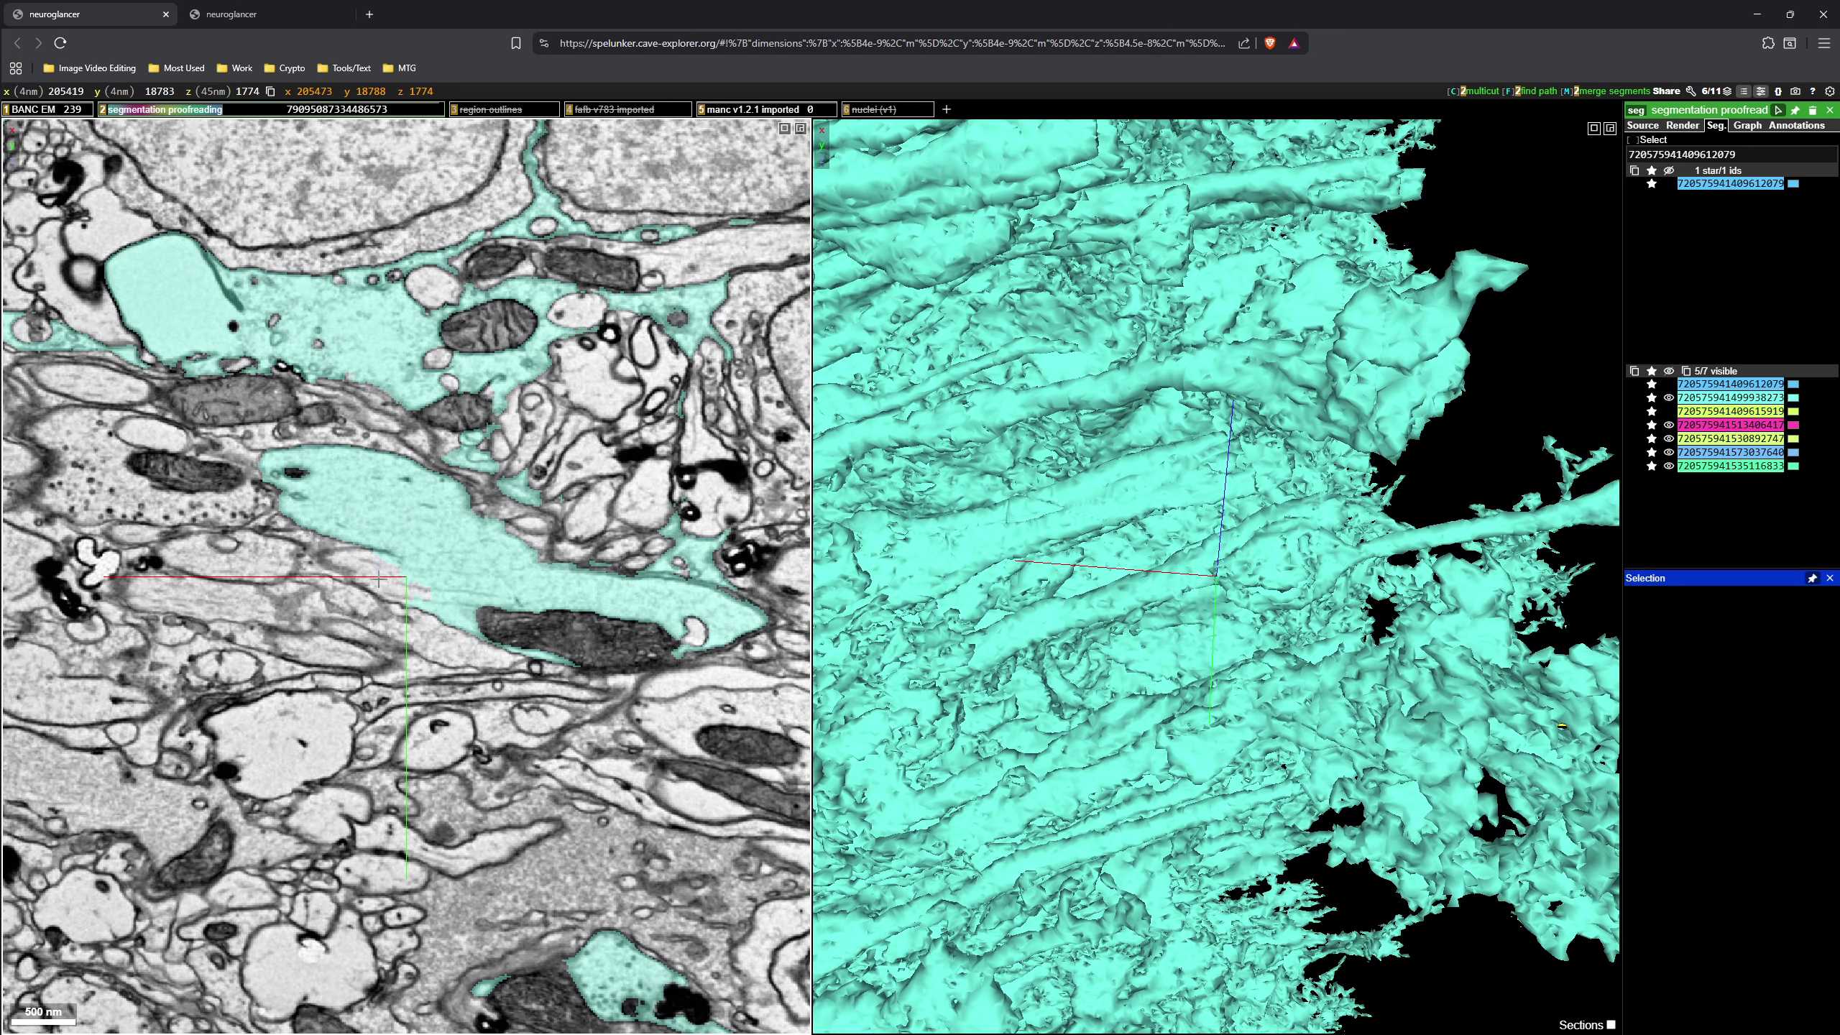
double_click(378, 580)
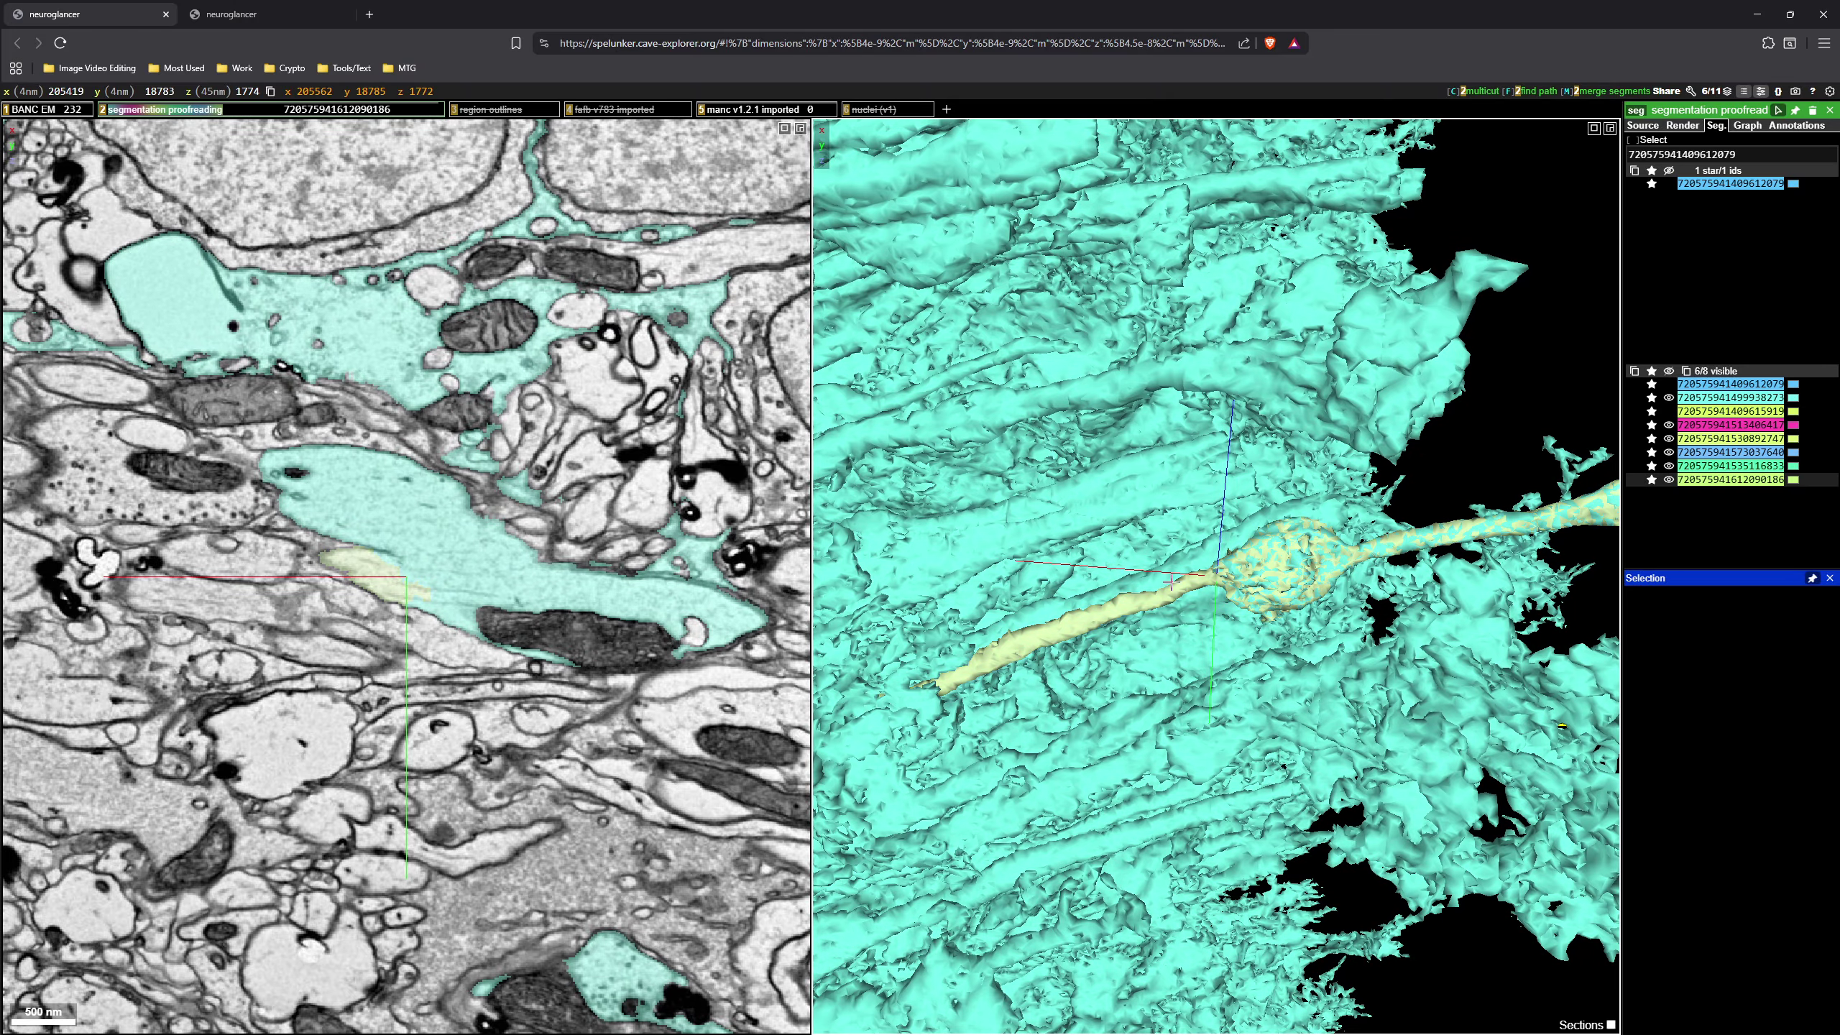
- Trace the added axon piece inward through the large merged segment, examining the breaks along its path
scroll(1143, 605, up, 3)
right_click(1143, 604)
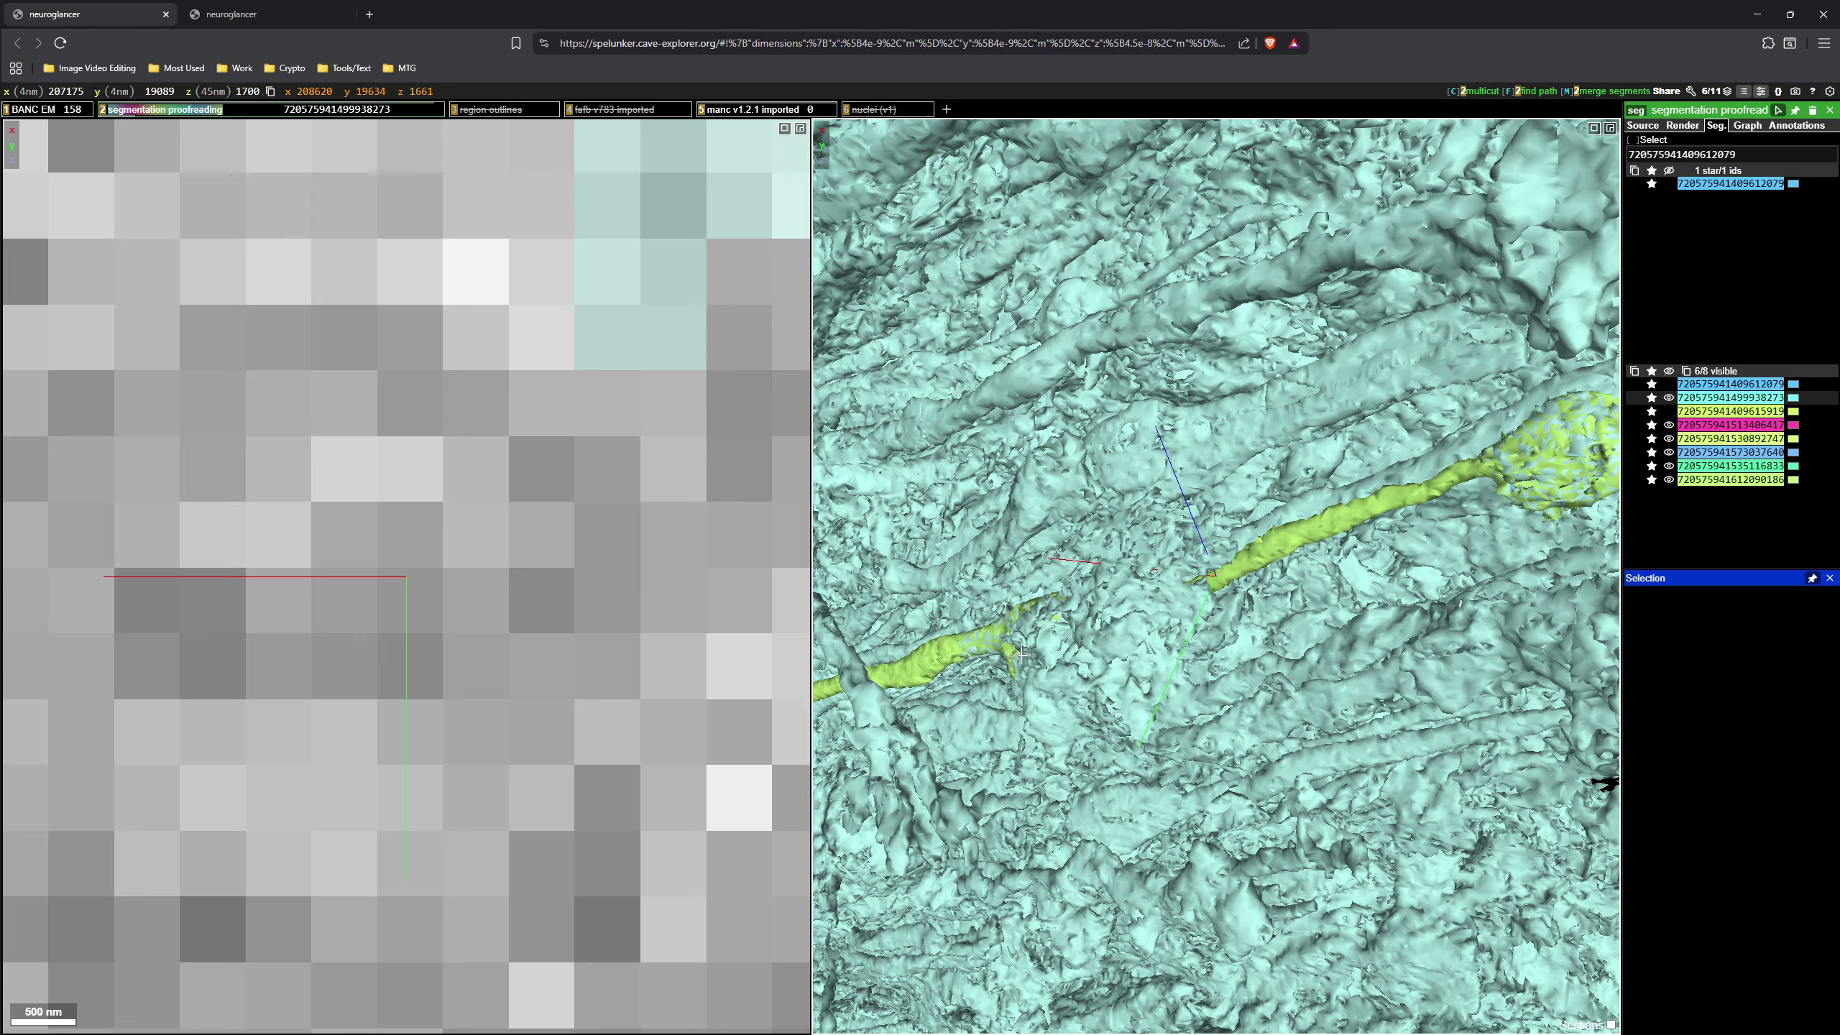
right_click(1003, 651)
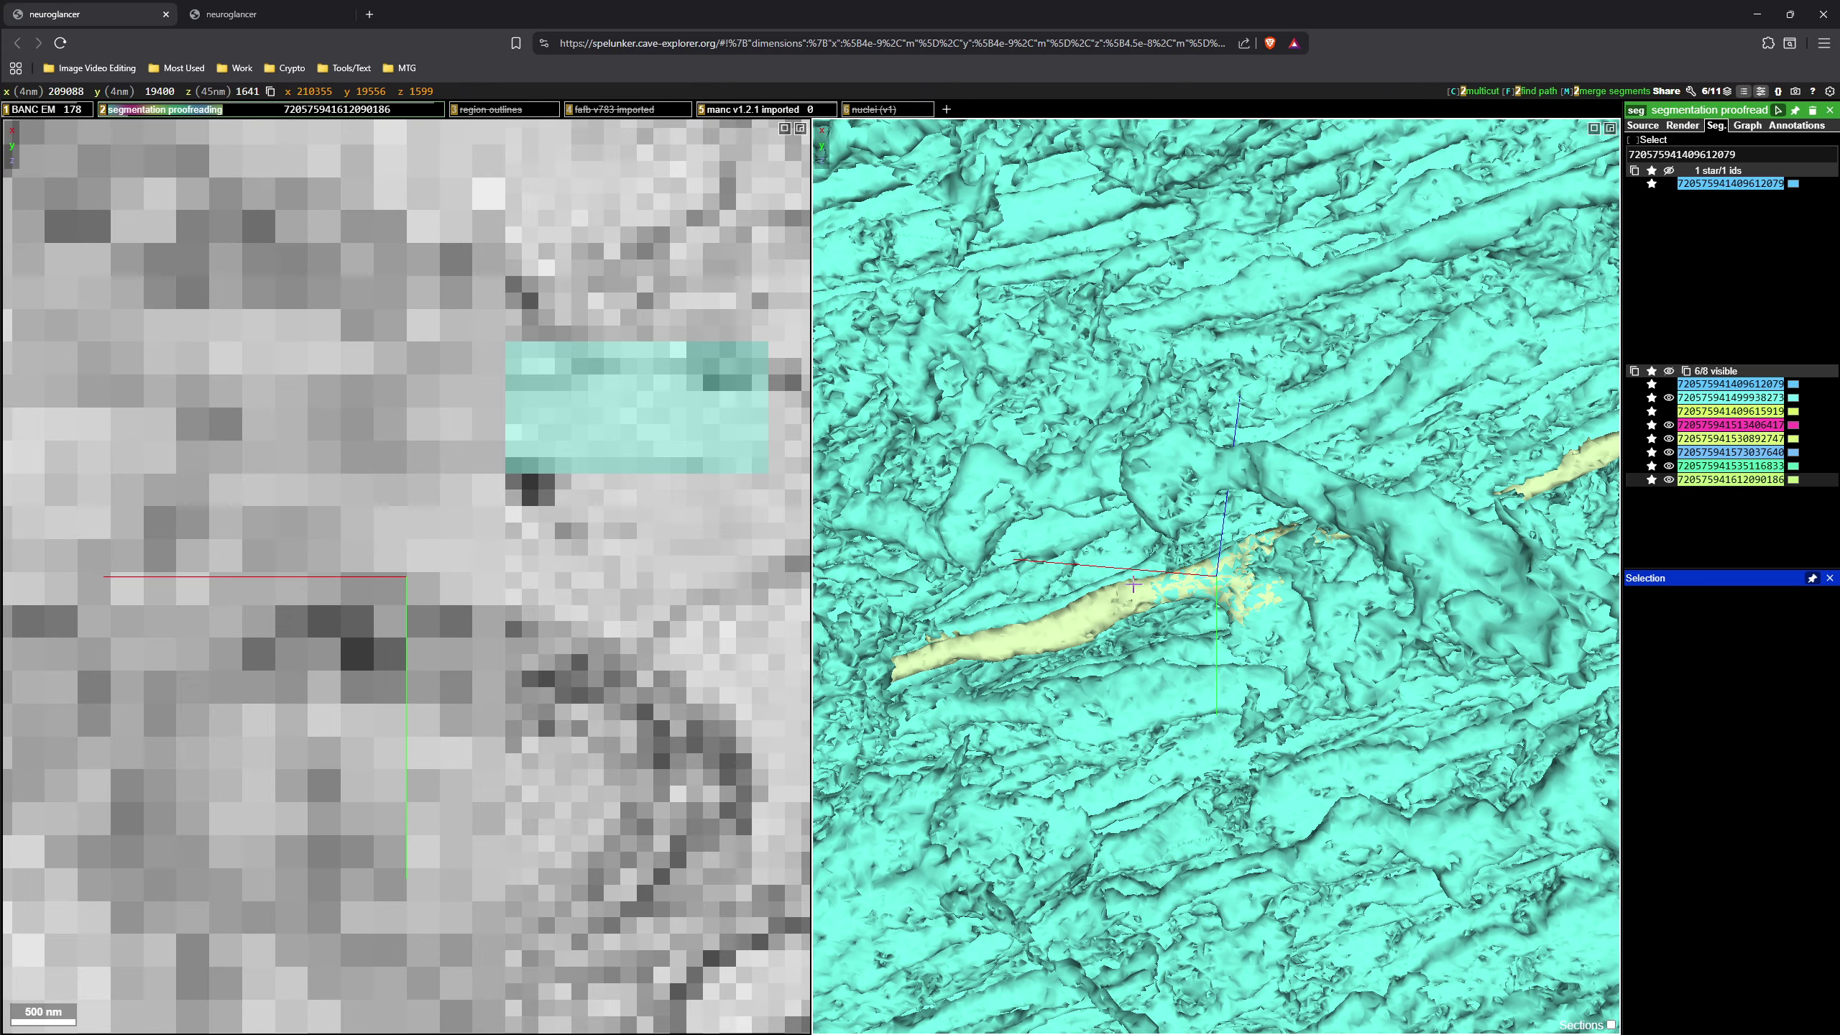
drag(1147, 581, 1167, 585)
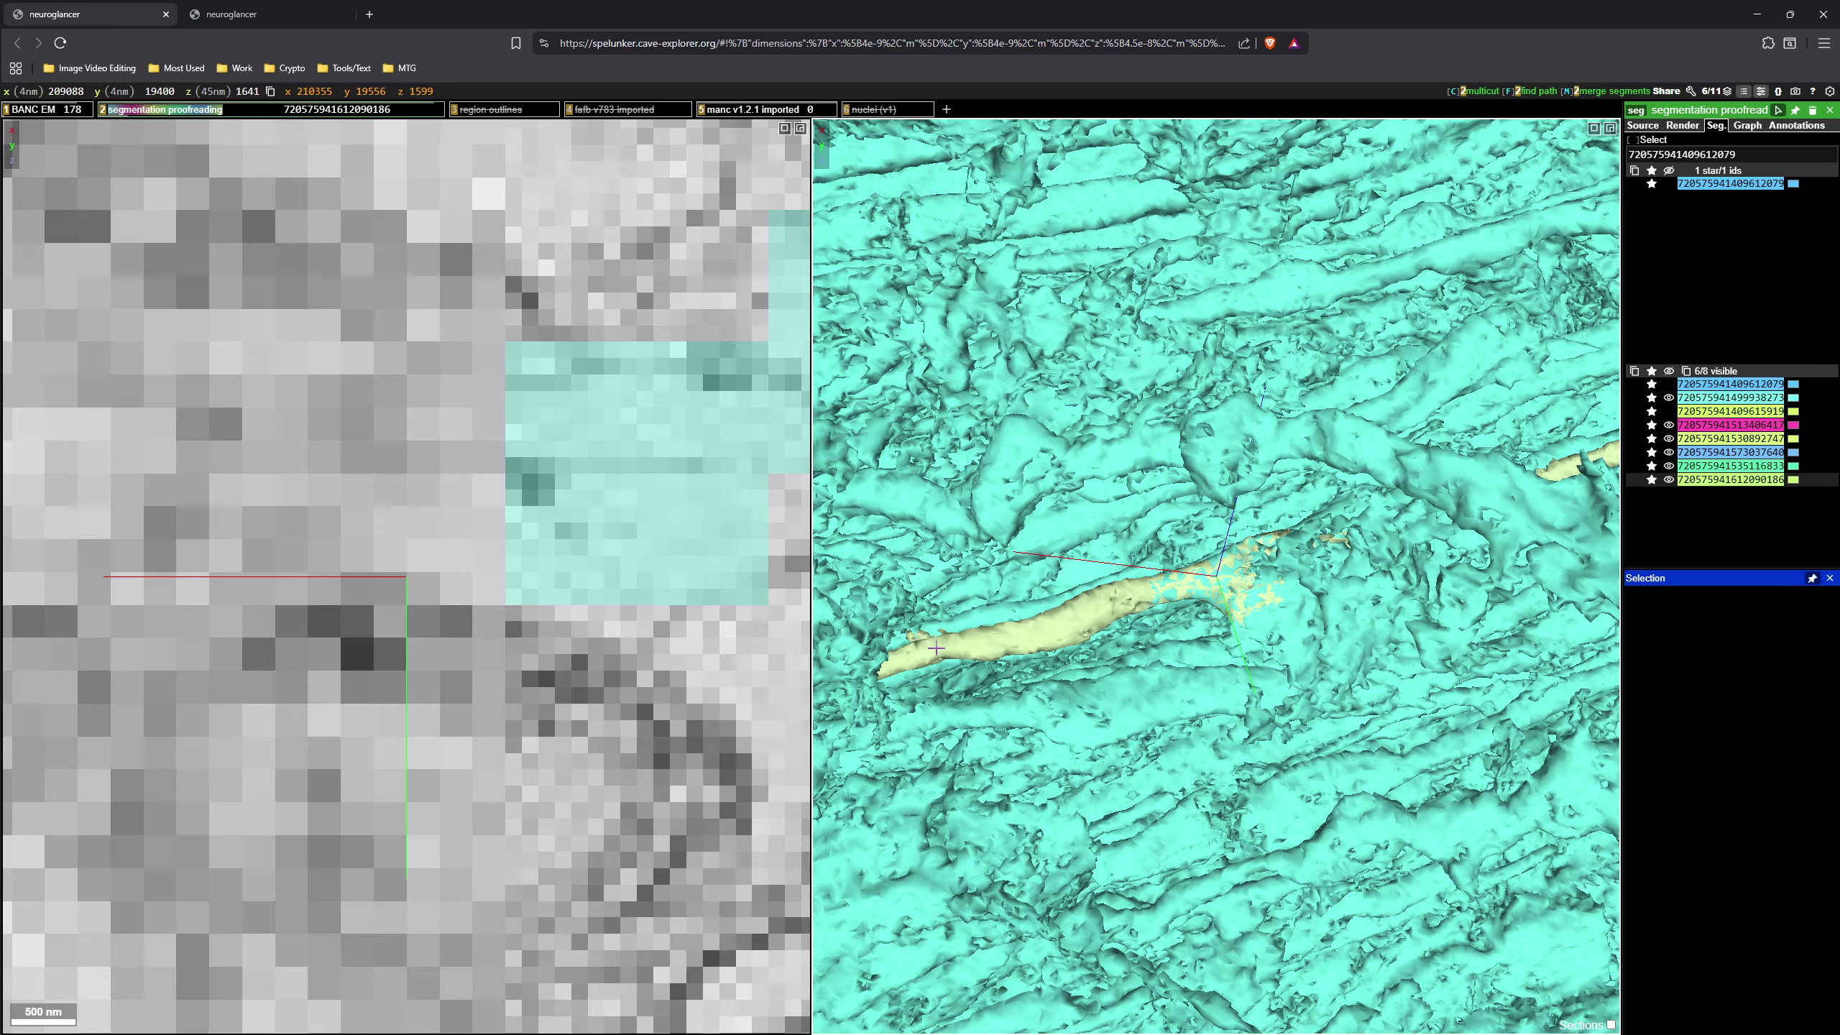
right_click(1125, 624)
drag(1257, 598, 1000, 663)
right_click(917, 687)
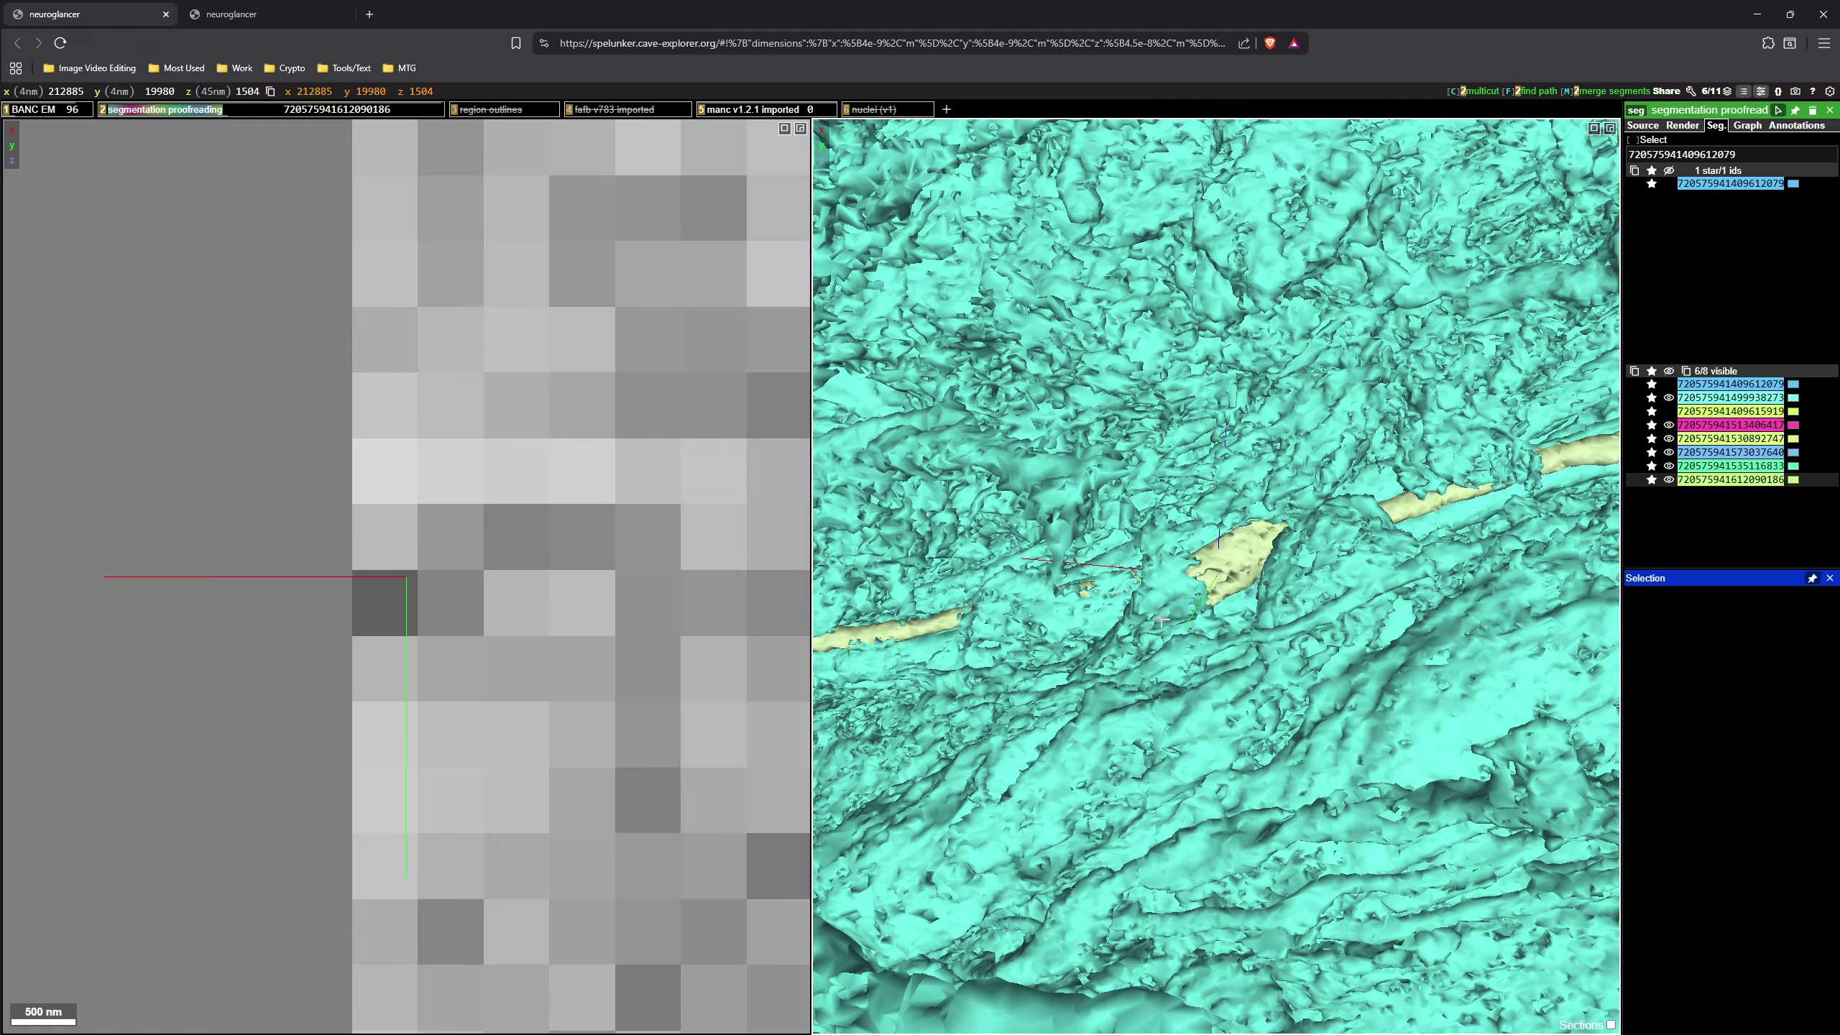
right_click(915, 632)
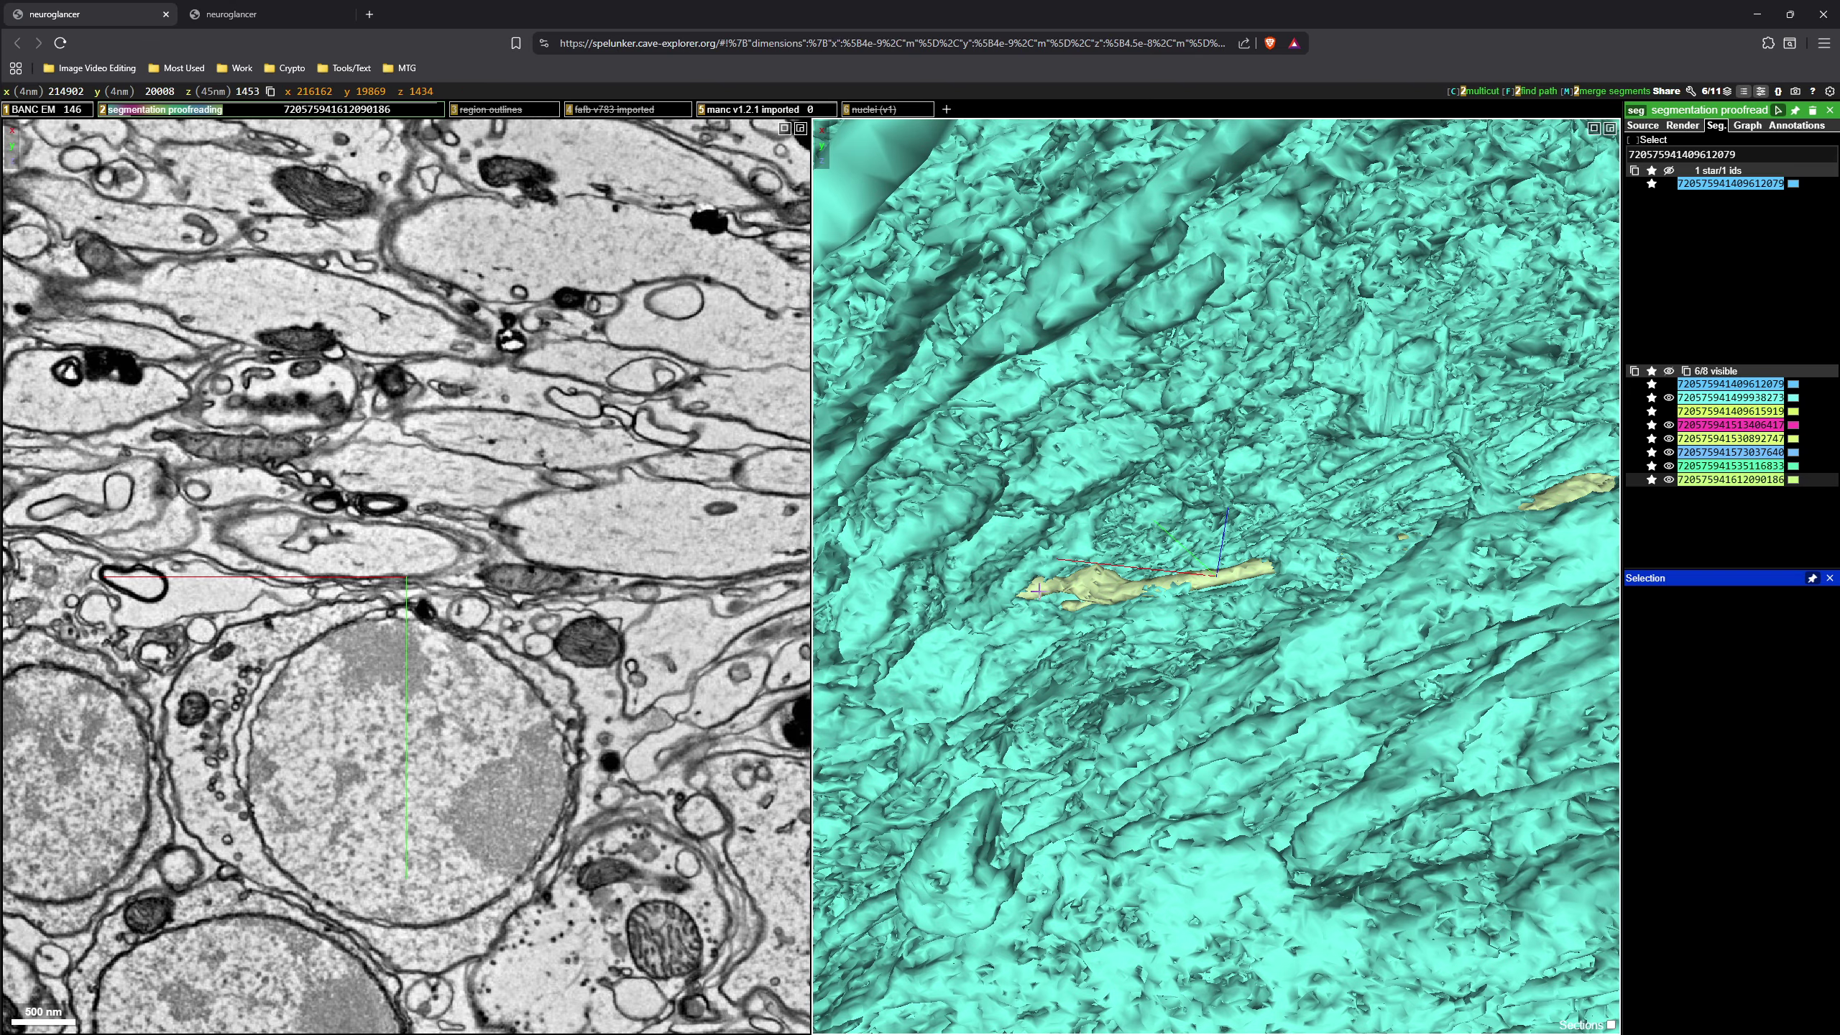
right_click(1038, 589)
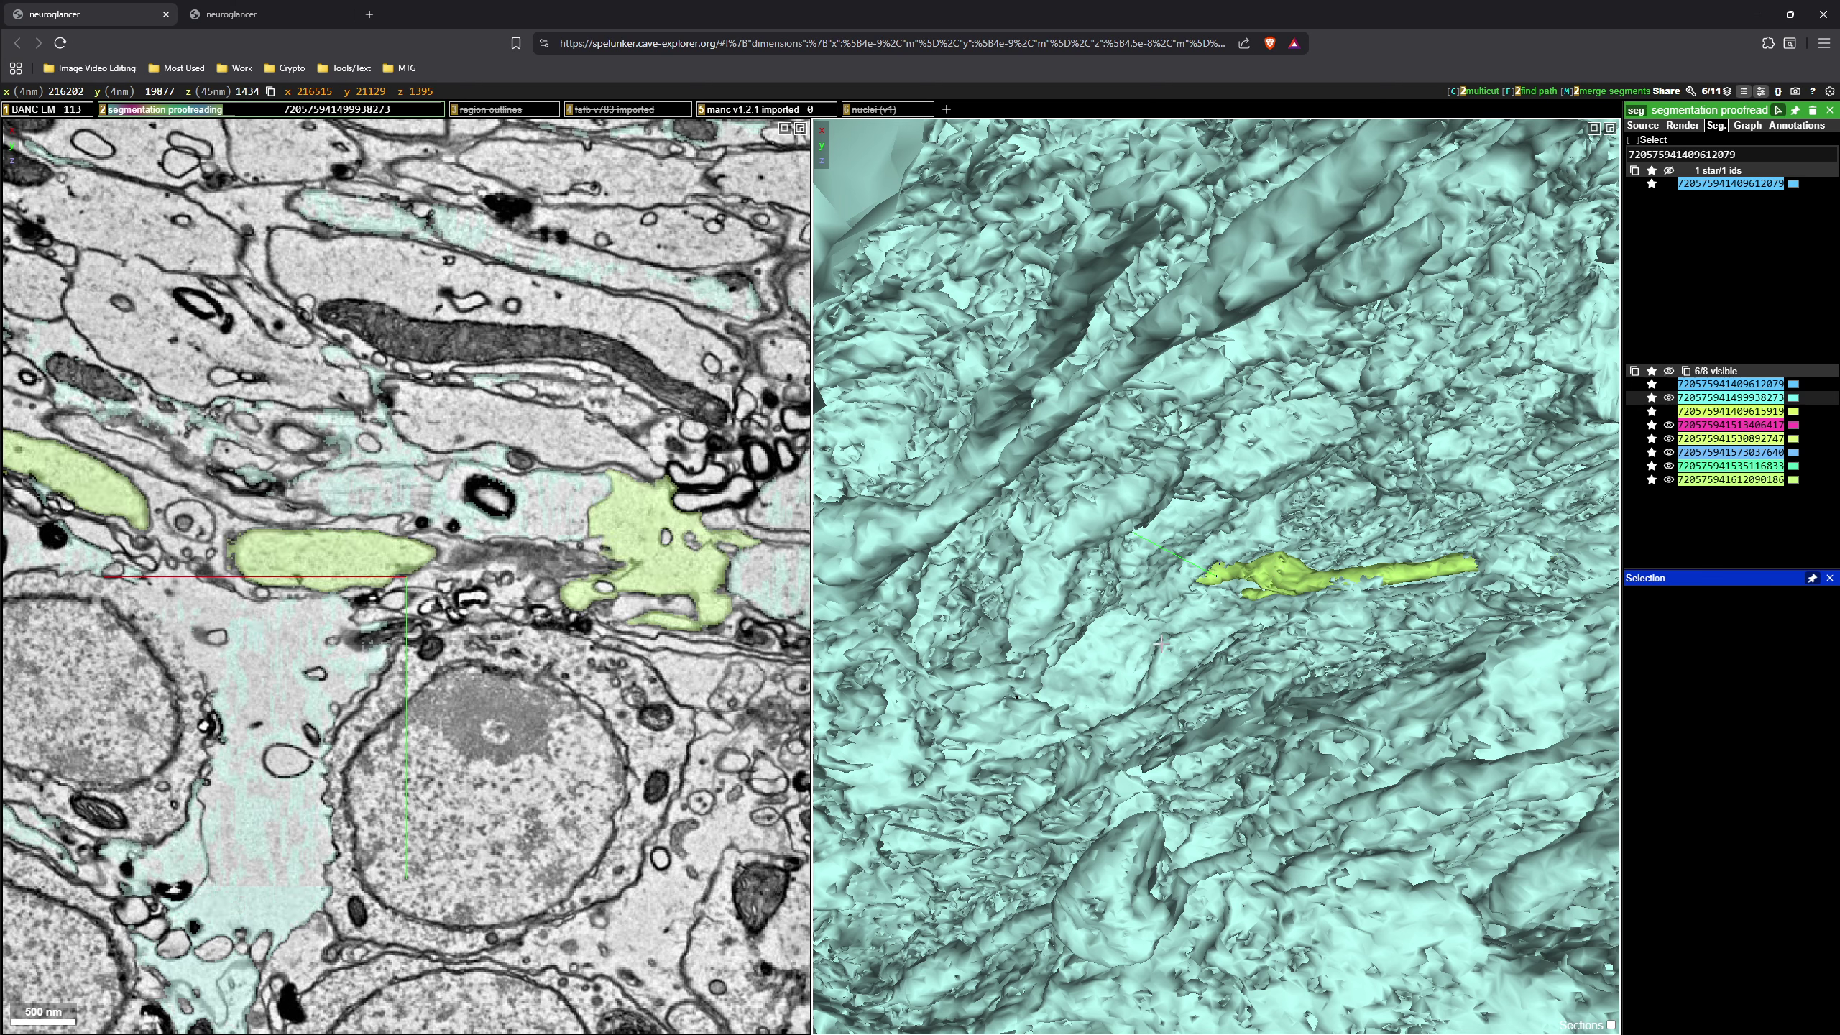
- Follow the added axon piece back outward to where it leaves the large merged segment's edge
click(1730, 480)
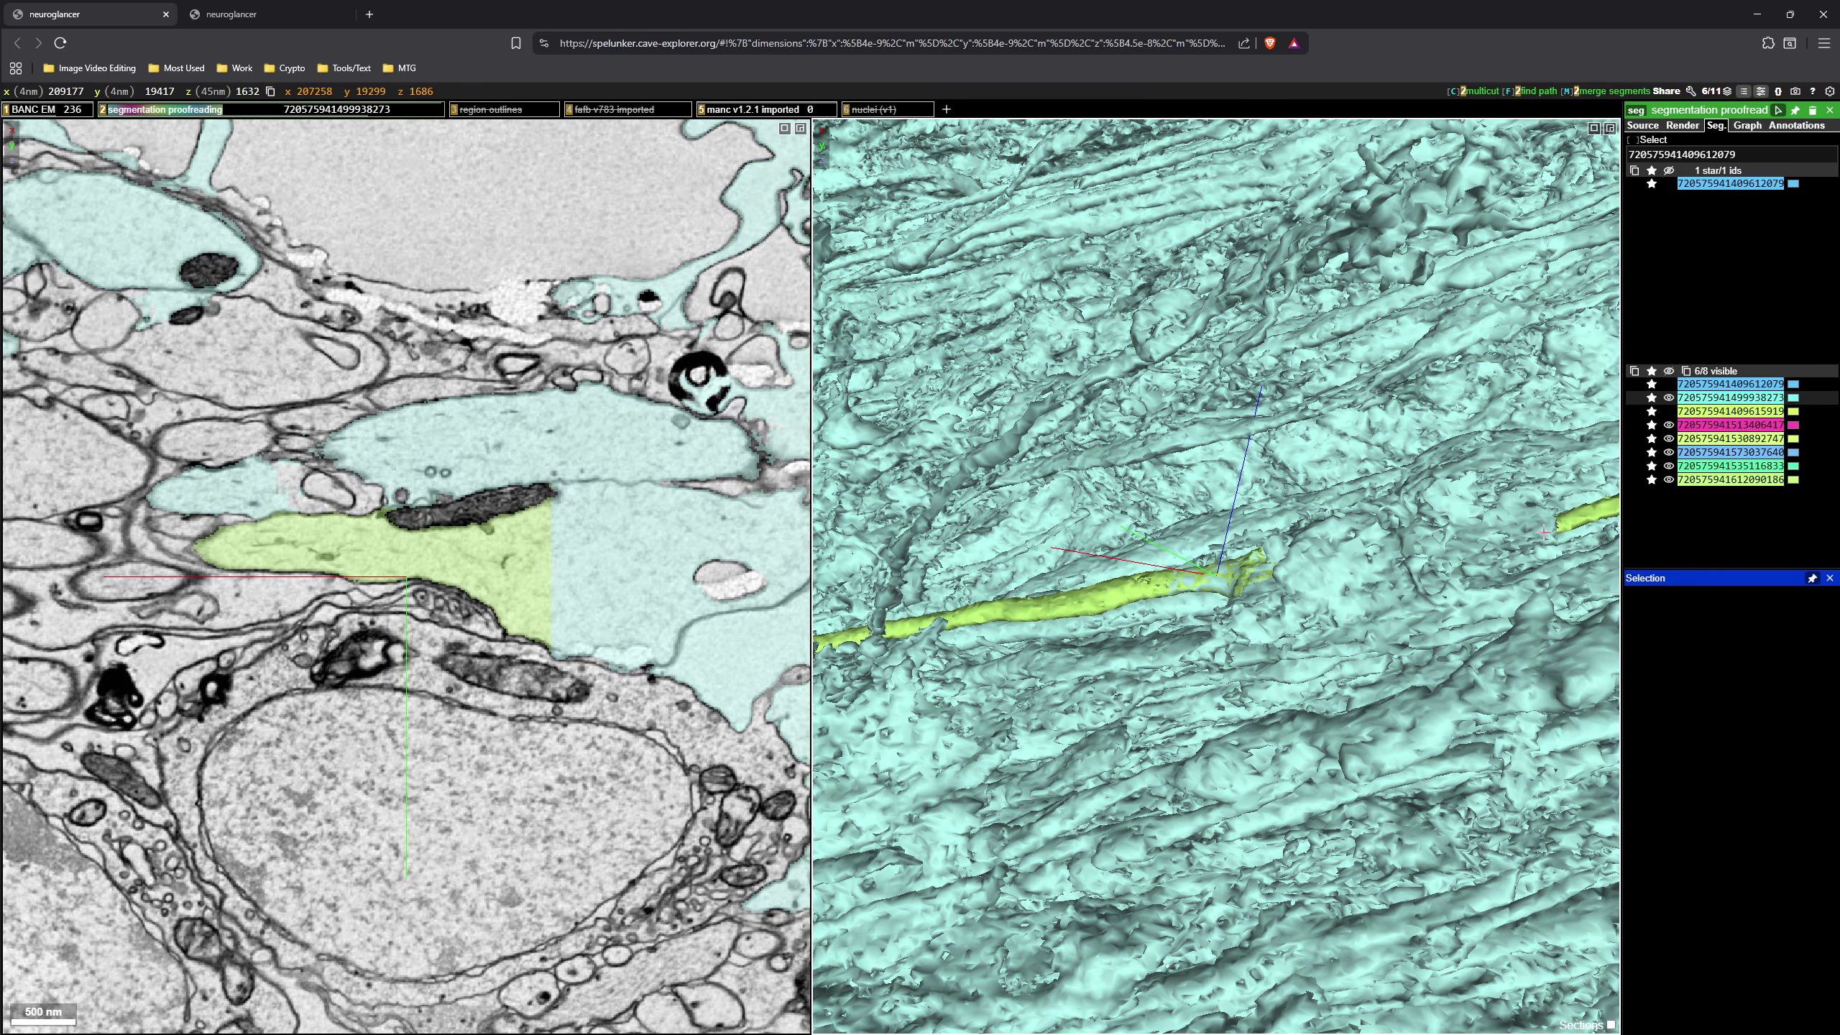
click(1730, 397)
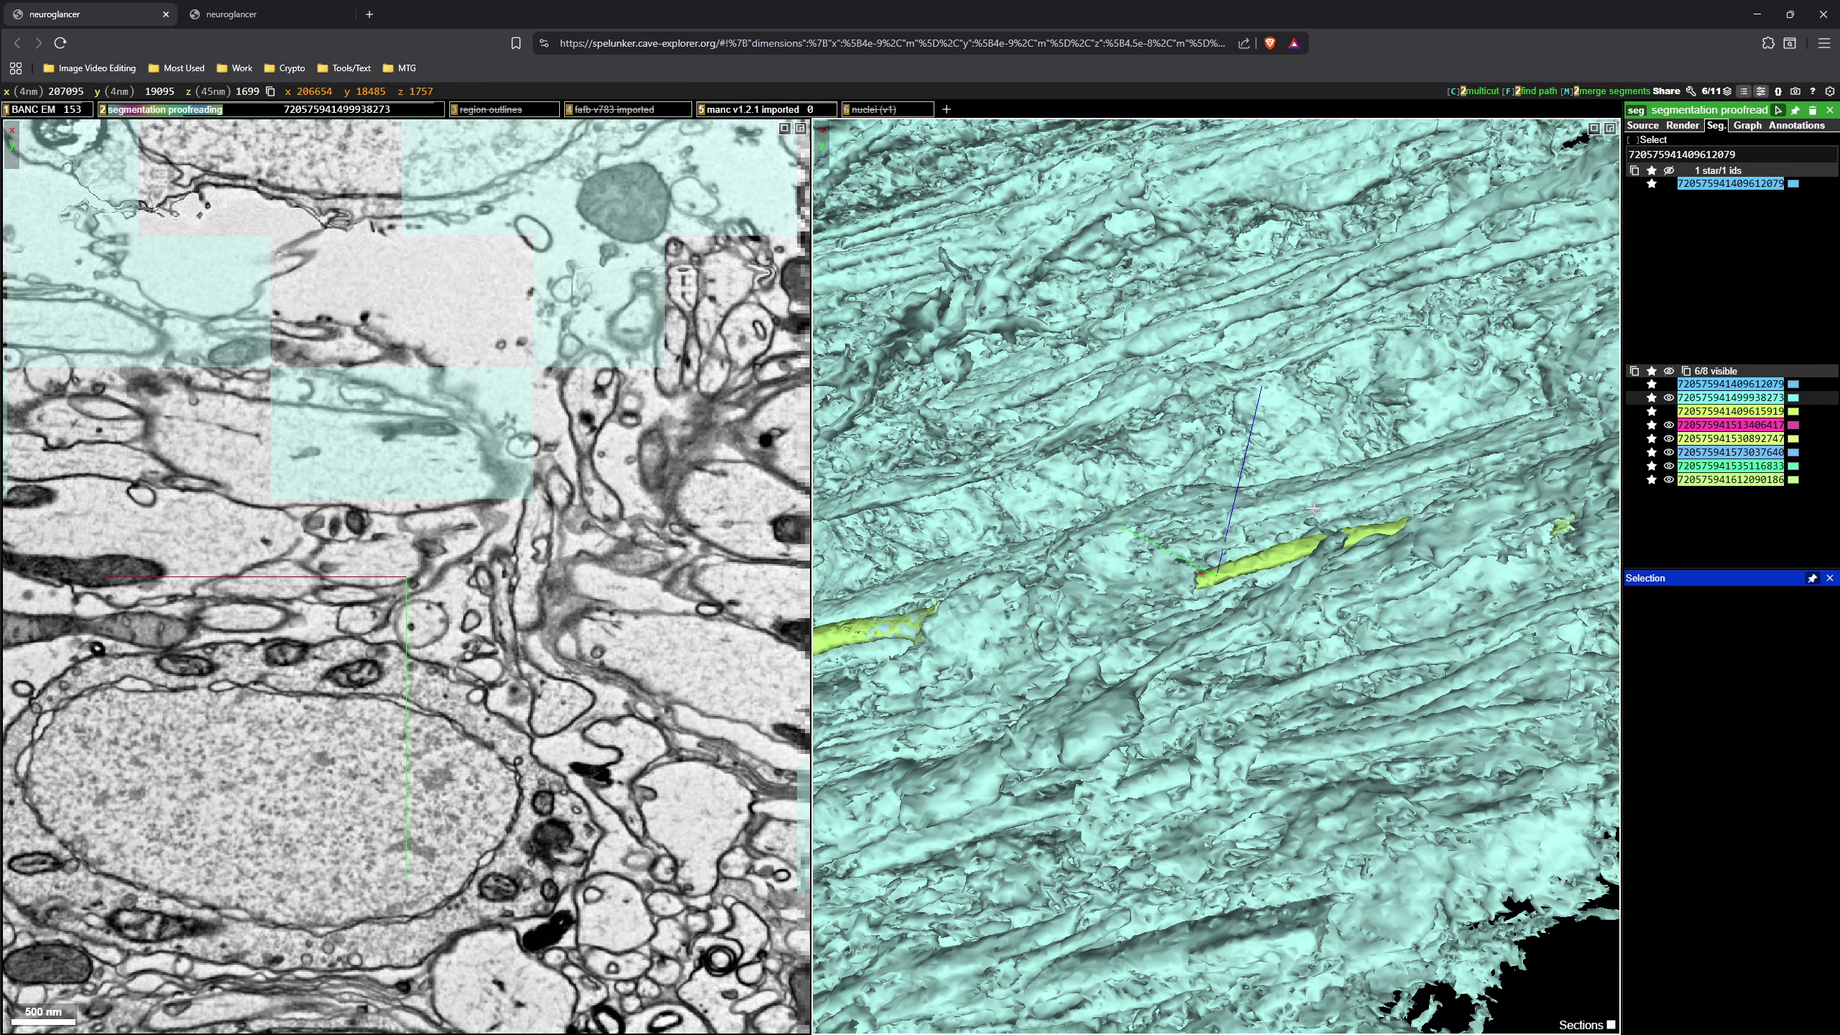
drag(1303, 503, 1366, 560)
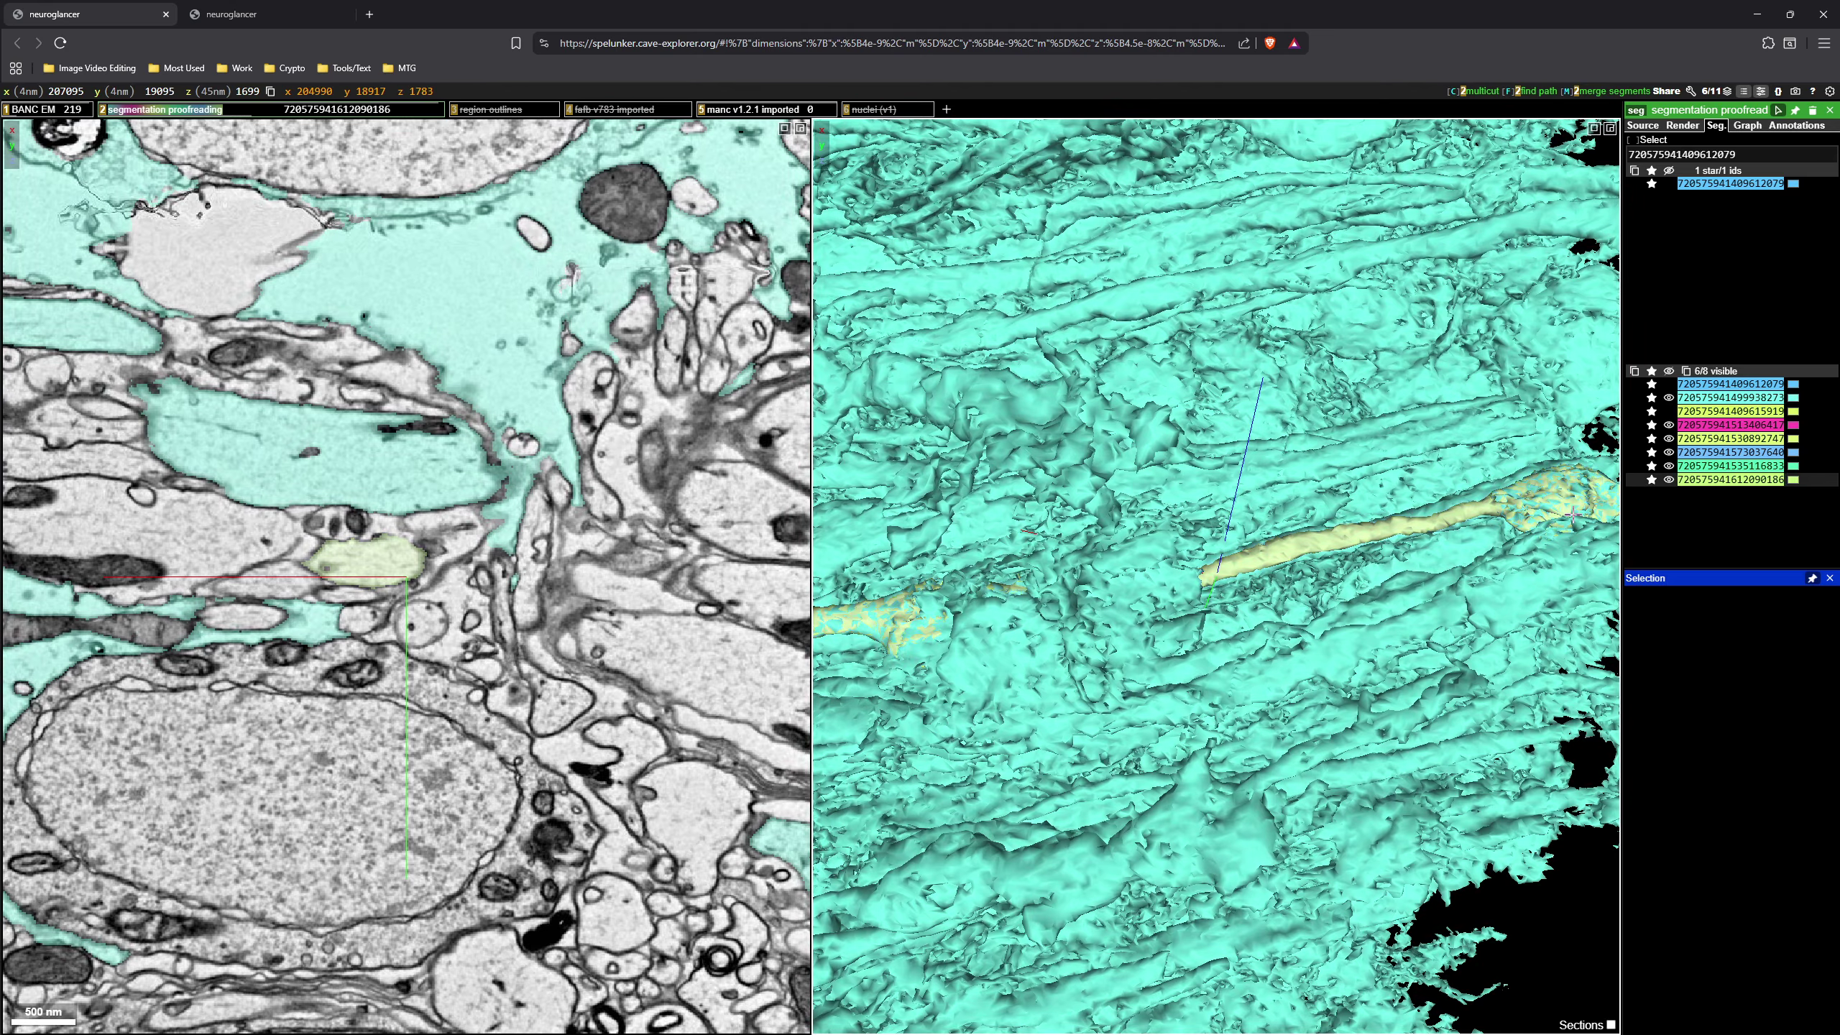
right_click(1572, 516)
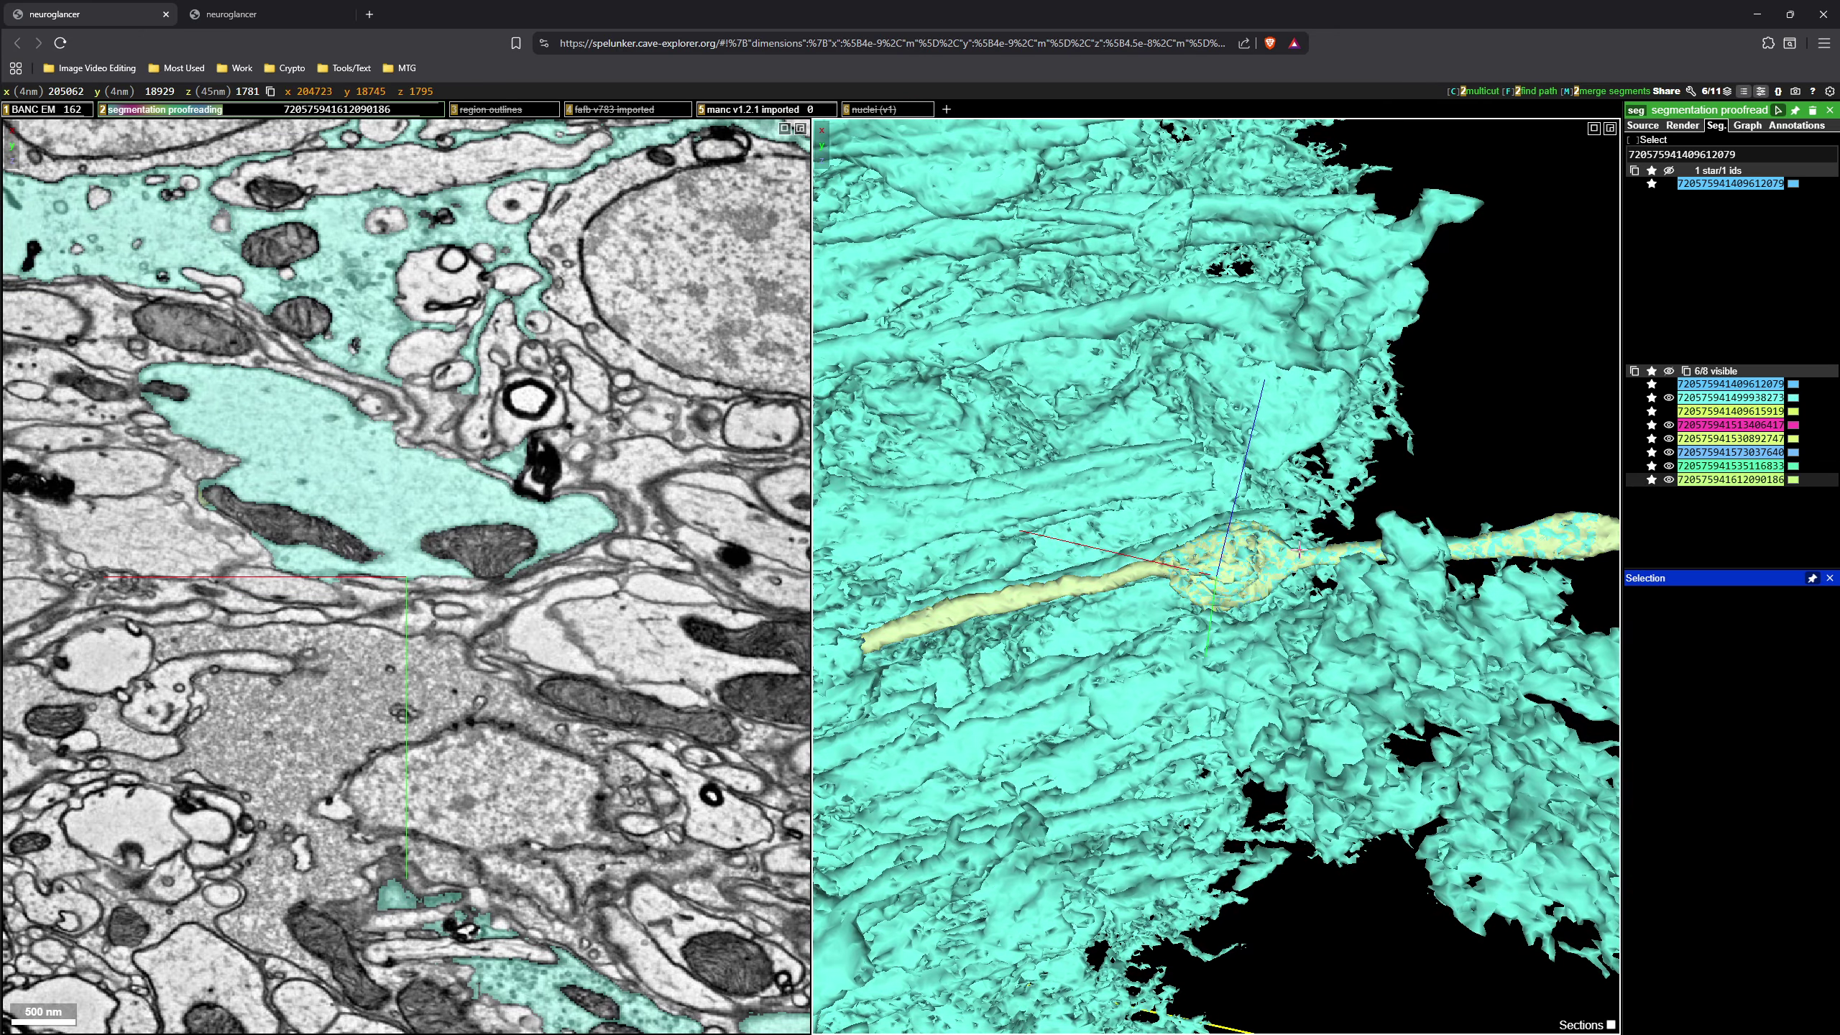
right_click(1492, 542)
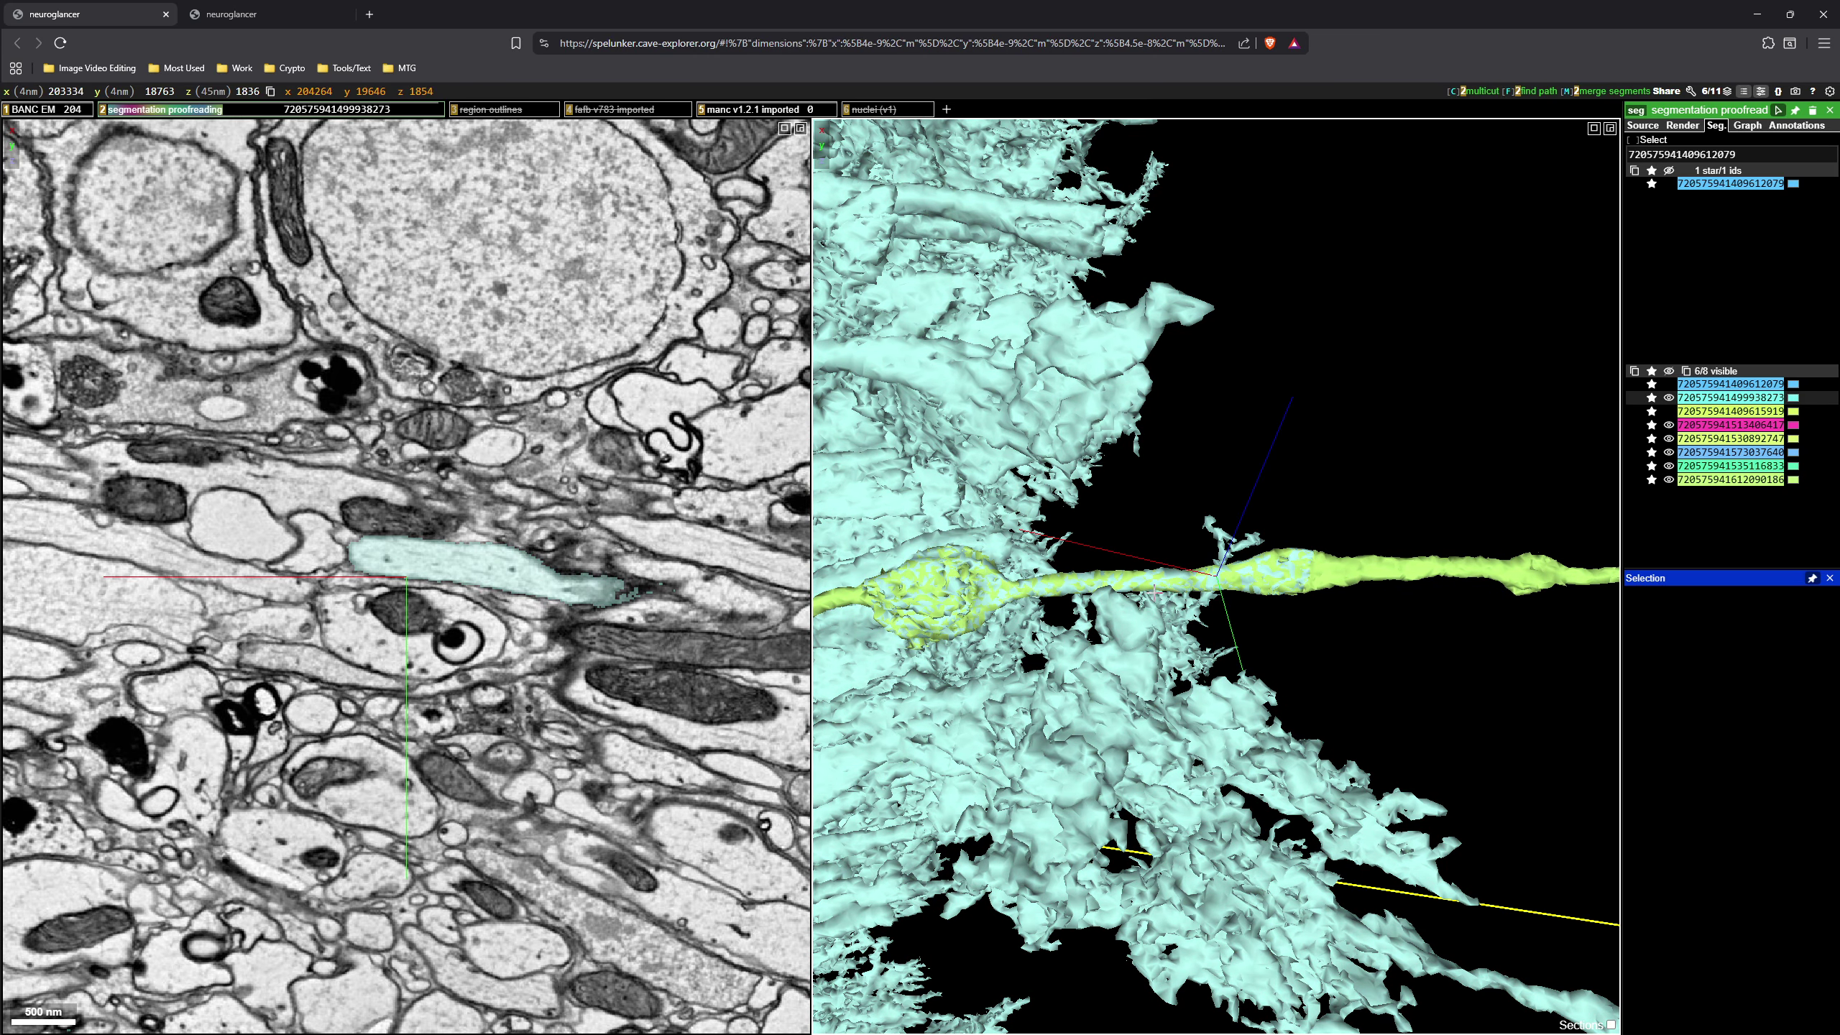
right_click(1331, 569)
- Hide the five axon segments extending from the large merged segment, leaving only the merged segment visible
scroll(1331, 568, down, 10)
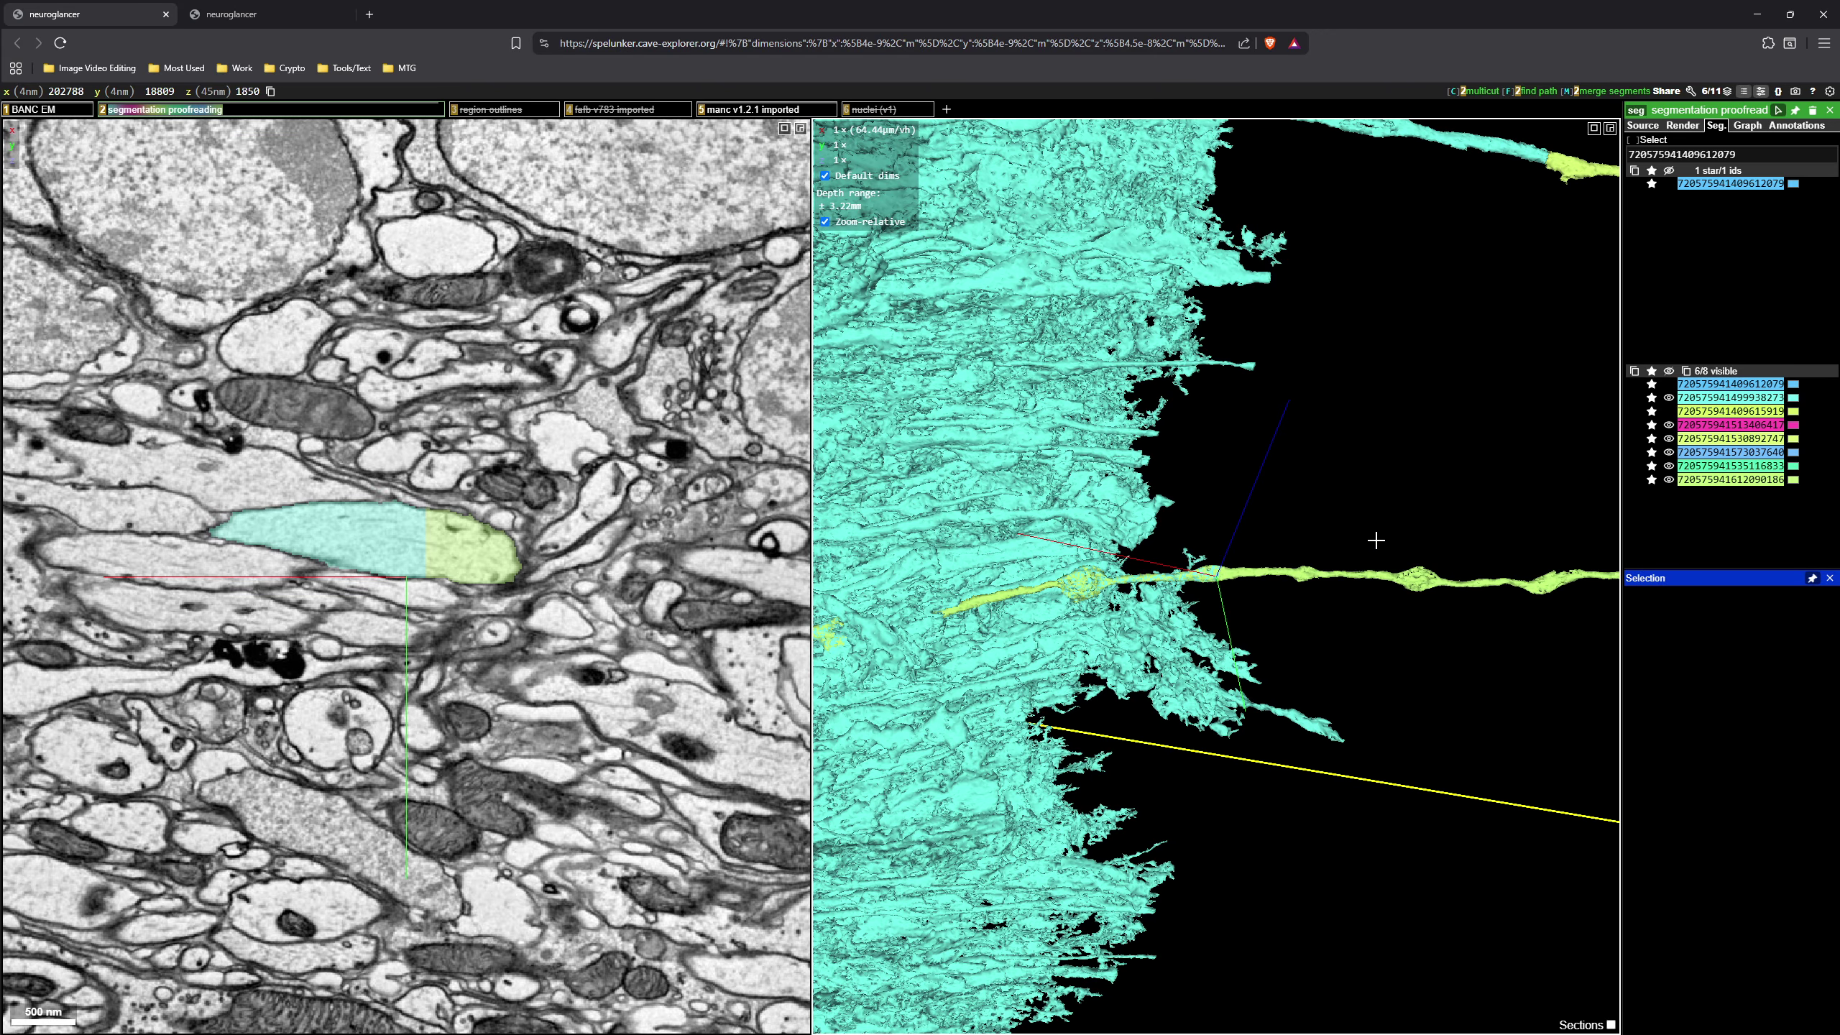
mouse_move(1362, 475)
mouse_down()
mouse_move(1339, 505)
mouse_move(1380, 497)
mouse_up()
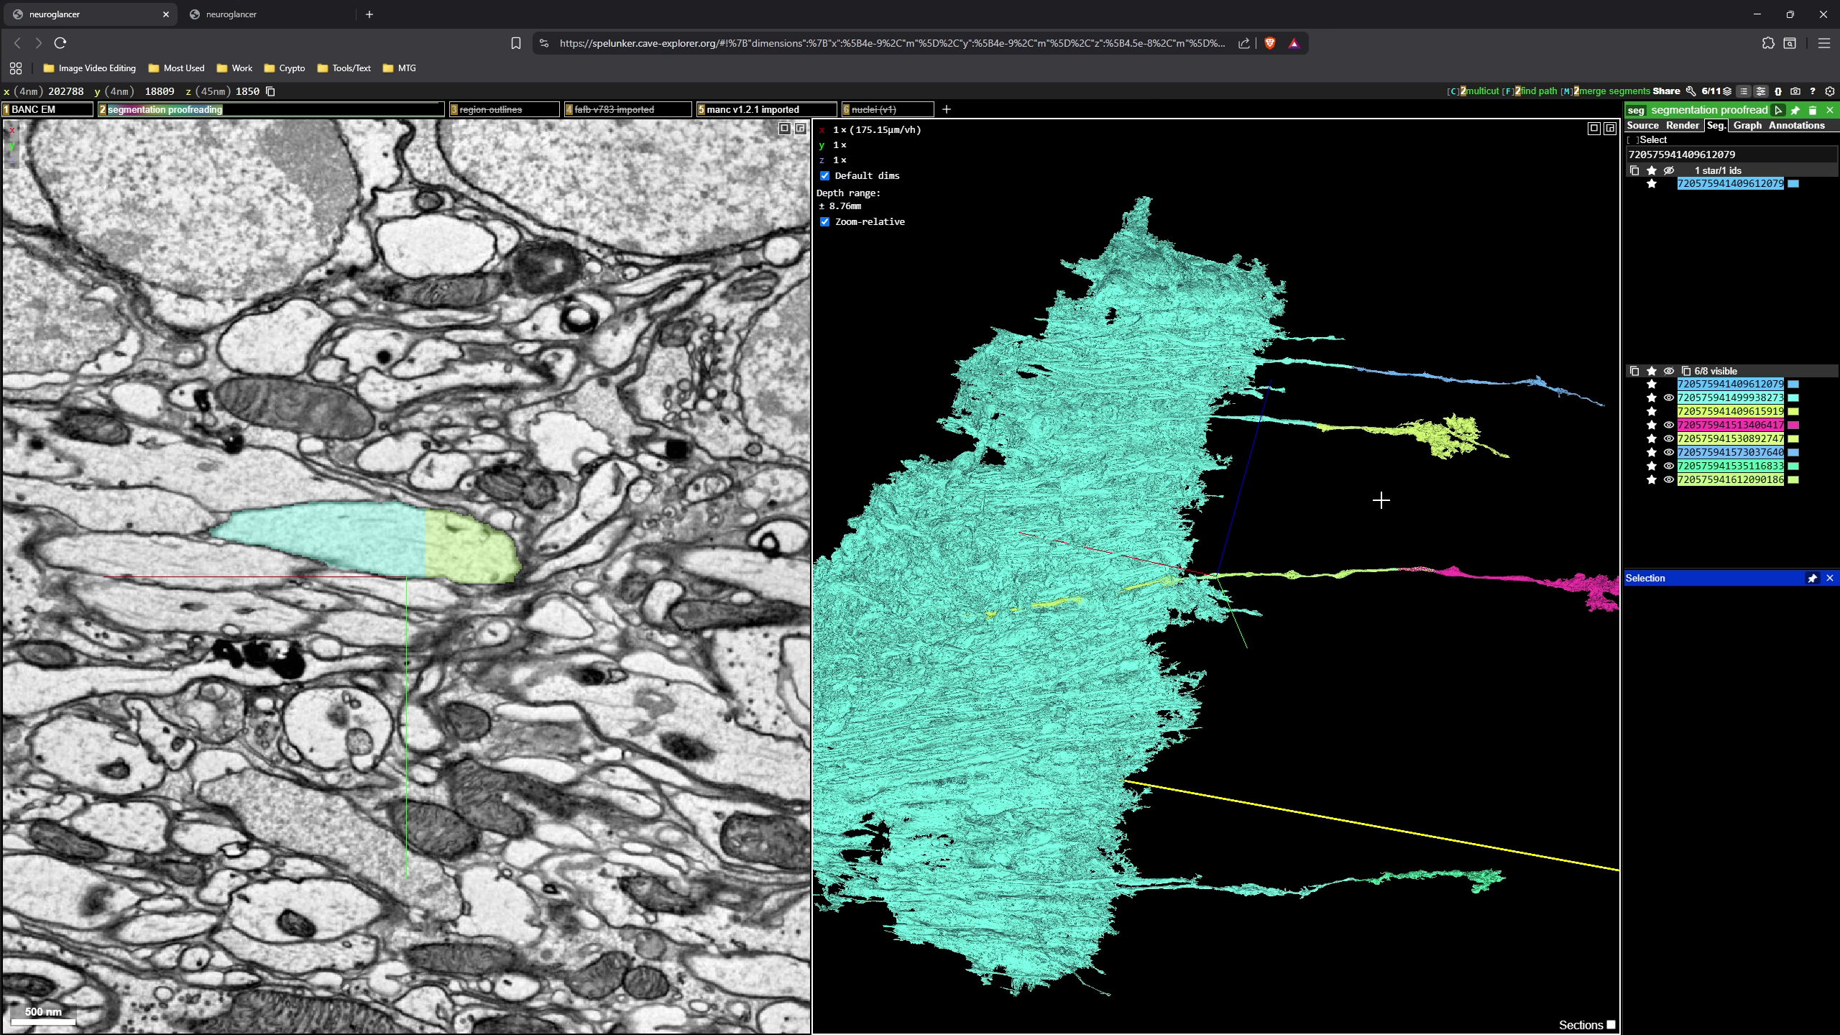
double_click(1455, 573)
double_click(1445, 570)
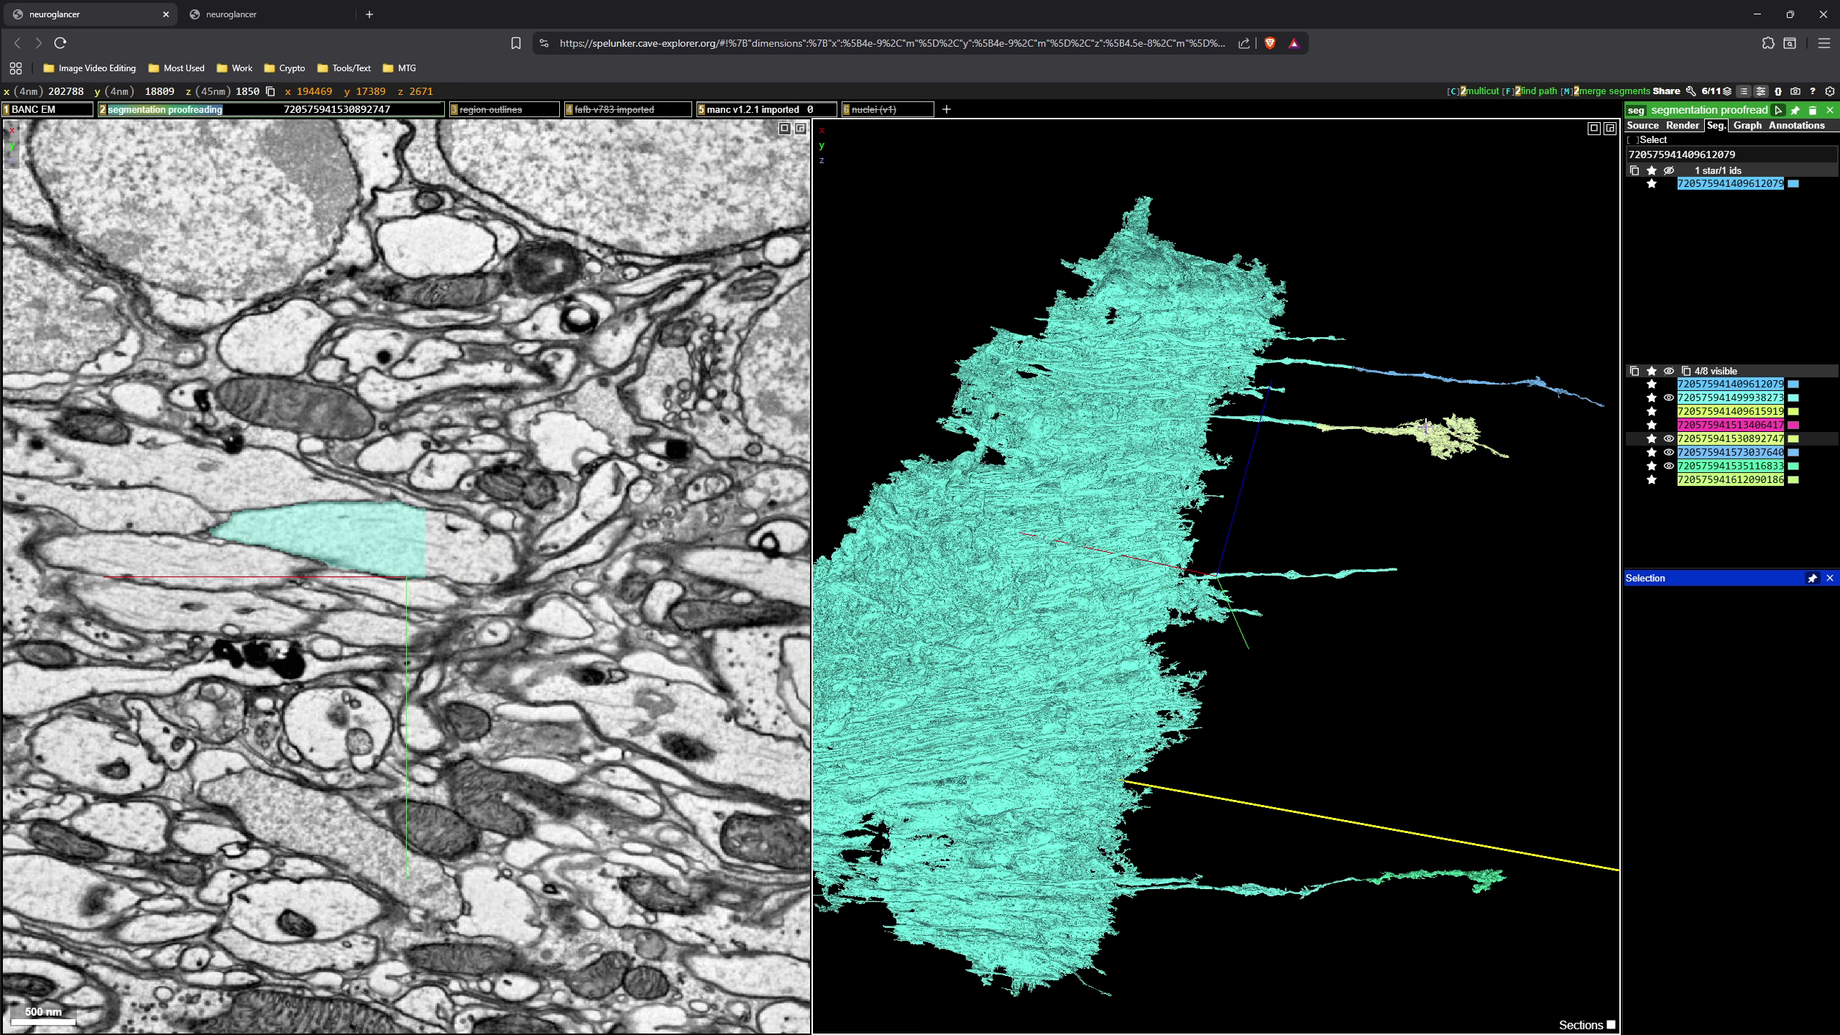
double_click(1421, 426)
double_click(1434, 379)
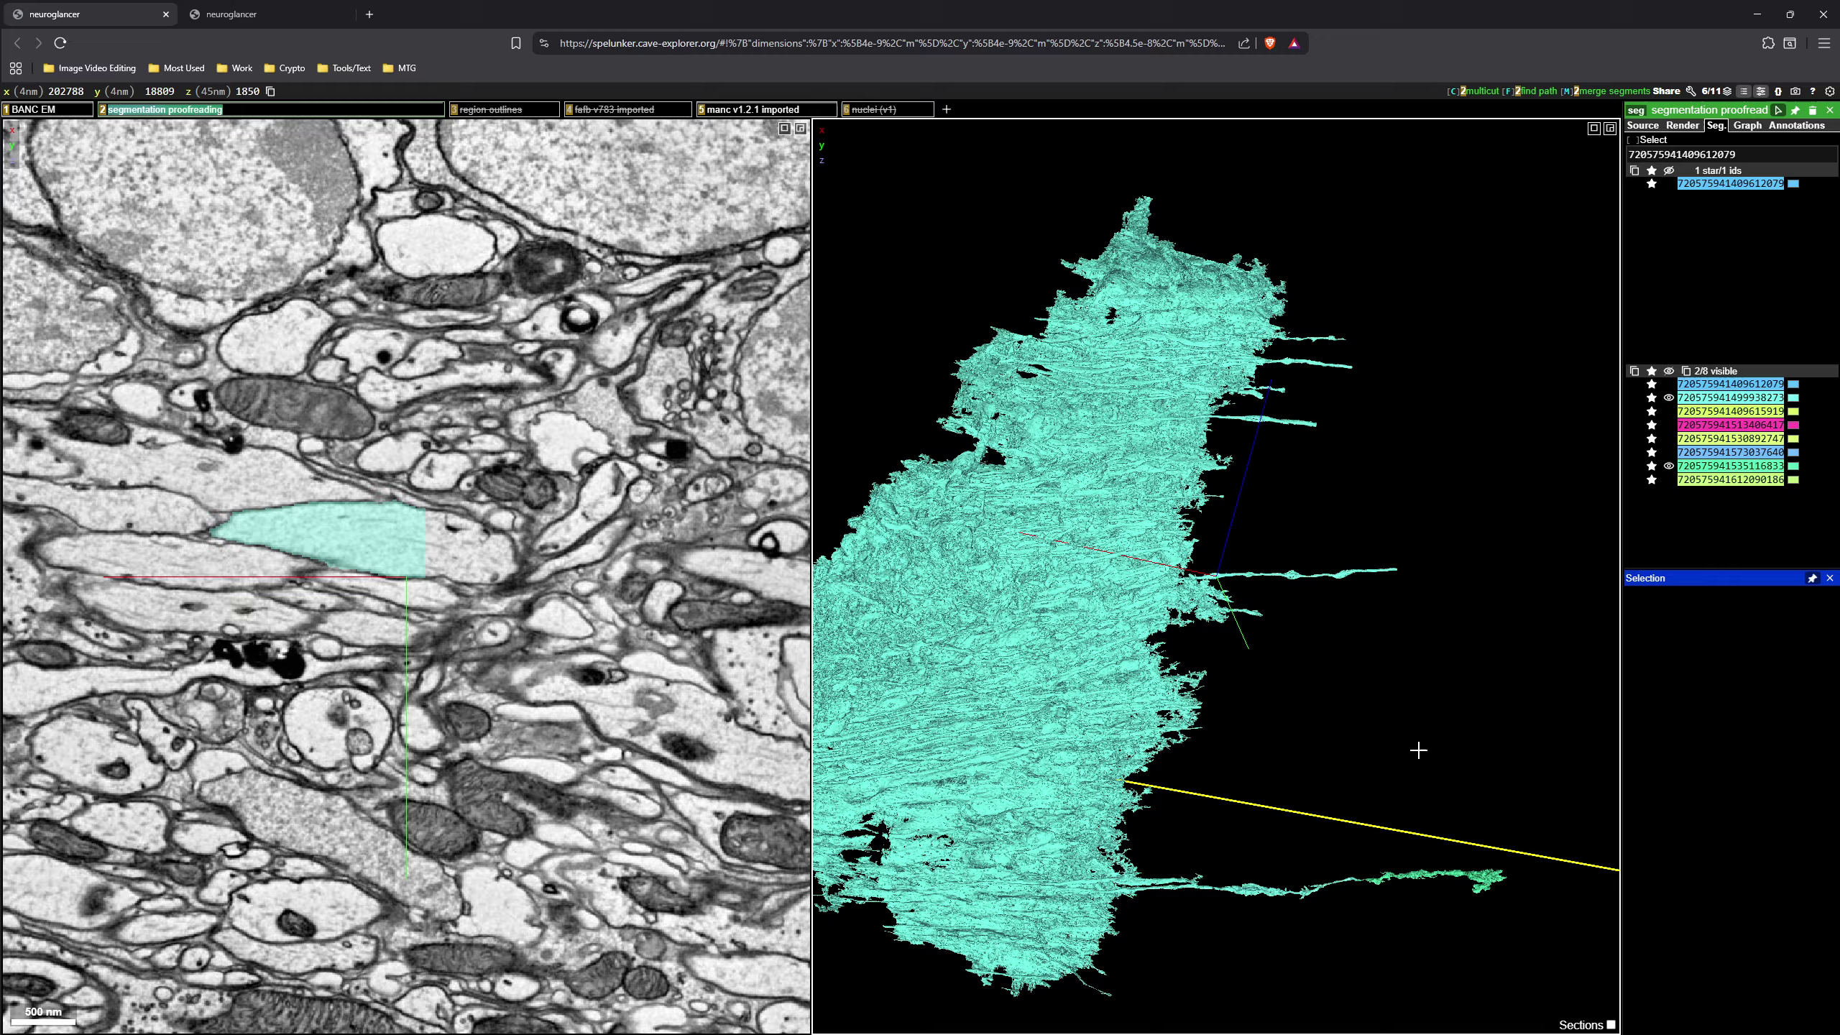
double_click(1420, 881)
right_click(1178, 456)
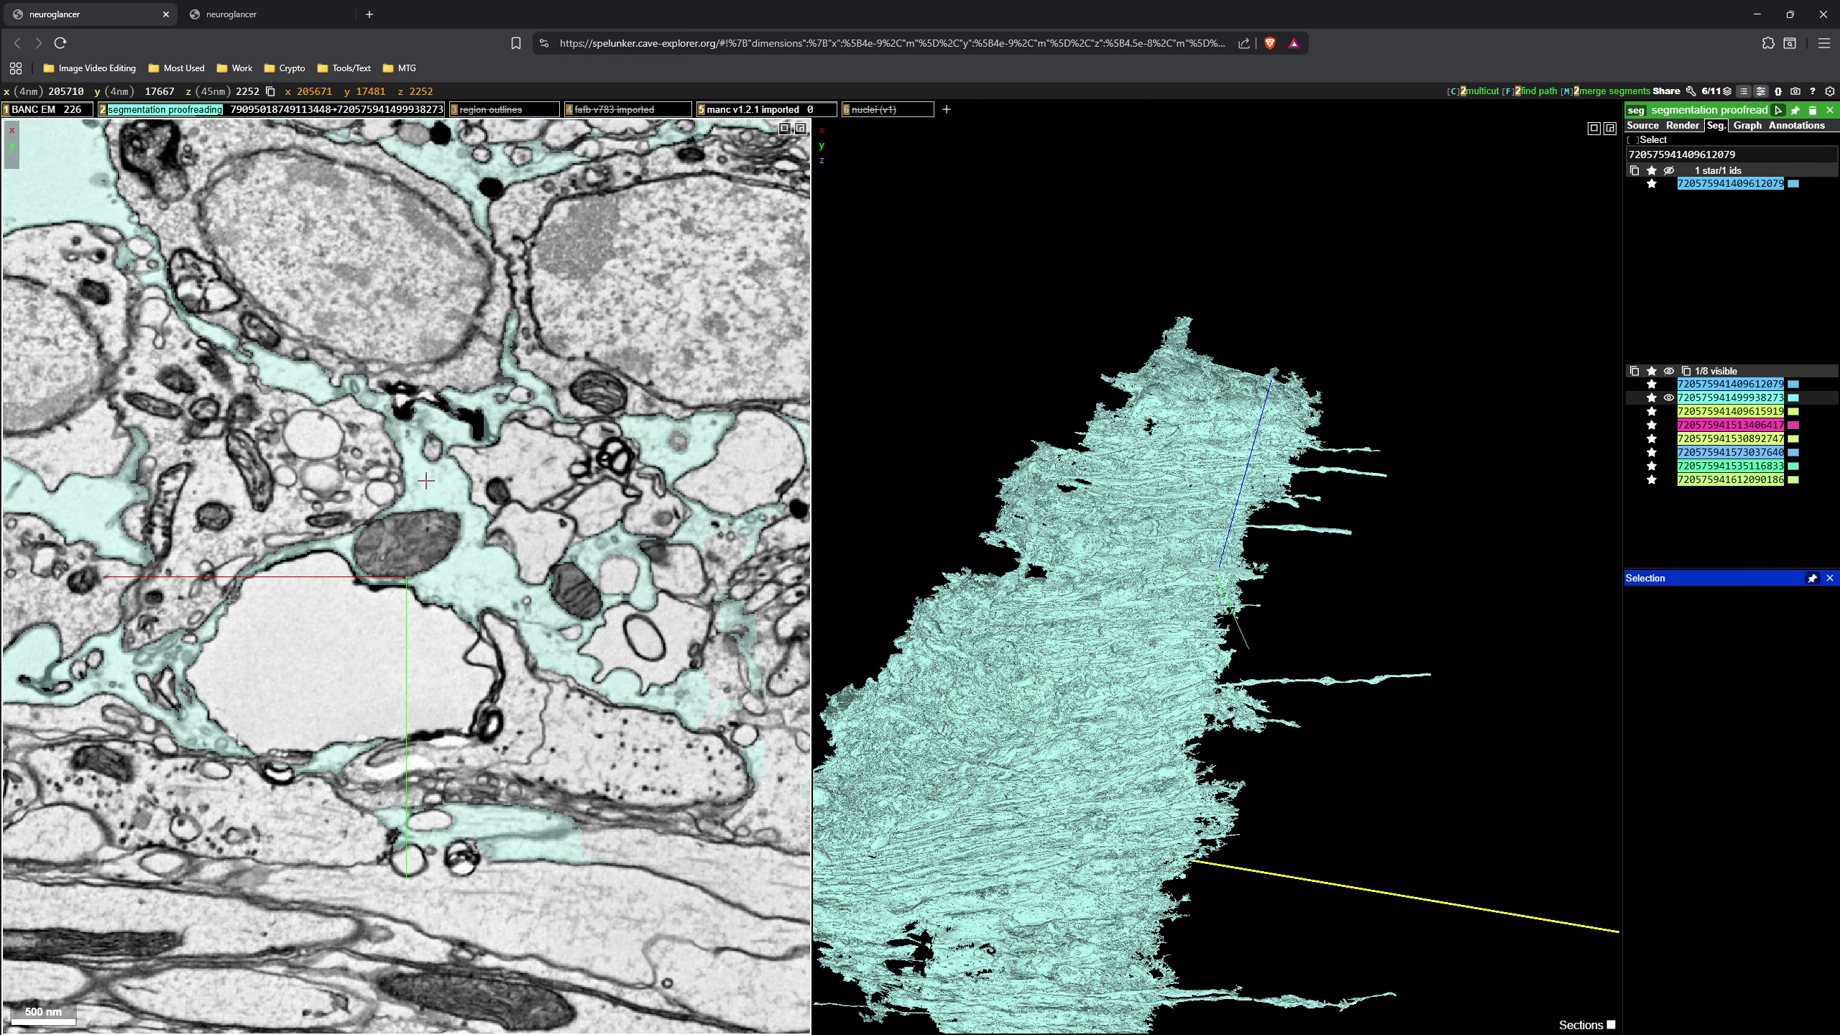
double_click(426, 480)
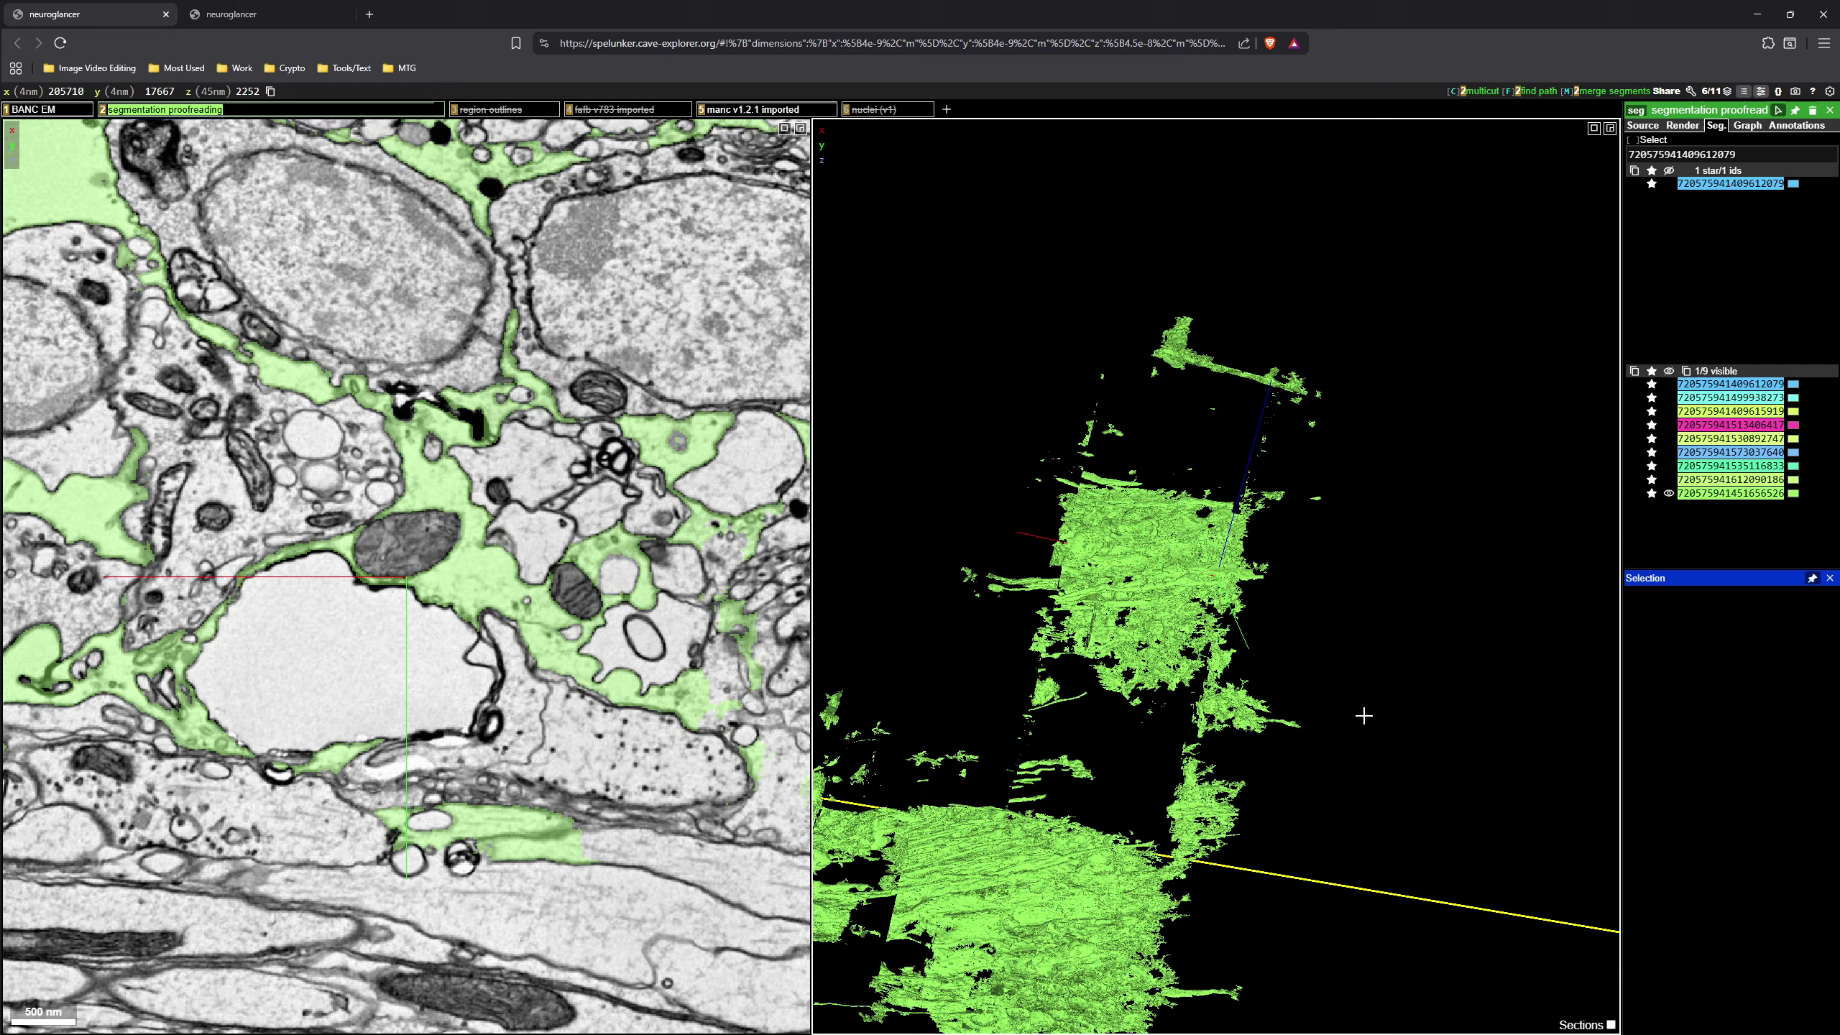
mouse_move(1410, 709)
mouse_down()
mouse_move(1320, 597)
mouse_move(1141, 460)
mouse_move(1117, 411)
mouse_move(1392, 477)
mouse_move(1456, 404)
mouse_move(1318, 428)
mouse_move(1322, 527)
mouse_move(1461, 555)
mouse_move(1376, 565)
mouse_up()
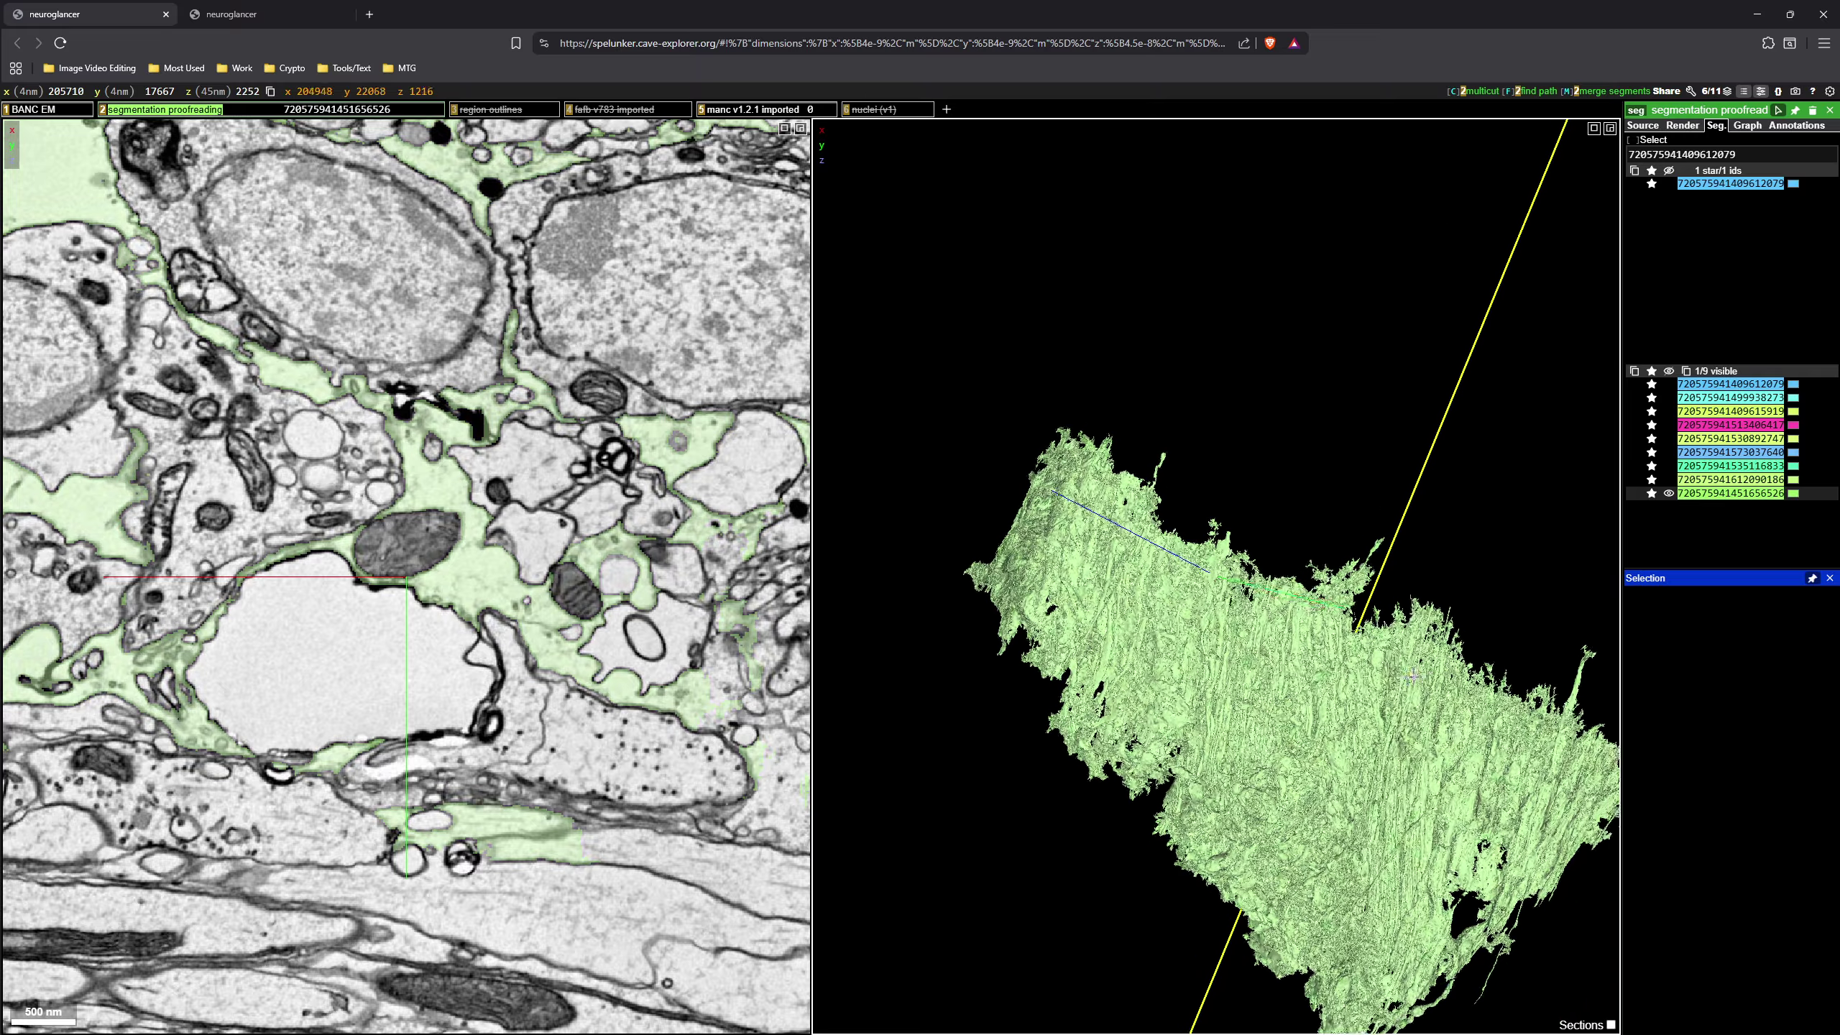
right_click(1231, 573)
scroll(1217, 573, up, 5)
drag(1217, 573, 1206, 778)
scroll(1206, 777, down, 10)
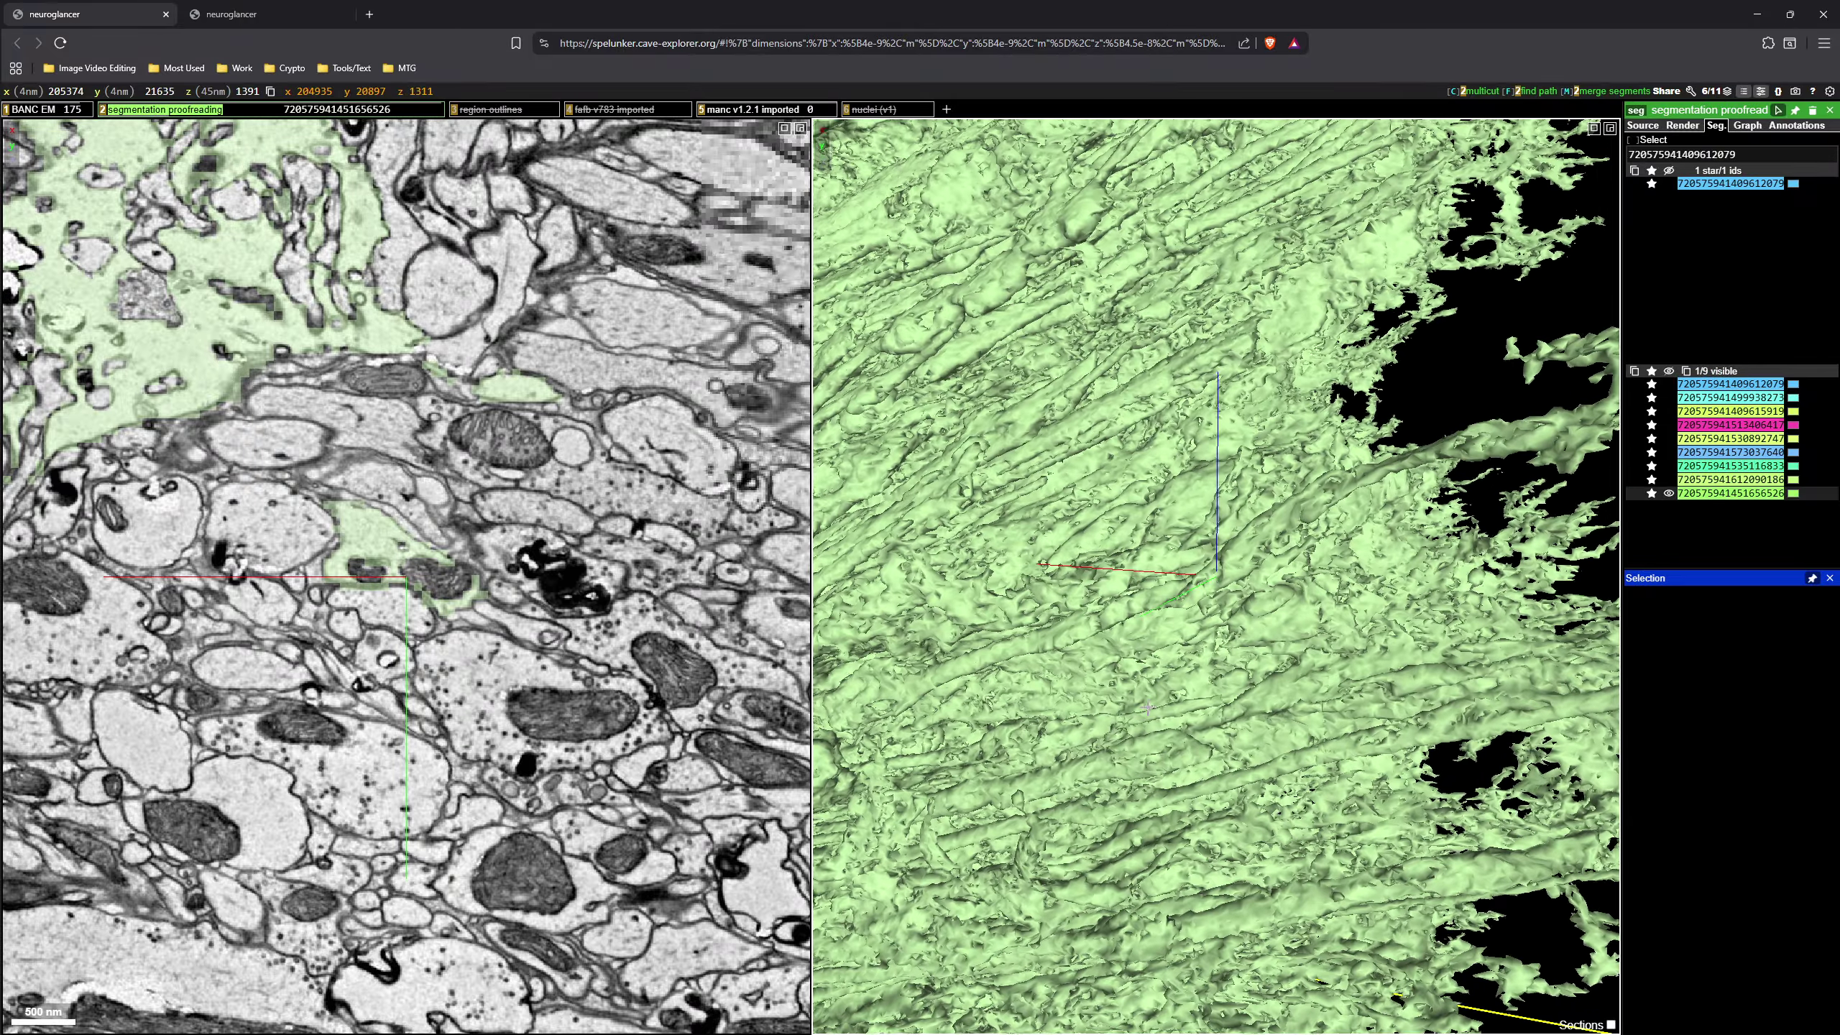
right_click(1172, 605)
drag(1172, 605, 1511, 377)
drag(1520, 521, 1048, 496)
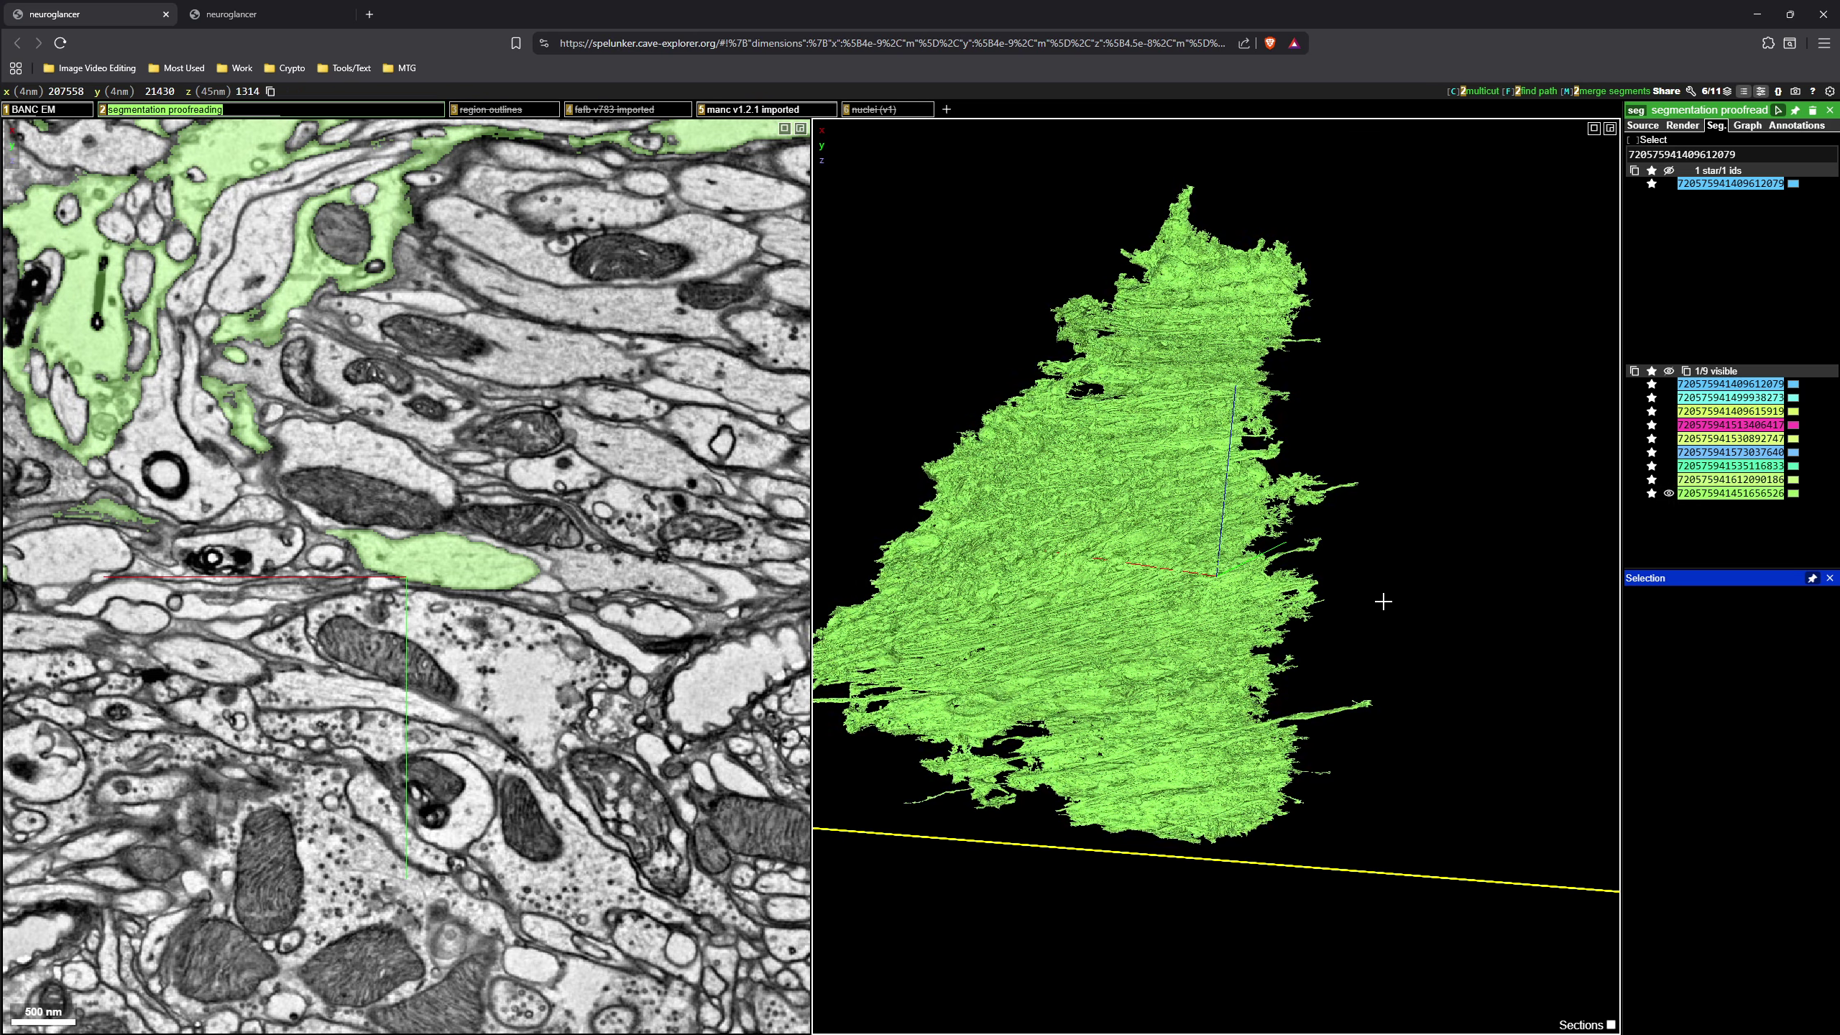
scroll(1380, 604, up, 8)
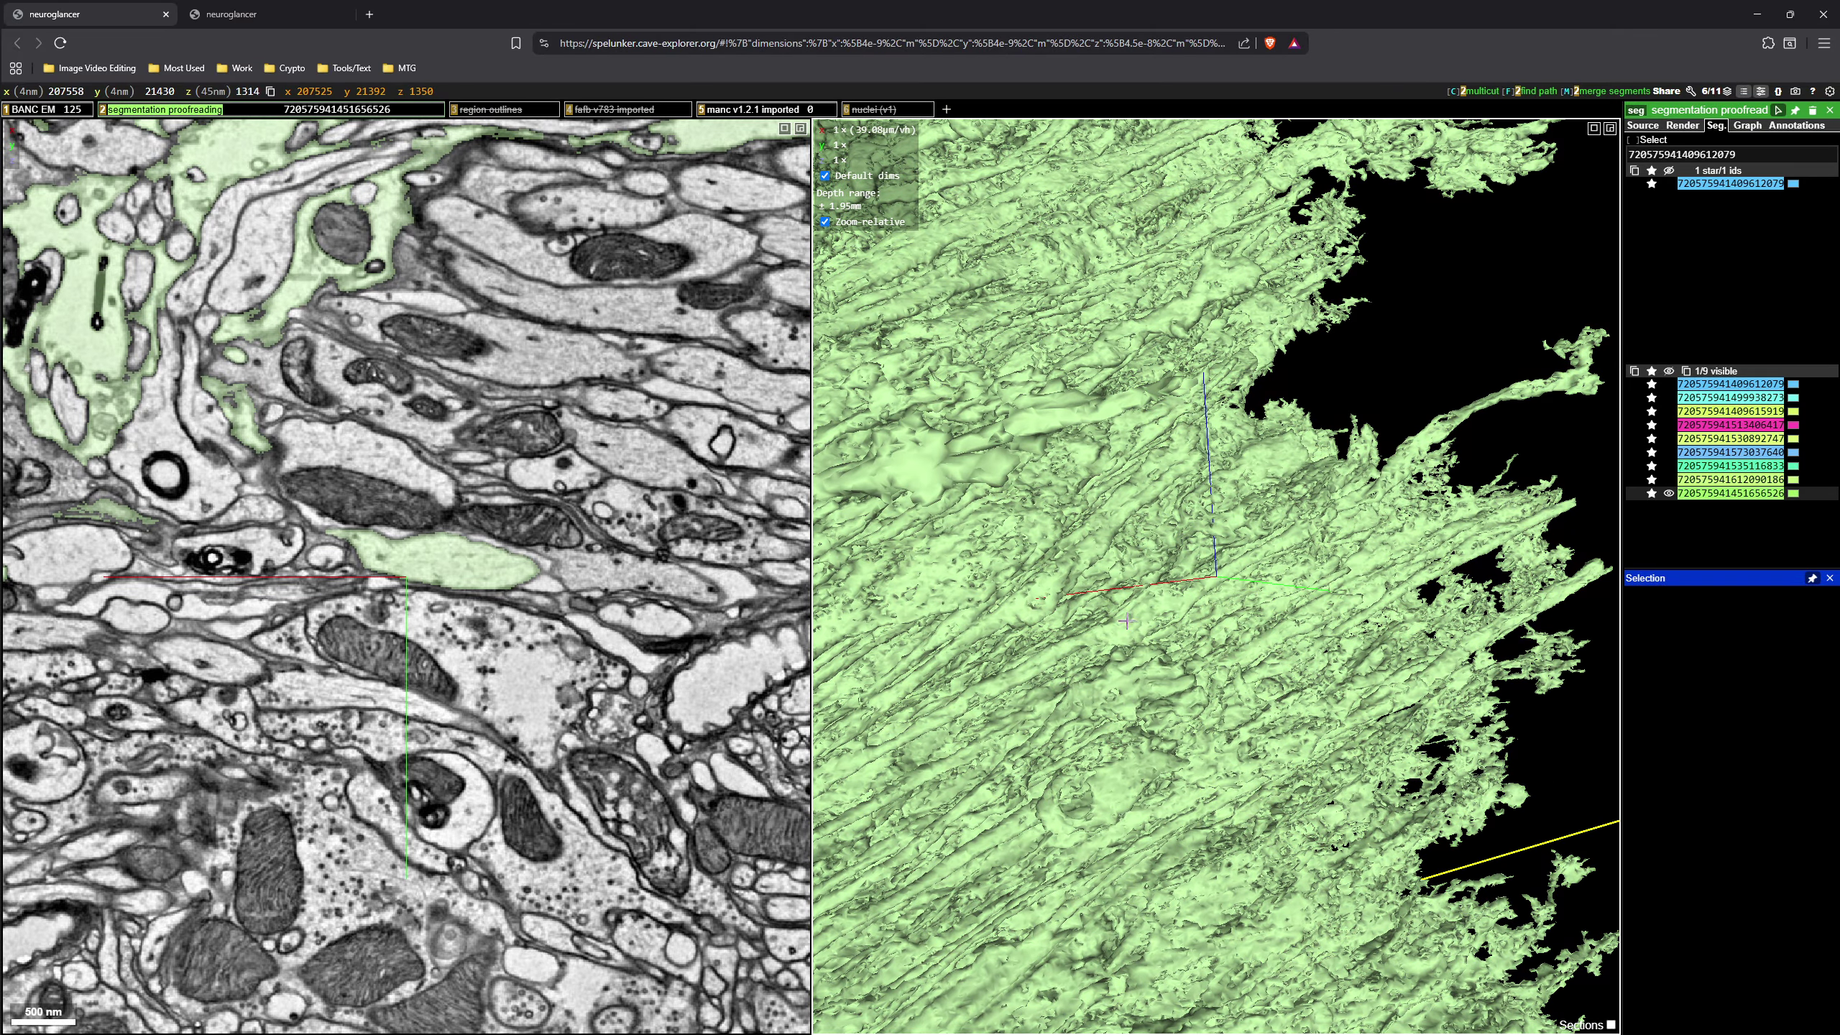
drag(1126, 621, 1121, 630)
right_click(909, 593)
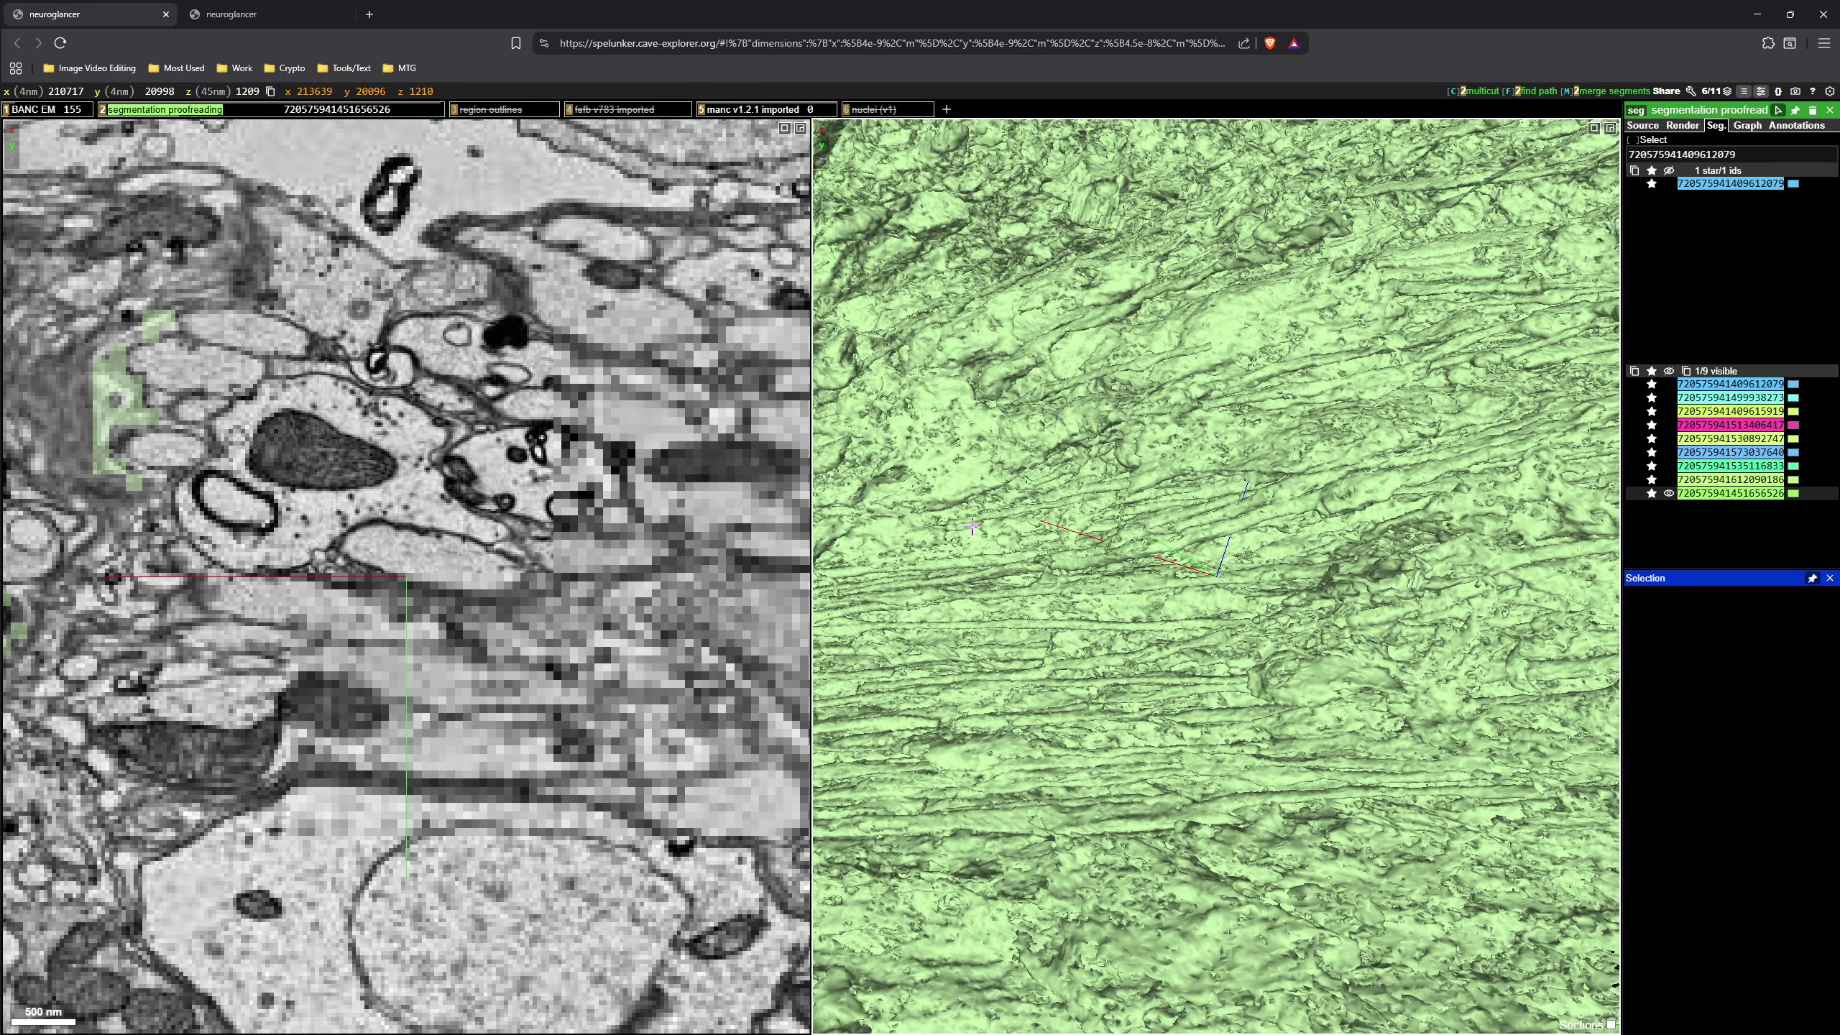
scroll(1006, 609, up, 5)
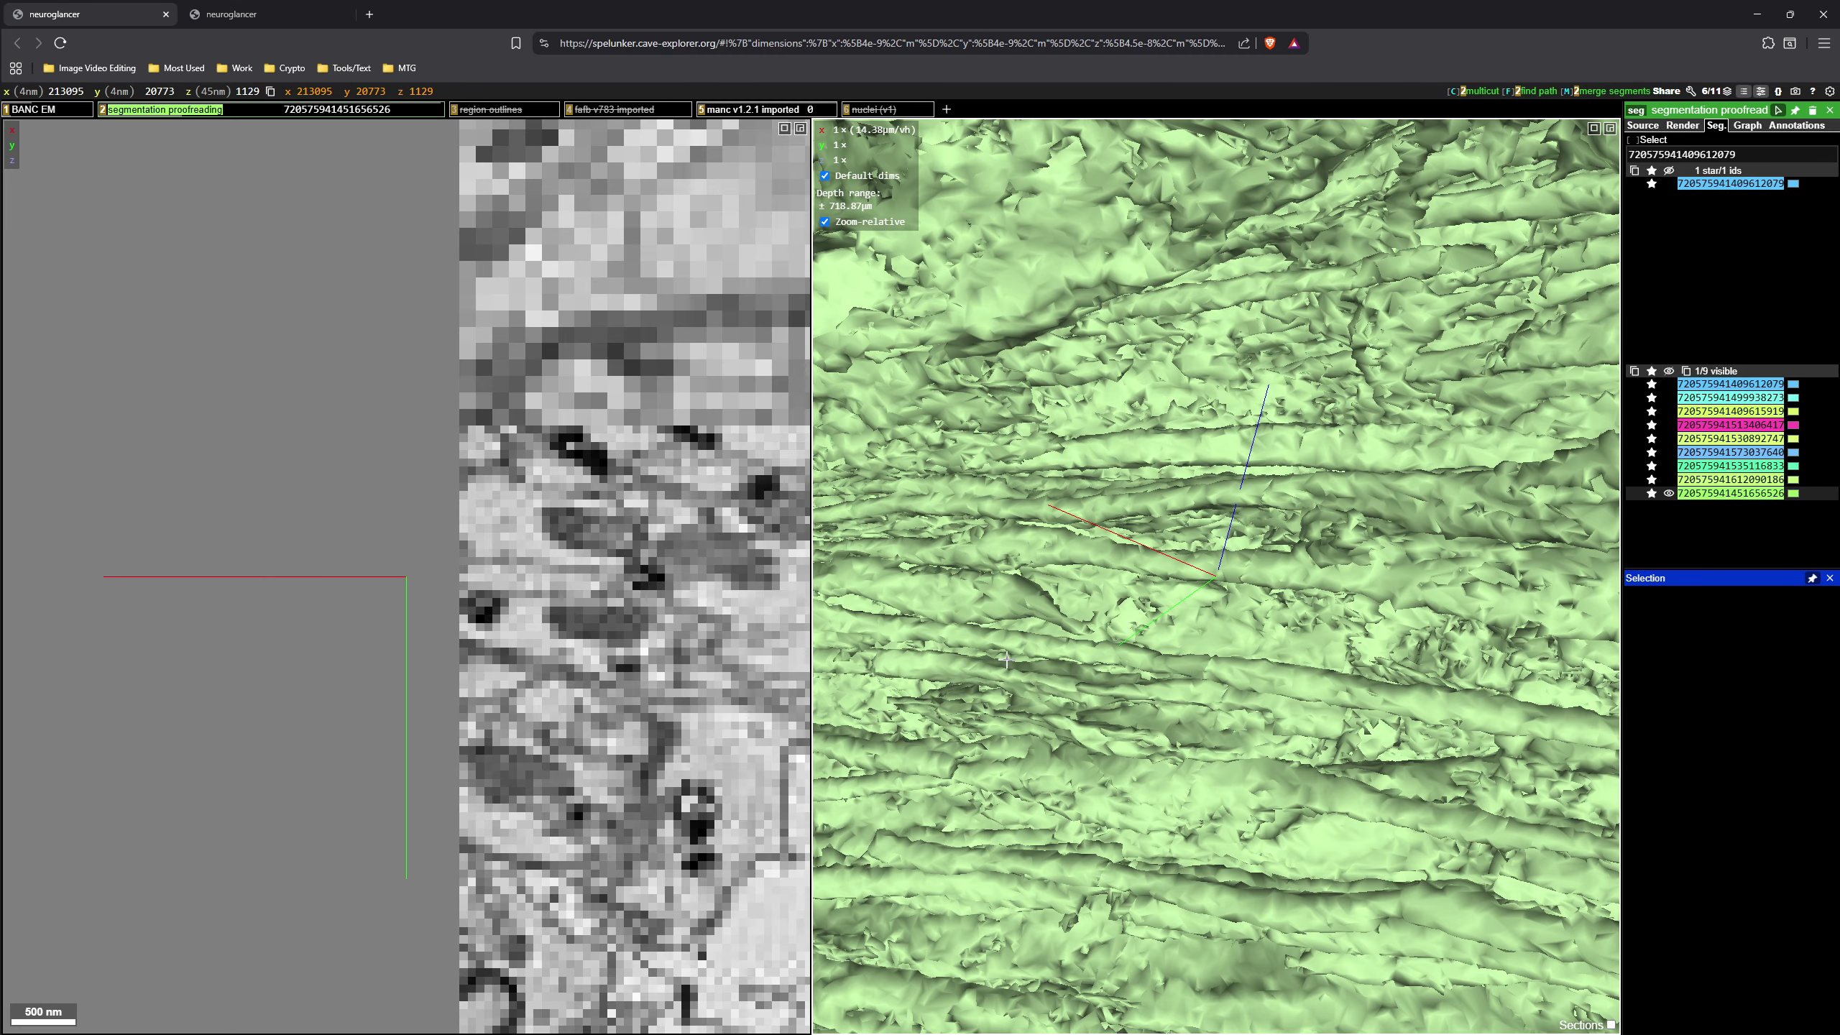
drag(1007, 661, 1165, 566)
ctrl+scroll(1273, 623, down, 8)
ctrl+scroll(1165, 566, up, 10)
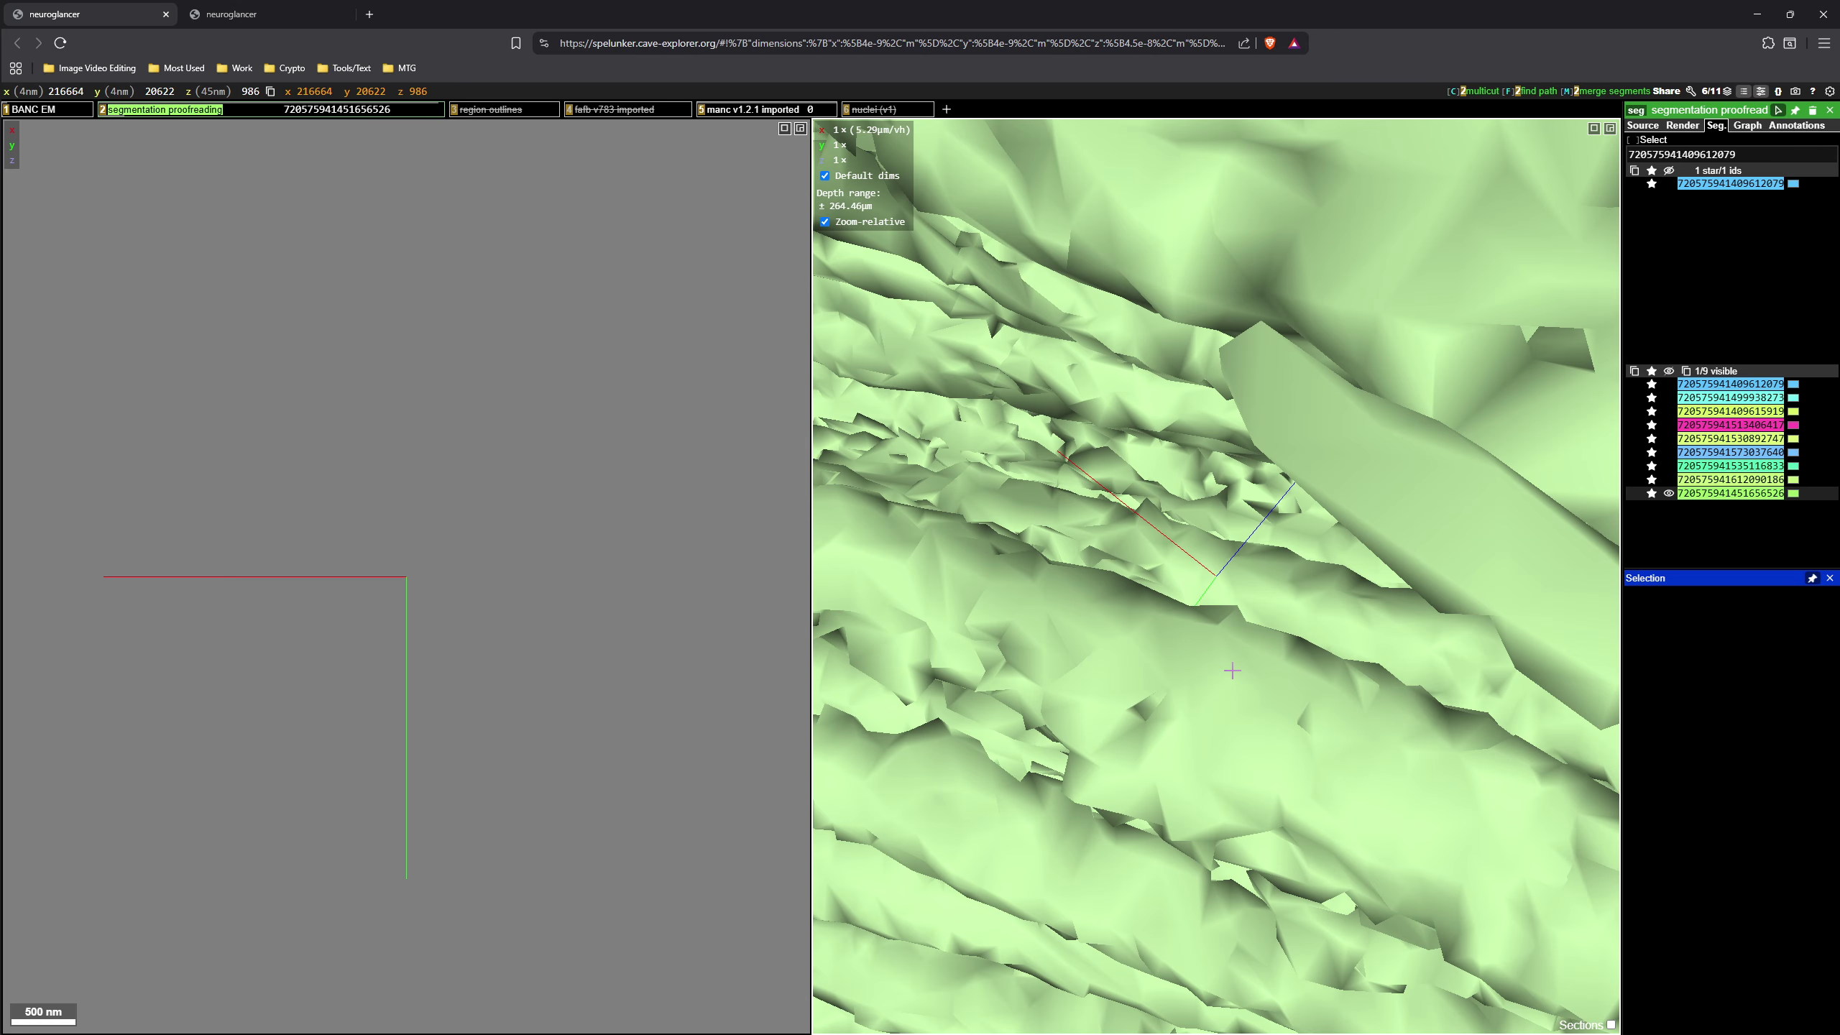
mouse_move(1232, 671)
mouse_down()
mouse_move(1260, 702)
mouse_move(1267, 678)
mouse_up()
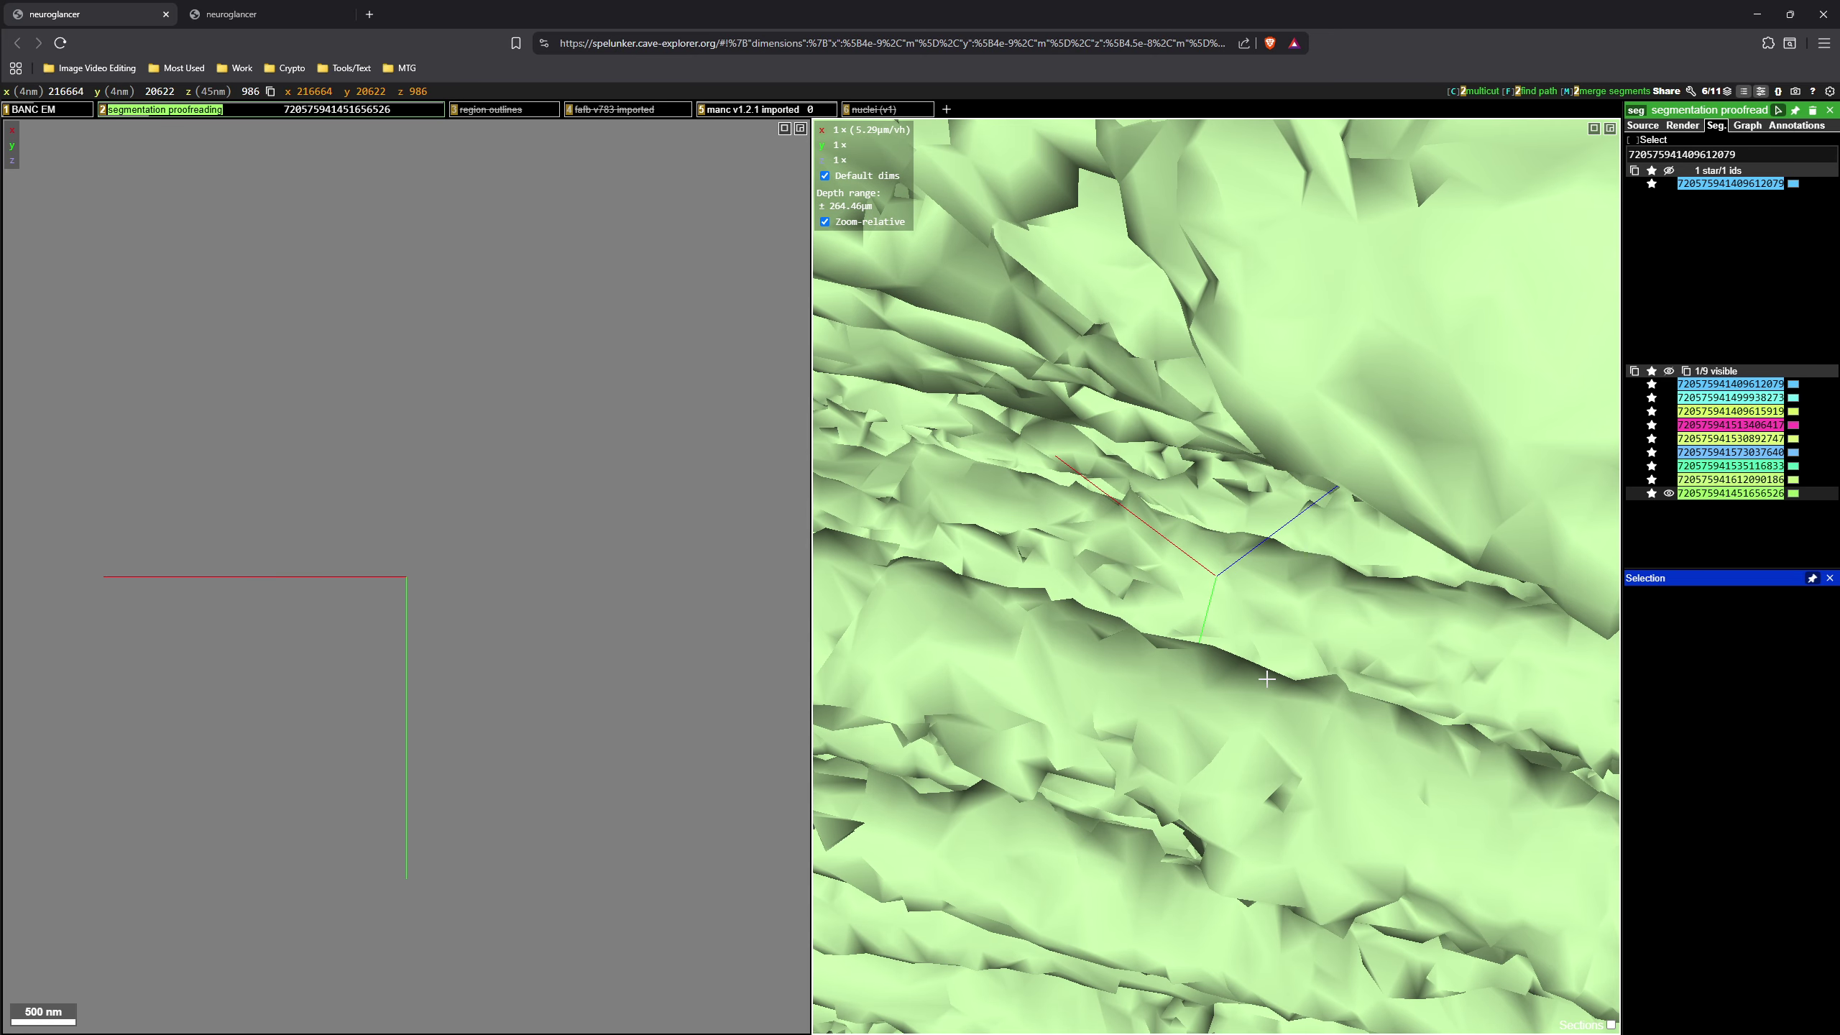
- Run Multicut on the merged segment with two red points and two blue points placed on its parallel fibres
key(c)
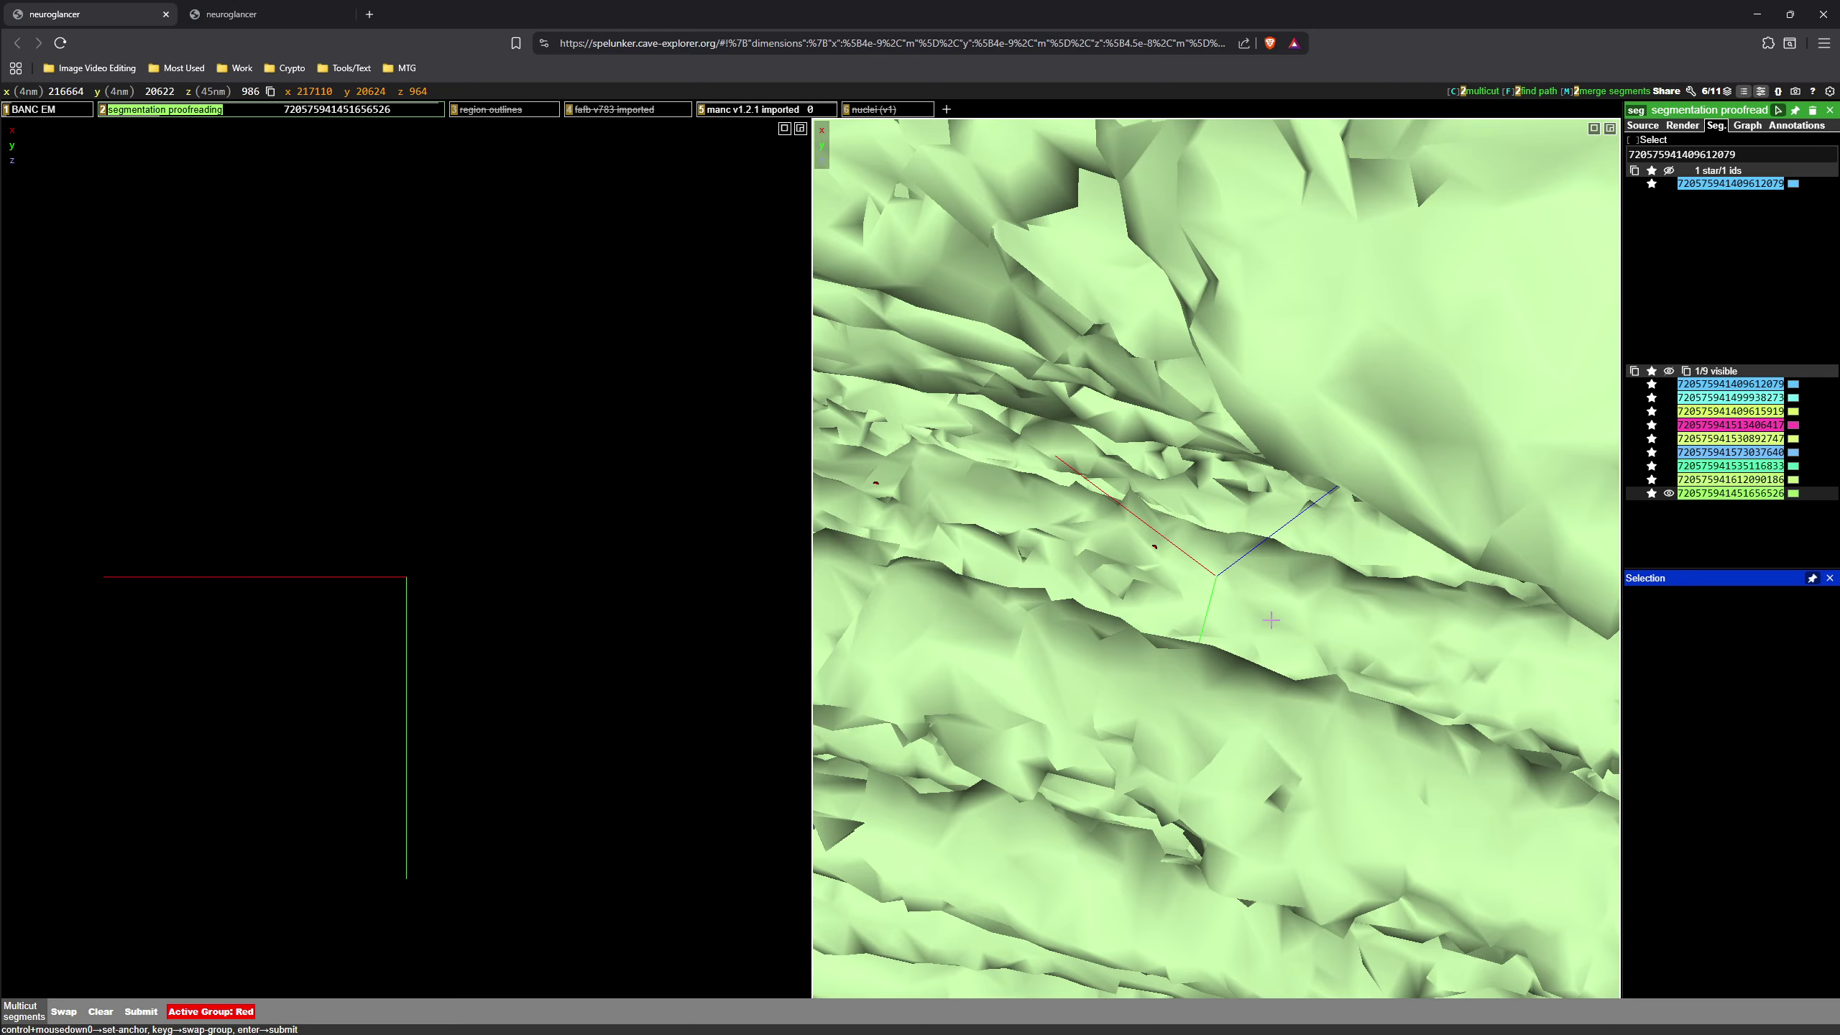
key(g)
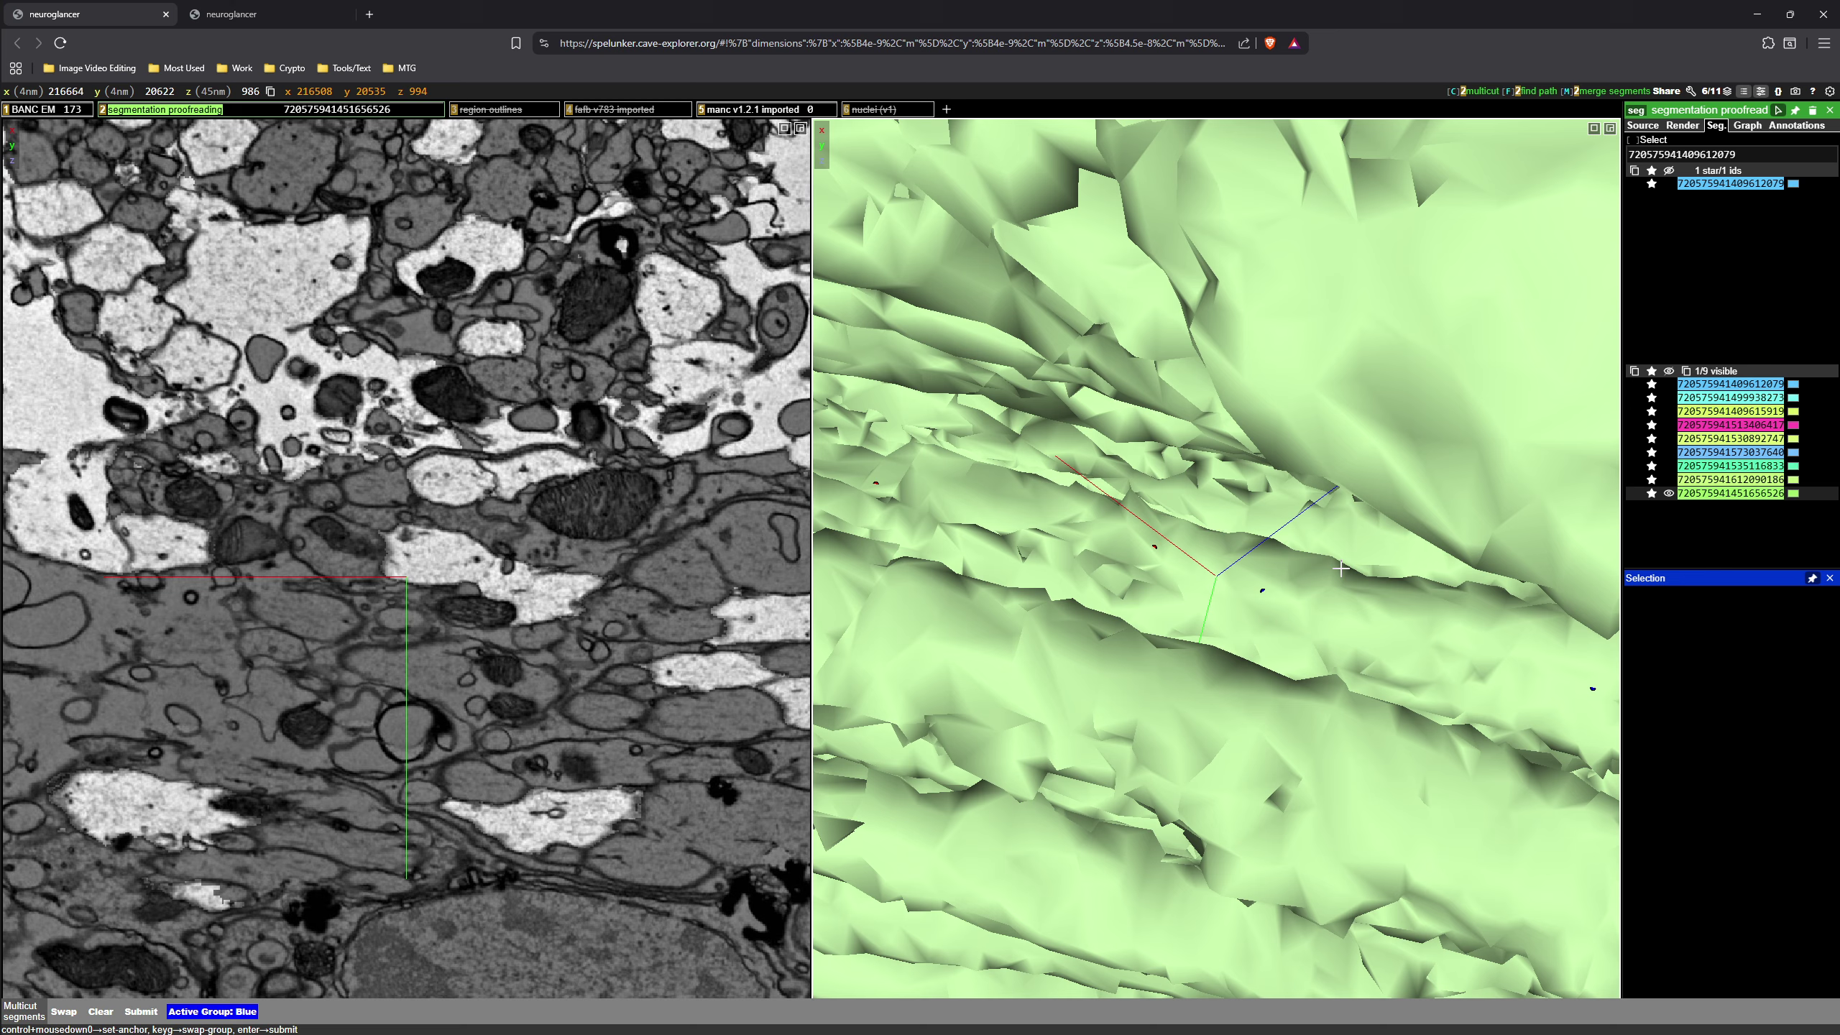
key(Return)
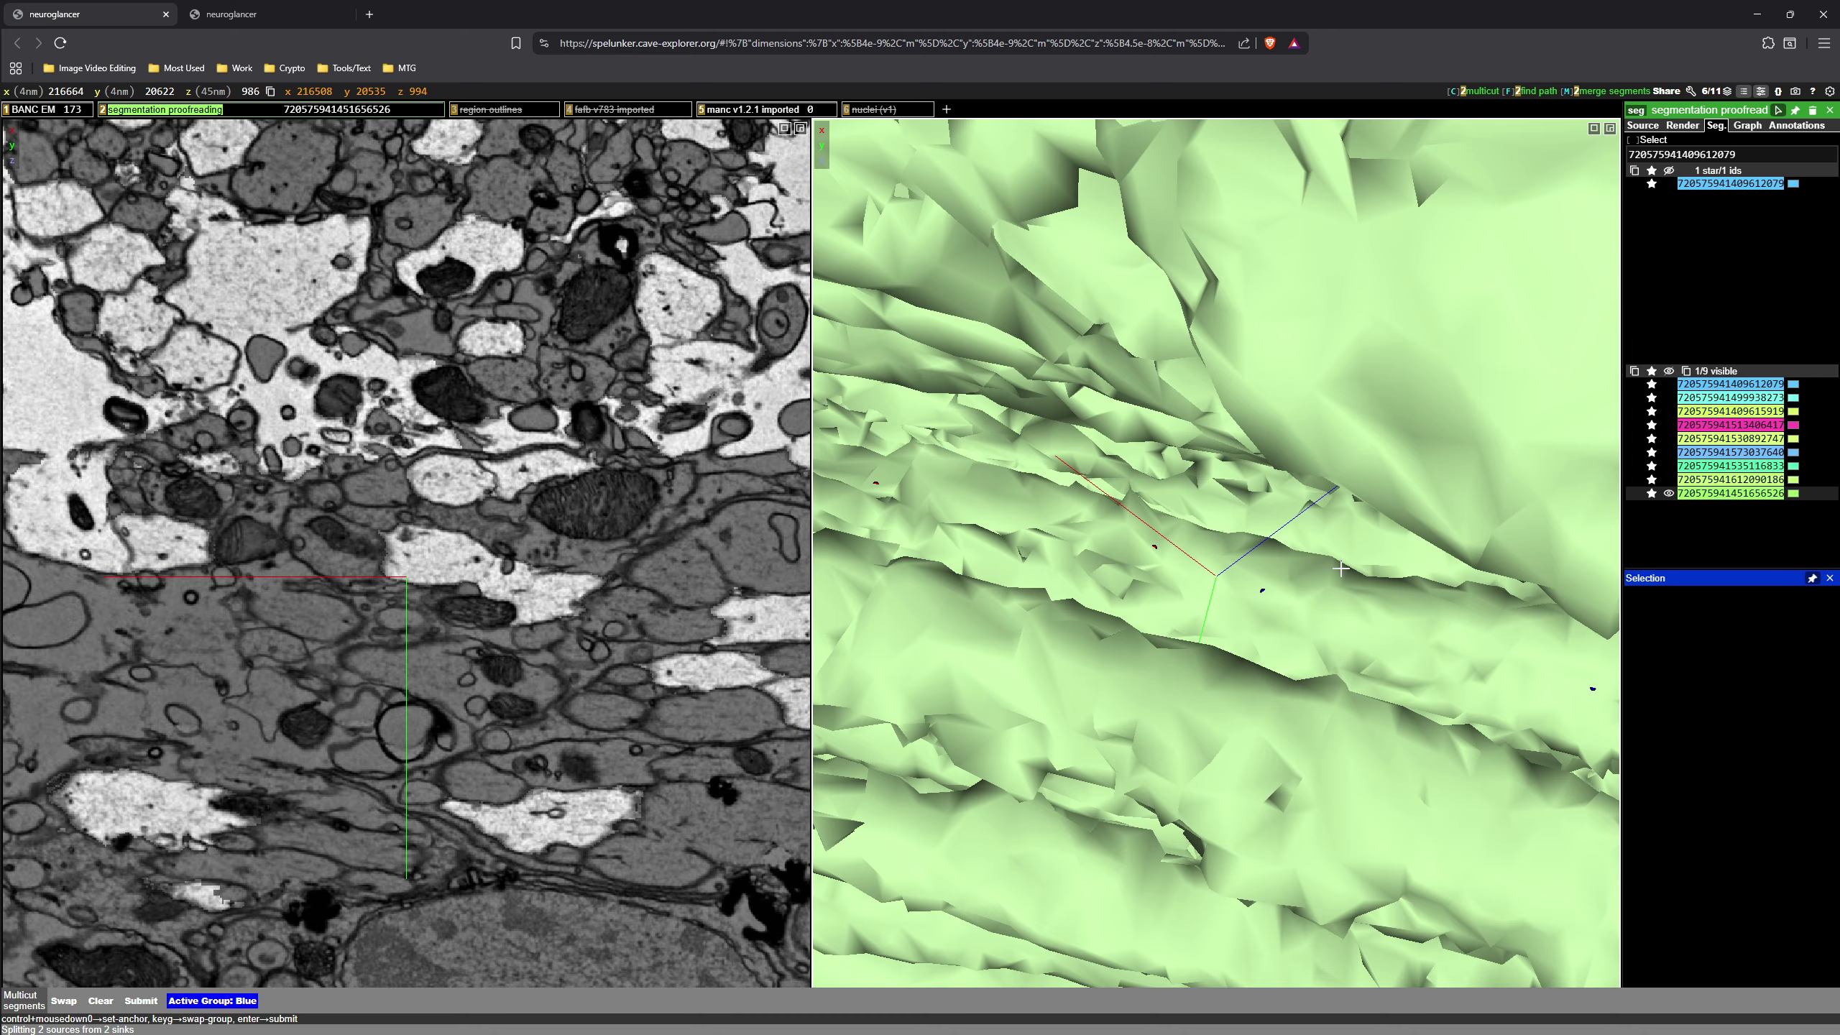
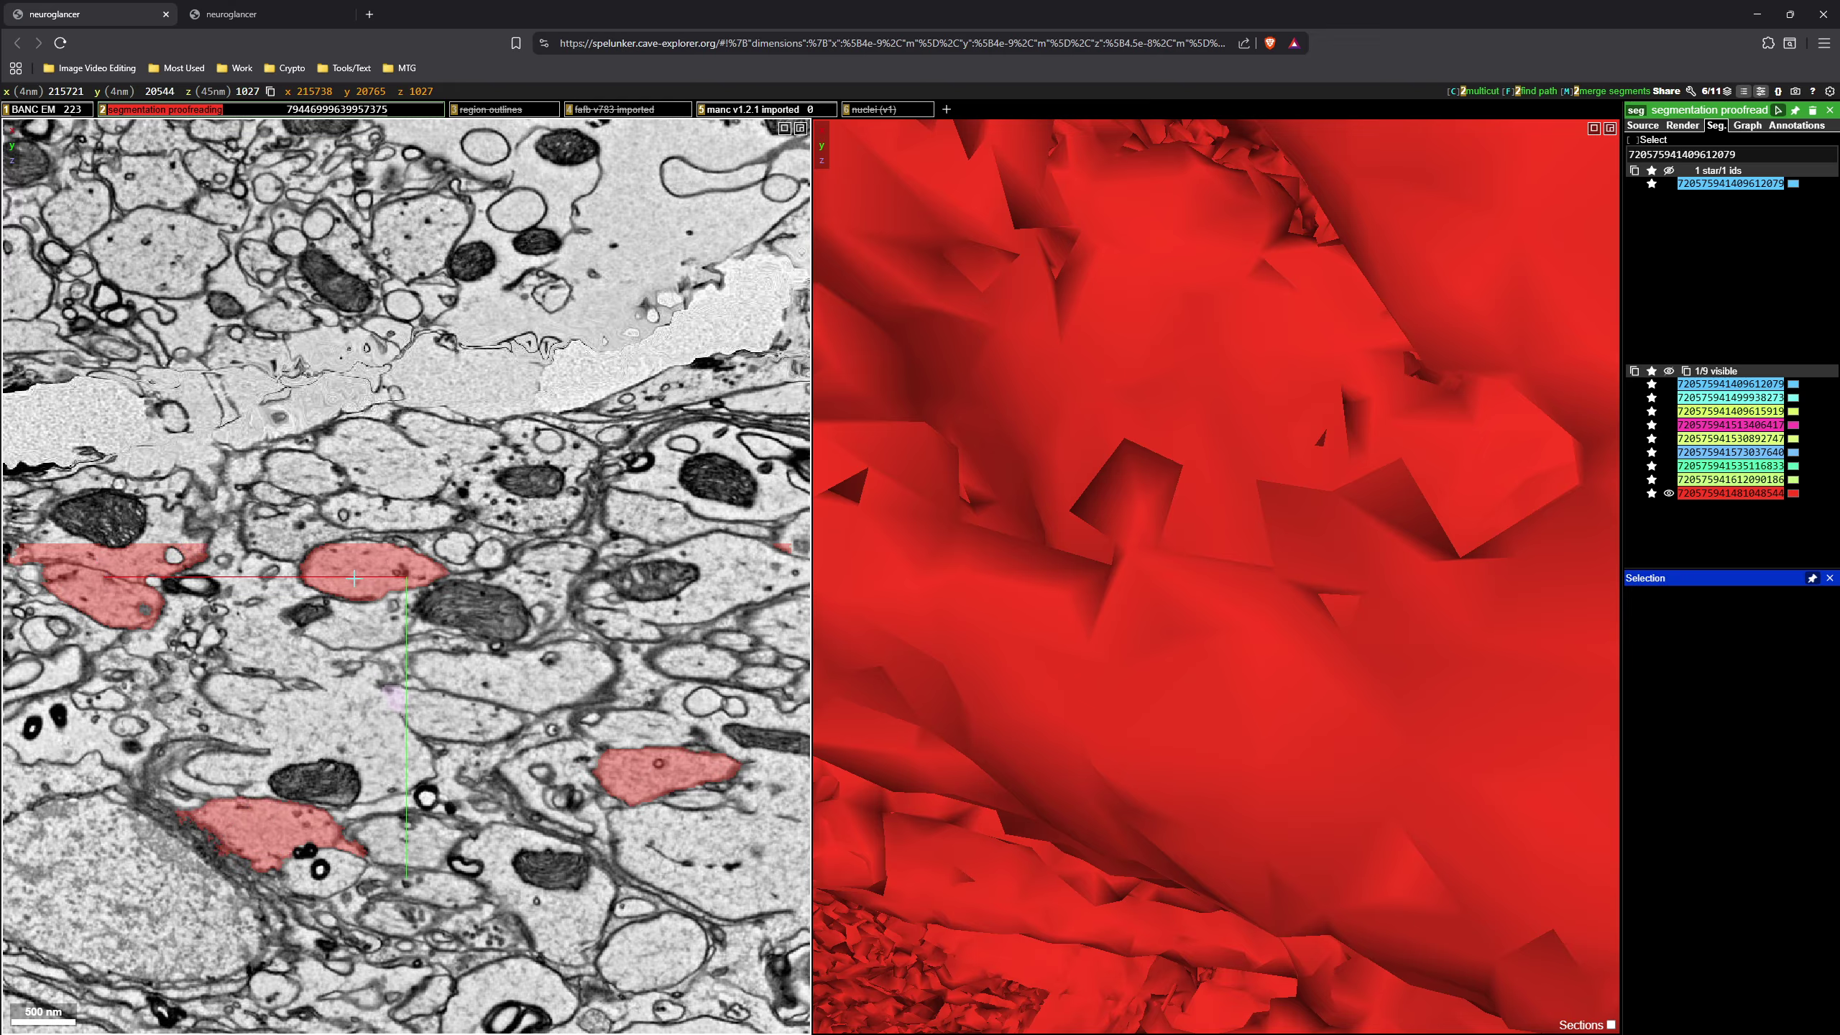
- Try to mark the axon cross-section beside the crosshair at z 1027 with several red Multicut points
key(c)
ctrl+click(322, 550)
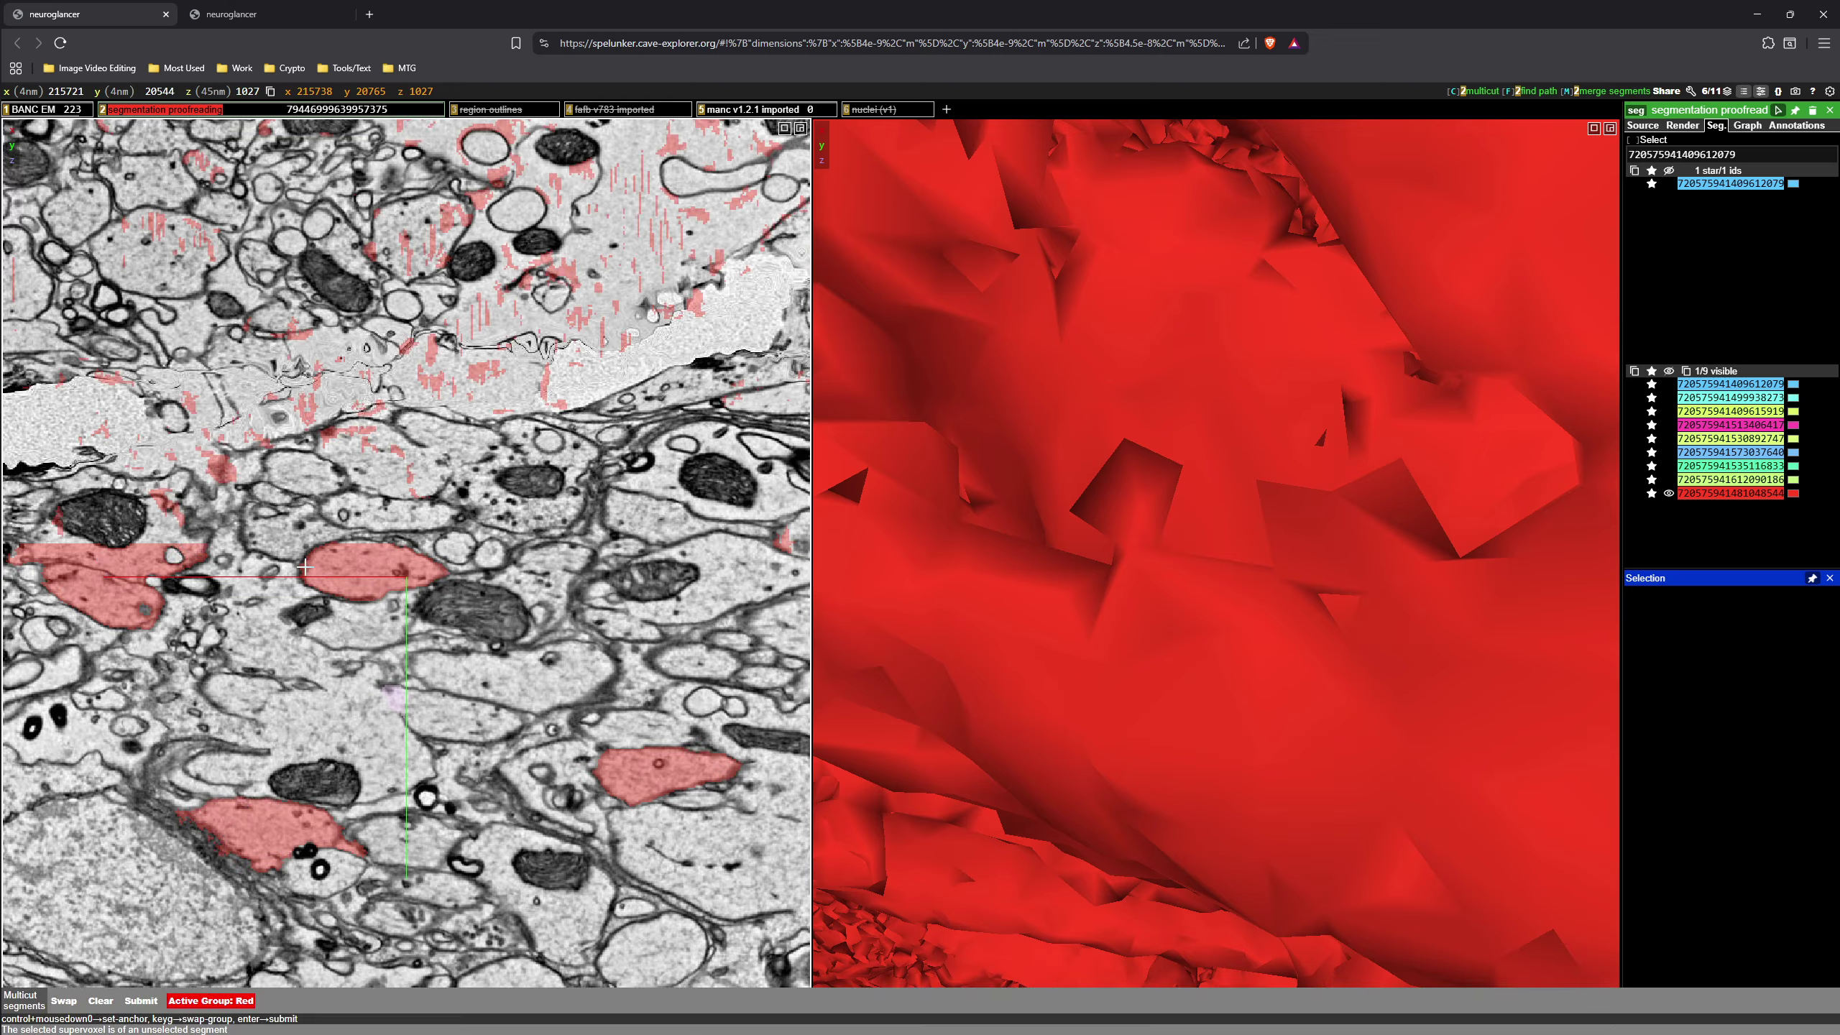
ctrl+click(310, 580)
ctrl+click(335, 592)
ctrl+click(376, 591)
ctrl+click(430, 572)
ctrl+click(417, 567)
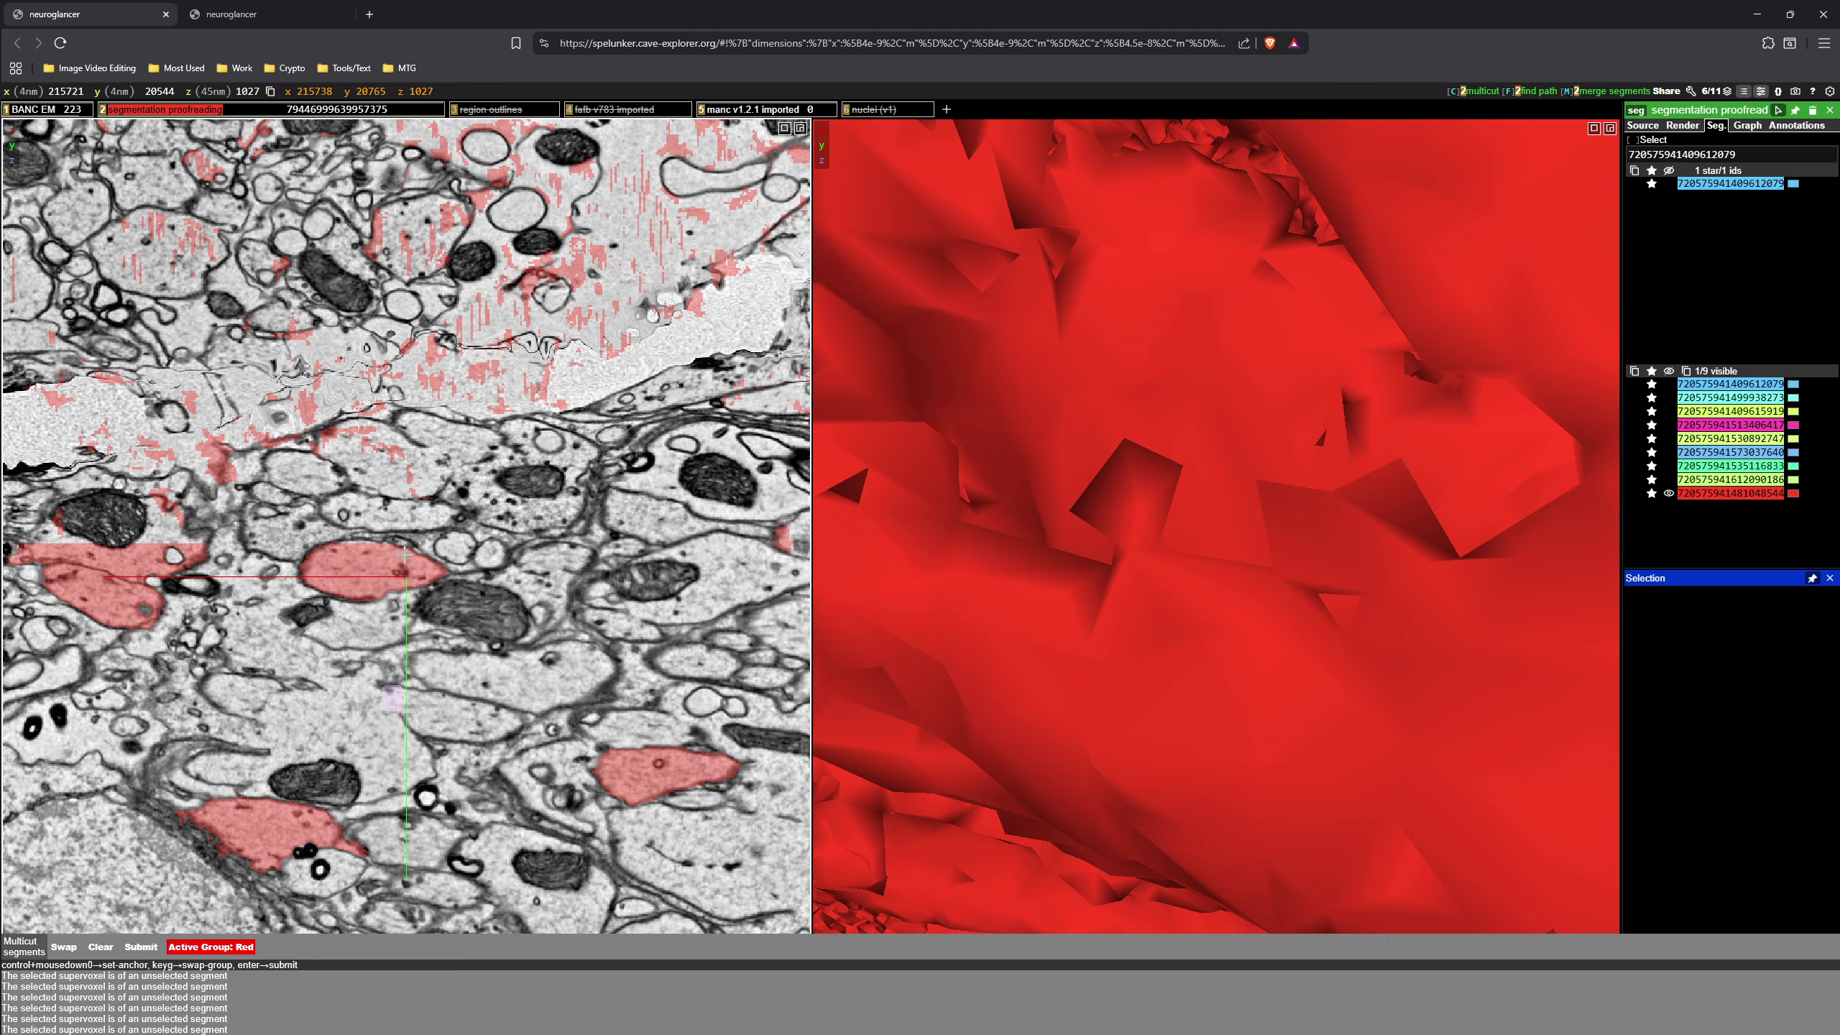
ctrl+click(388, 558)
ctrl+click(363, 551)
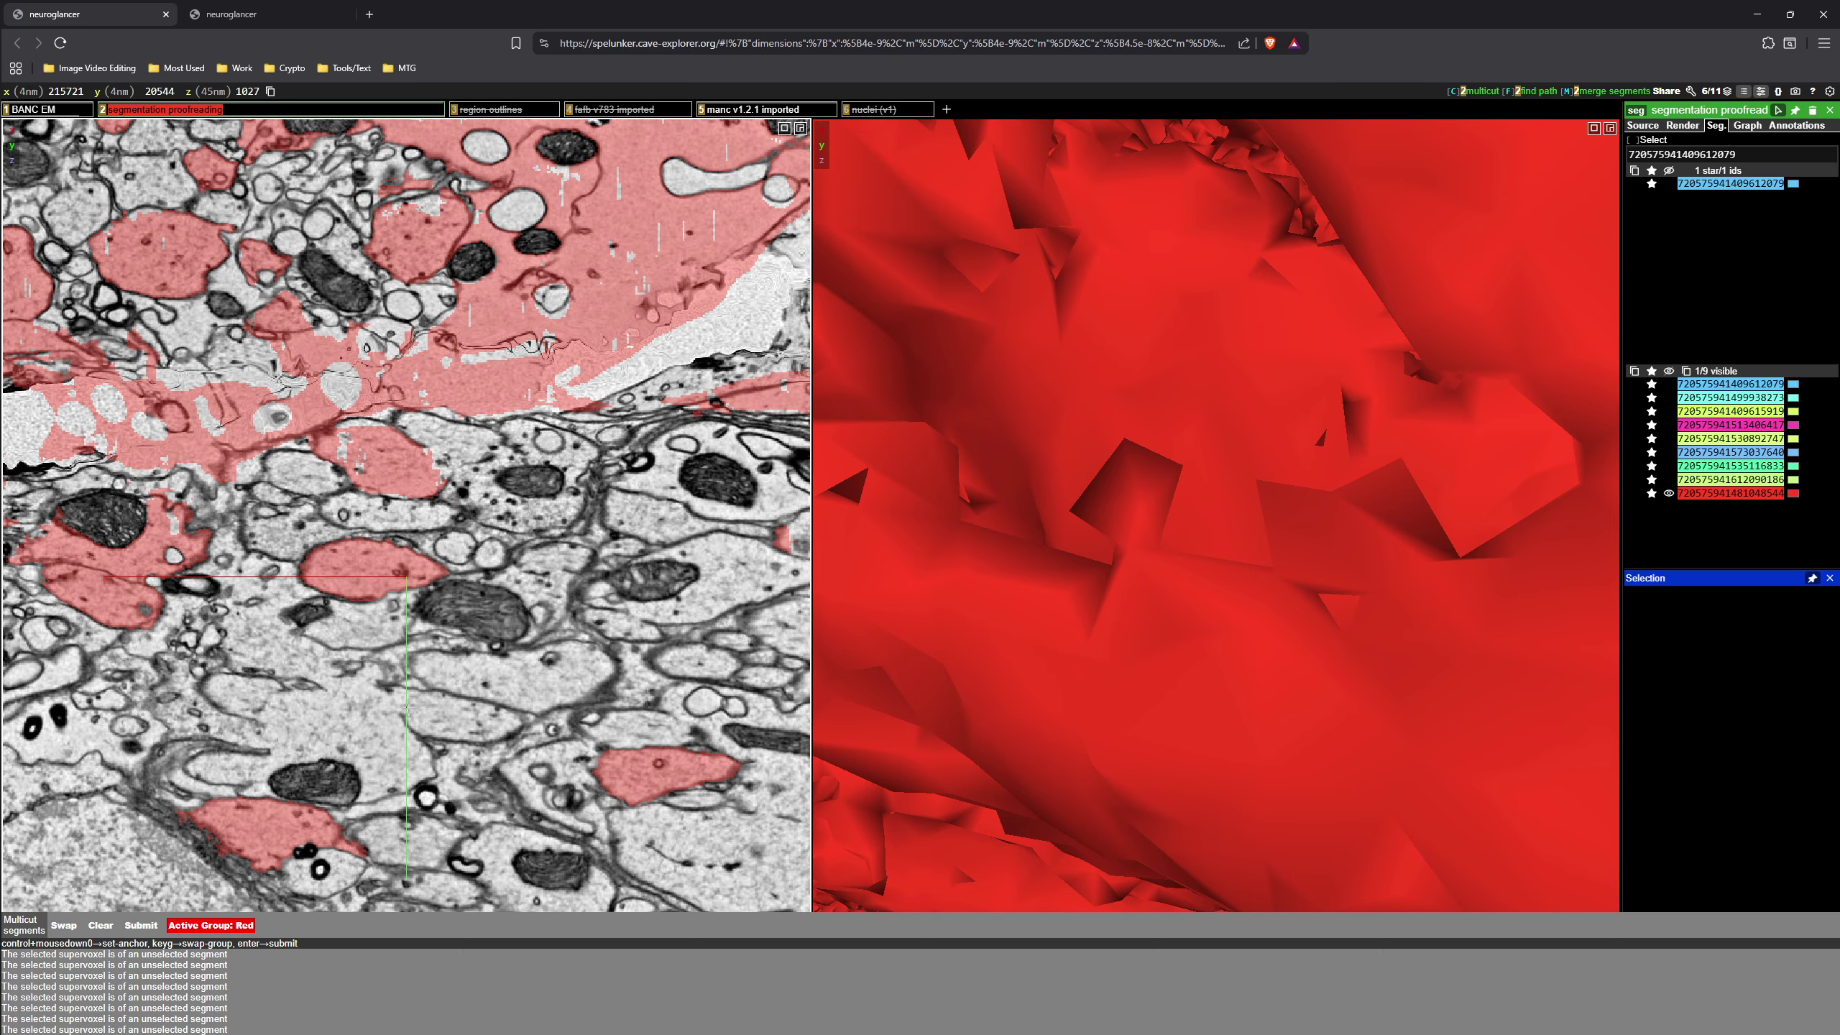
- Hide all displayed segments, reselect the merged segment through the axon cross-section, and clear the existing Multicut points
key(x)
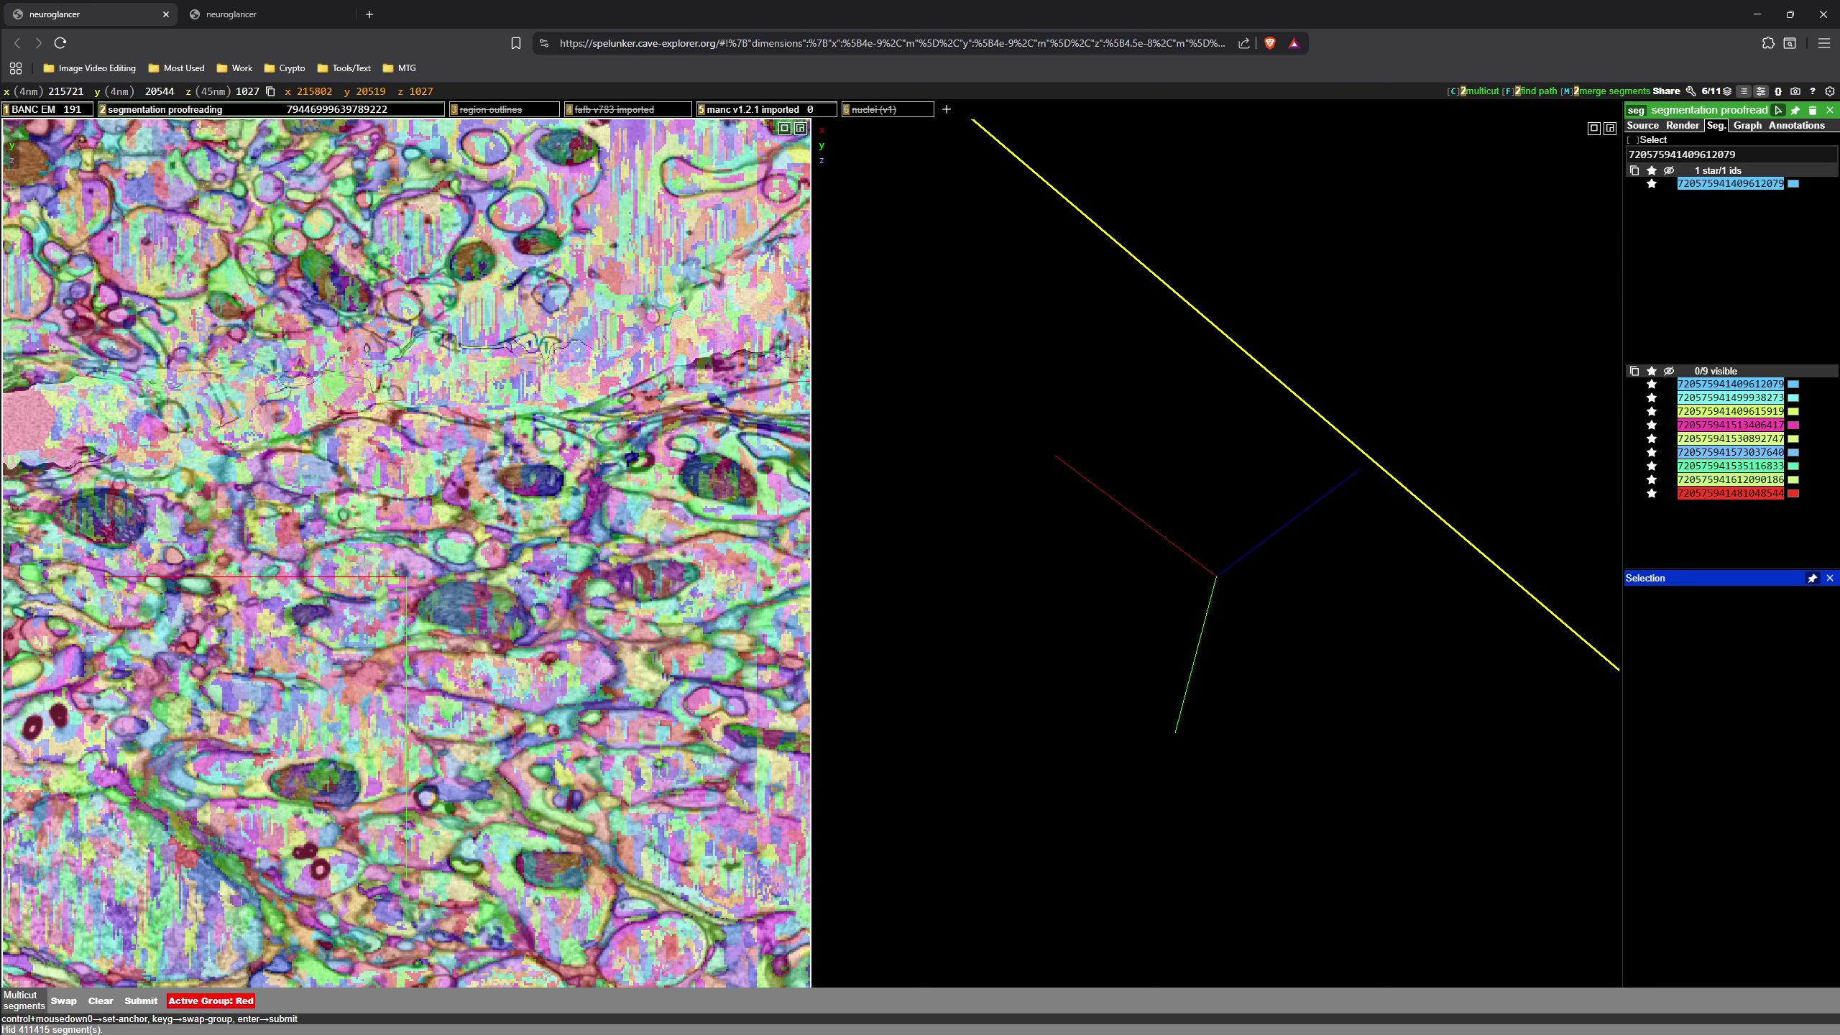
double_click(365, 564)
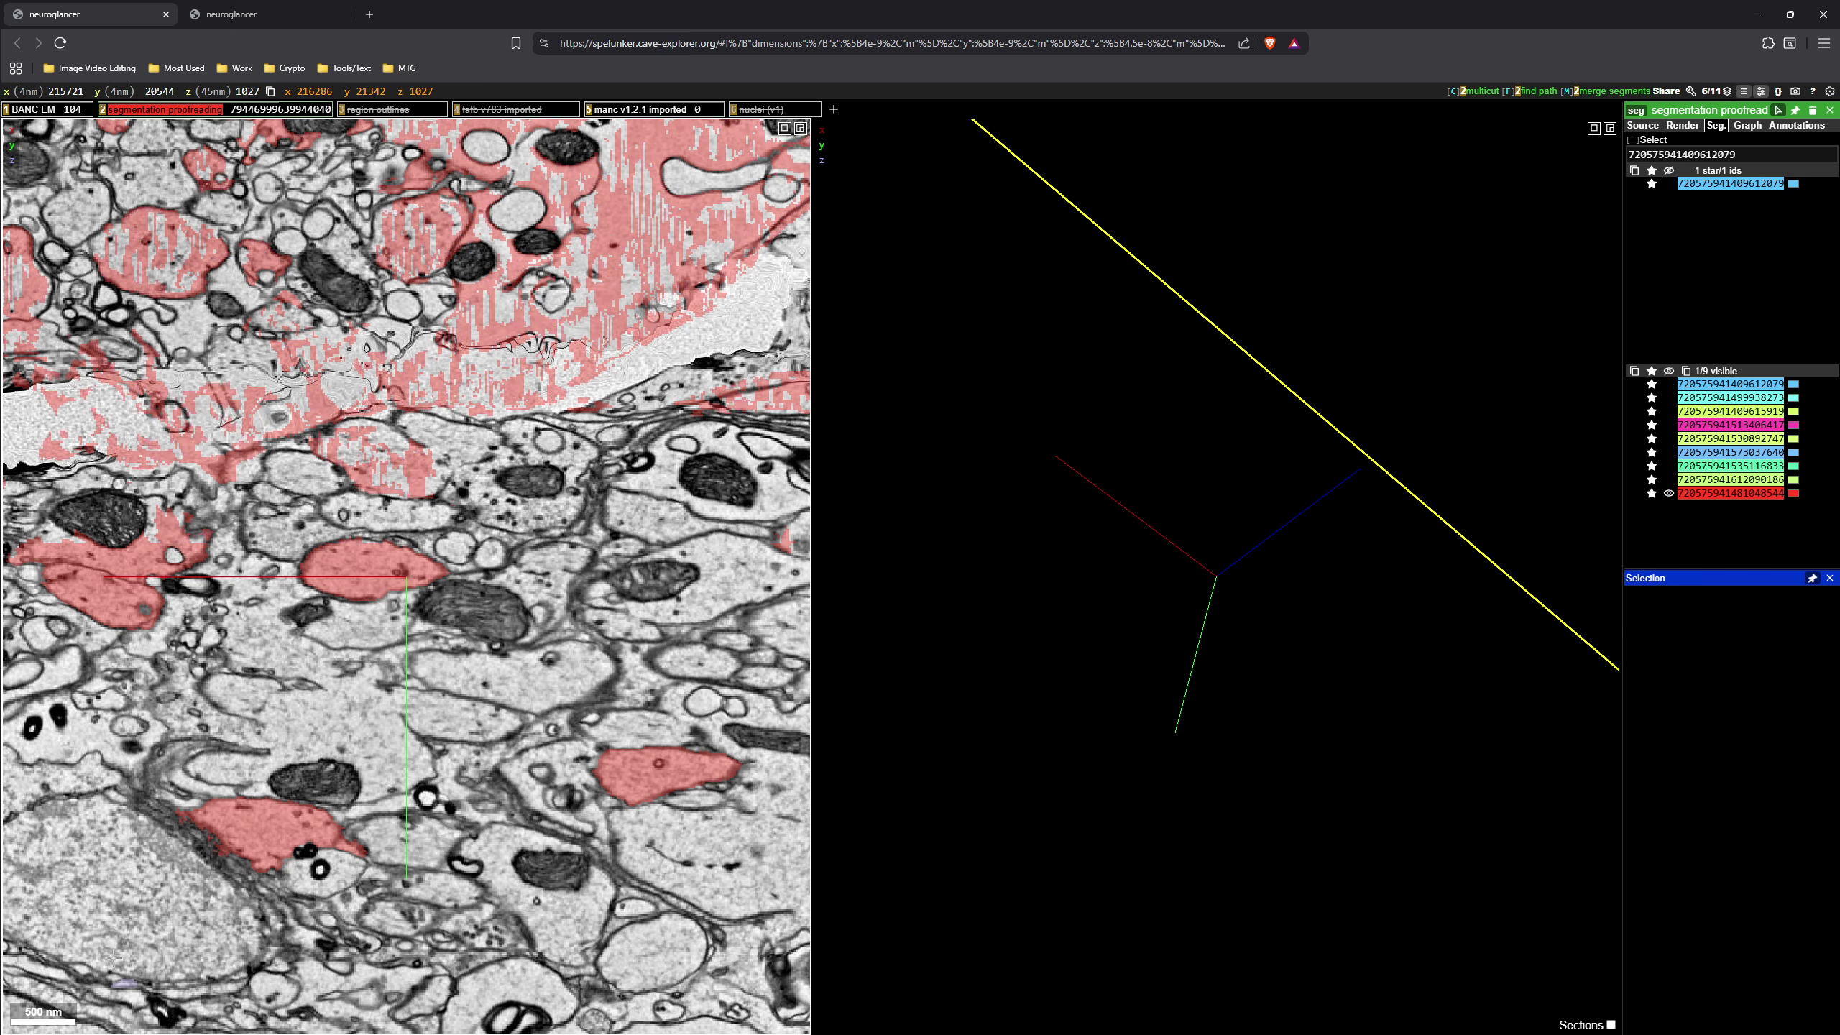
key(c)
click(100, 1012)
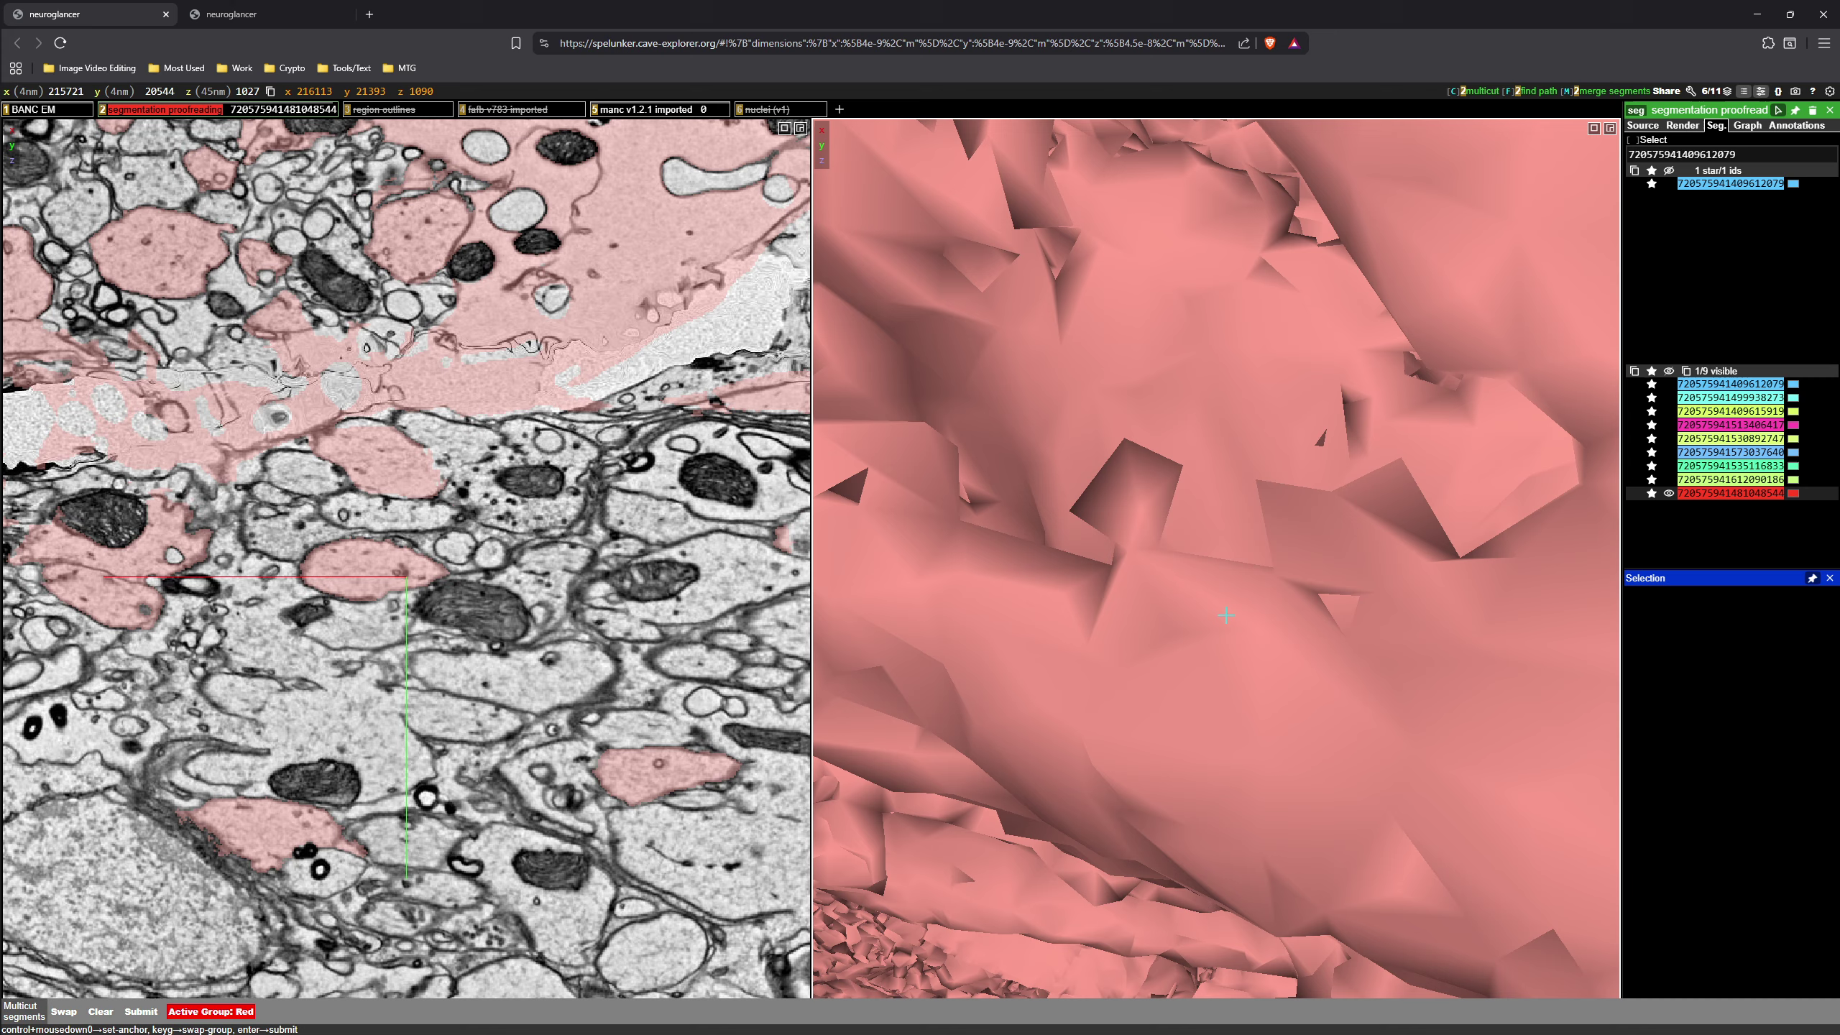
- Split the axon at the crosshair from the merged segment with Multicut, placing red and blue points along its fibre
scroll(1226, 615, down, 5)
drag(1261, 573, 1183, 511)
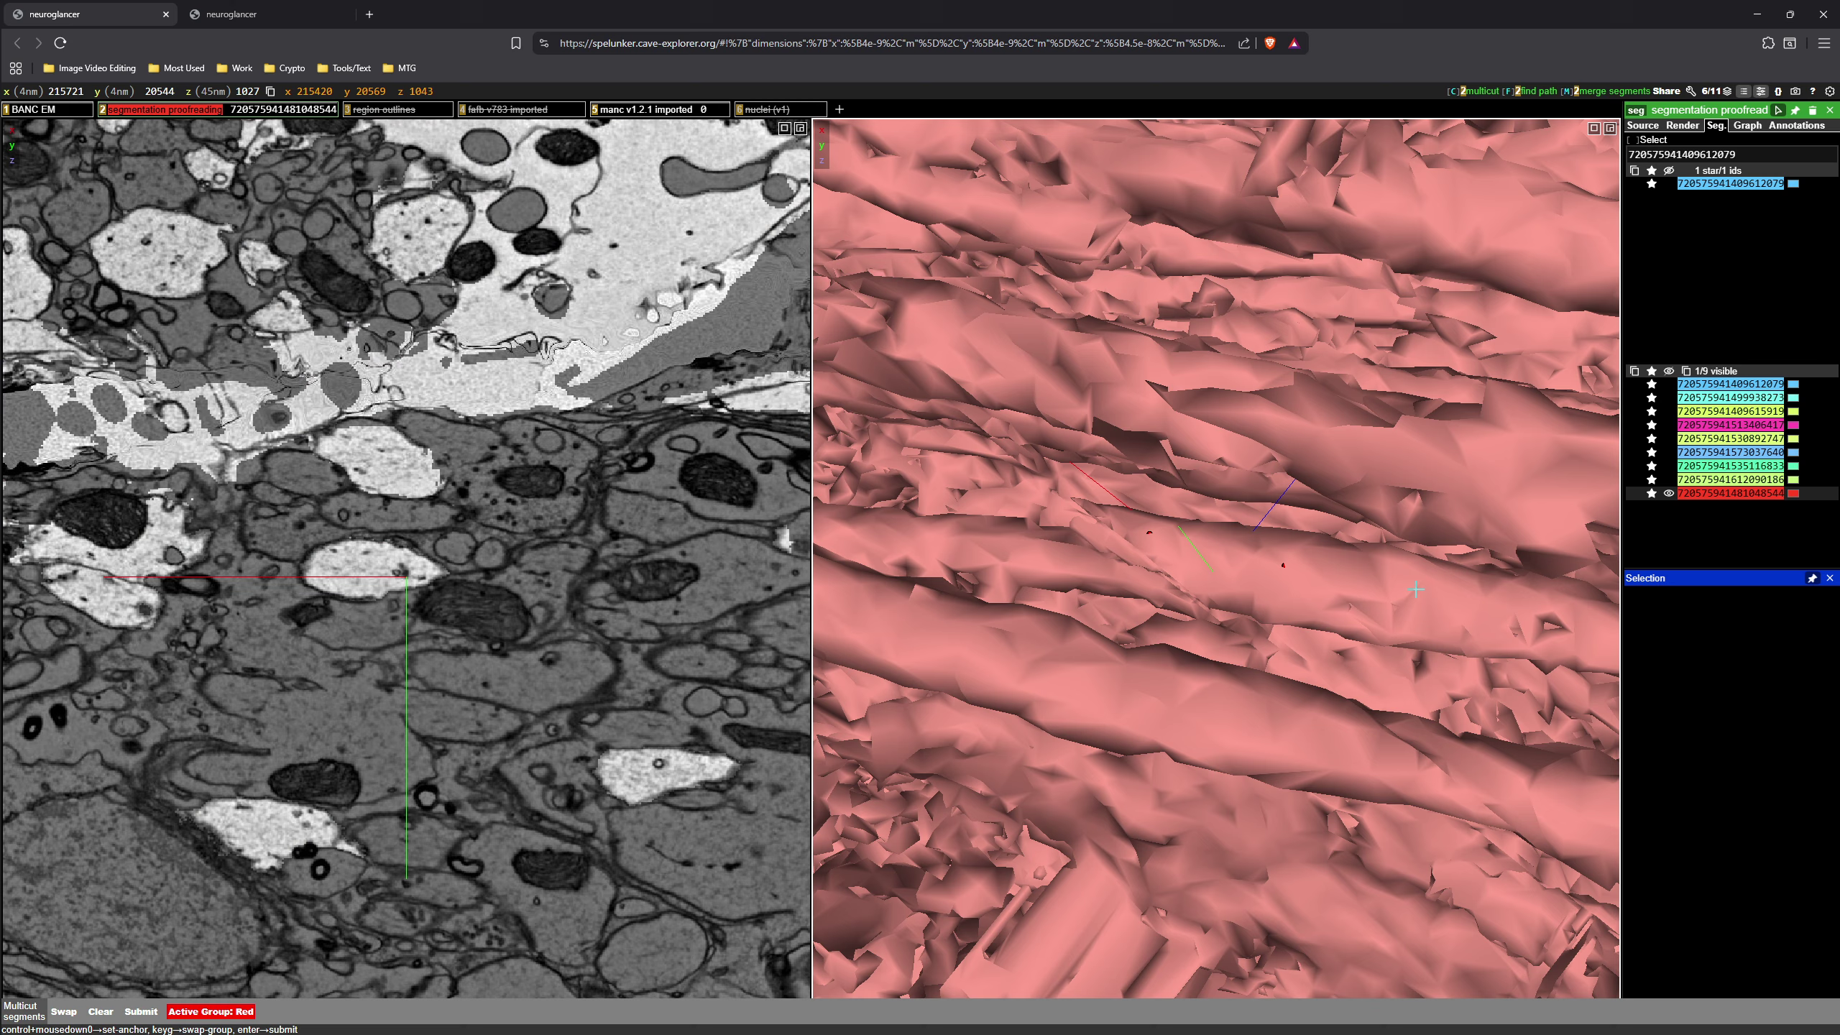
key(g)
ctrl+click(1574, 607)
ctrl+click(1574, 607)
key(Return)
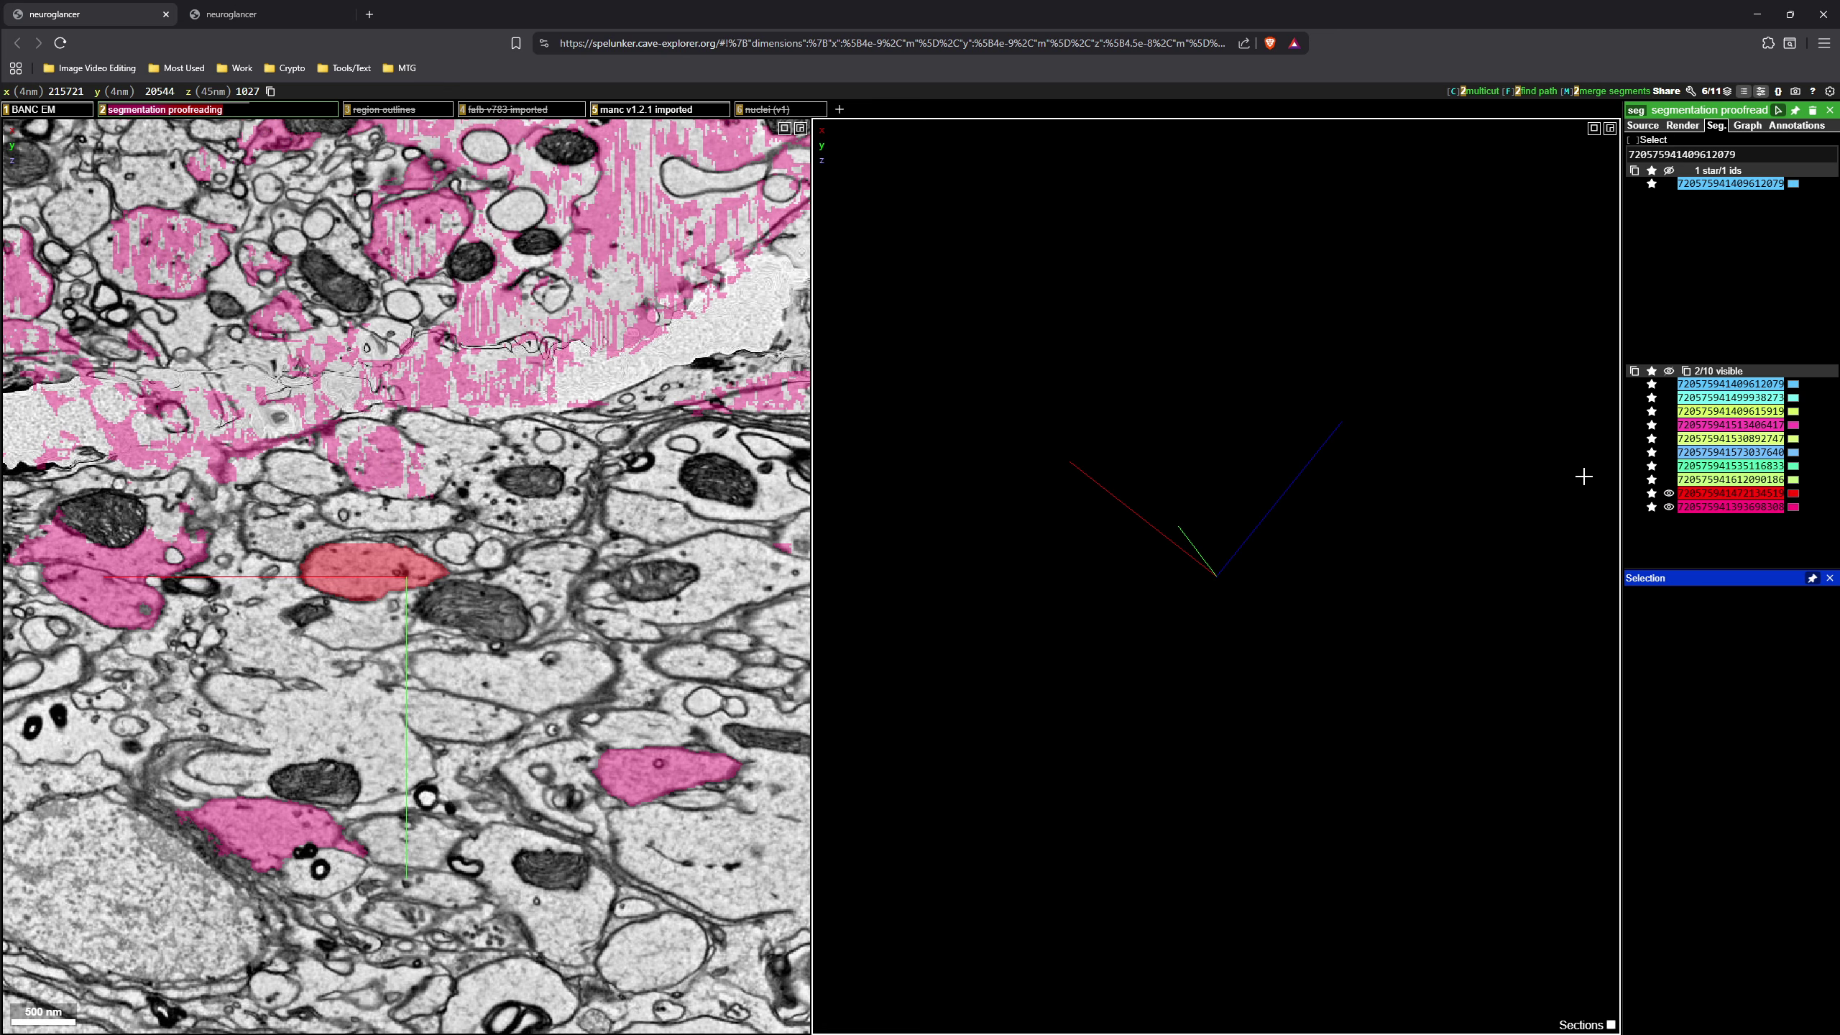
- Step through the EM slices between z 1024 and 1031 to check the split axon's cross-section against its 3D piece
scroll(584, 600, down, 2)
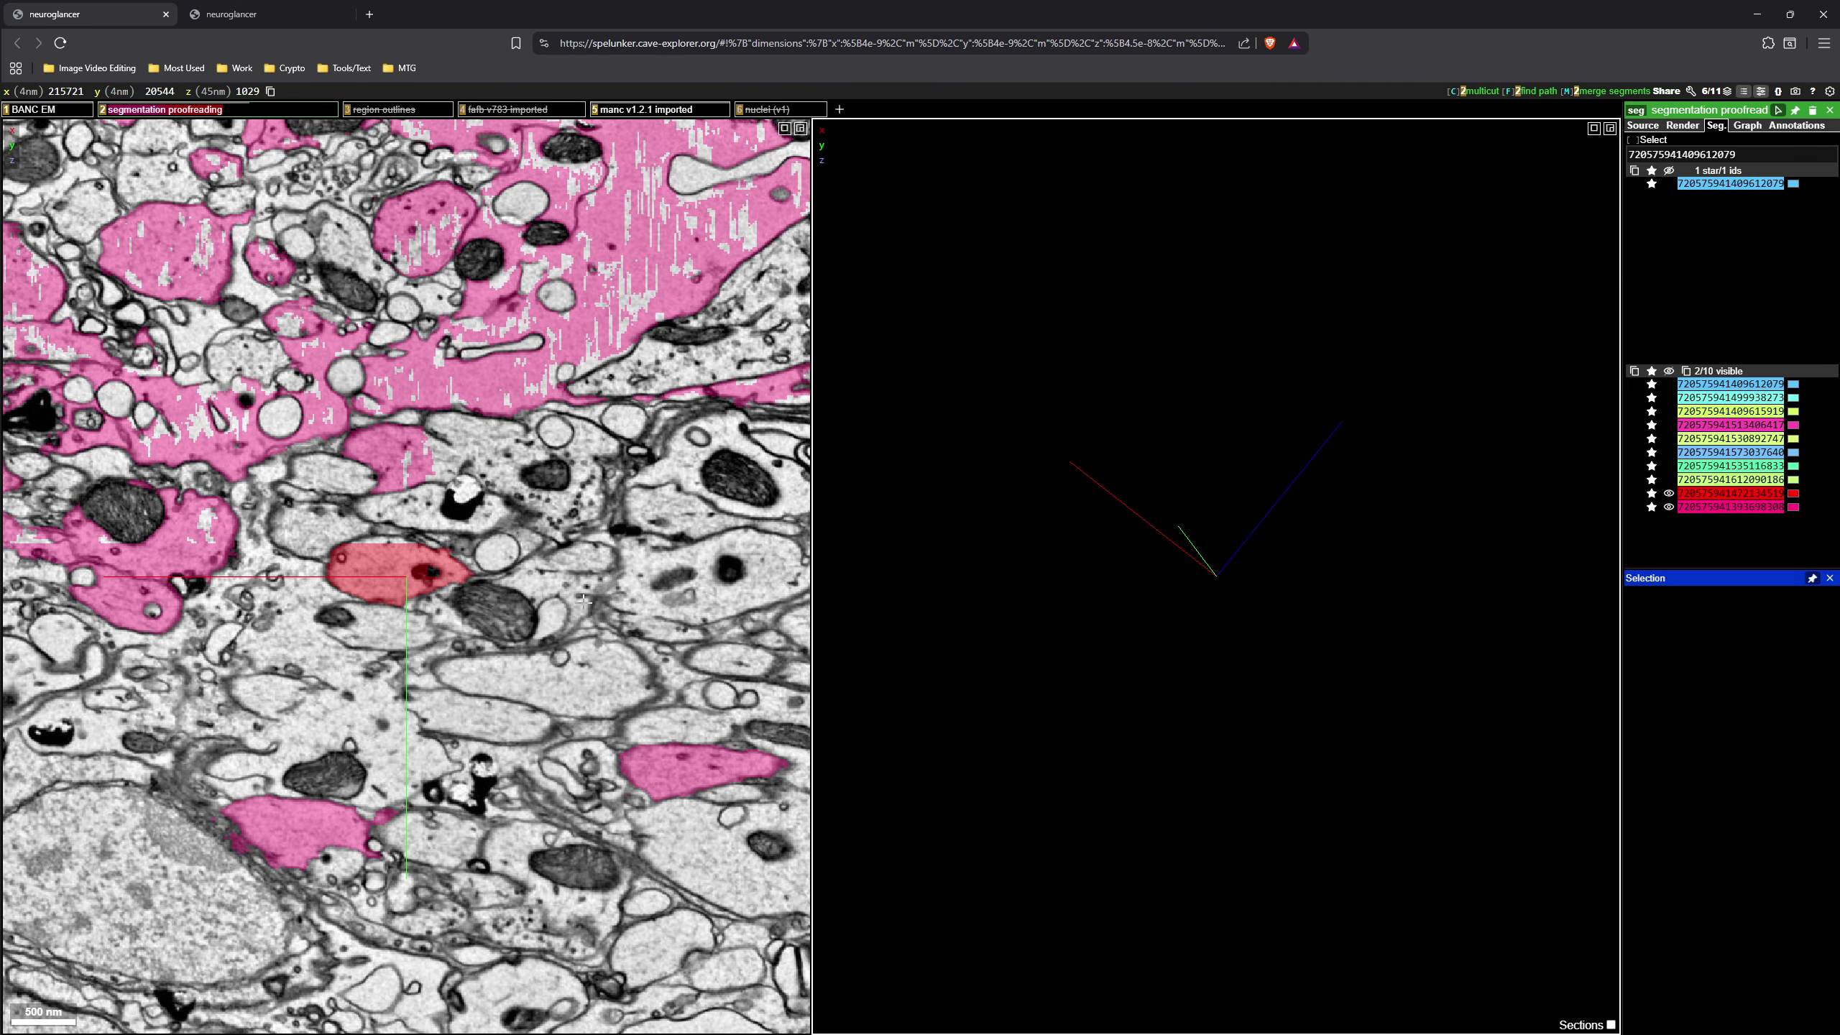
scroll(583, 600, up, 5)
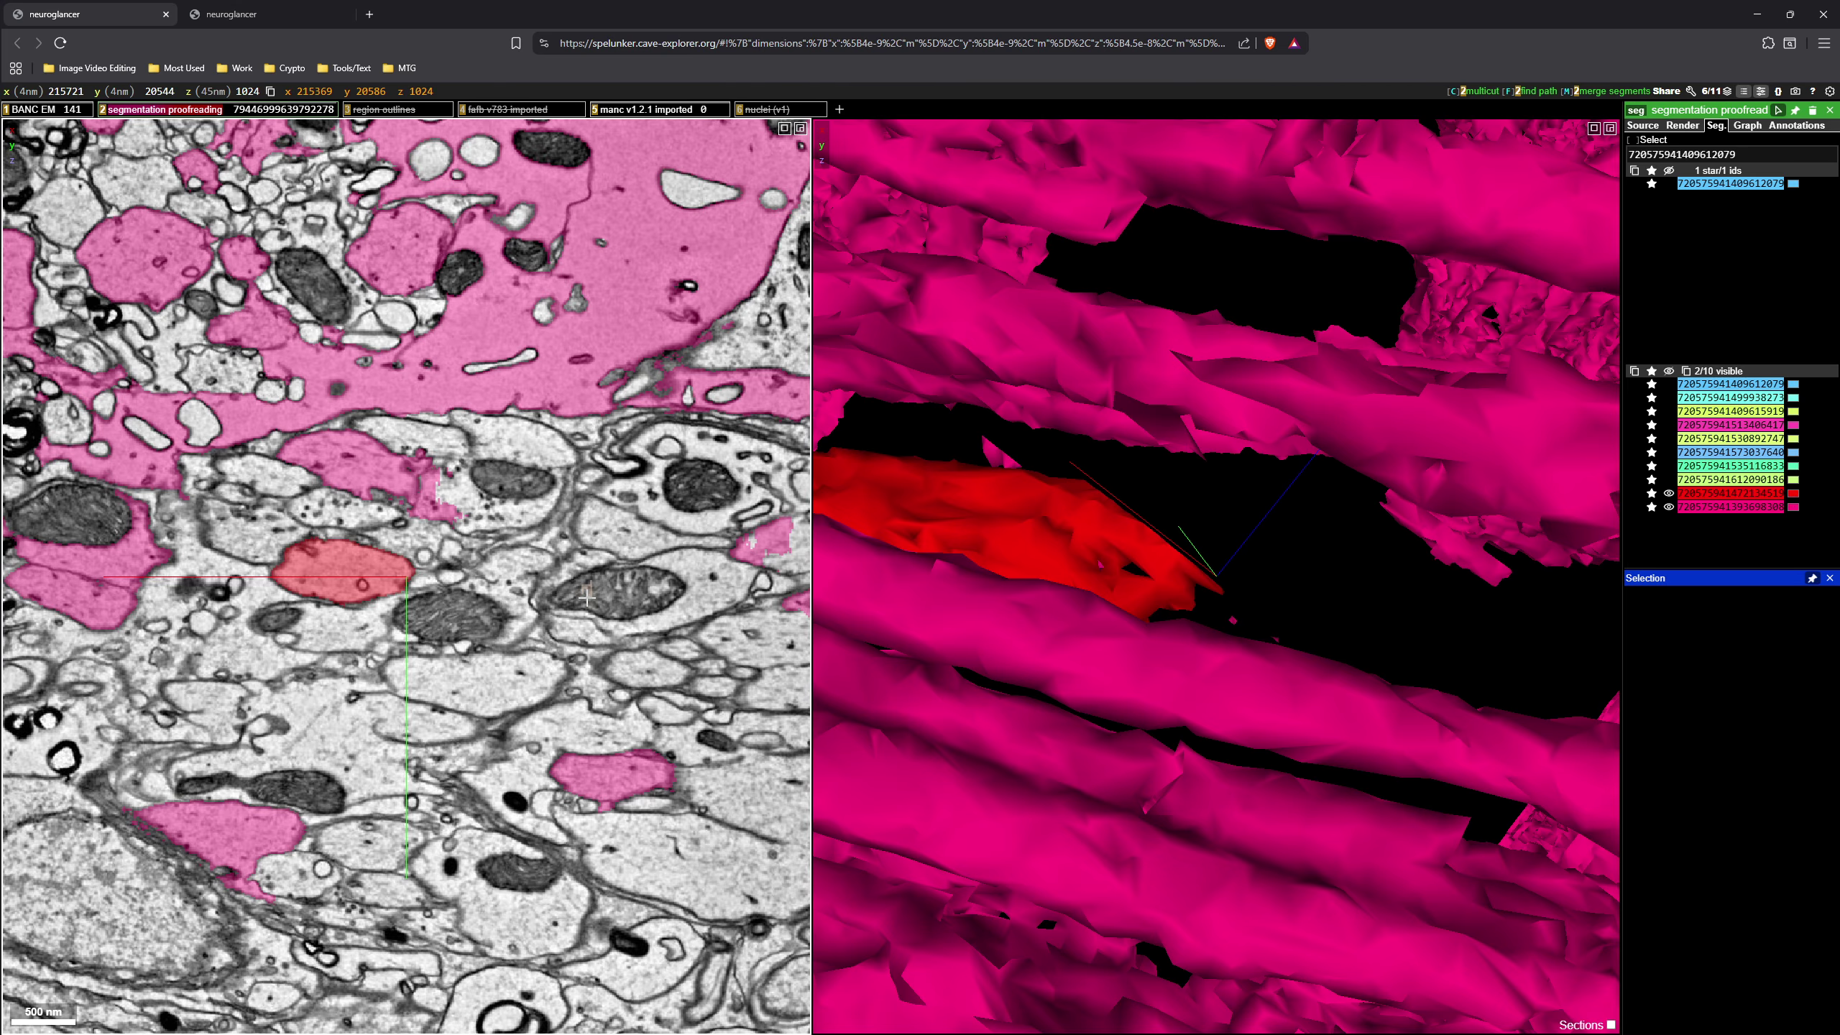
scroll(586, 597, down, 1)
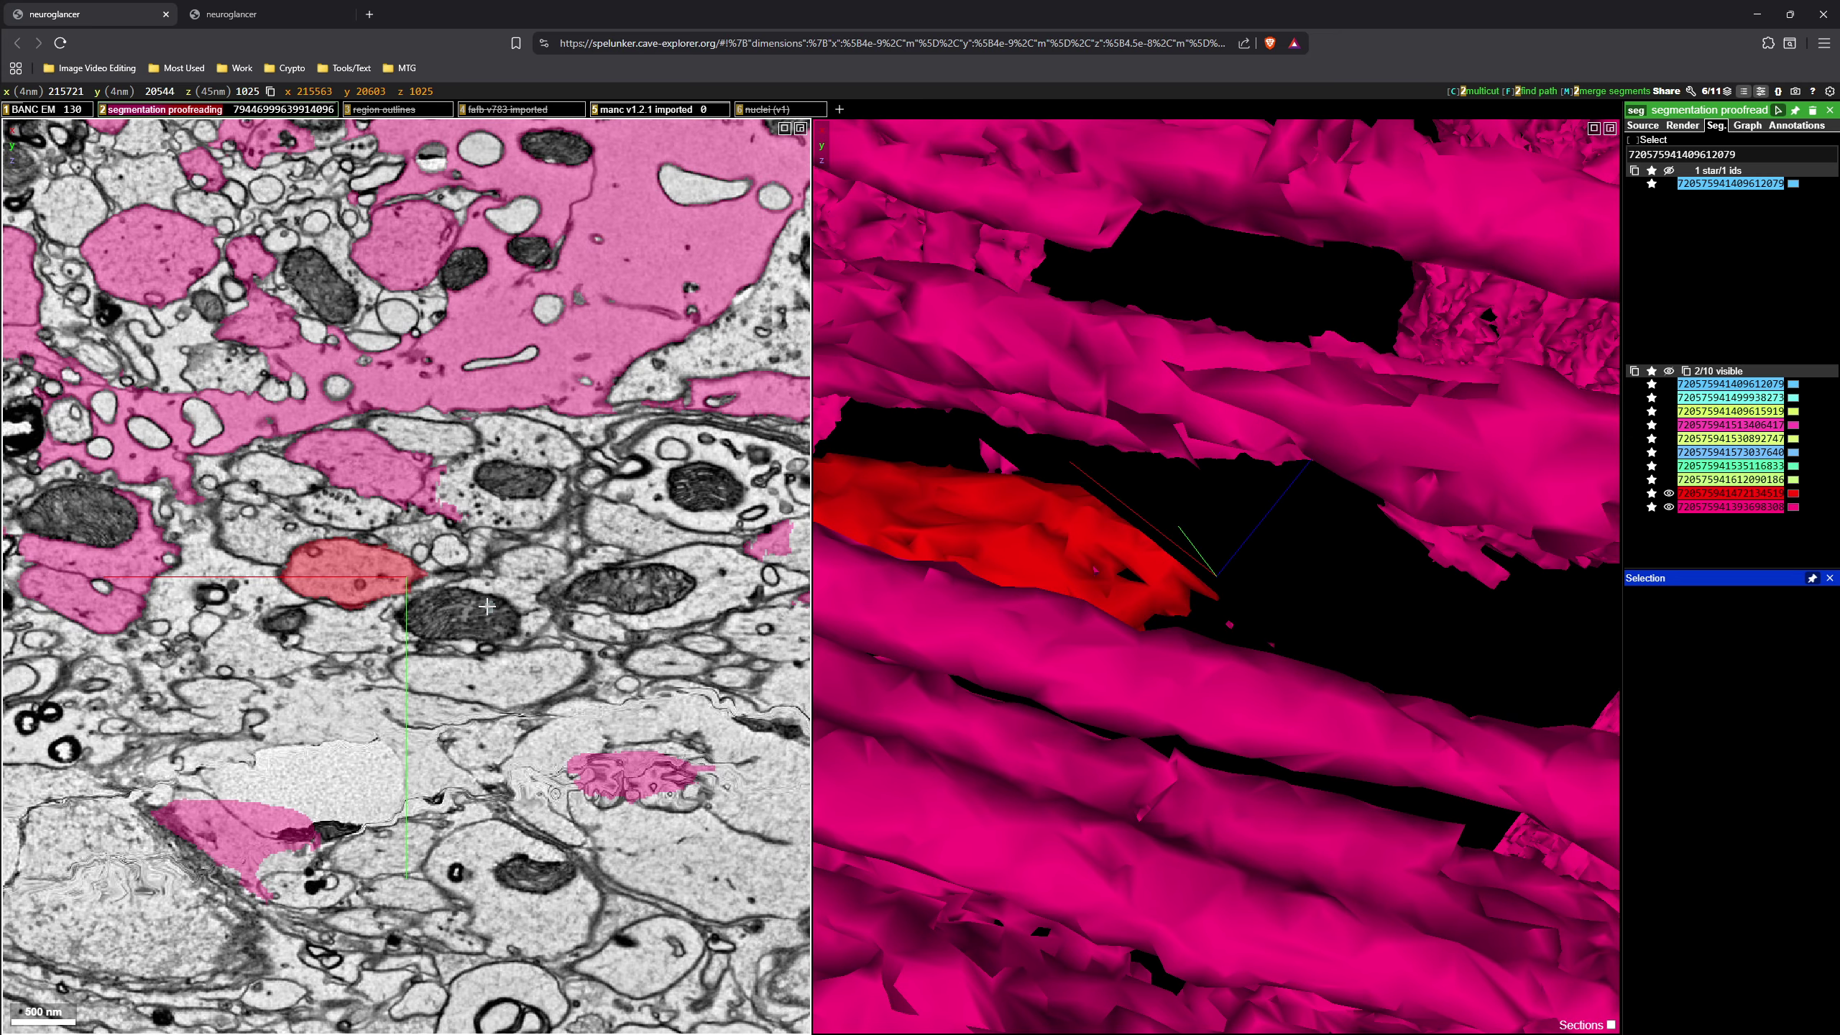
scroll(487, 606, down, 6)
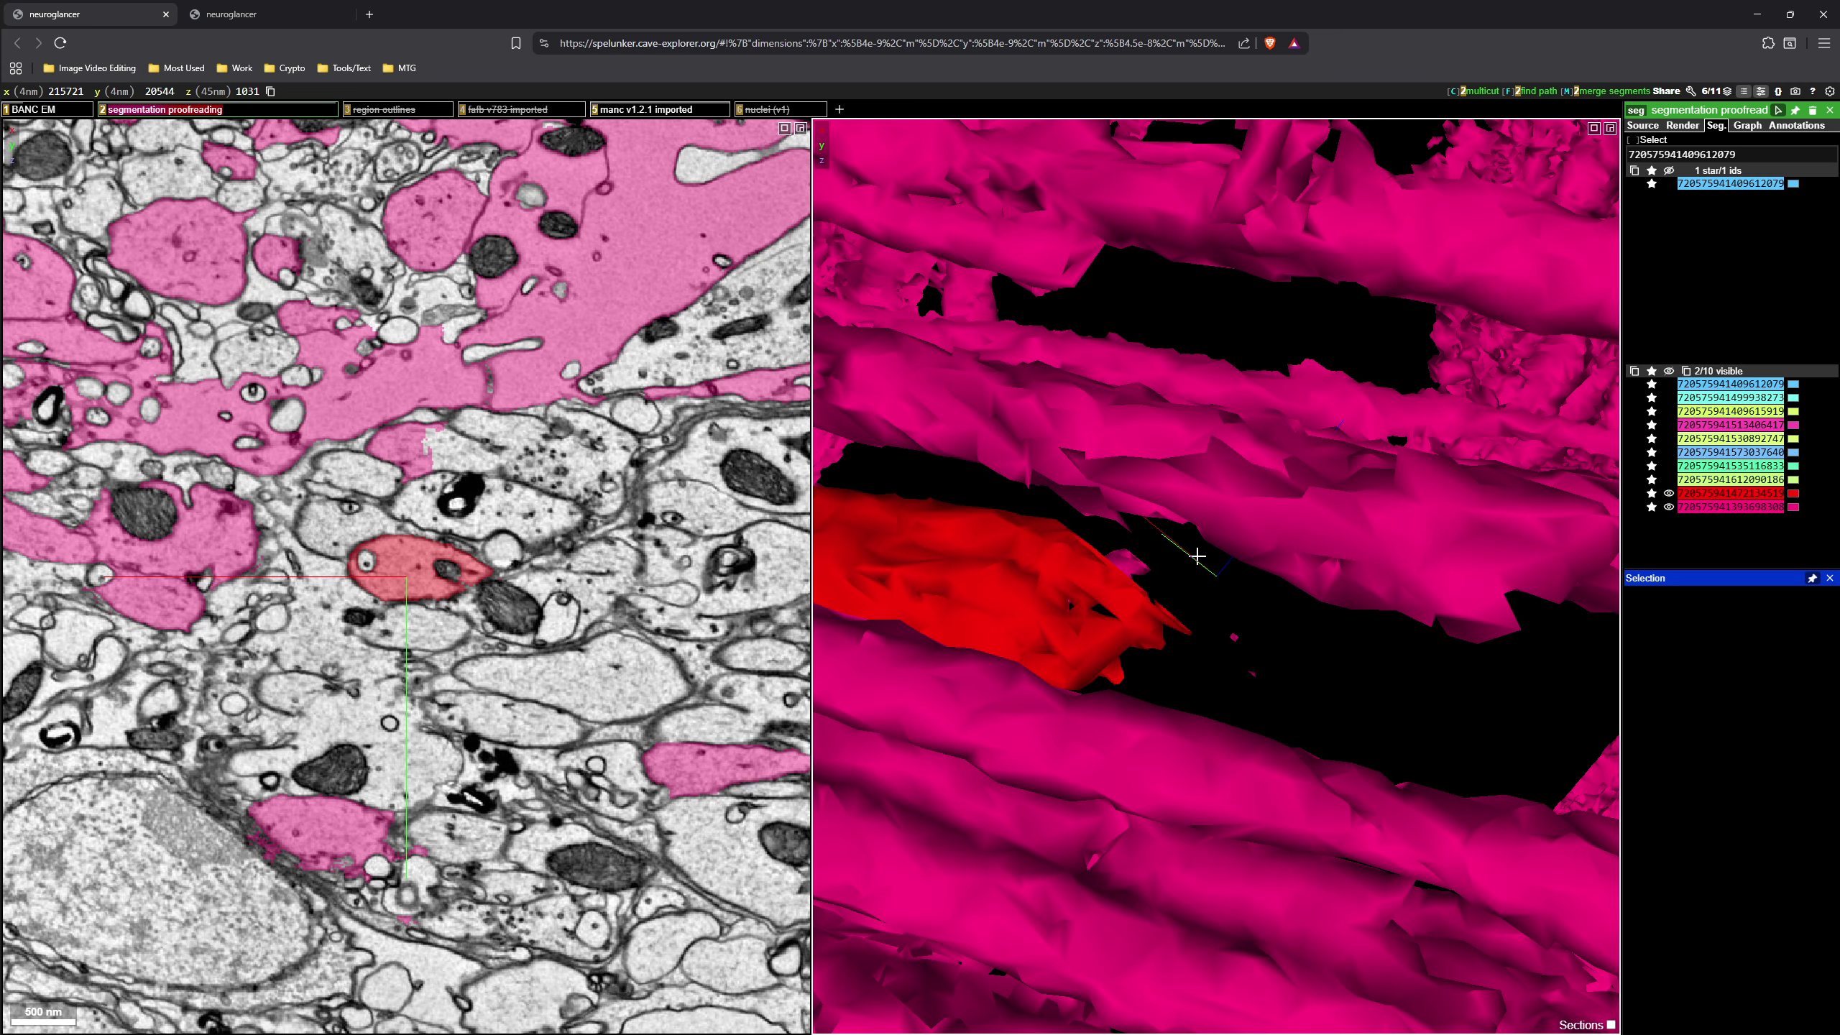
- Examine the whole magenta merged segment in 3D, and inspect the gap at the end of the red axon piece
scroll(1199, 555, down, 8)
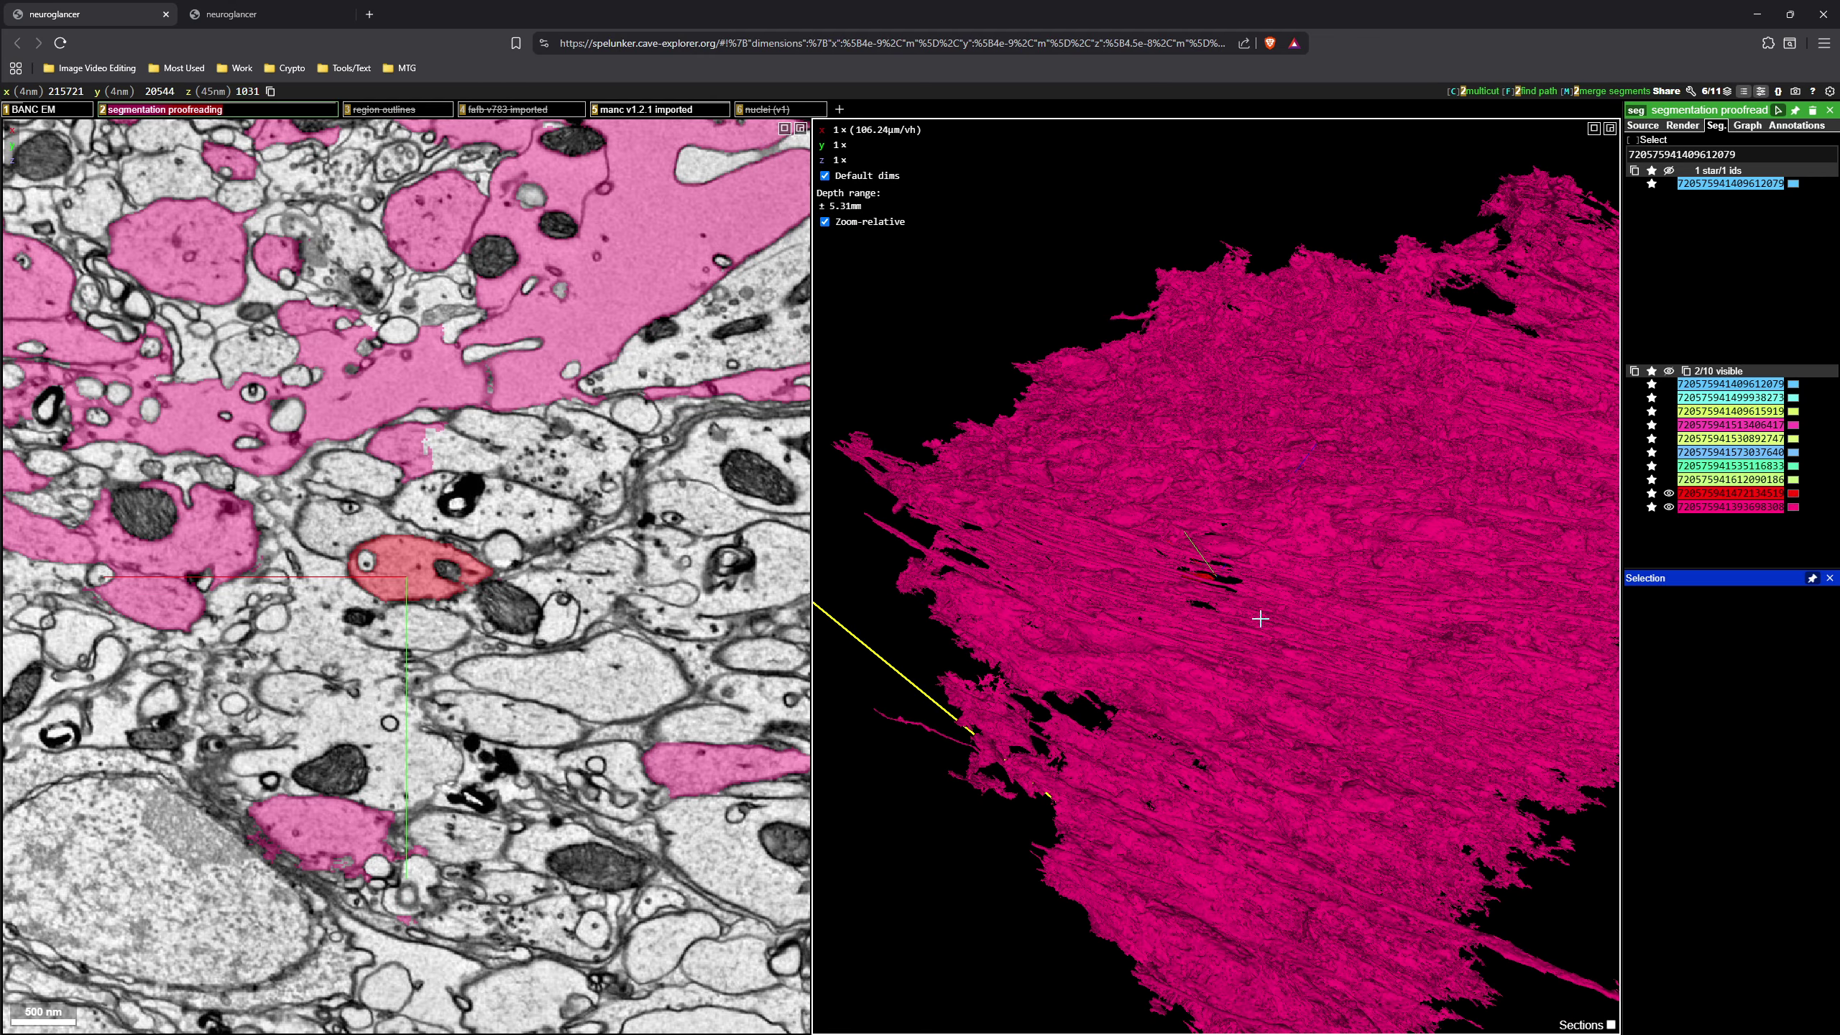
drag(1261, 618, 1458, 654)
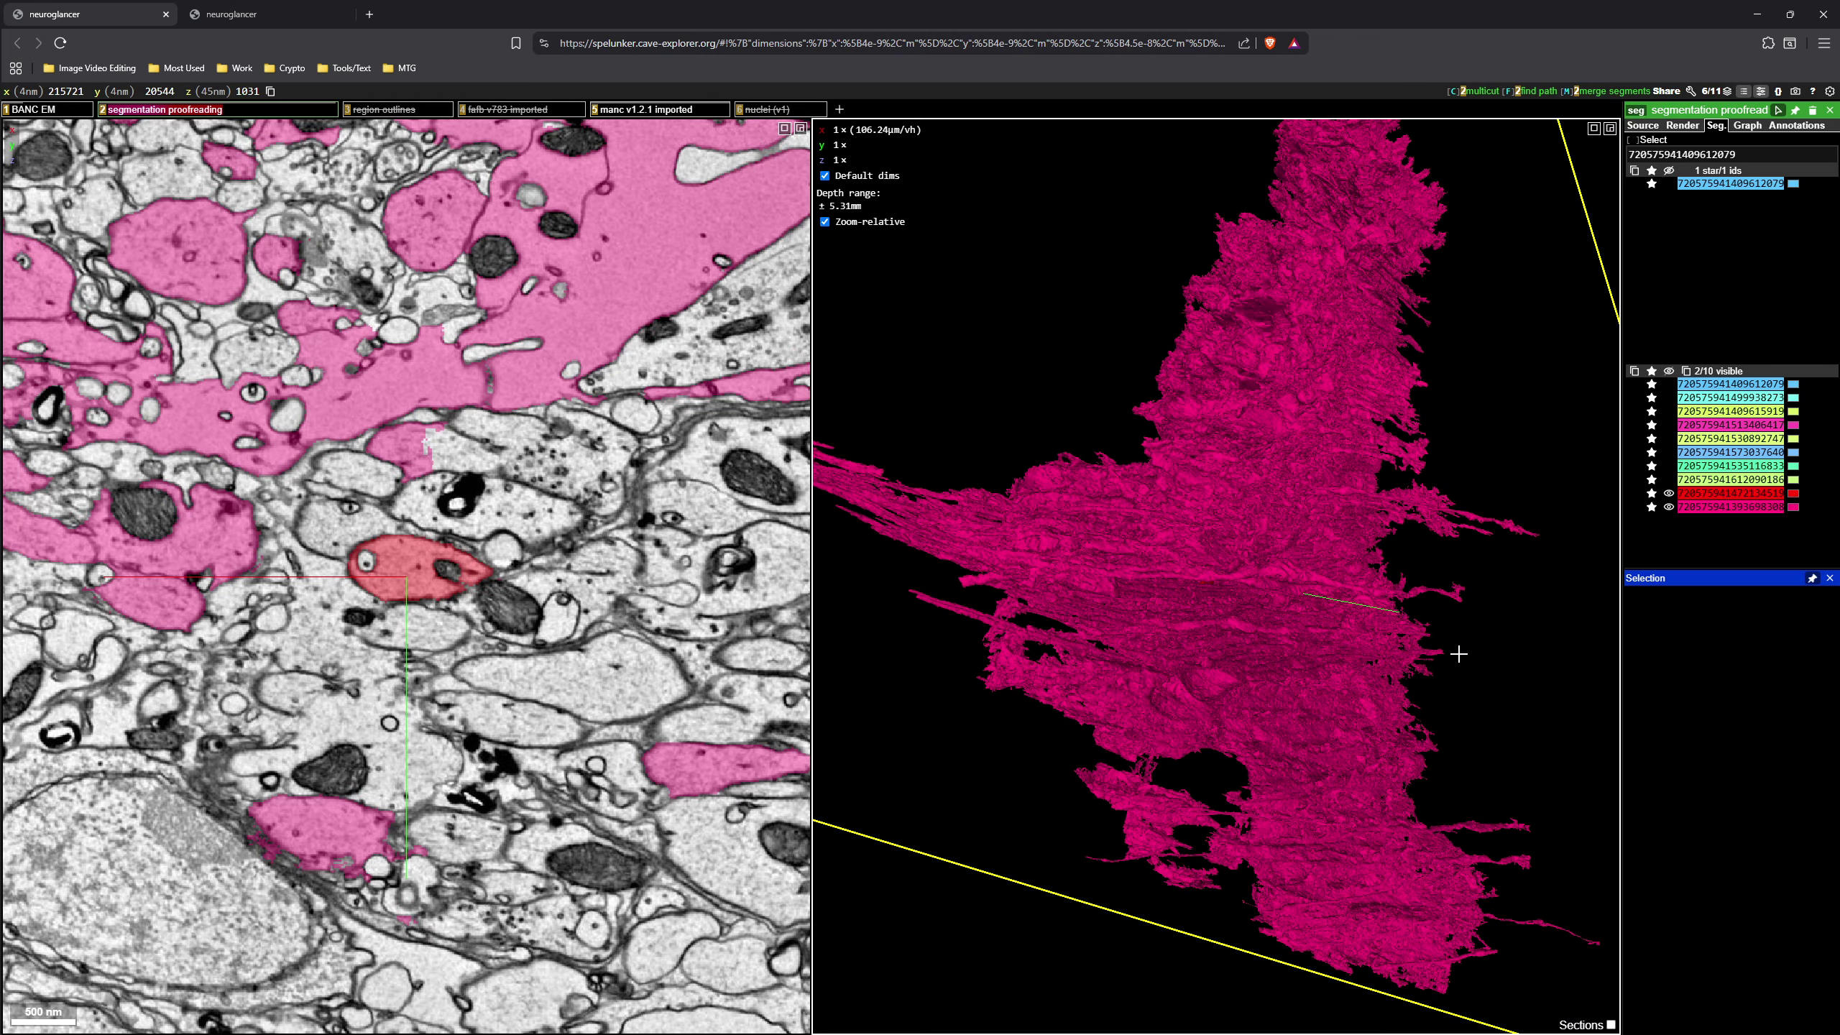
scroll(1408, 645, up, 10)
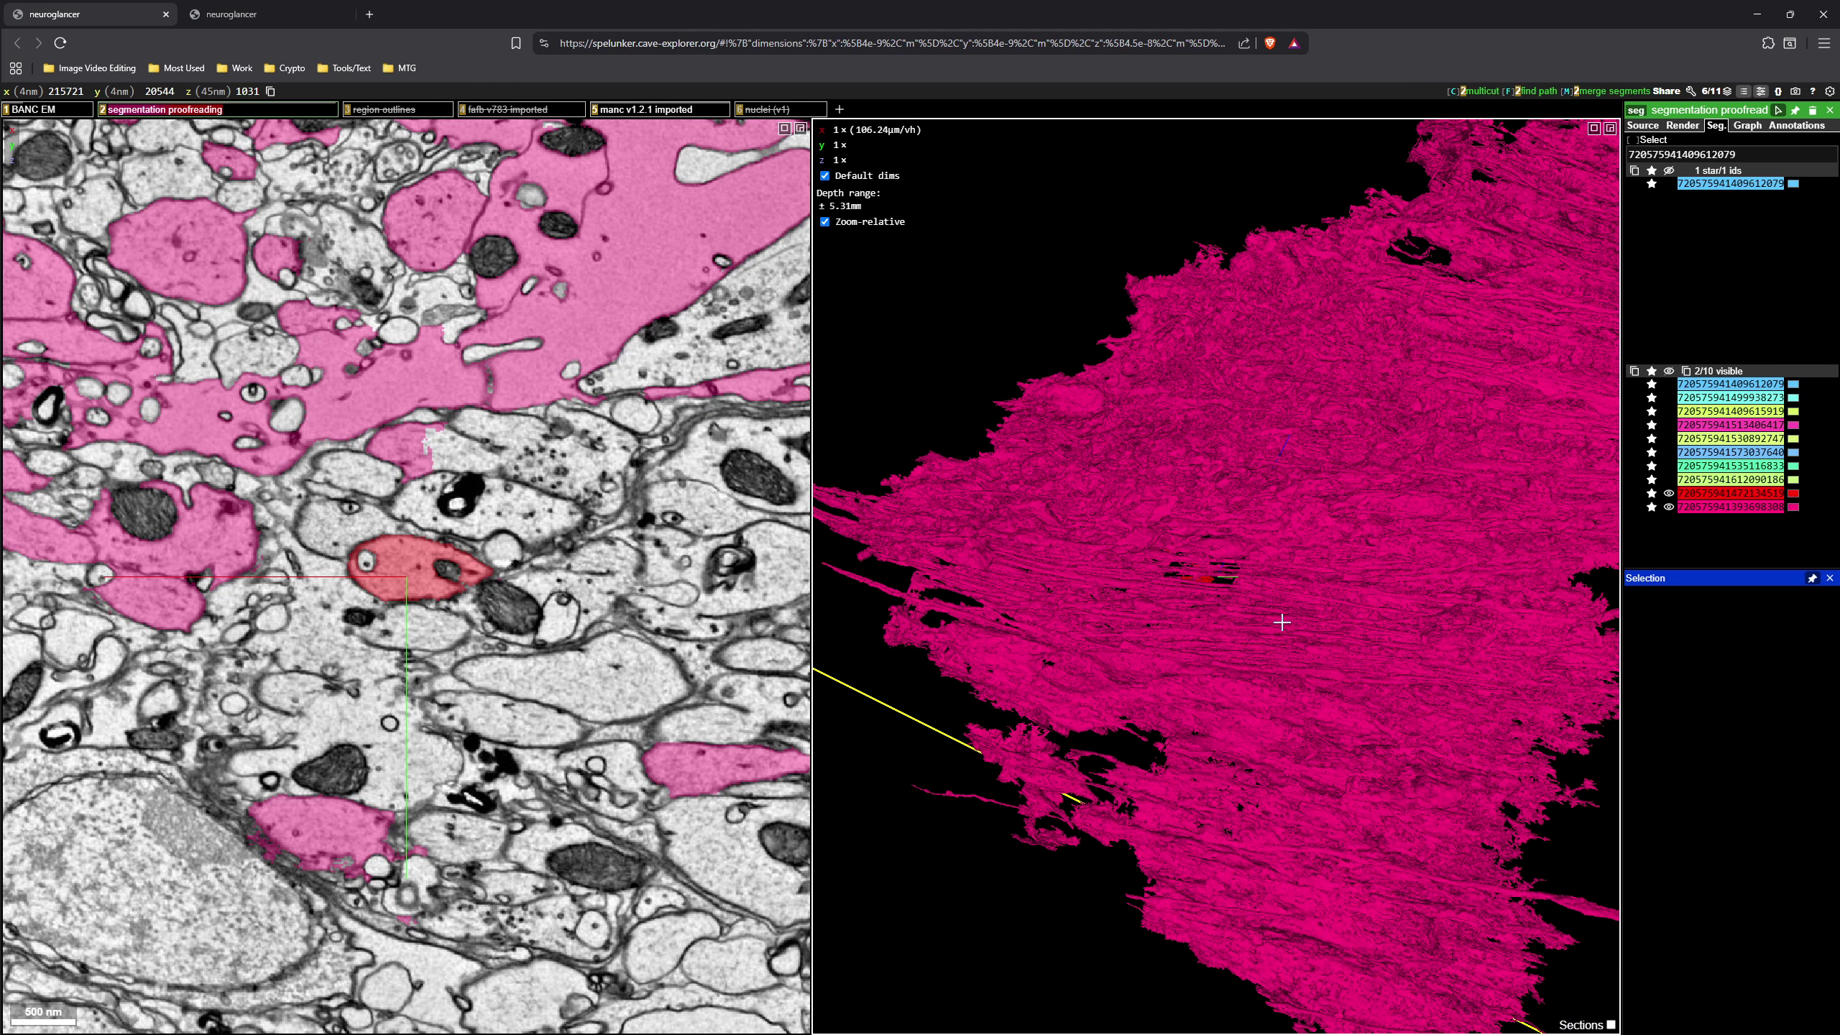
scroll(1282, 622, up, 15)
scroll(1282, 622, down, 4)
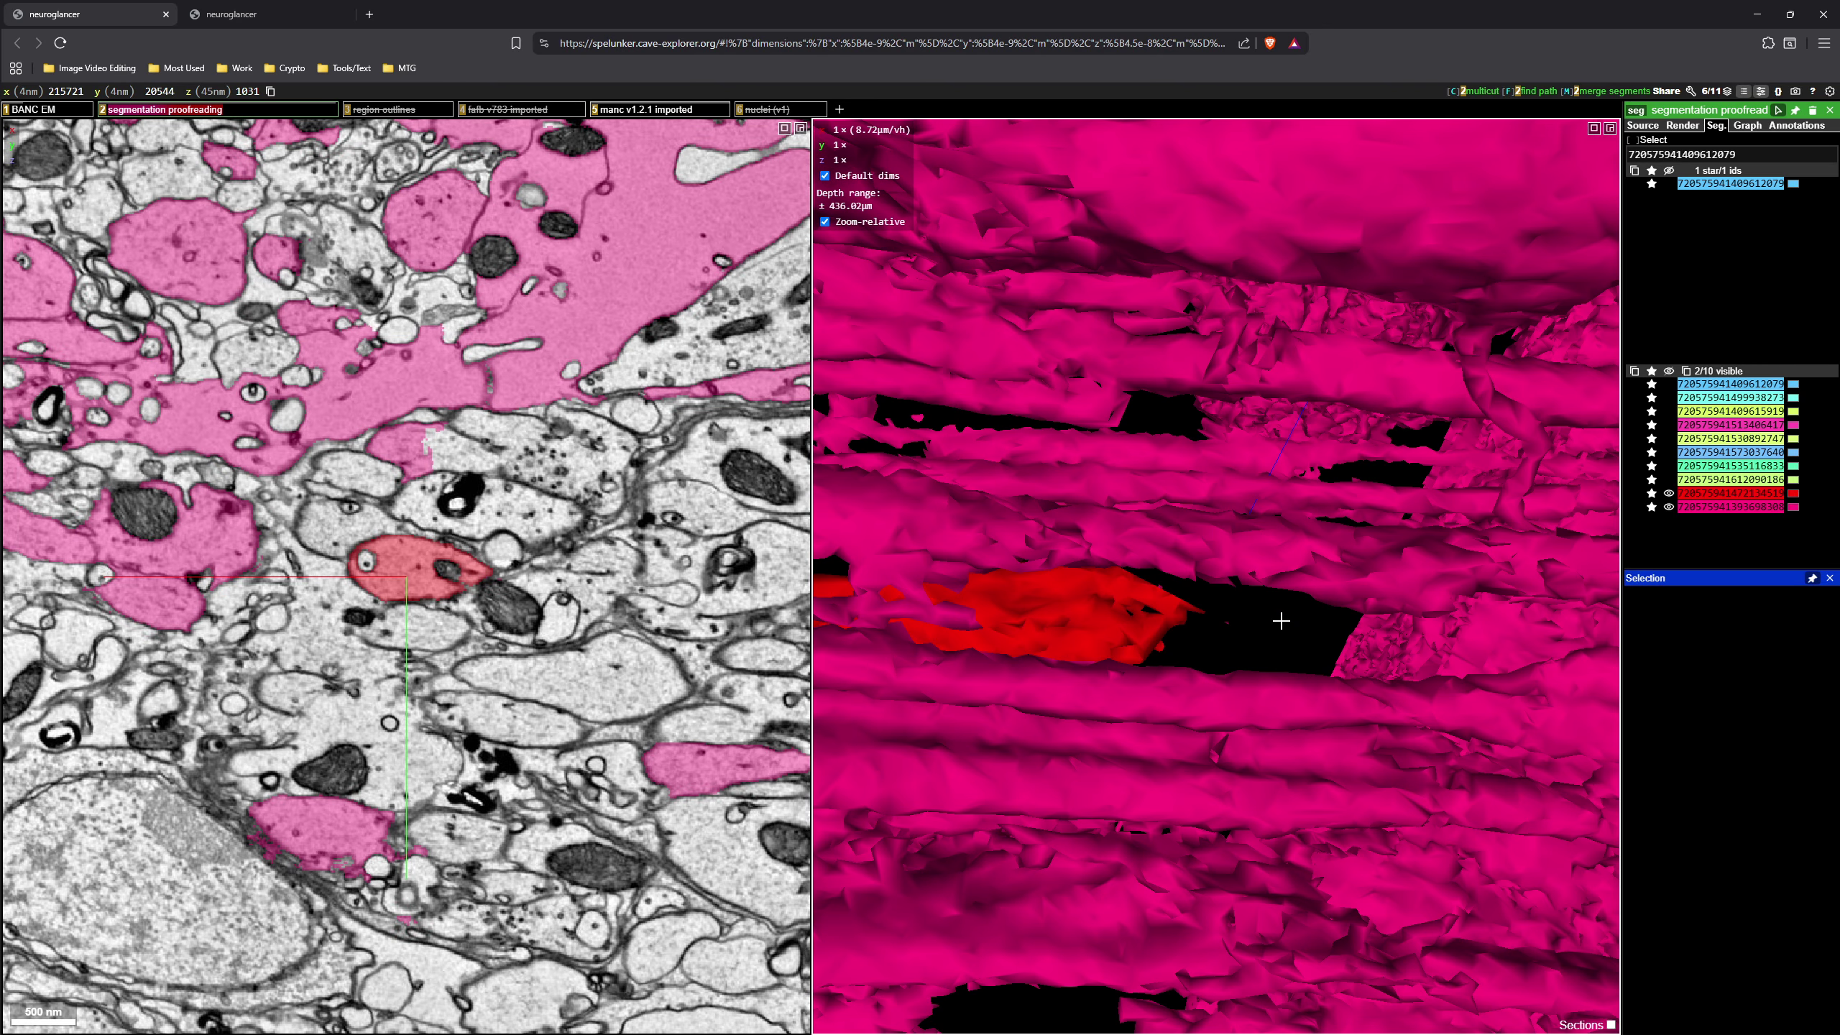
click(1282, 616)
- Follow the axon's still-merged magenta continuation through the EM slices from z 1032 to 1106, recentring along its path
scroll(632, 557, down, 4)
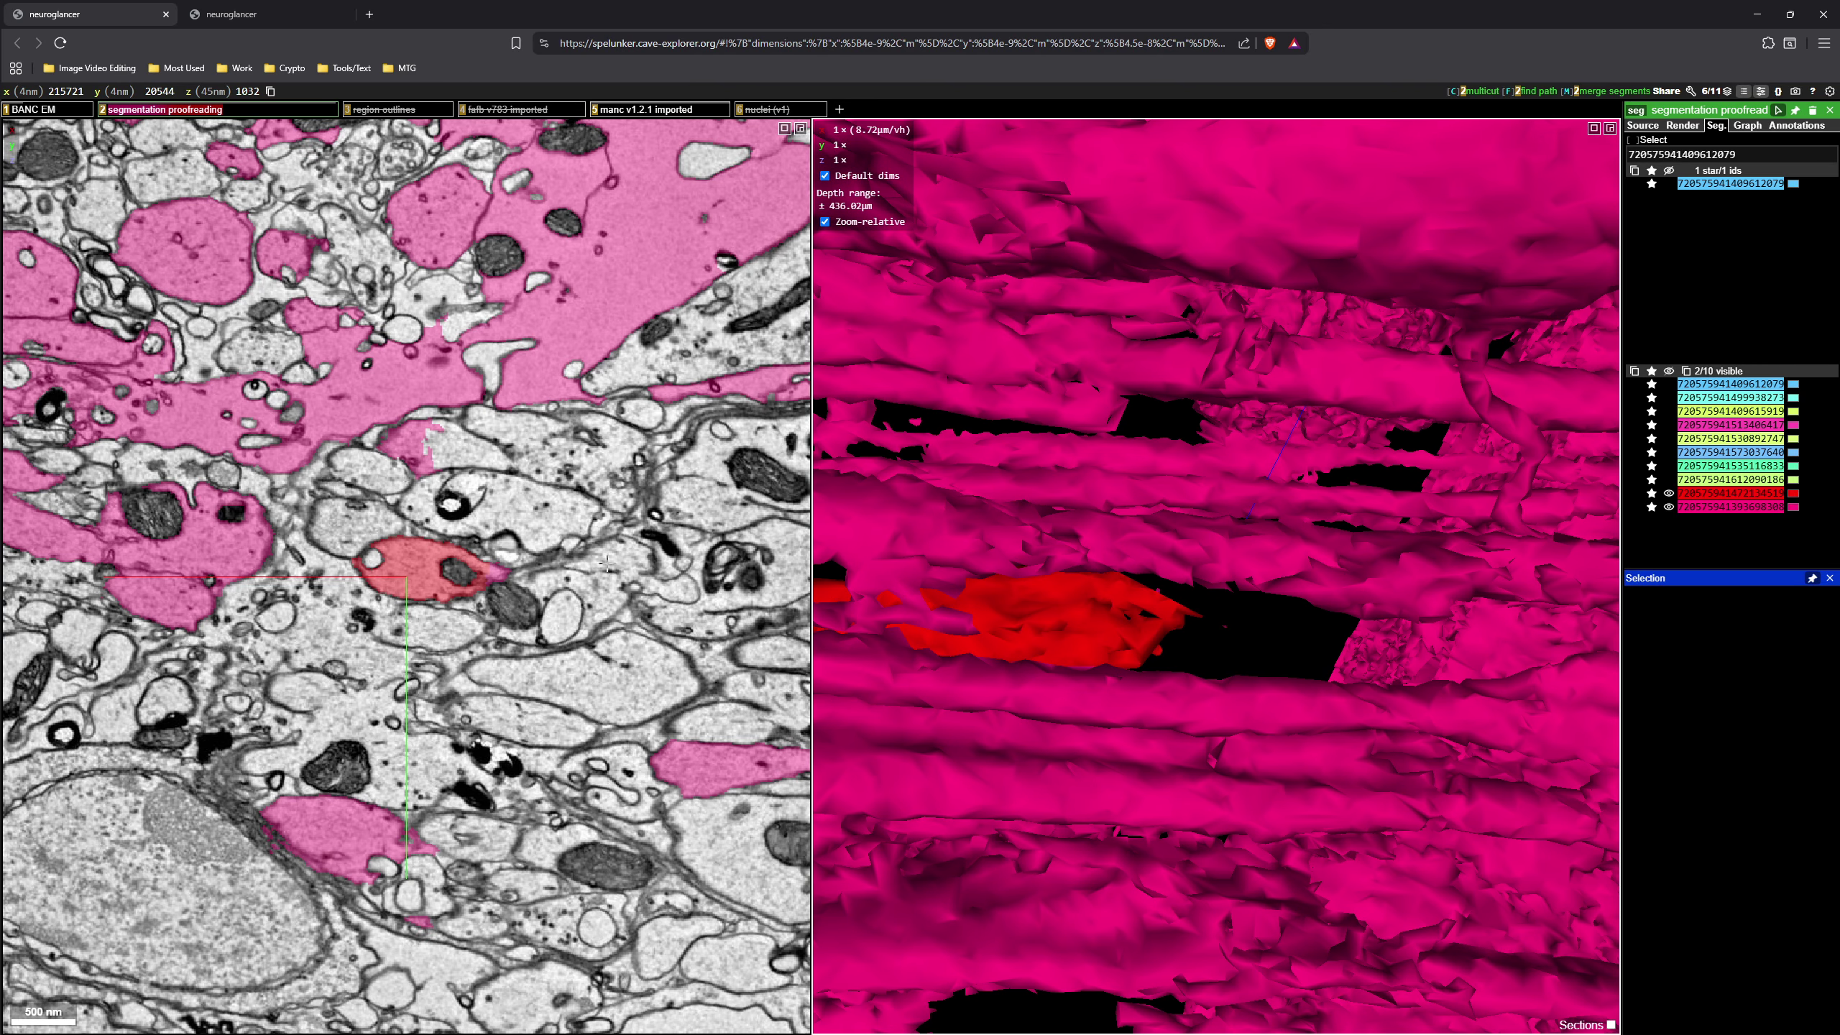
scroll(534, 603, down, 1)
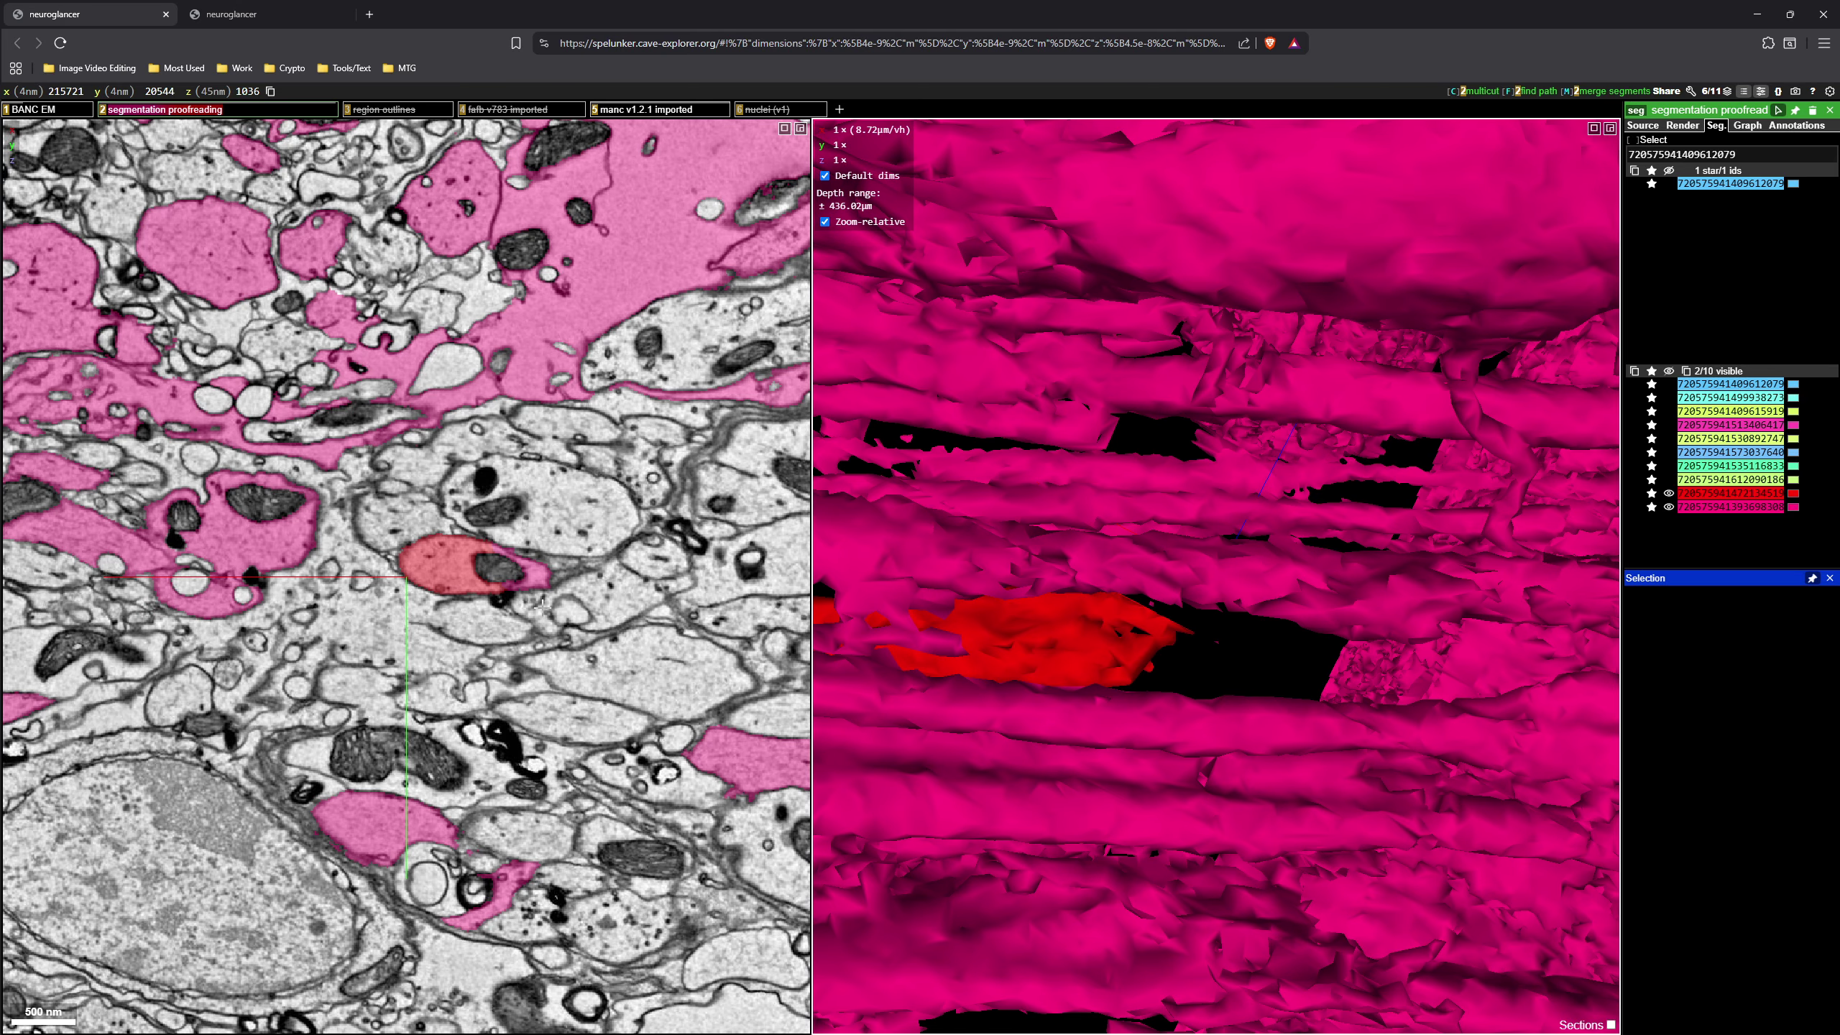
right_click(615, 570)
key(period)
key(period)
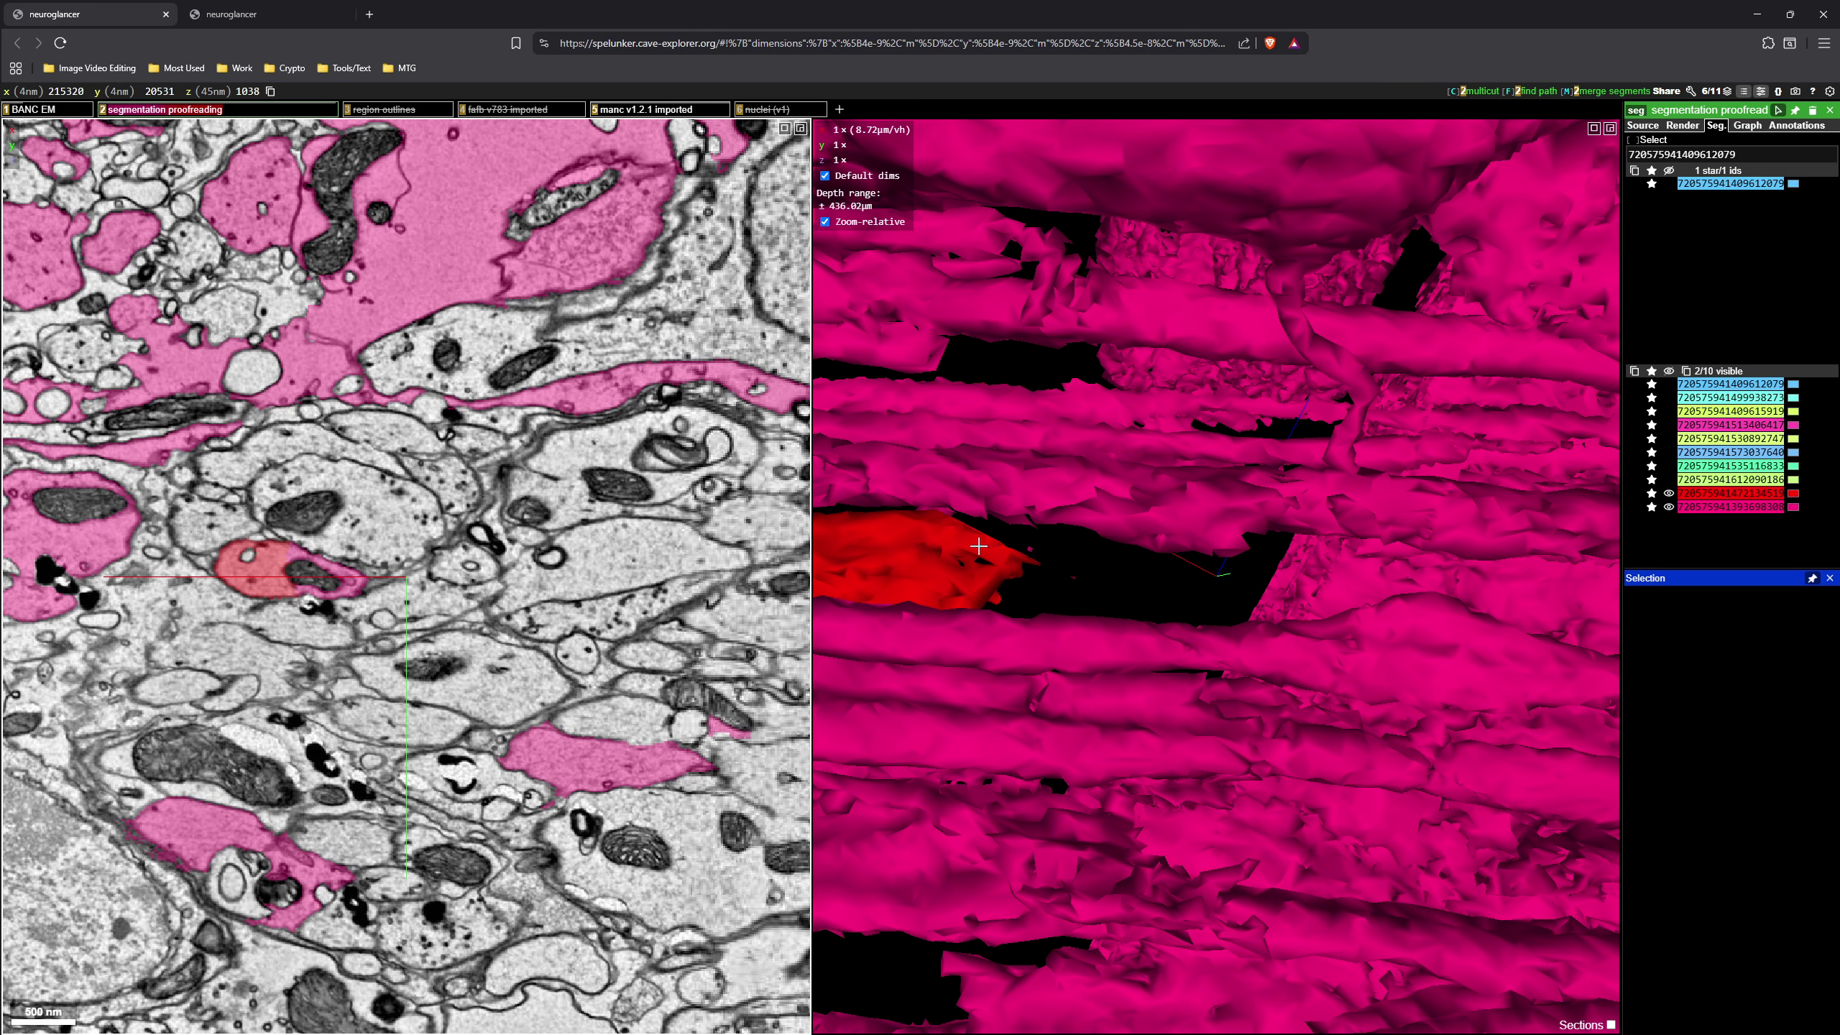
scroll(462, 563, down, 5)
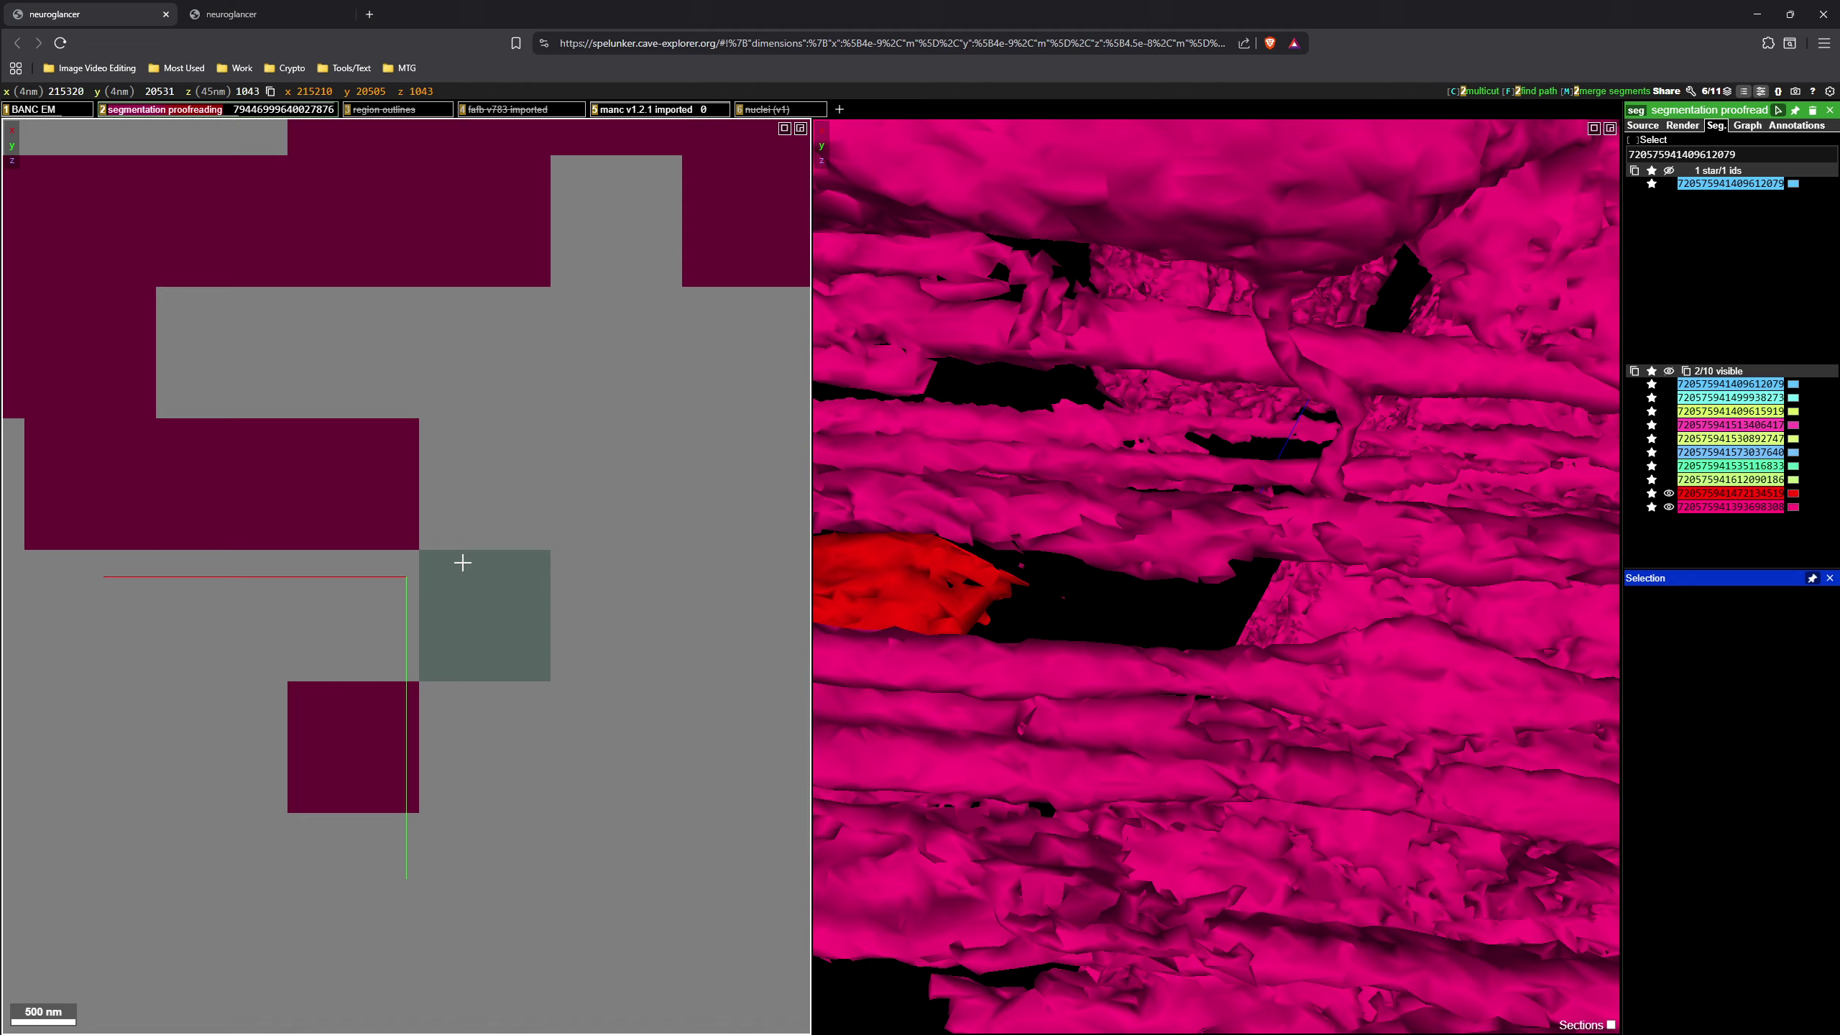
scroll(464, 562, down, 11)
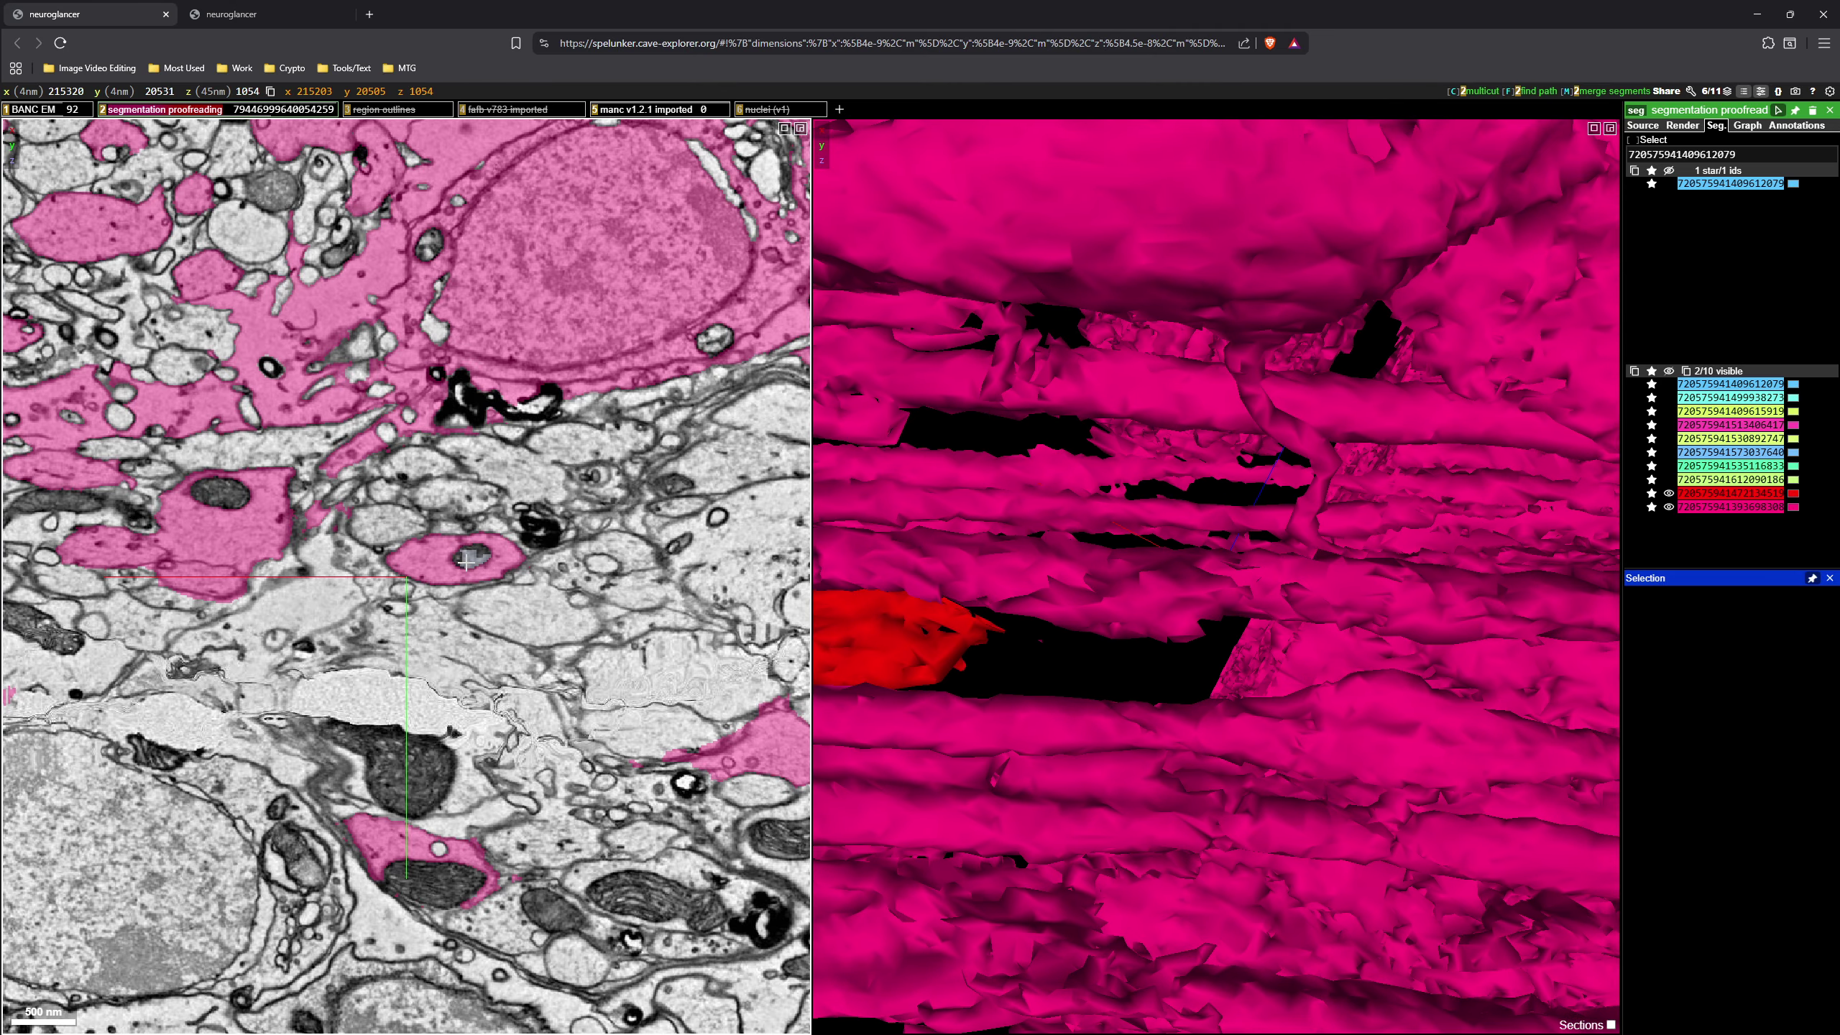
scroll(478, 558, down, 9)
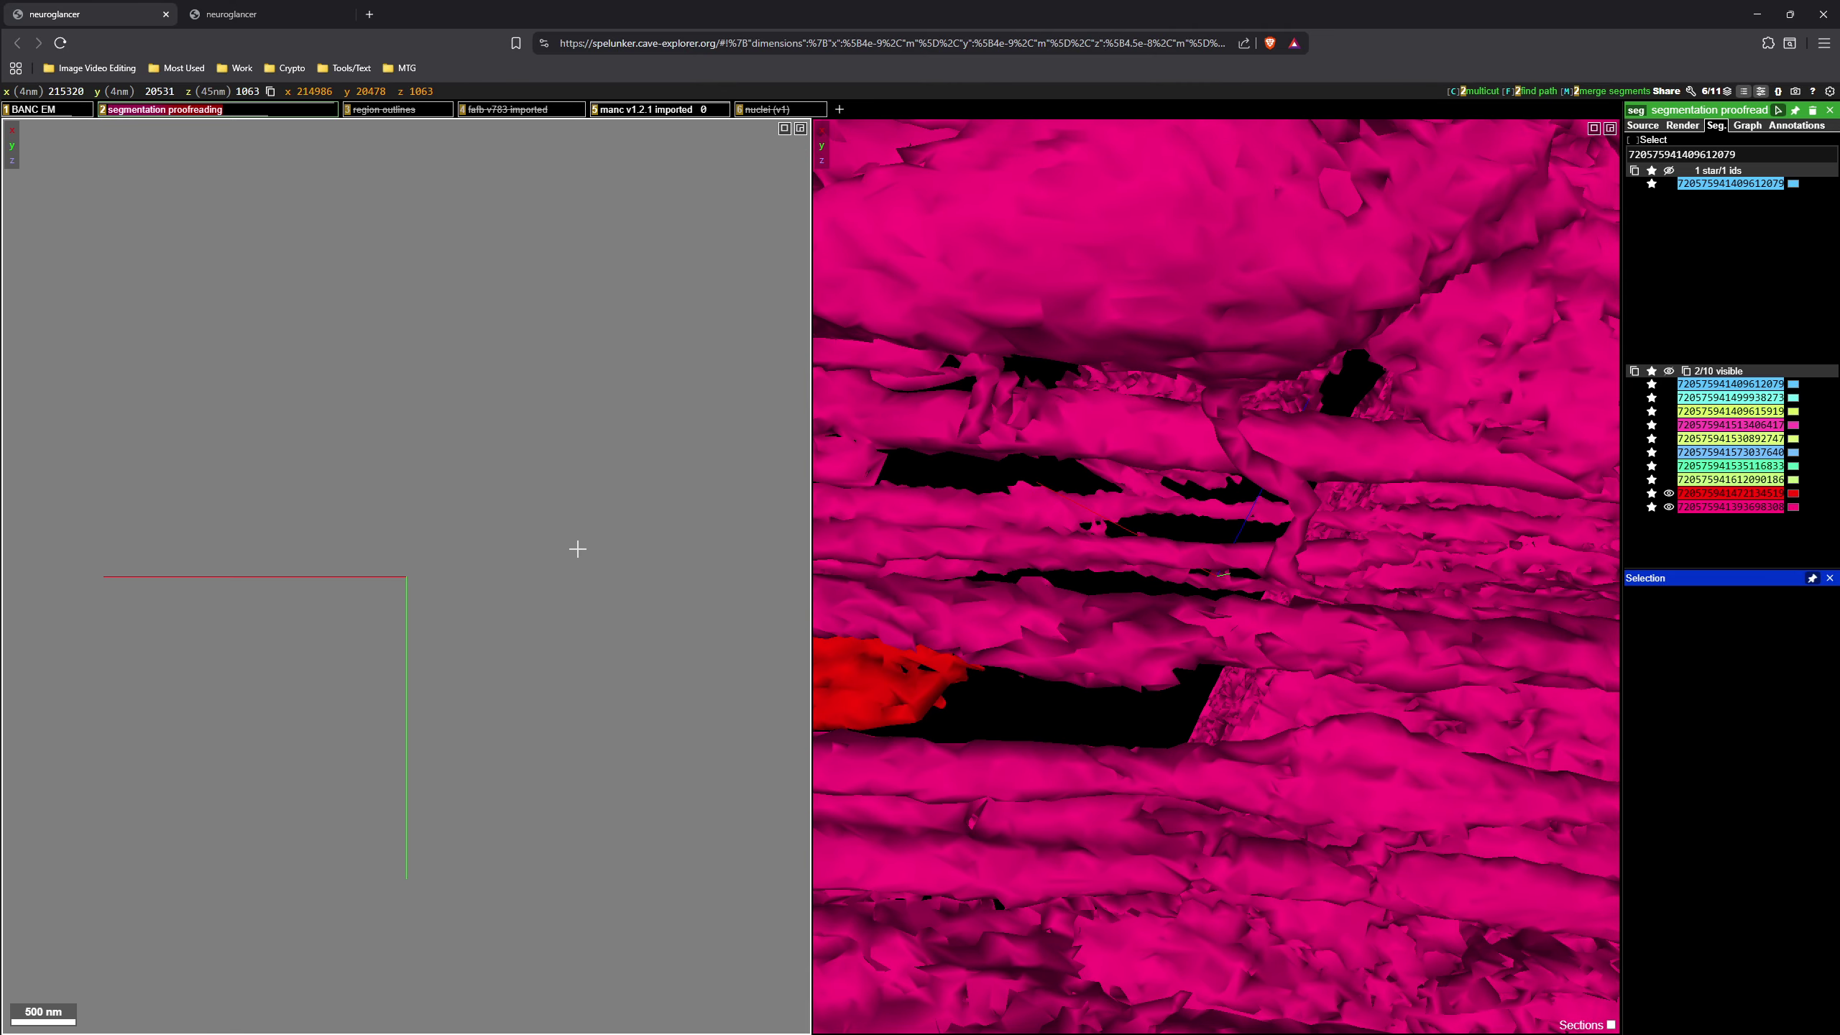
scroll(572, 573, down, 13)
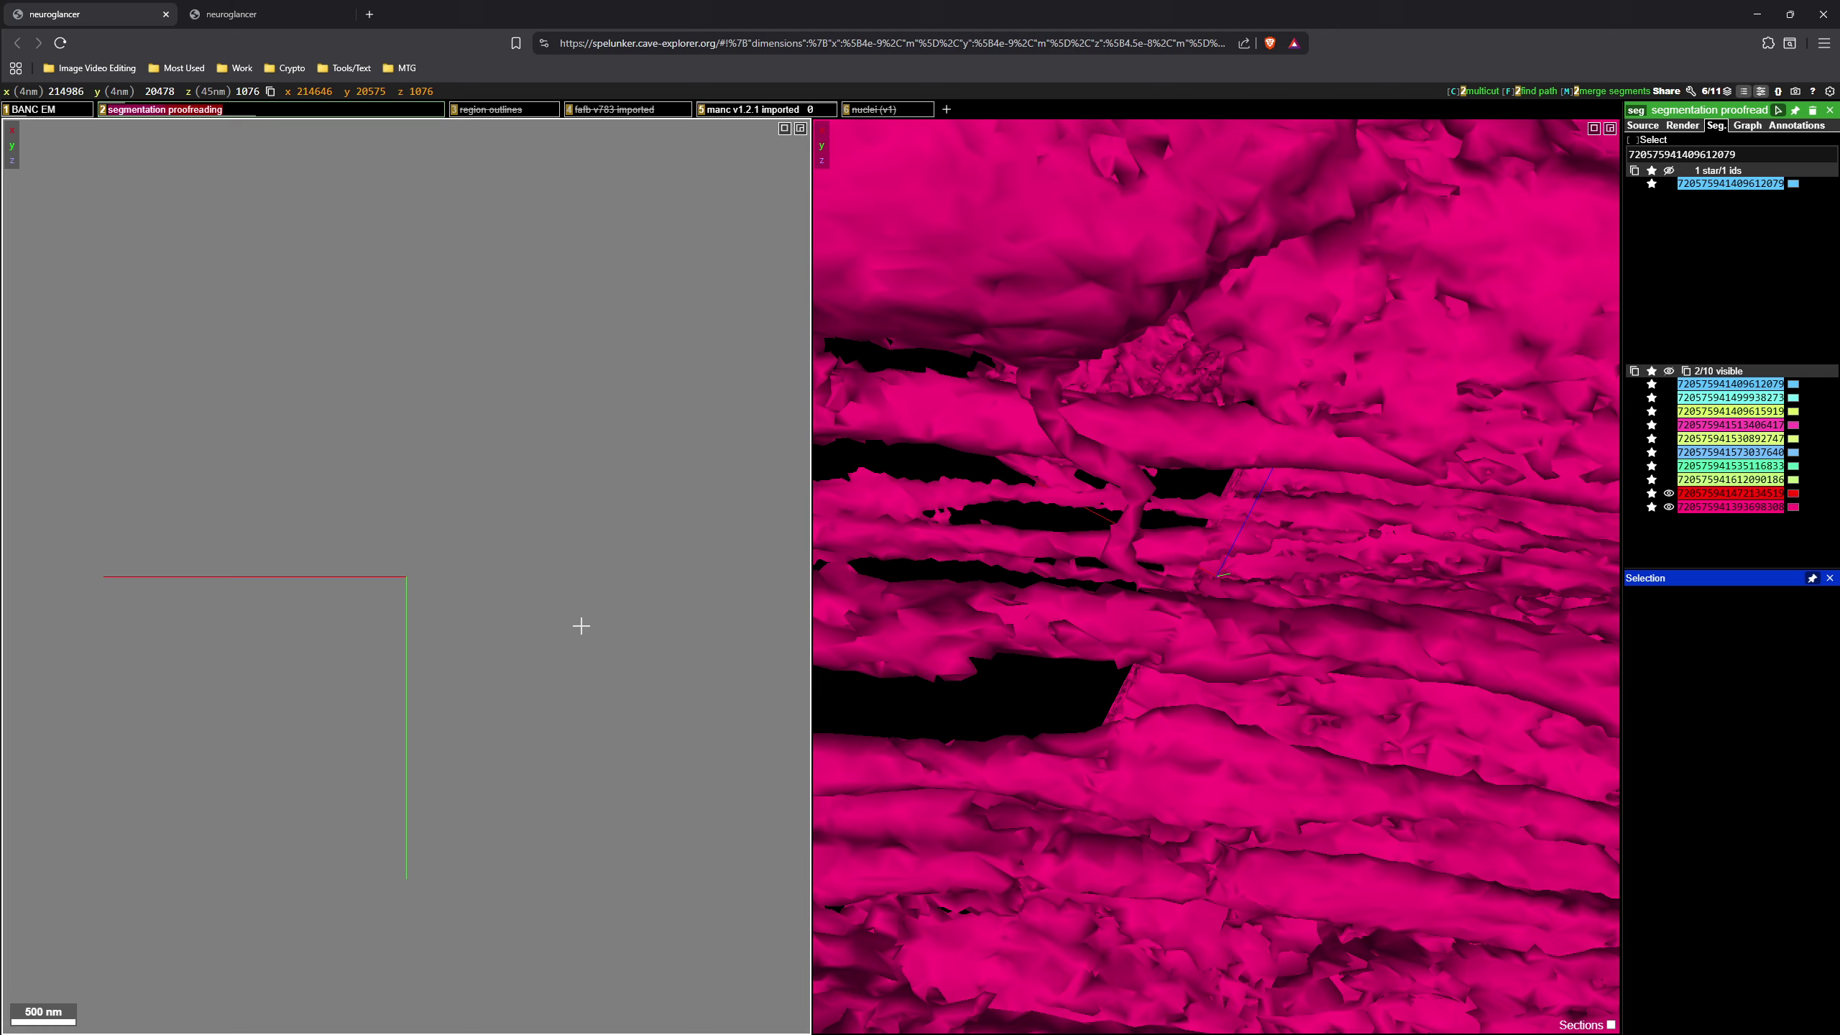
scroll(576, 620, down, 11)
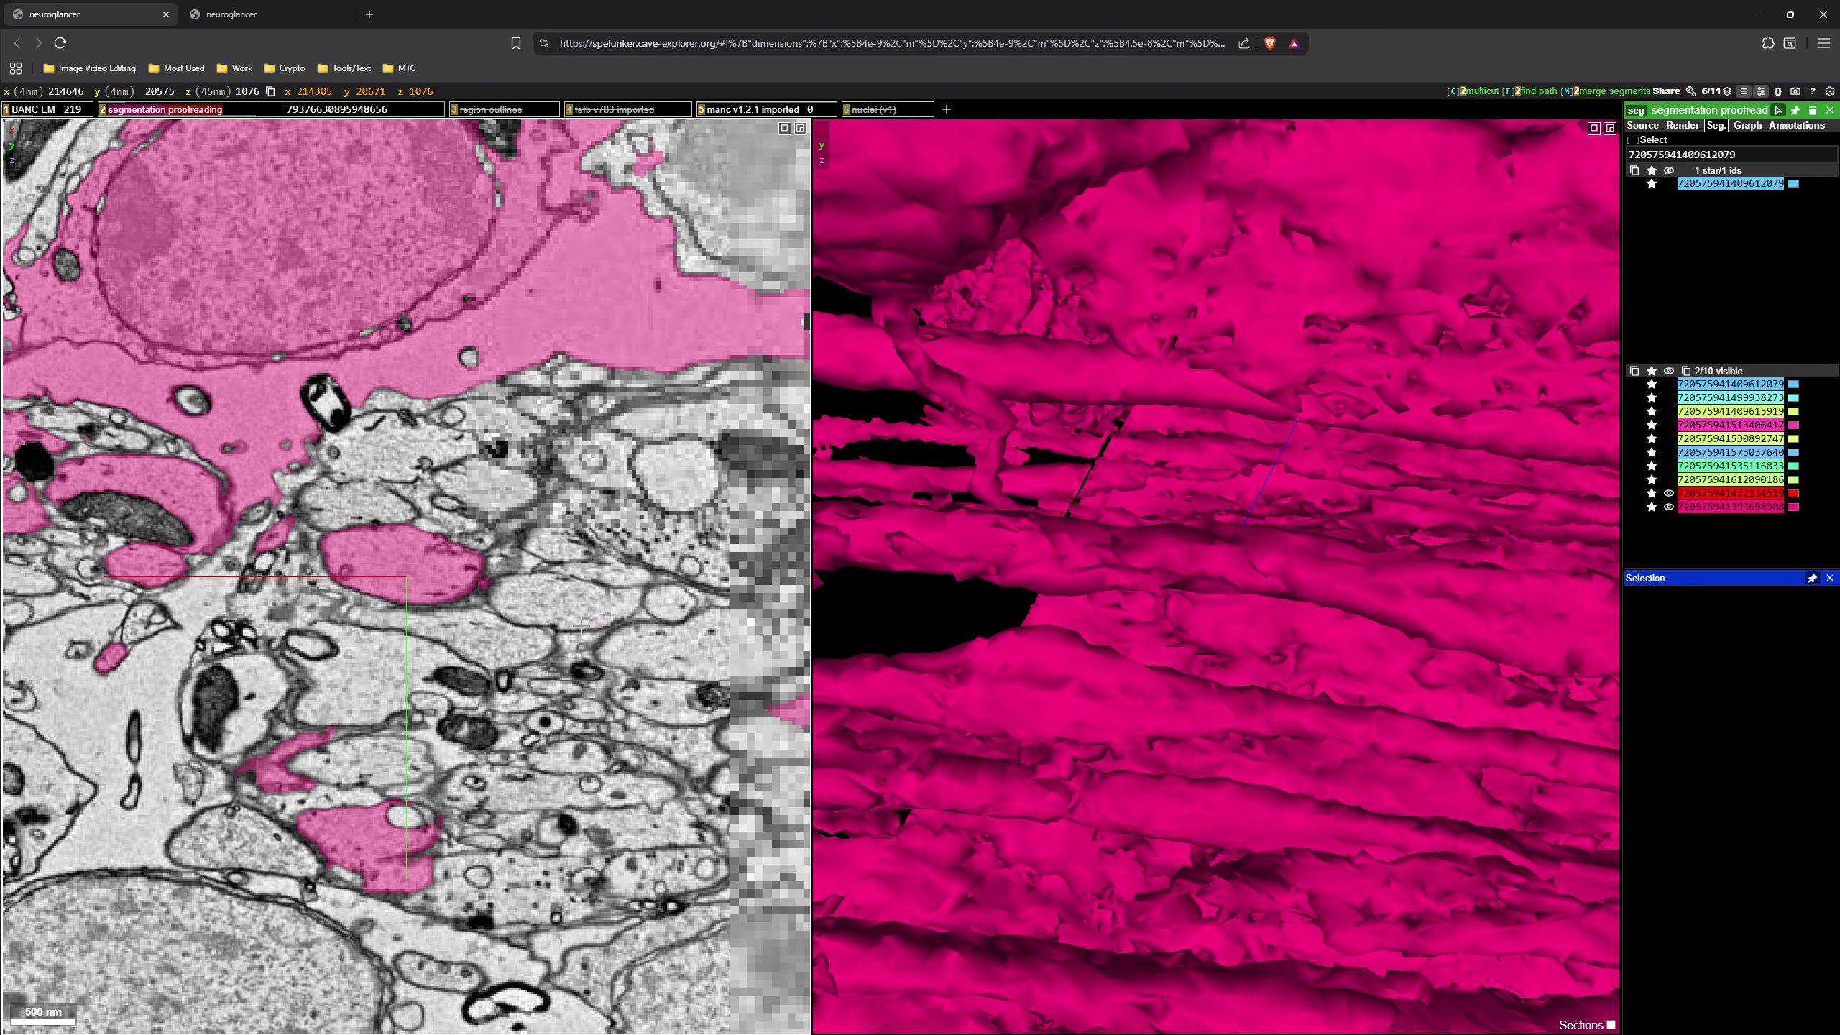
scroll(564, 607, down, 4)
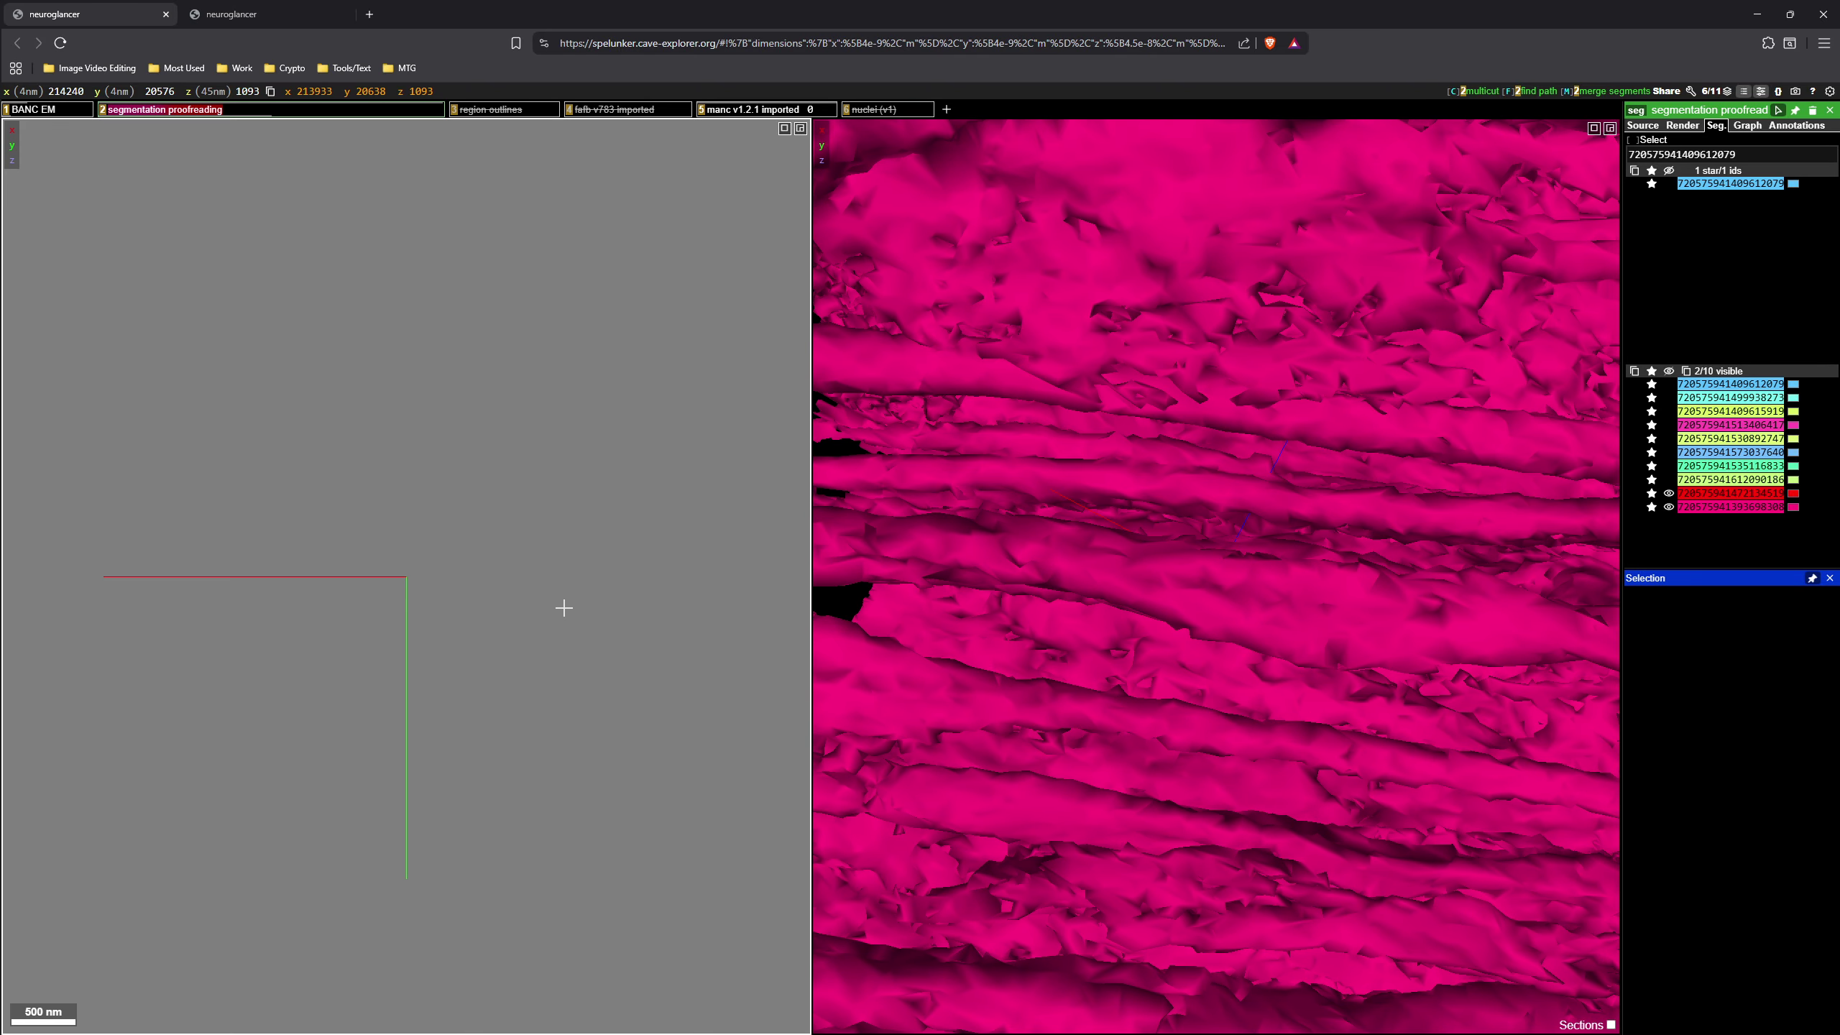
scroll(564, 607, down, 12)
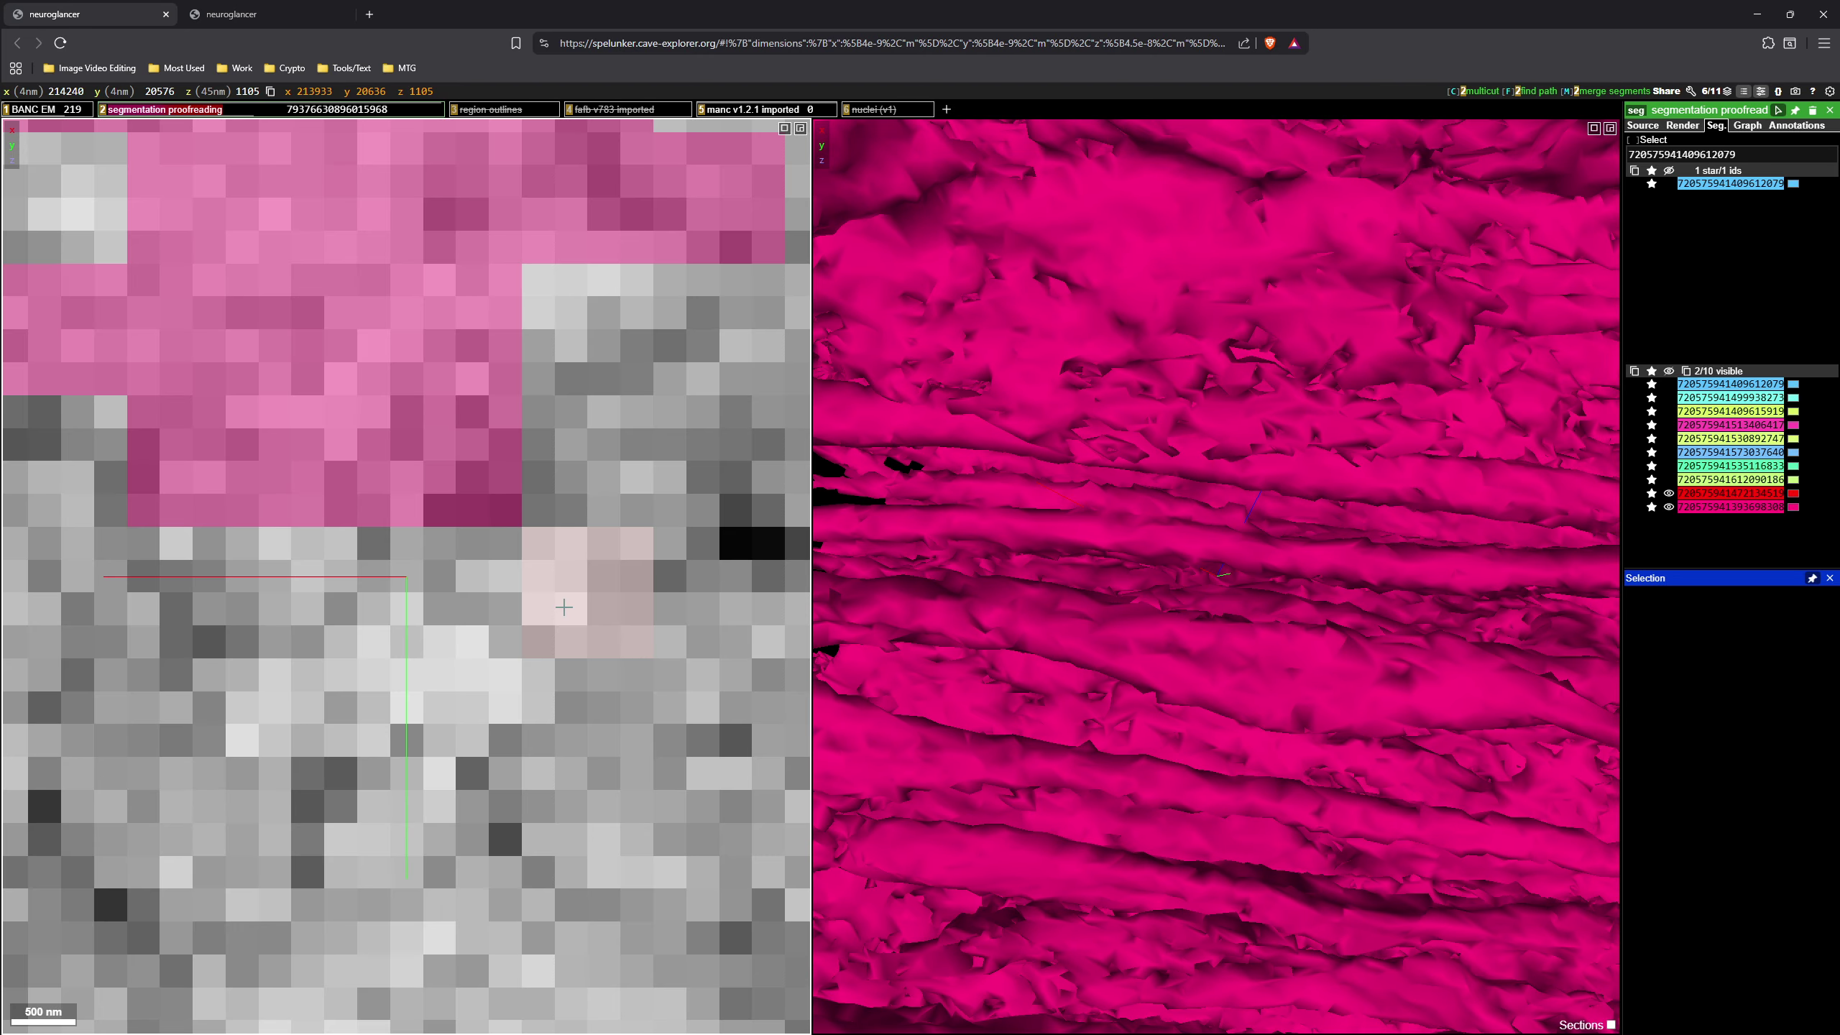
right_click(563, 607)
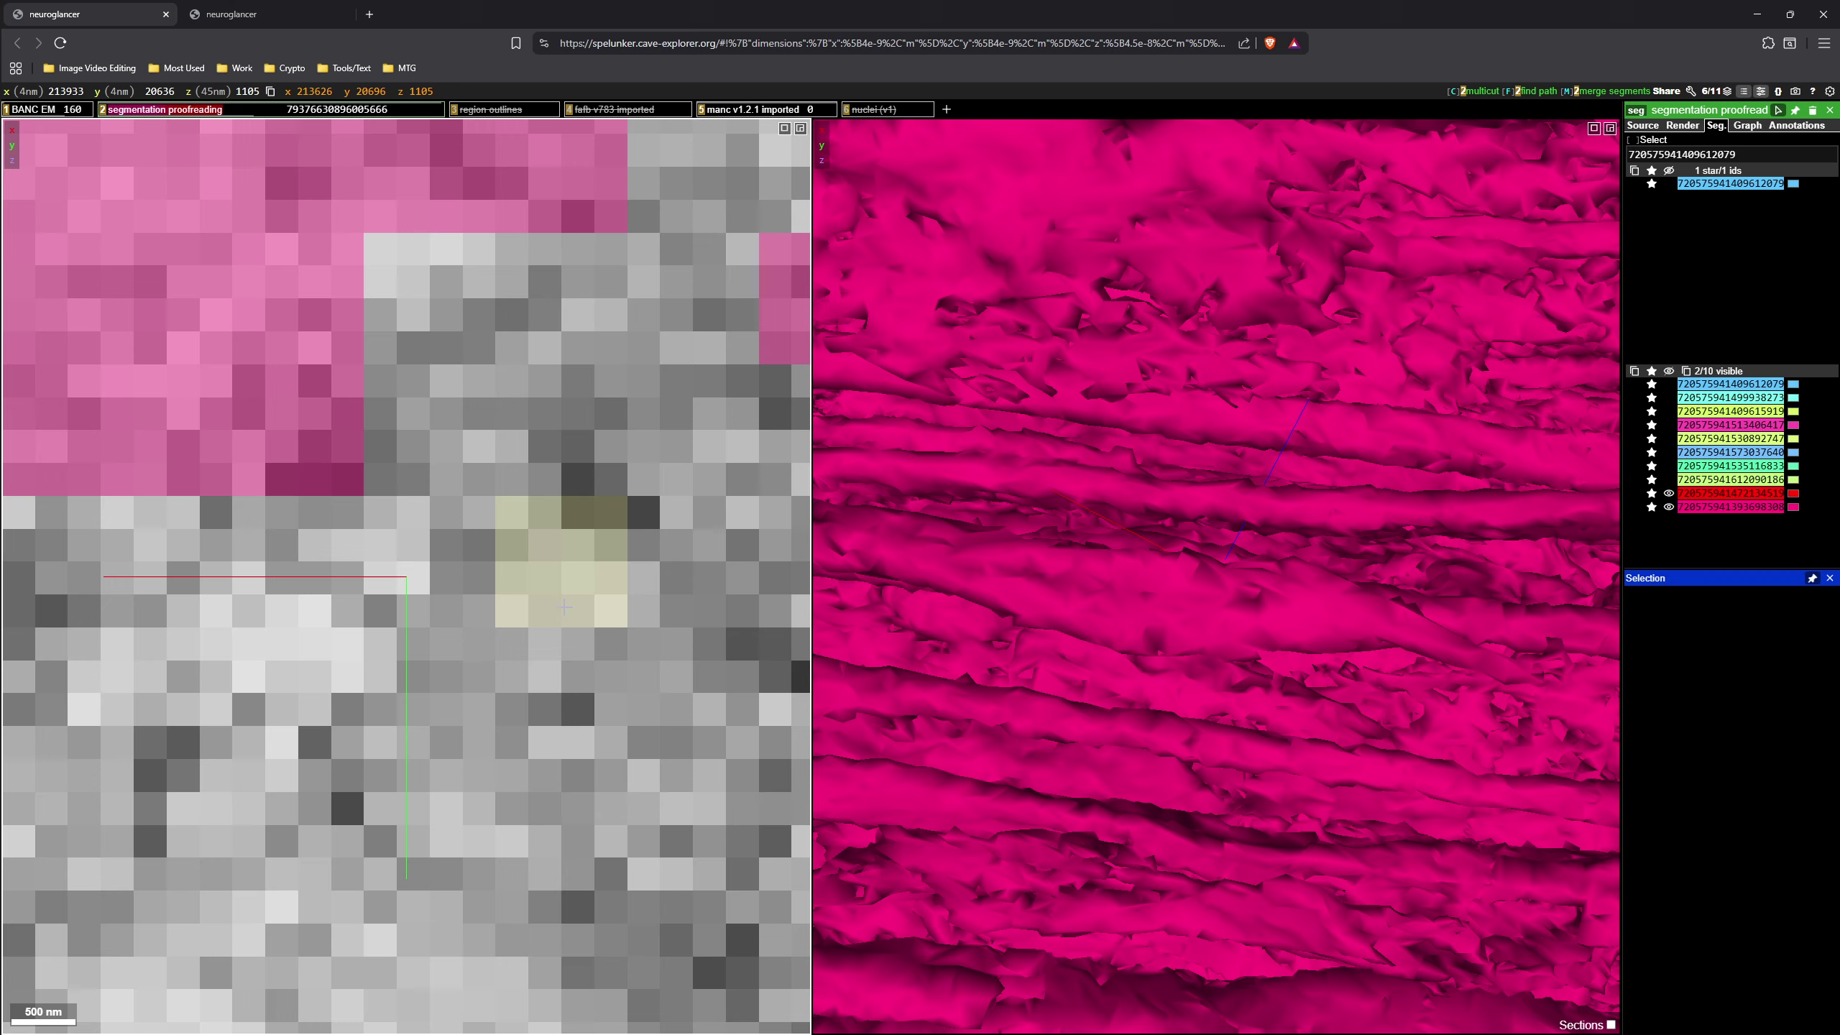
scroll(564, 607, up, 3)
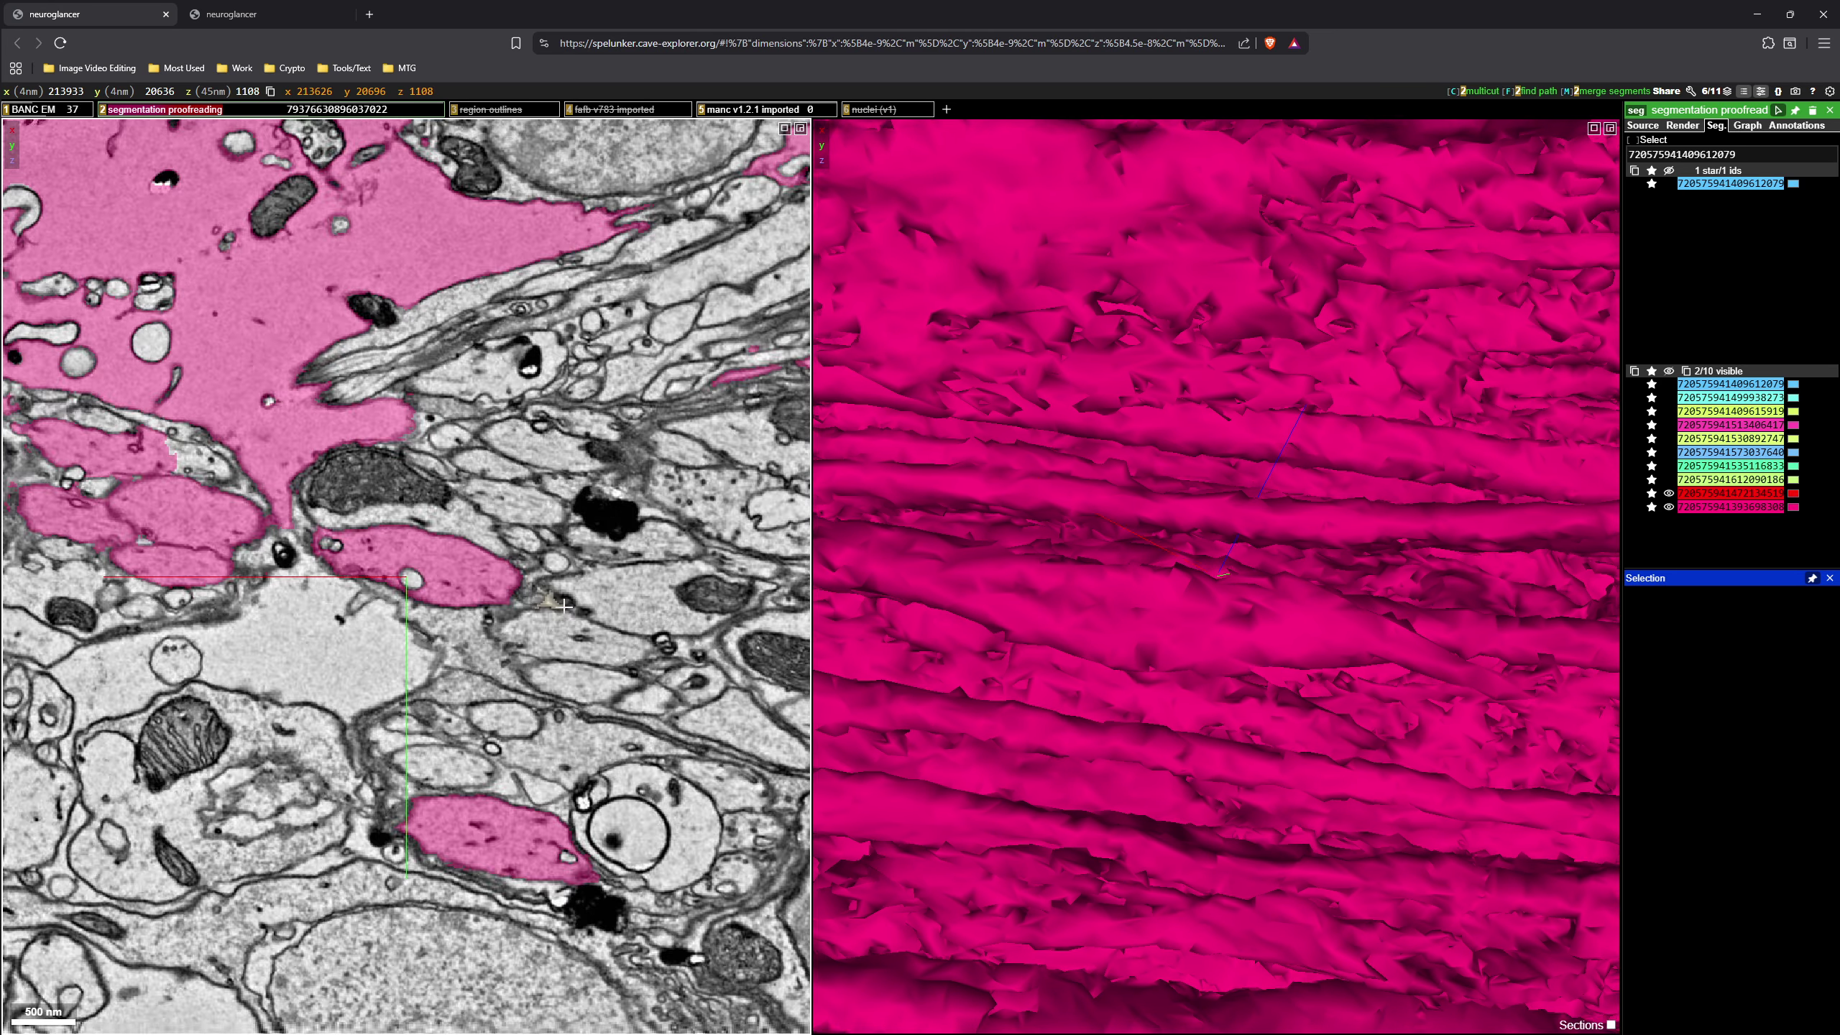
scroll(562, 606, down, 4)
scroll(540, 591, down, 1)
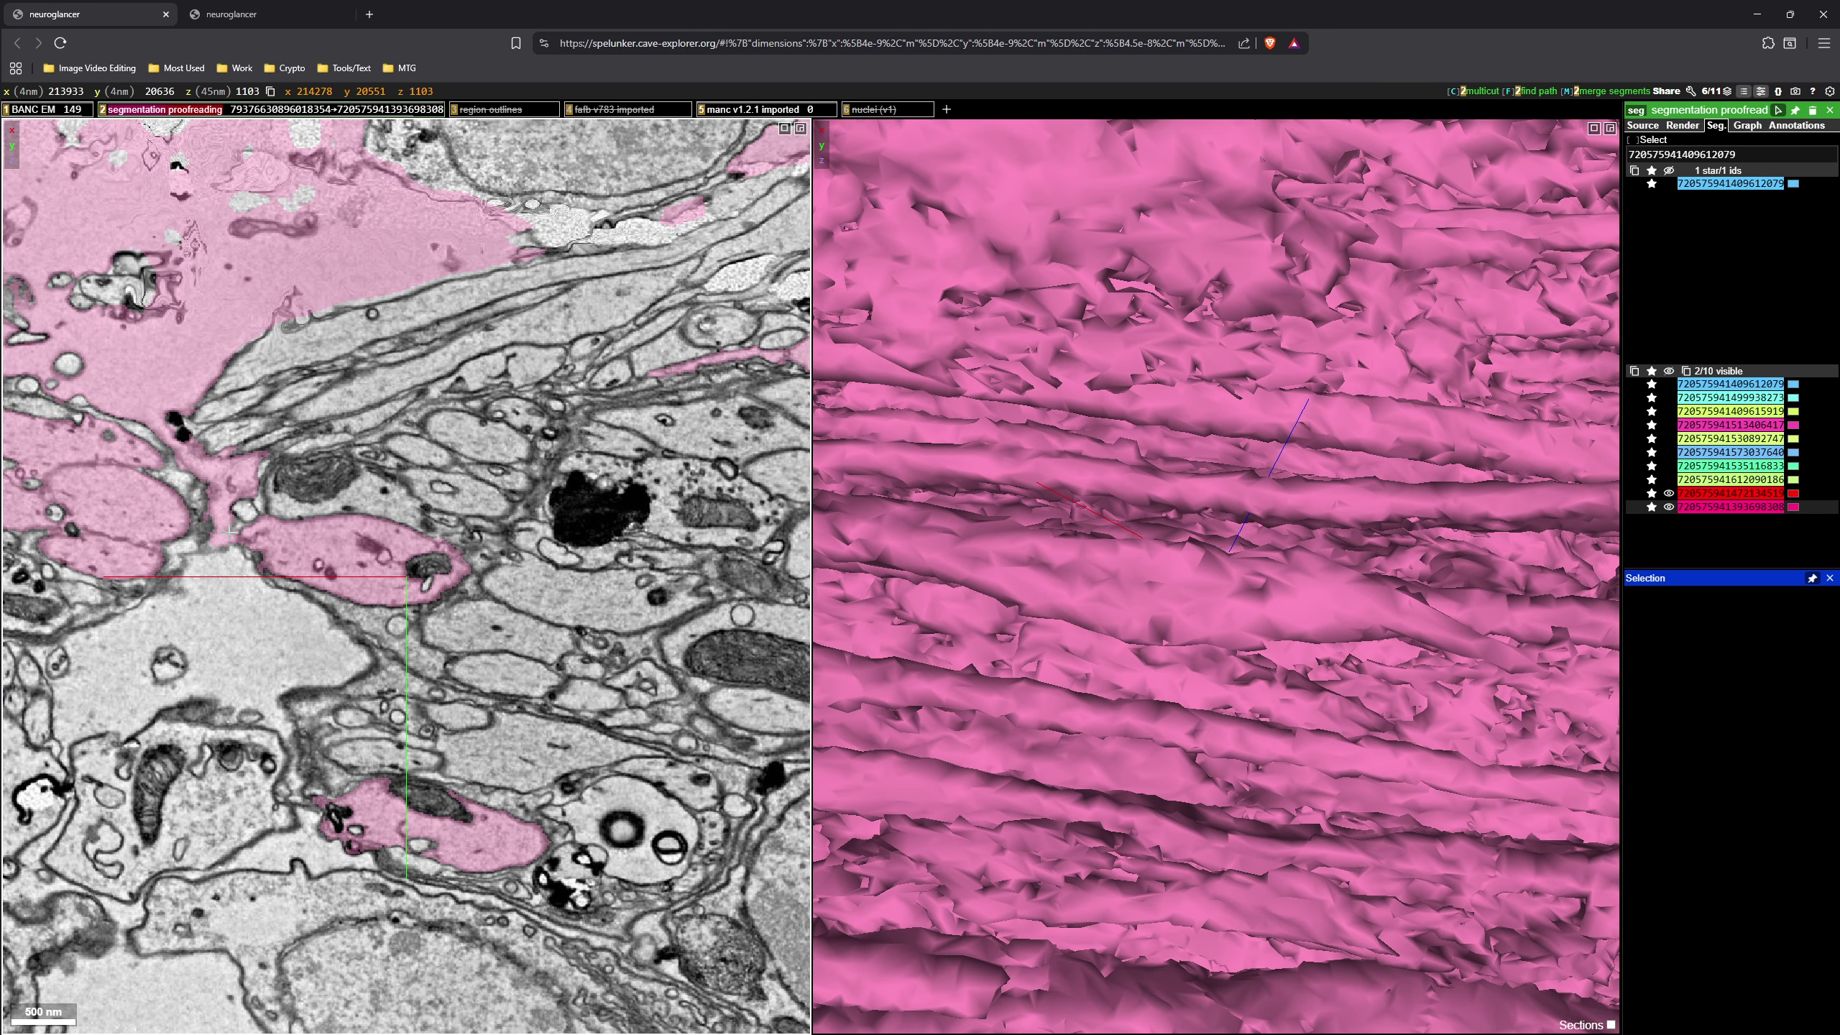
scroll(317, 589, down, 1)
- Split the axon from the magenta merged segment with Multicut, placing red points on it at z 1106 and blue points at z 1116
key(shift+c)
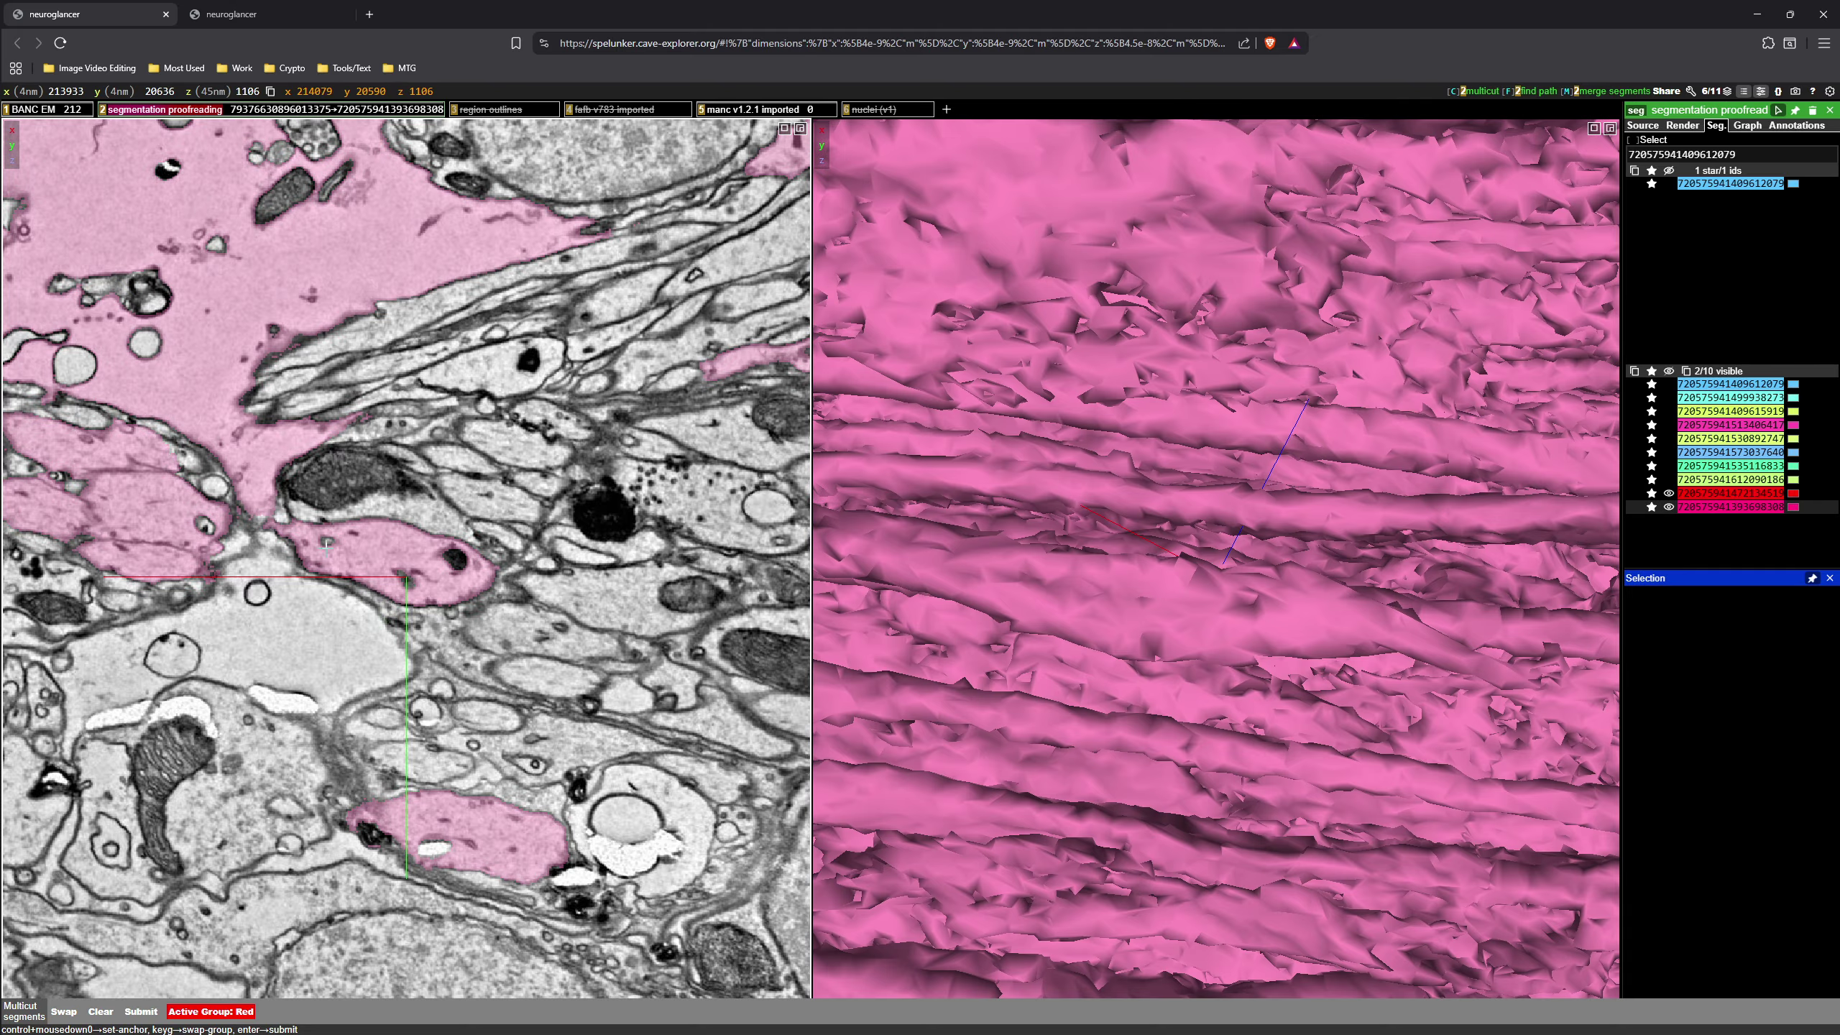
ctrl+click(586, 531)
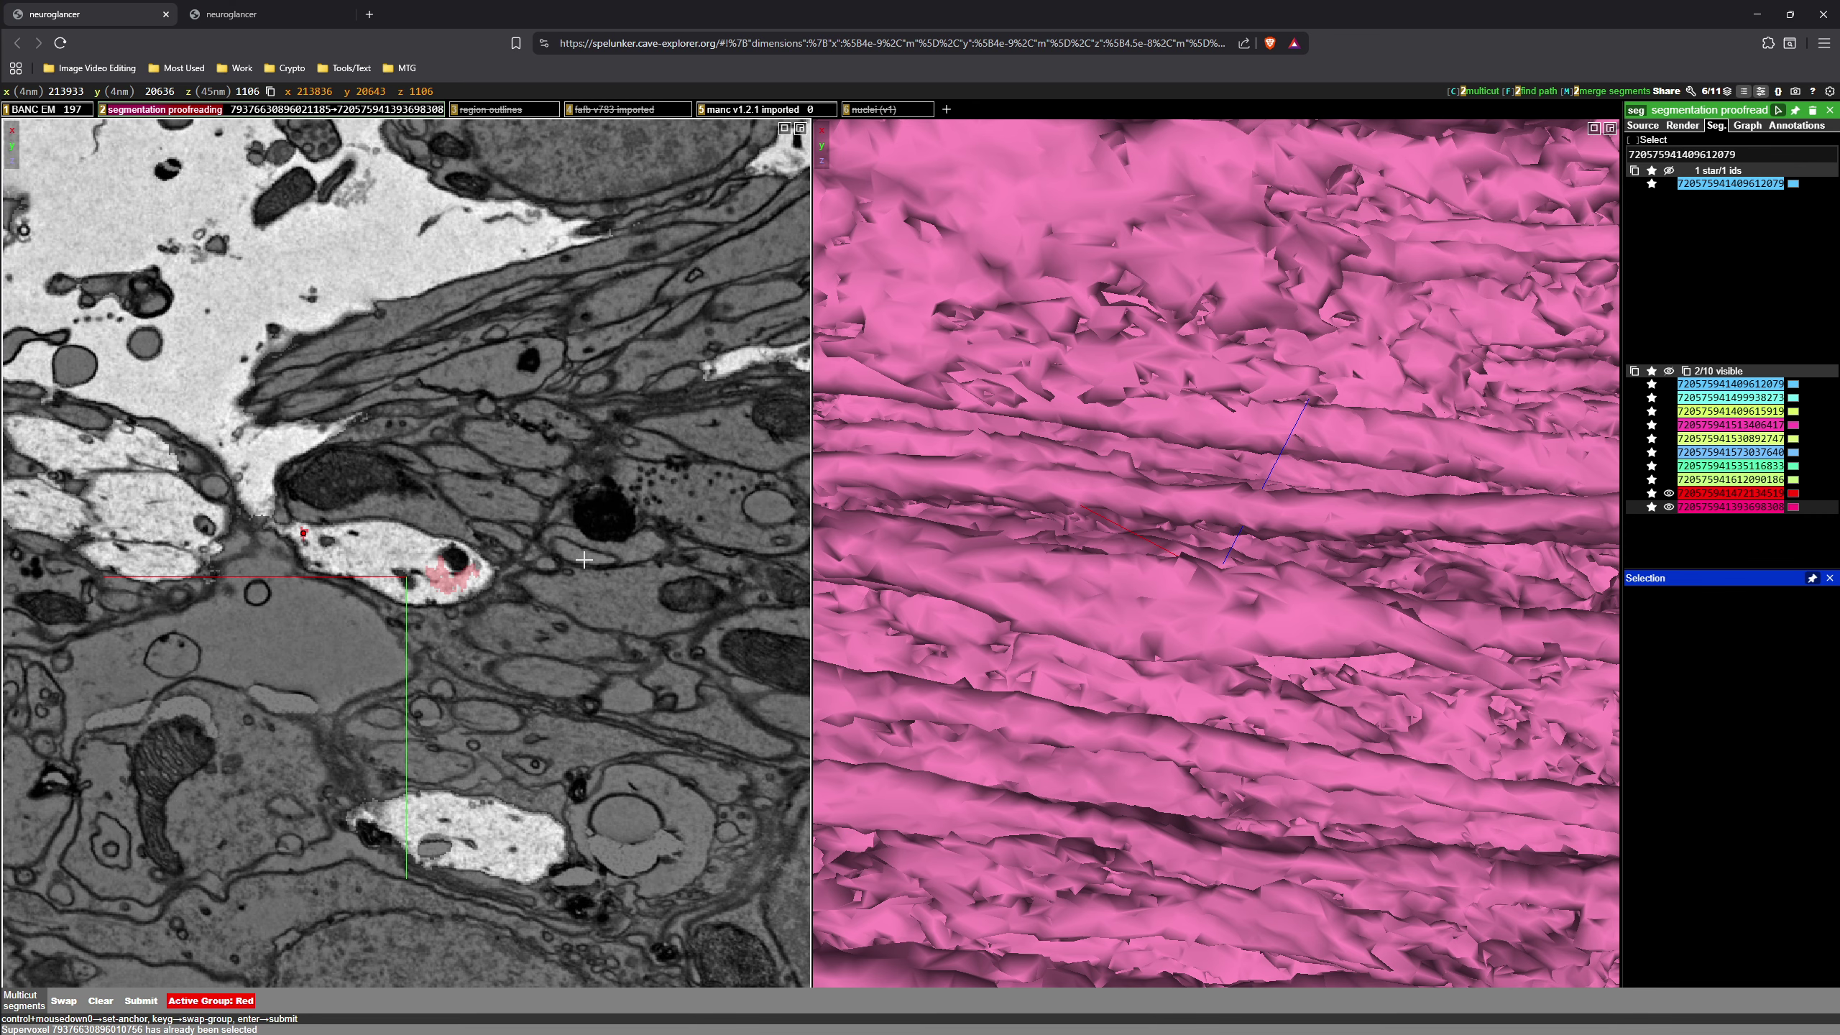
scroll(584, 559, down, 10)
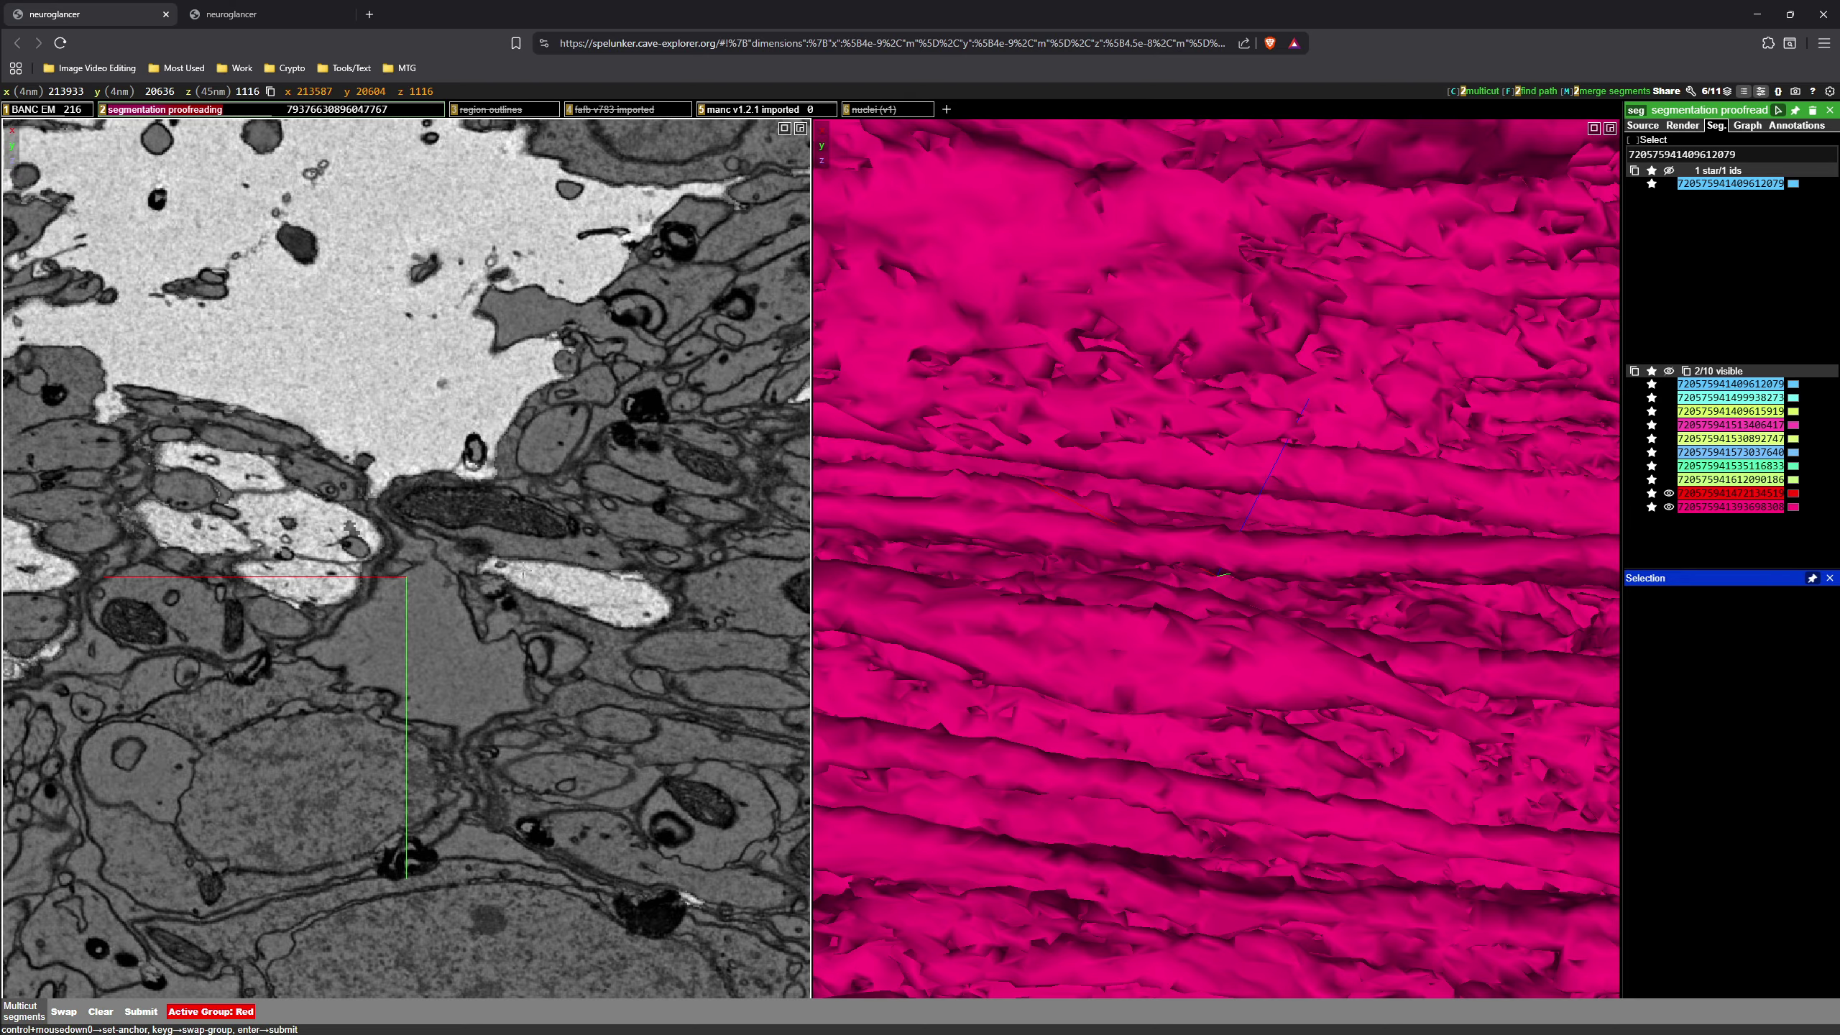
key(g)
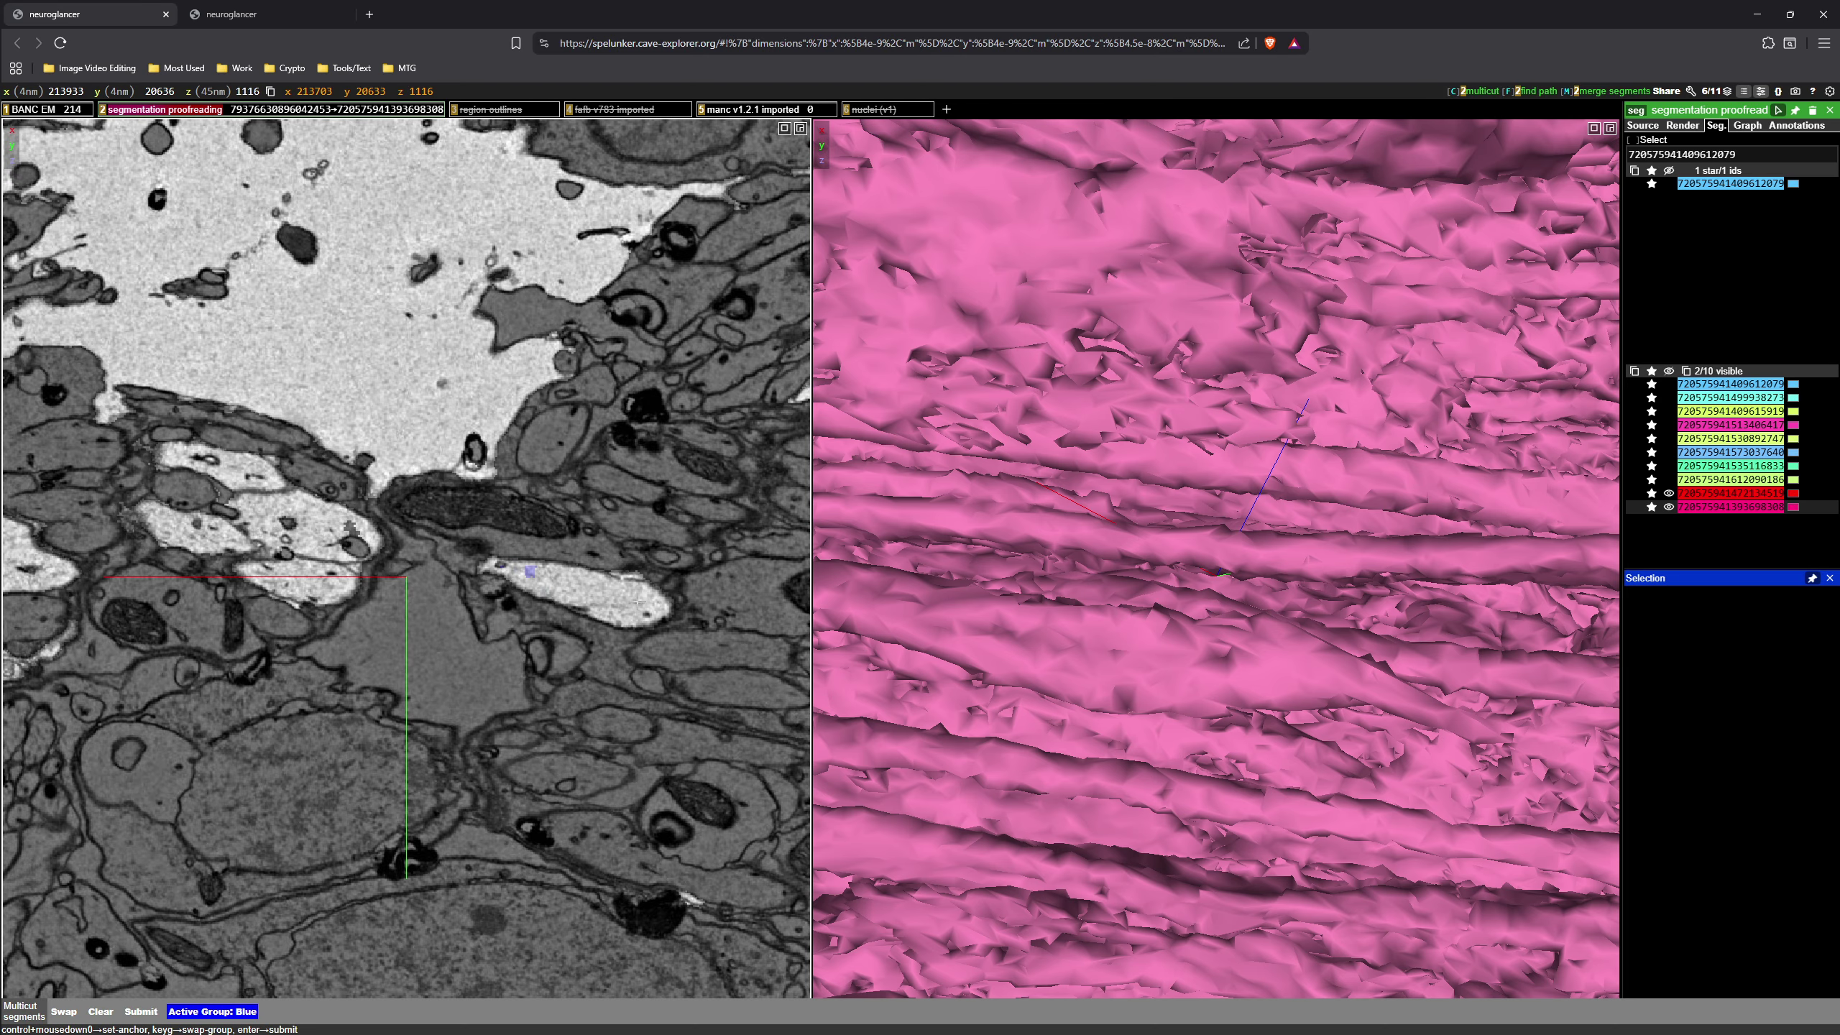
ctrl+click(641, 602)
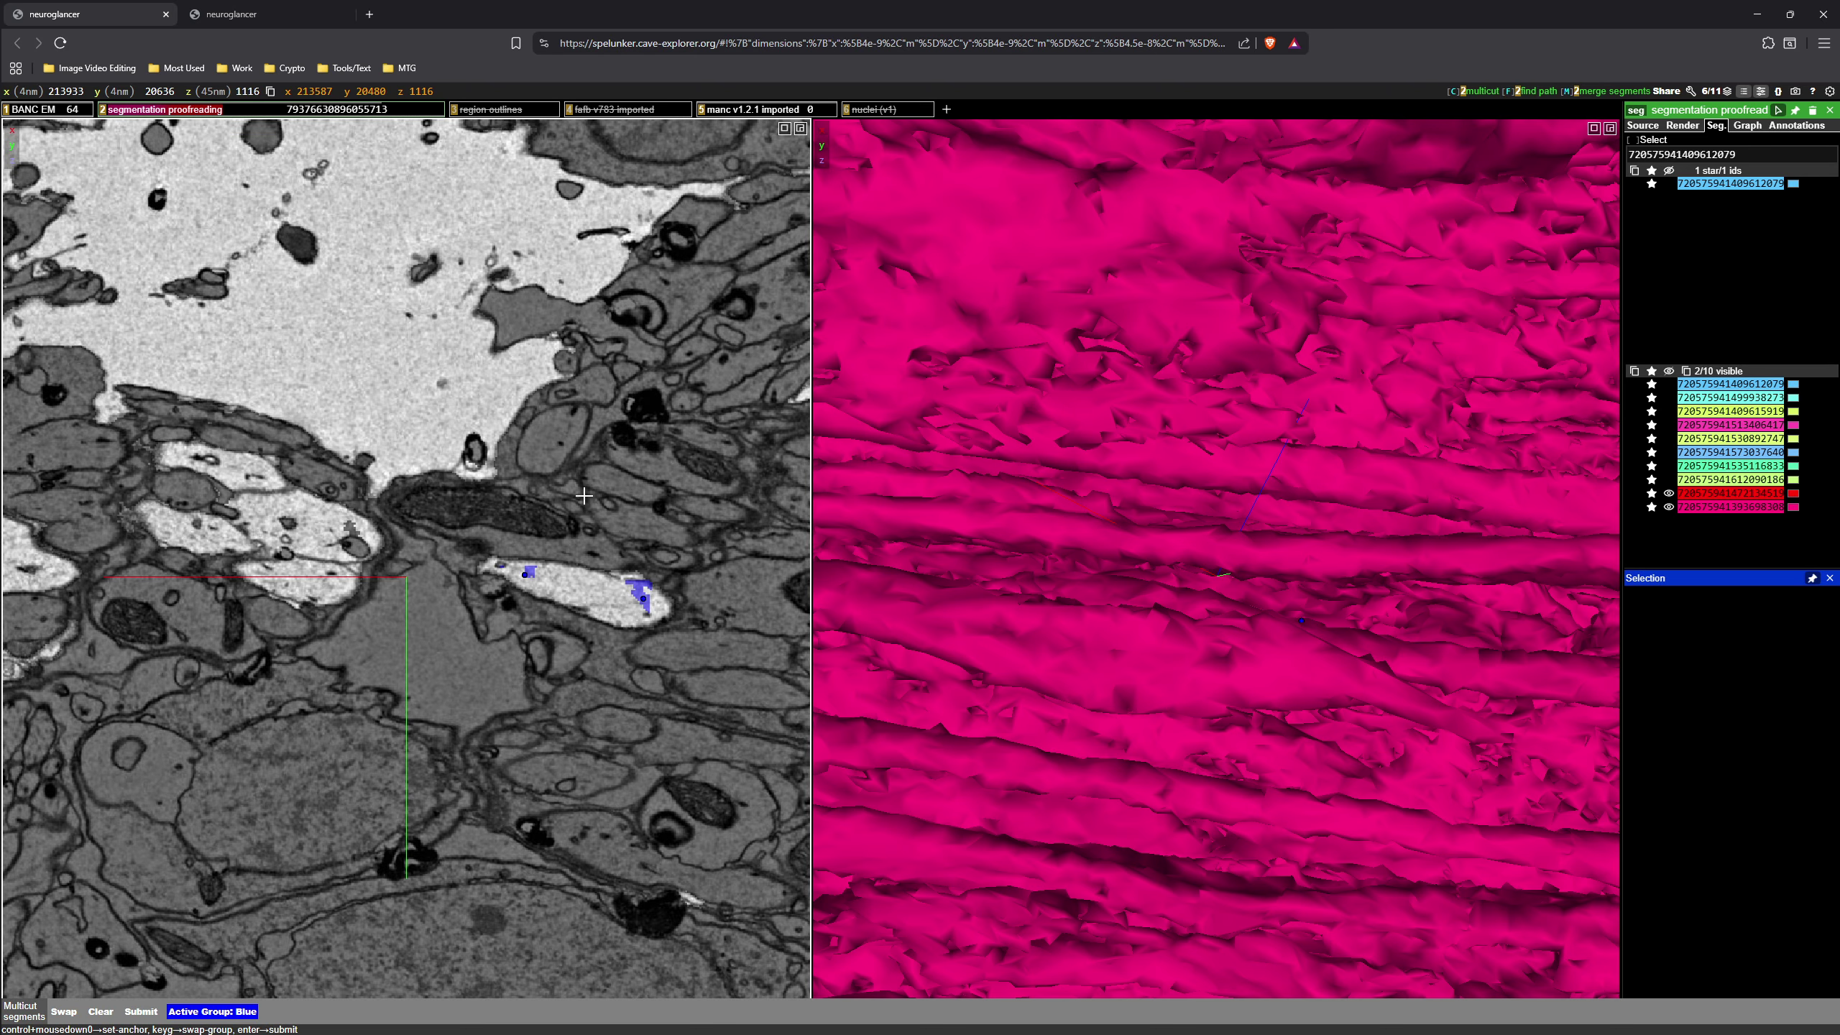
key(Return)
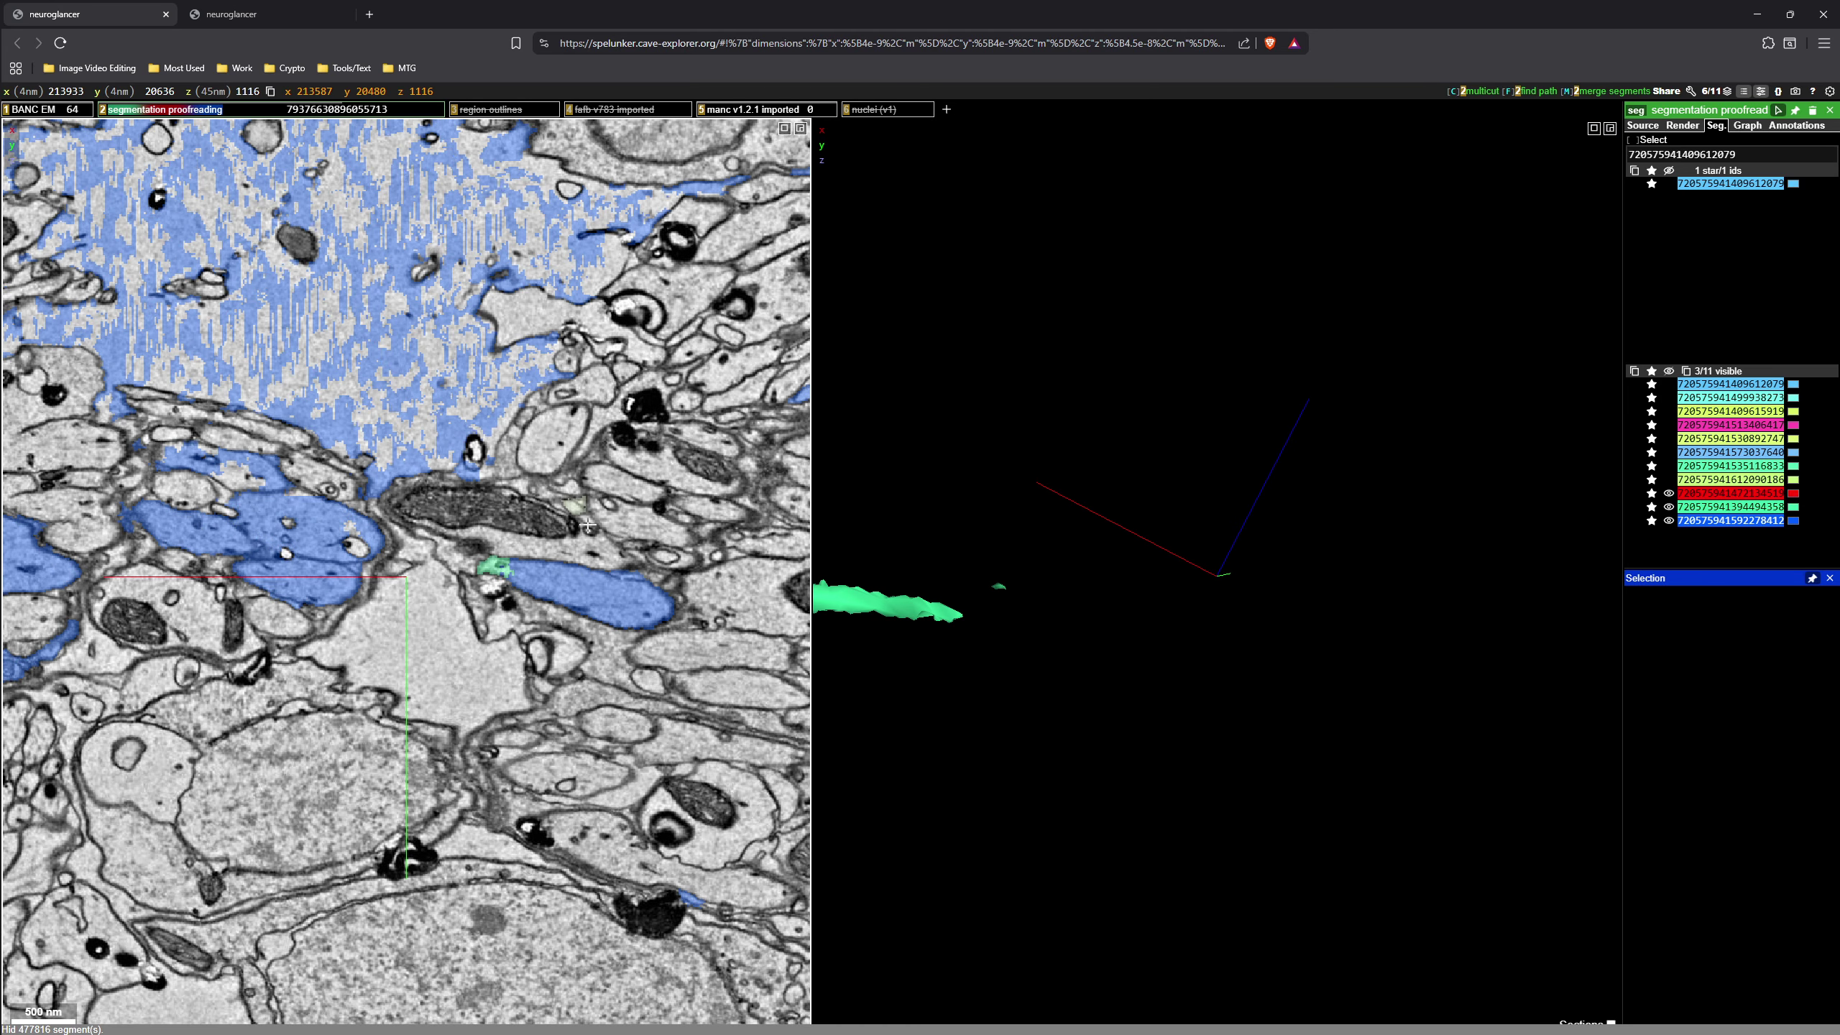
- Check the split axon's cross-section near z 1102, and follow its still-merged blue continuation through the EM slices to z 1150
scroll(521, 715, up, 10)
scroll(521, 716, down, 3)
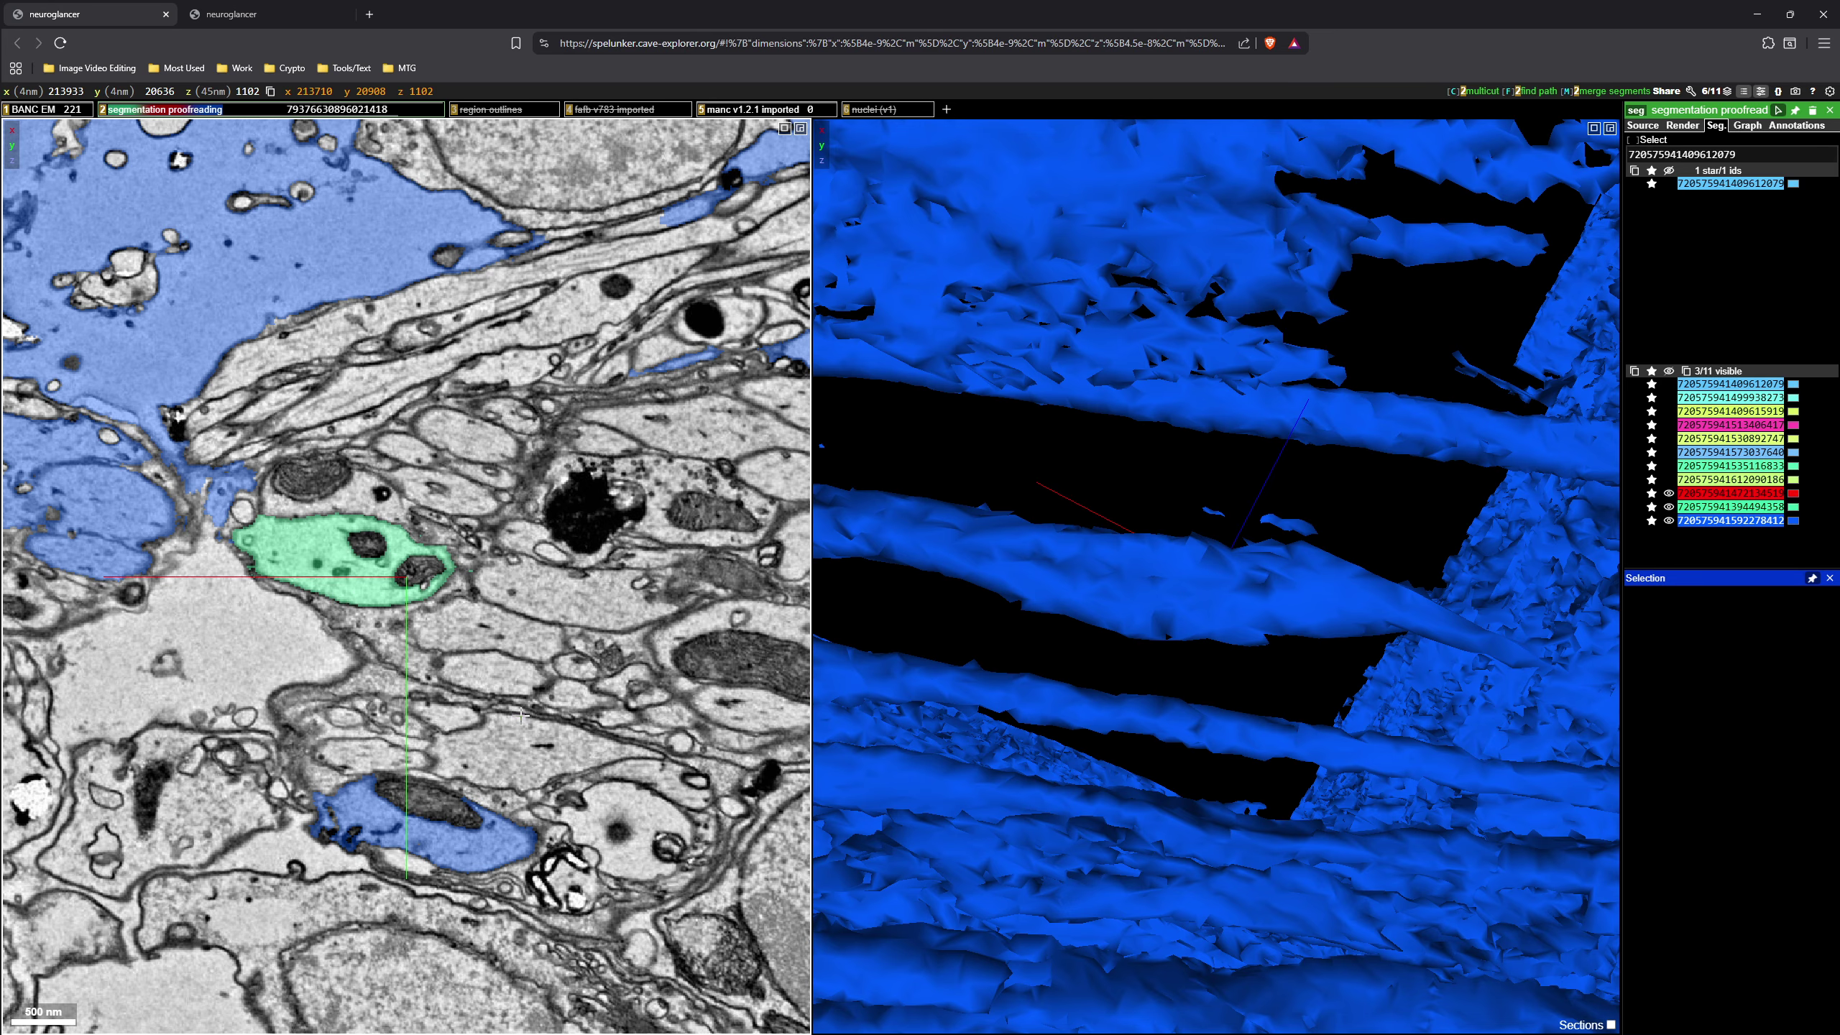
scroll(621, 674, down, 18)
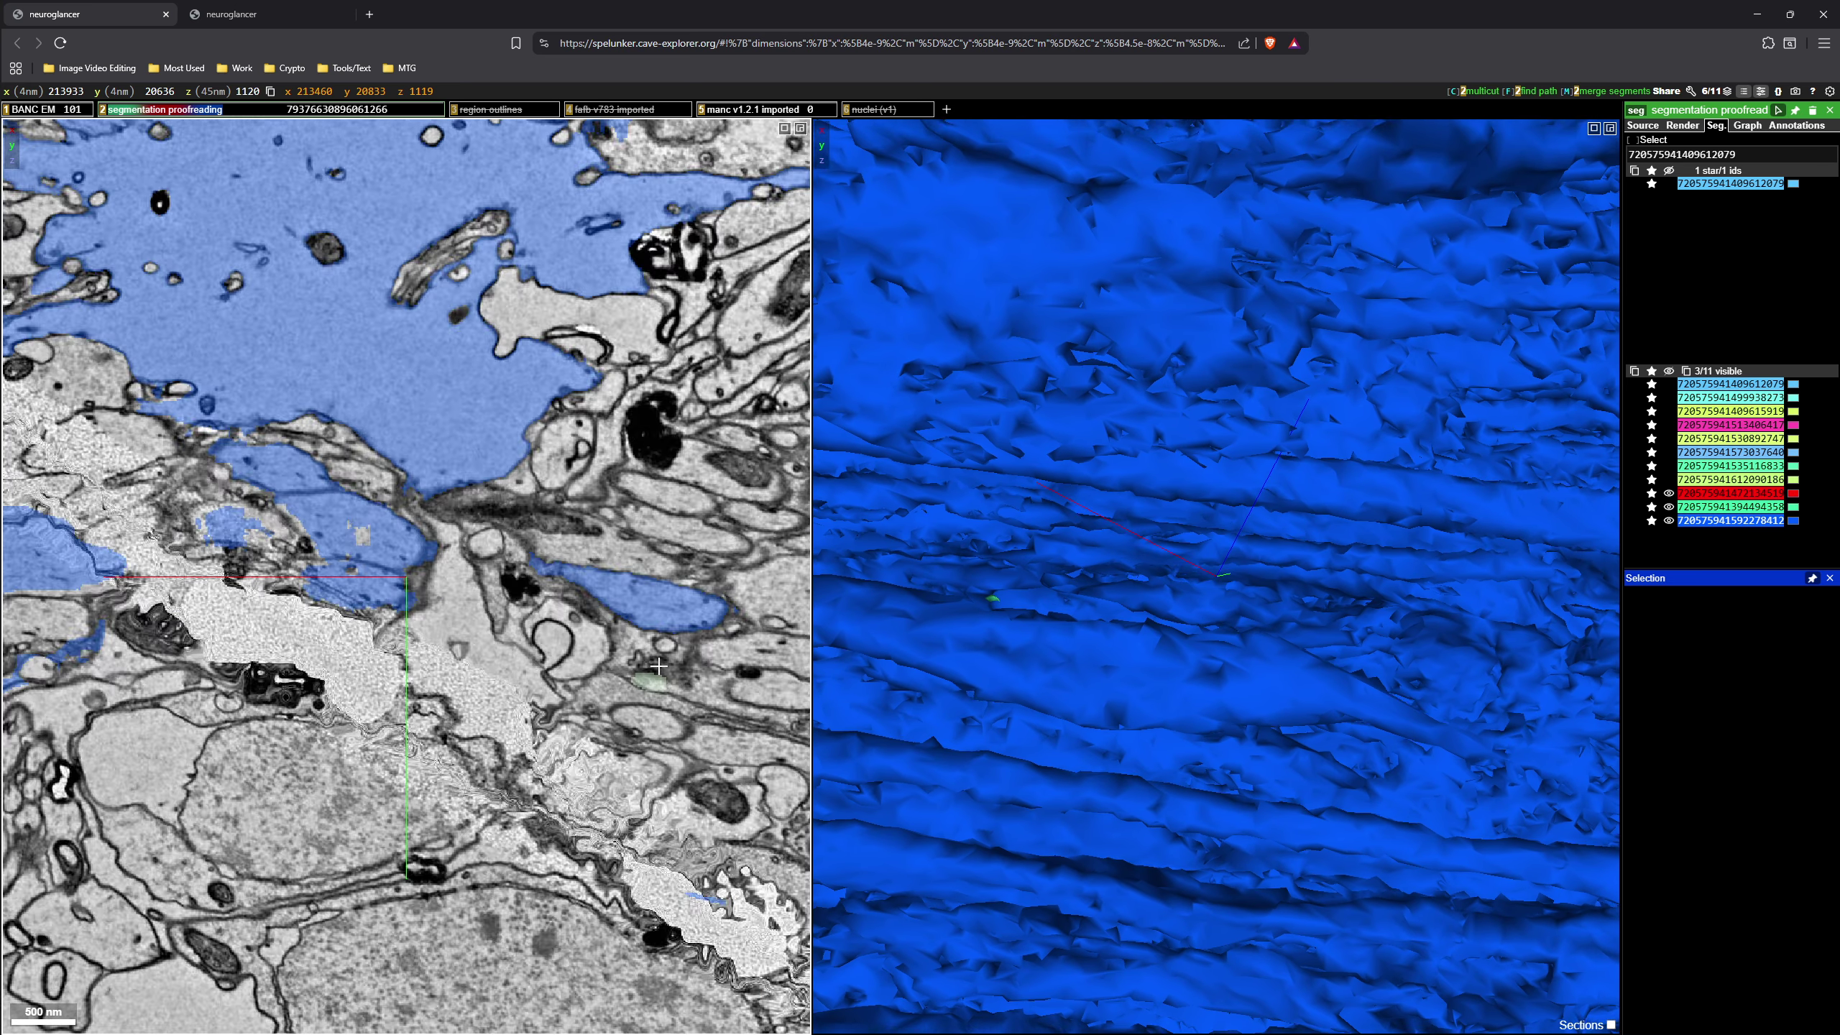
scroll(567, 591, down, 17)
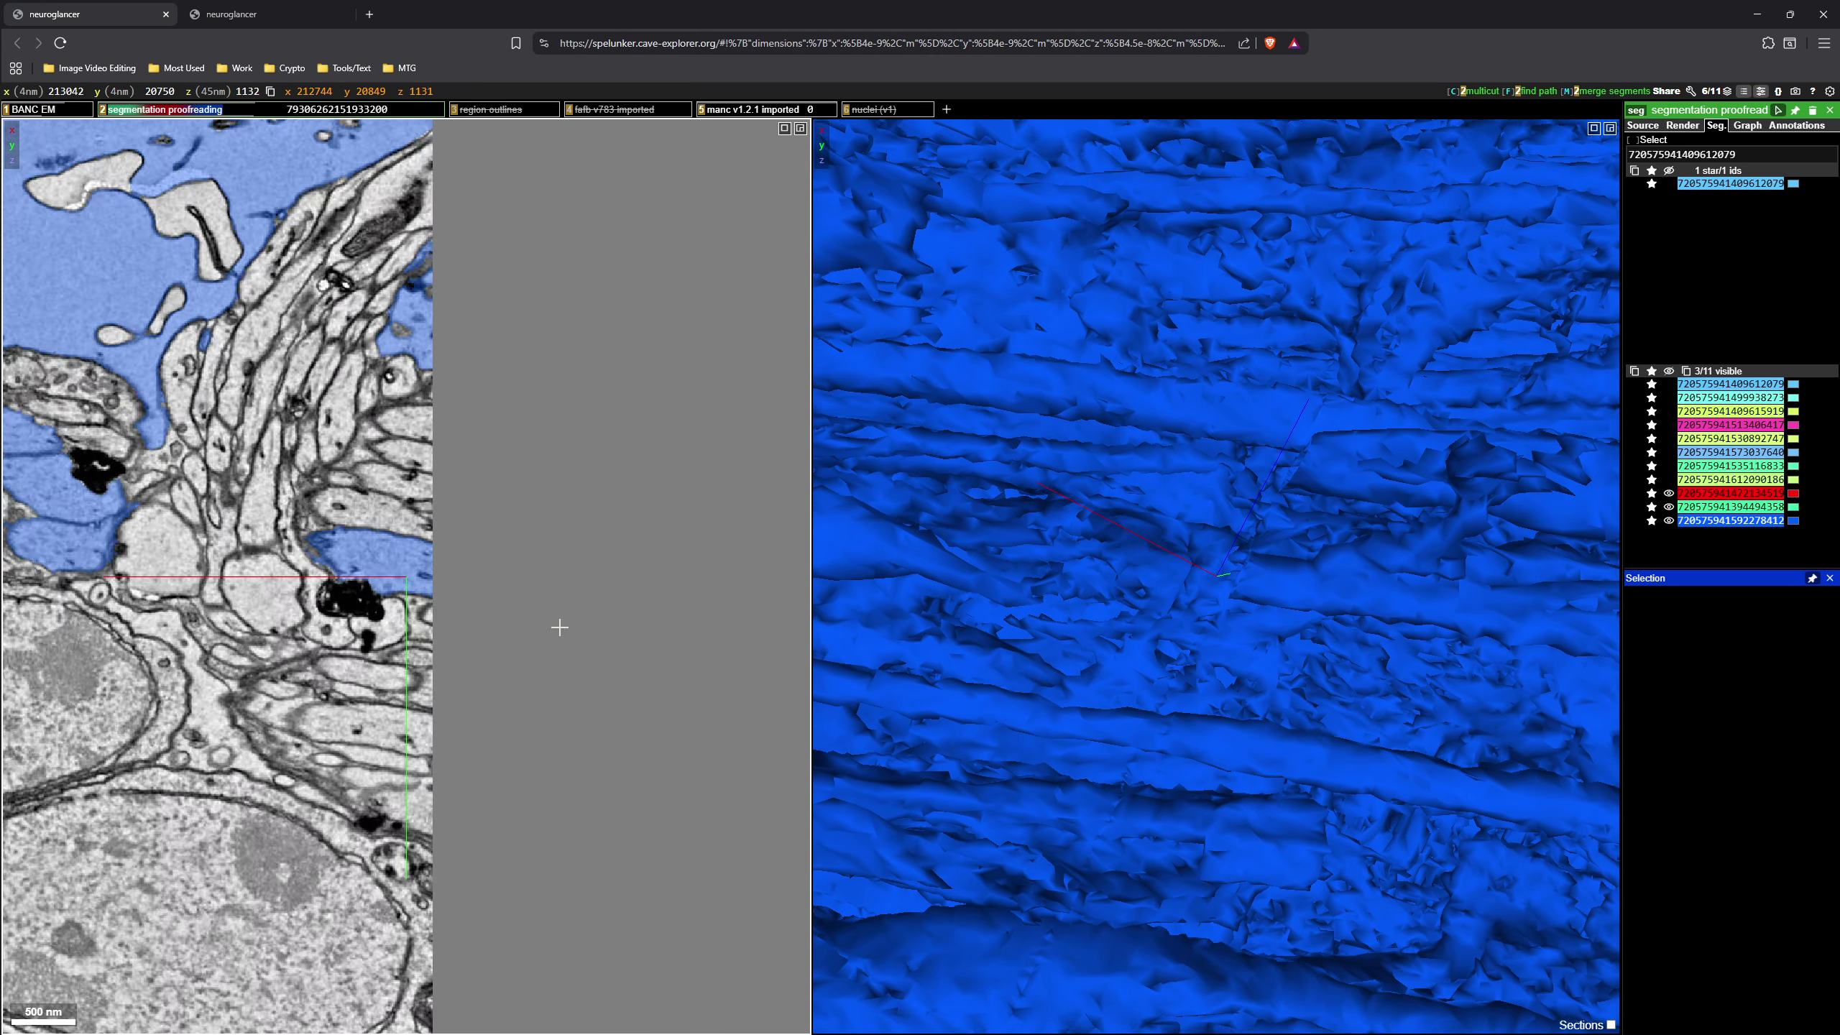
scroll(458, 684, down, 5)
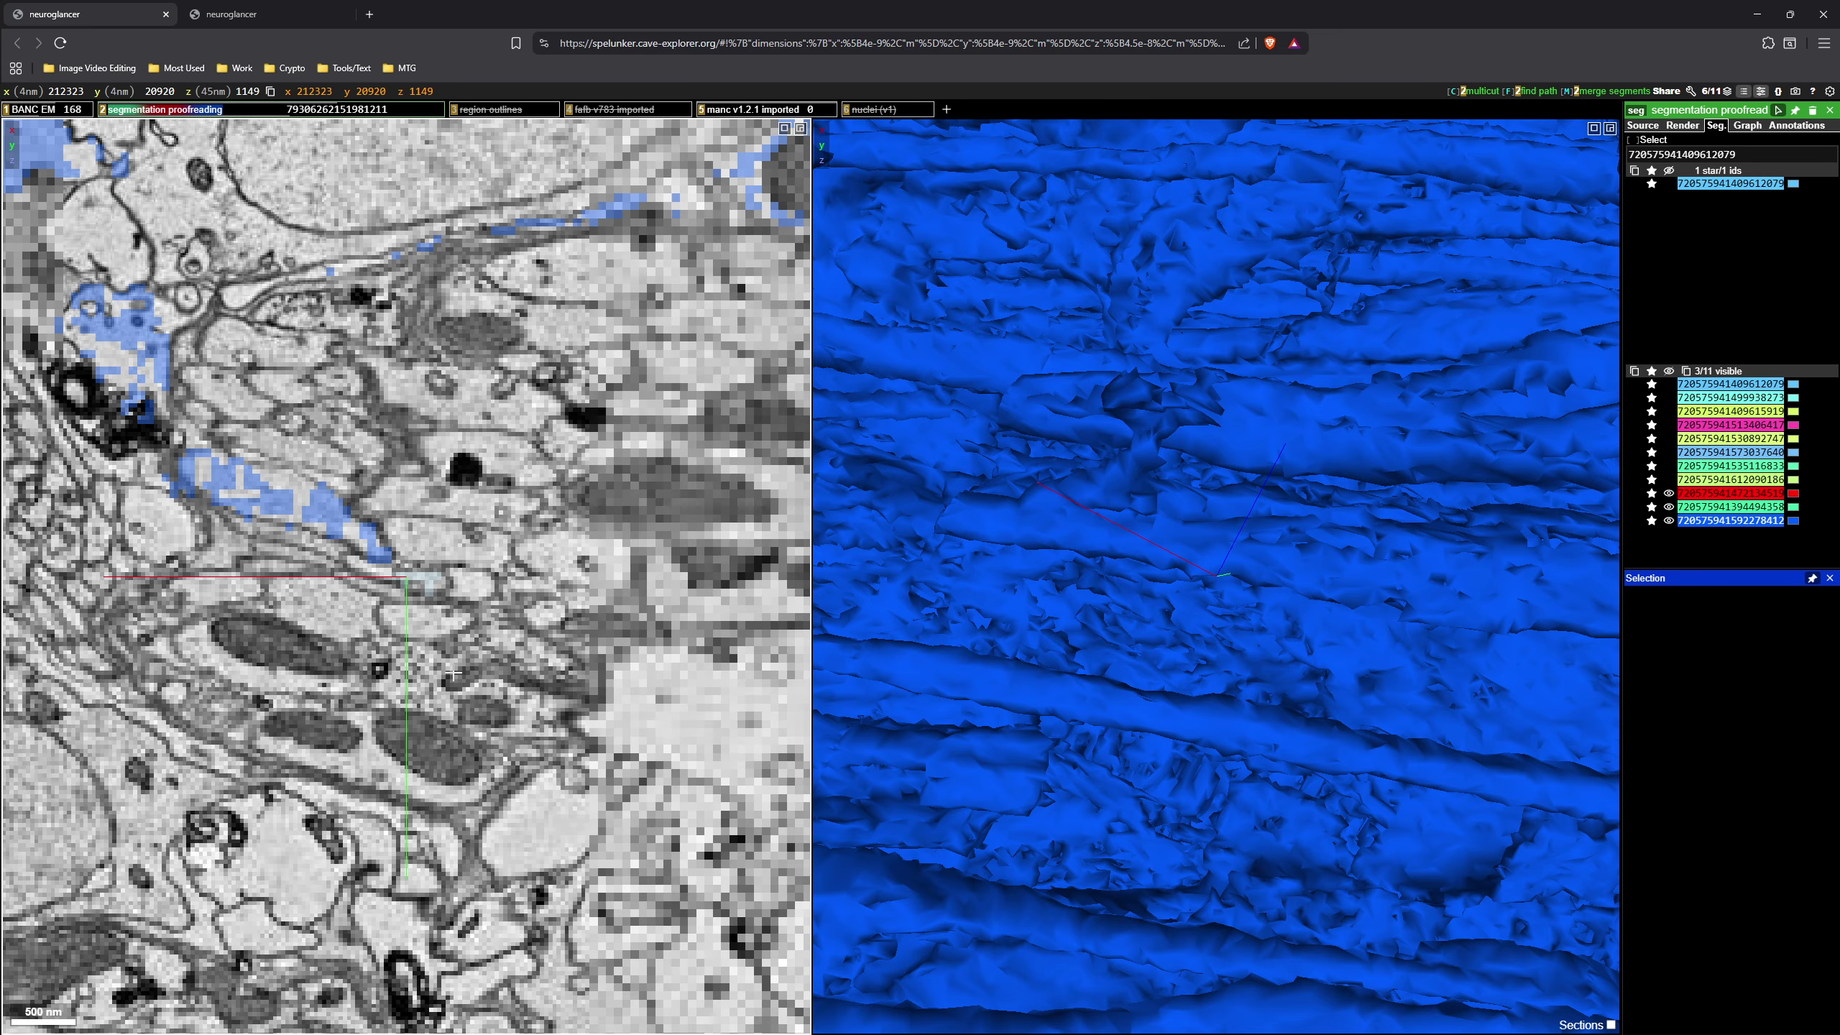
scroll(456, 676, down, 3)
scroll(454, 667, up, 2)
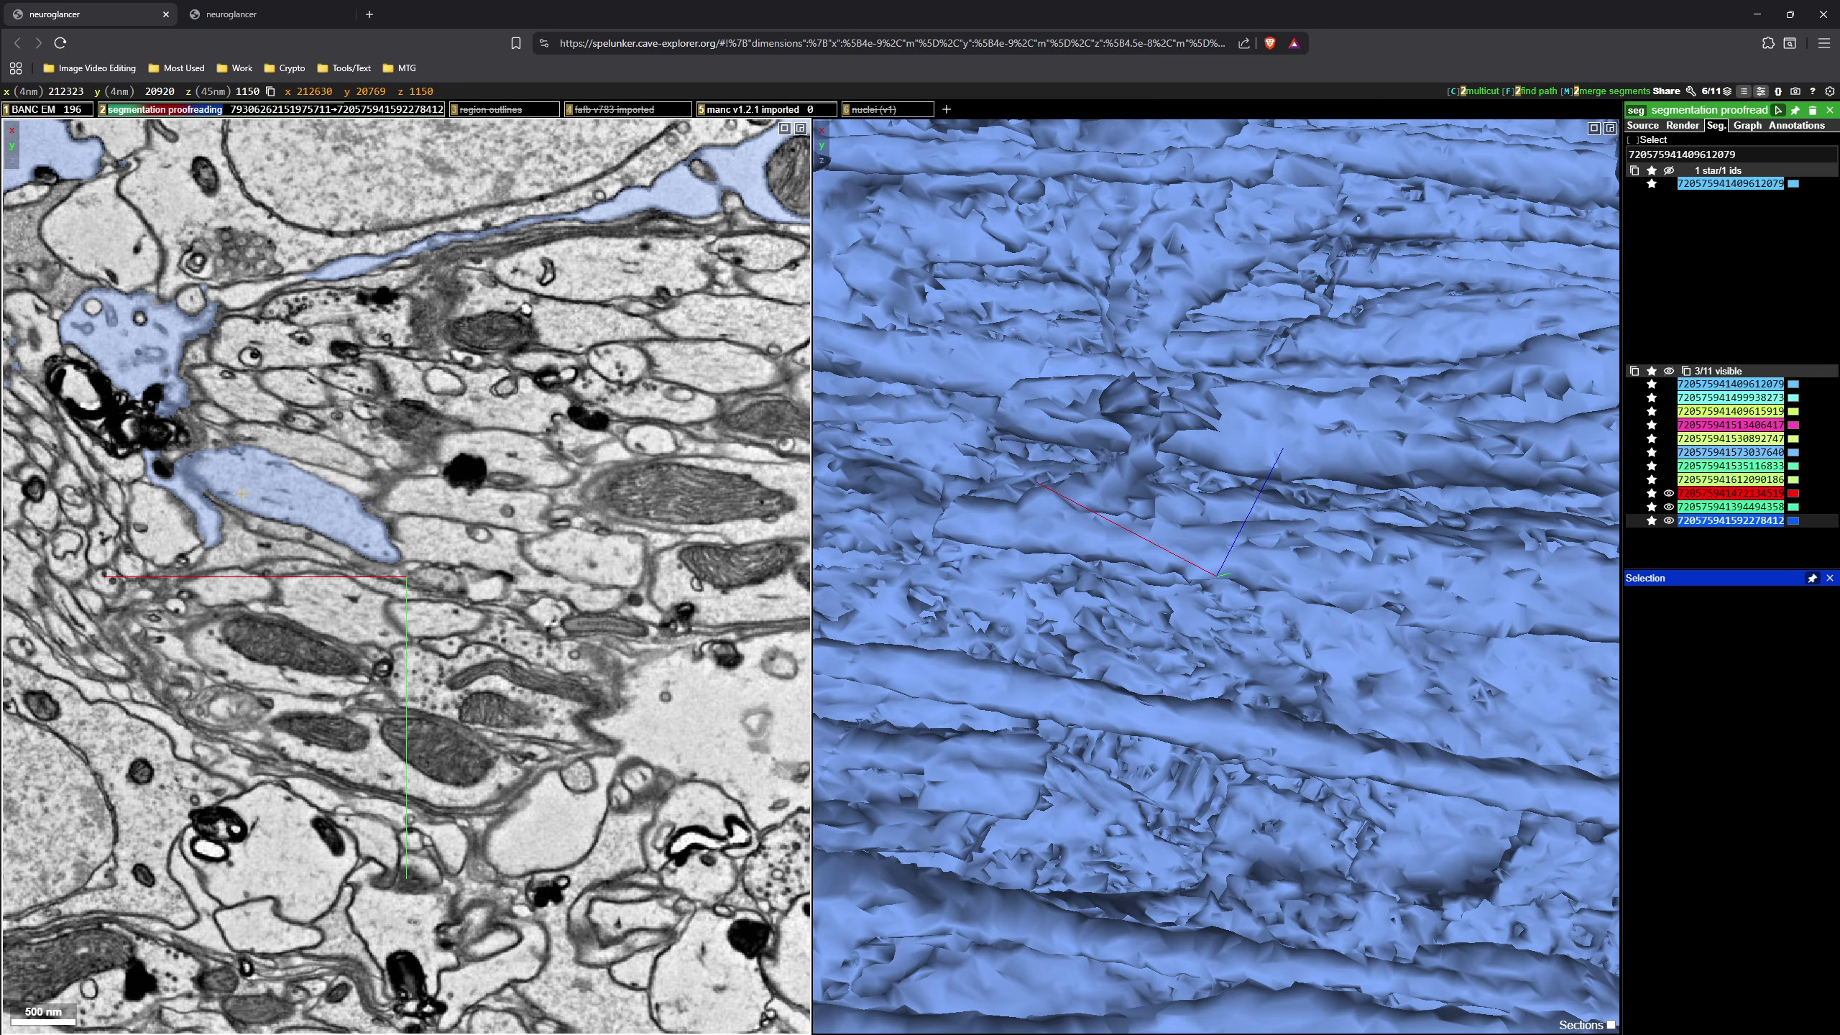
- Split the next axon piece from the blue merged segment with Multicut, placing red points at z 1150 and blue points at z 1159
key(c)
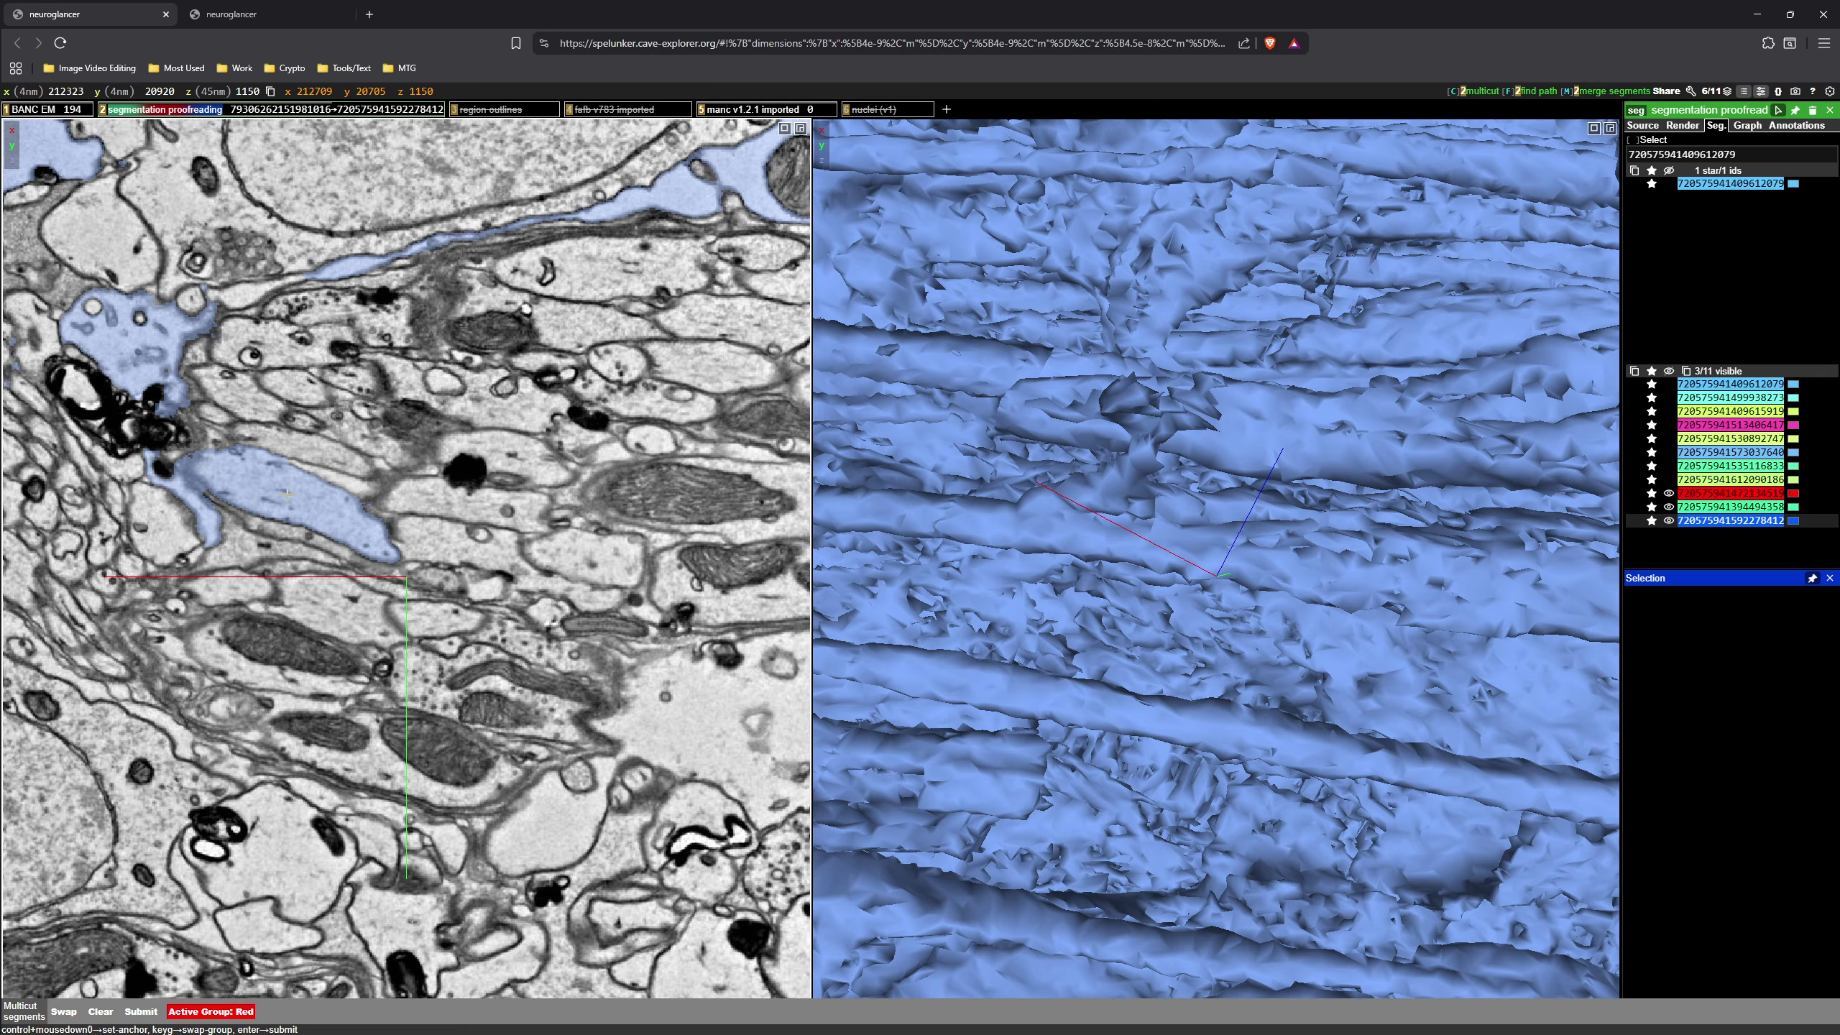
ctrl+click(207, 465)
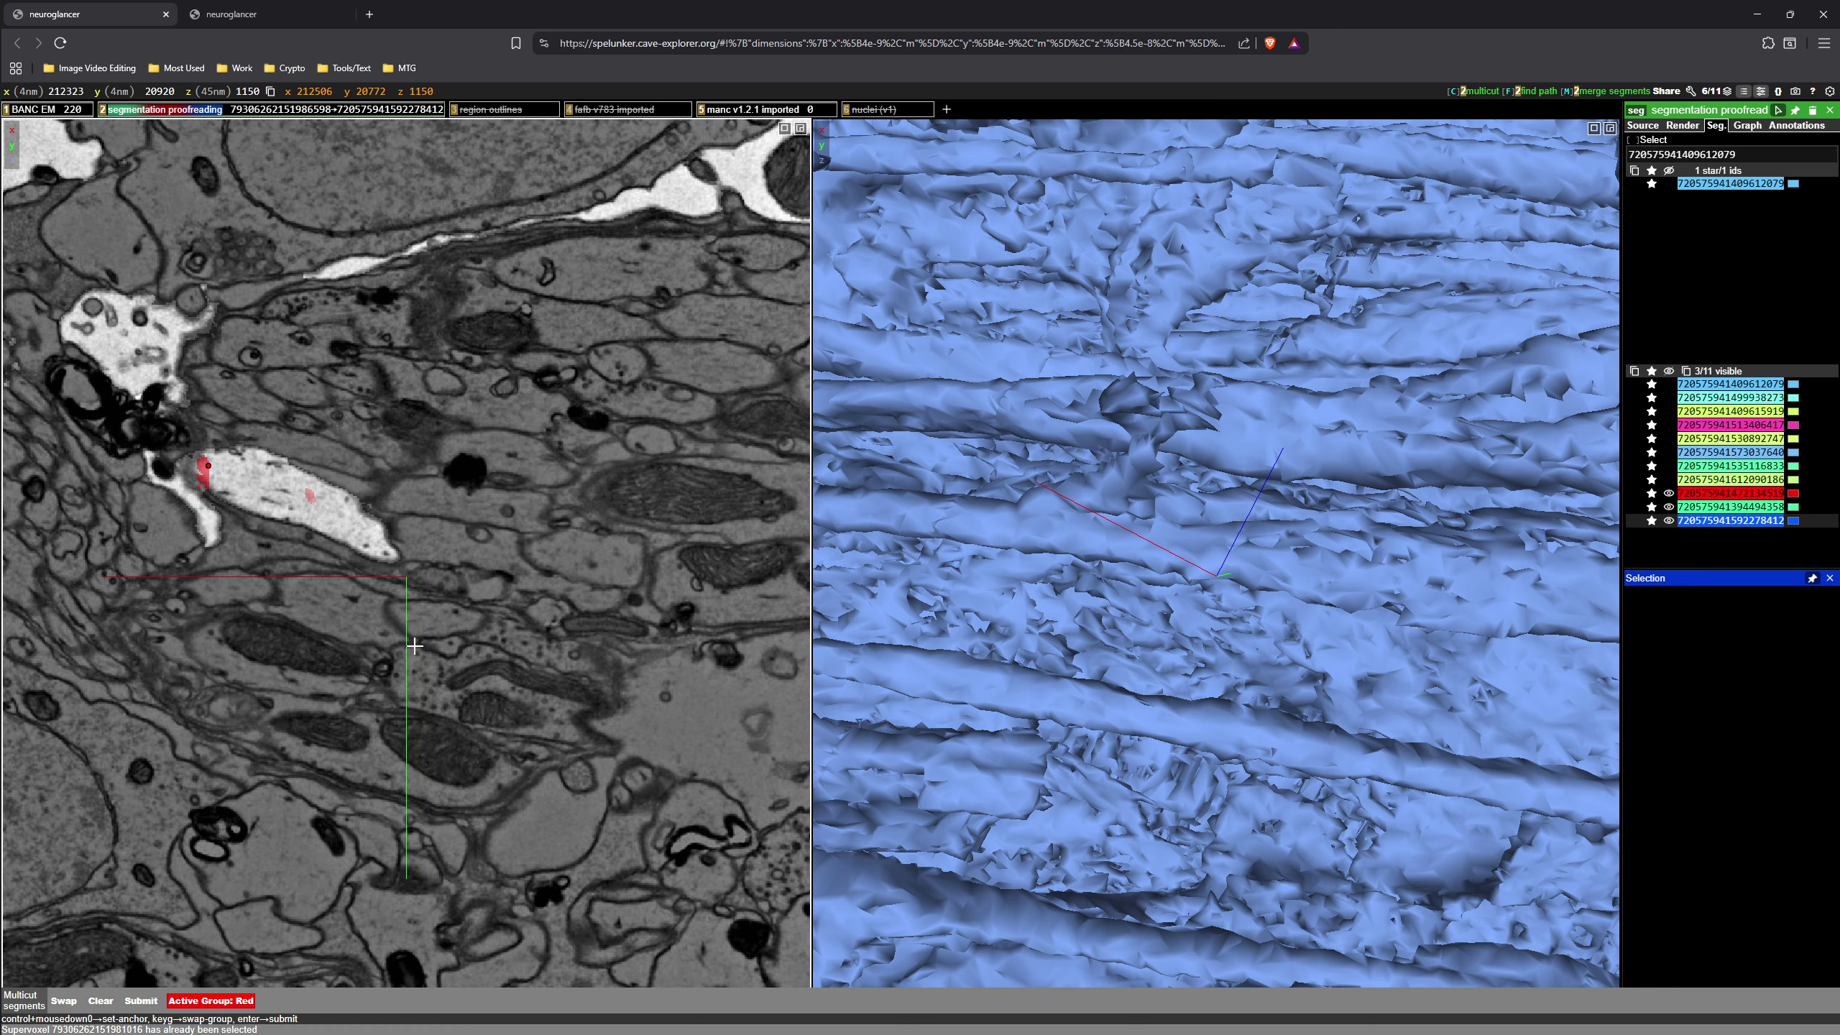
scroll(416, 646, down, 9)
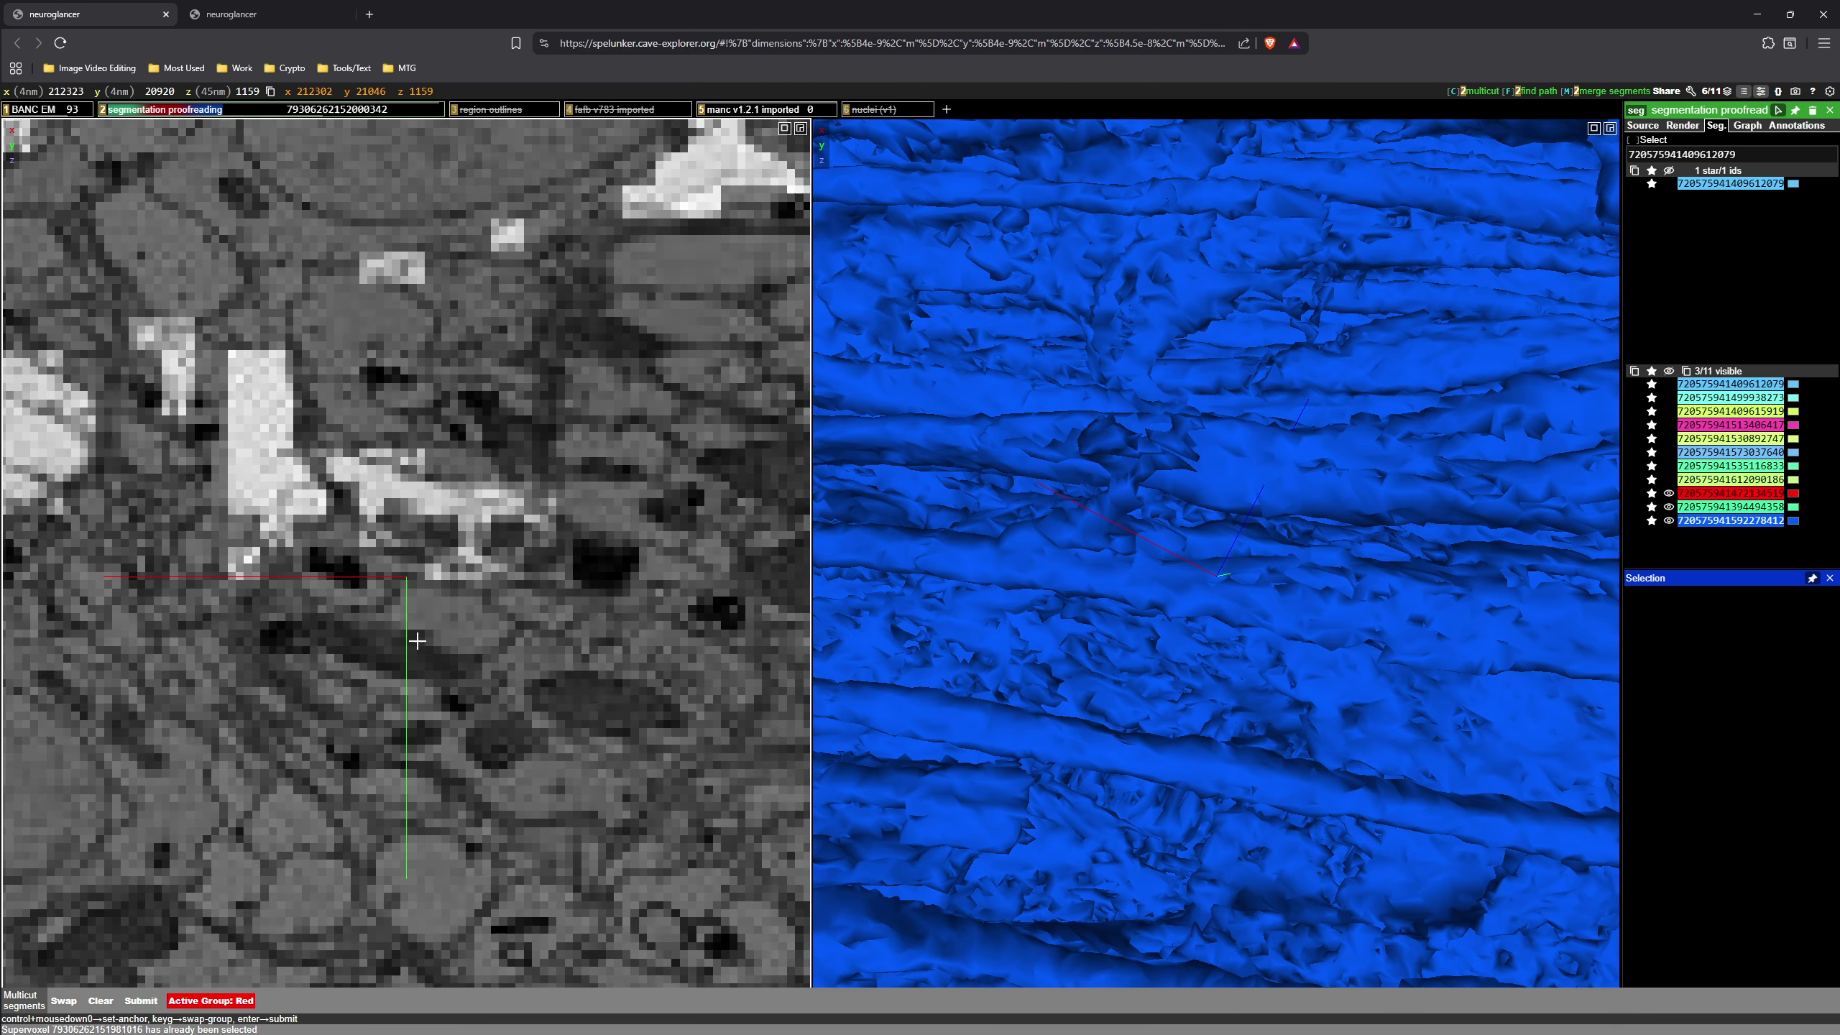
key(g)
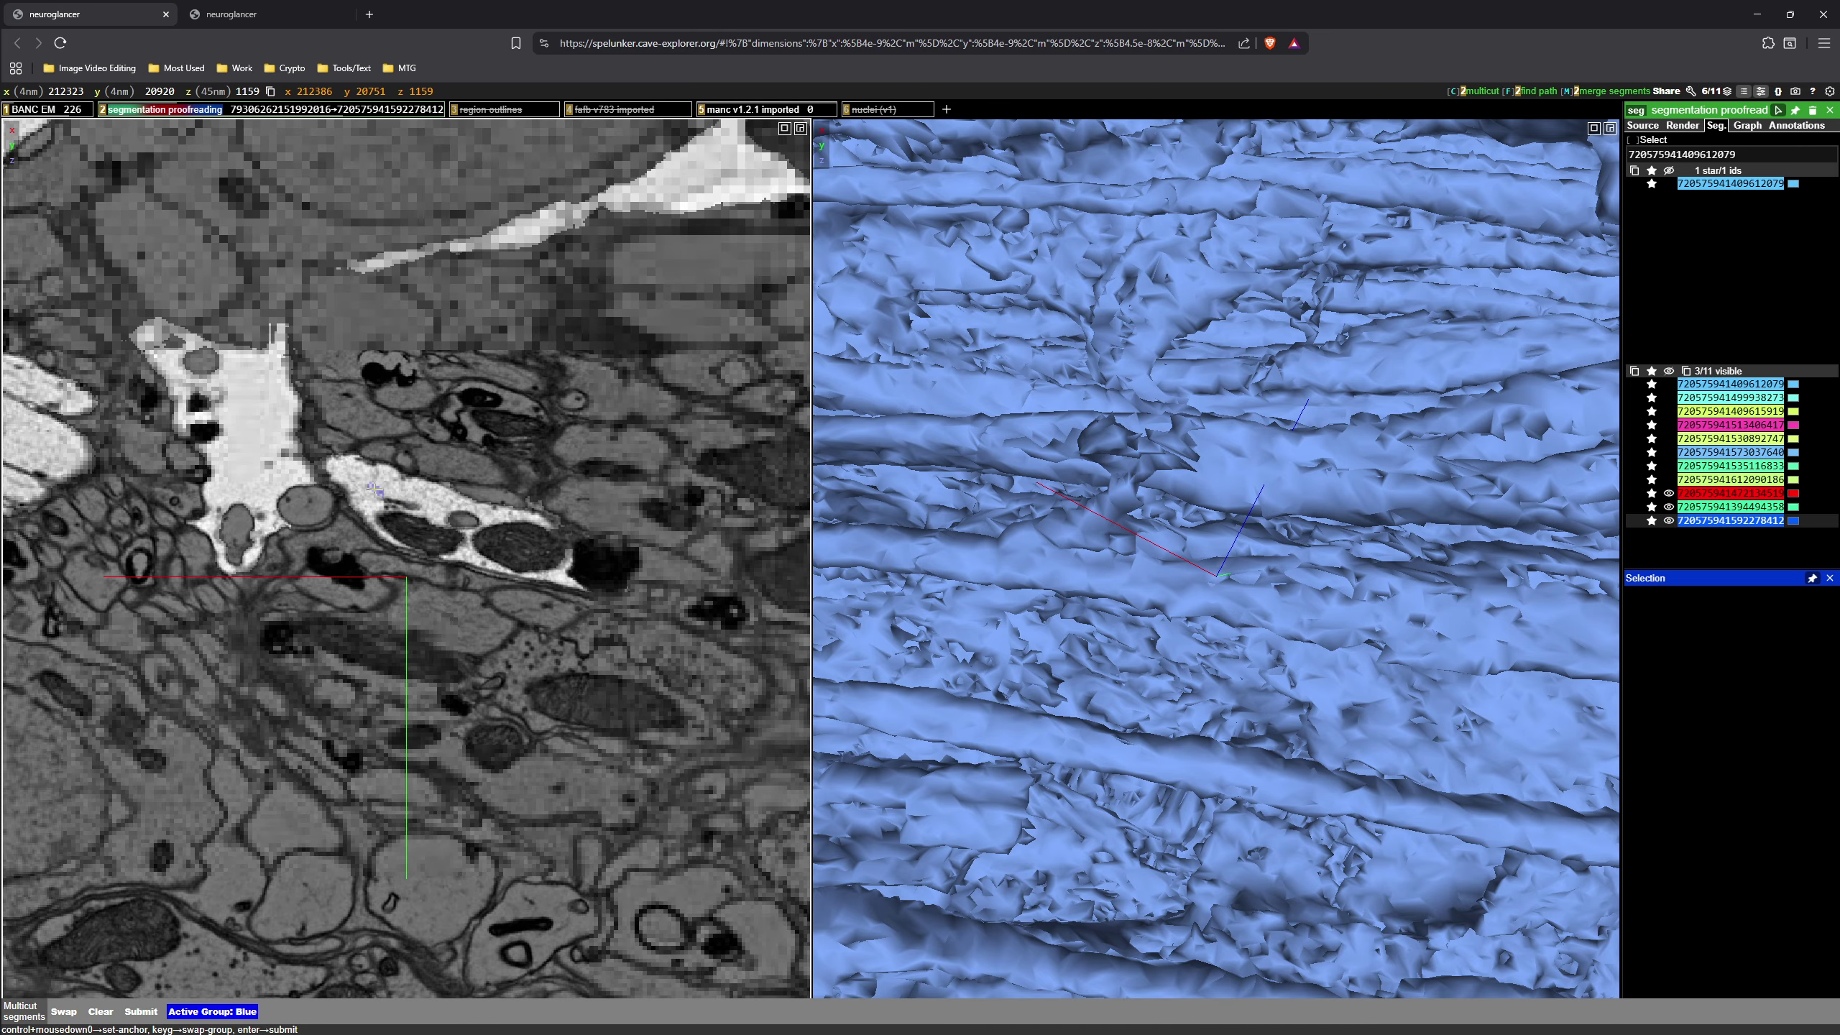
ctrl+click(514, 515)
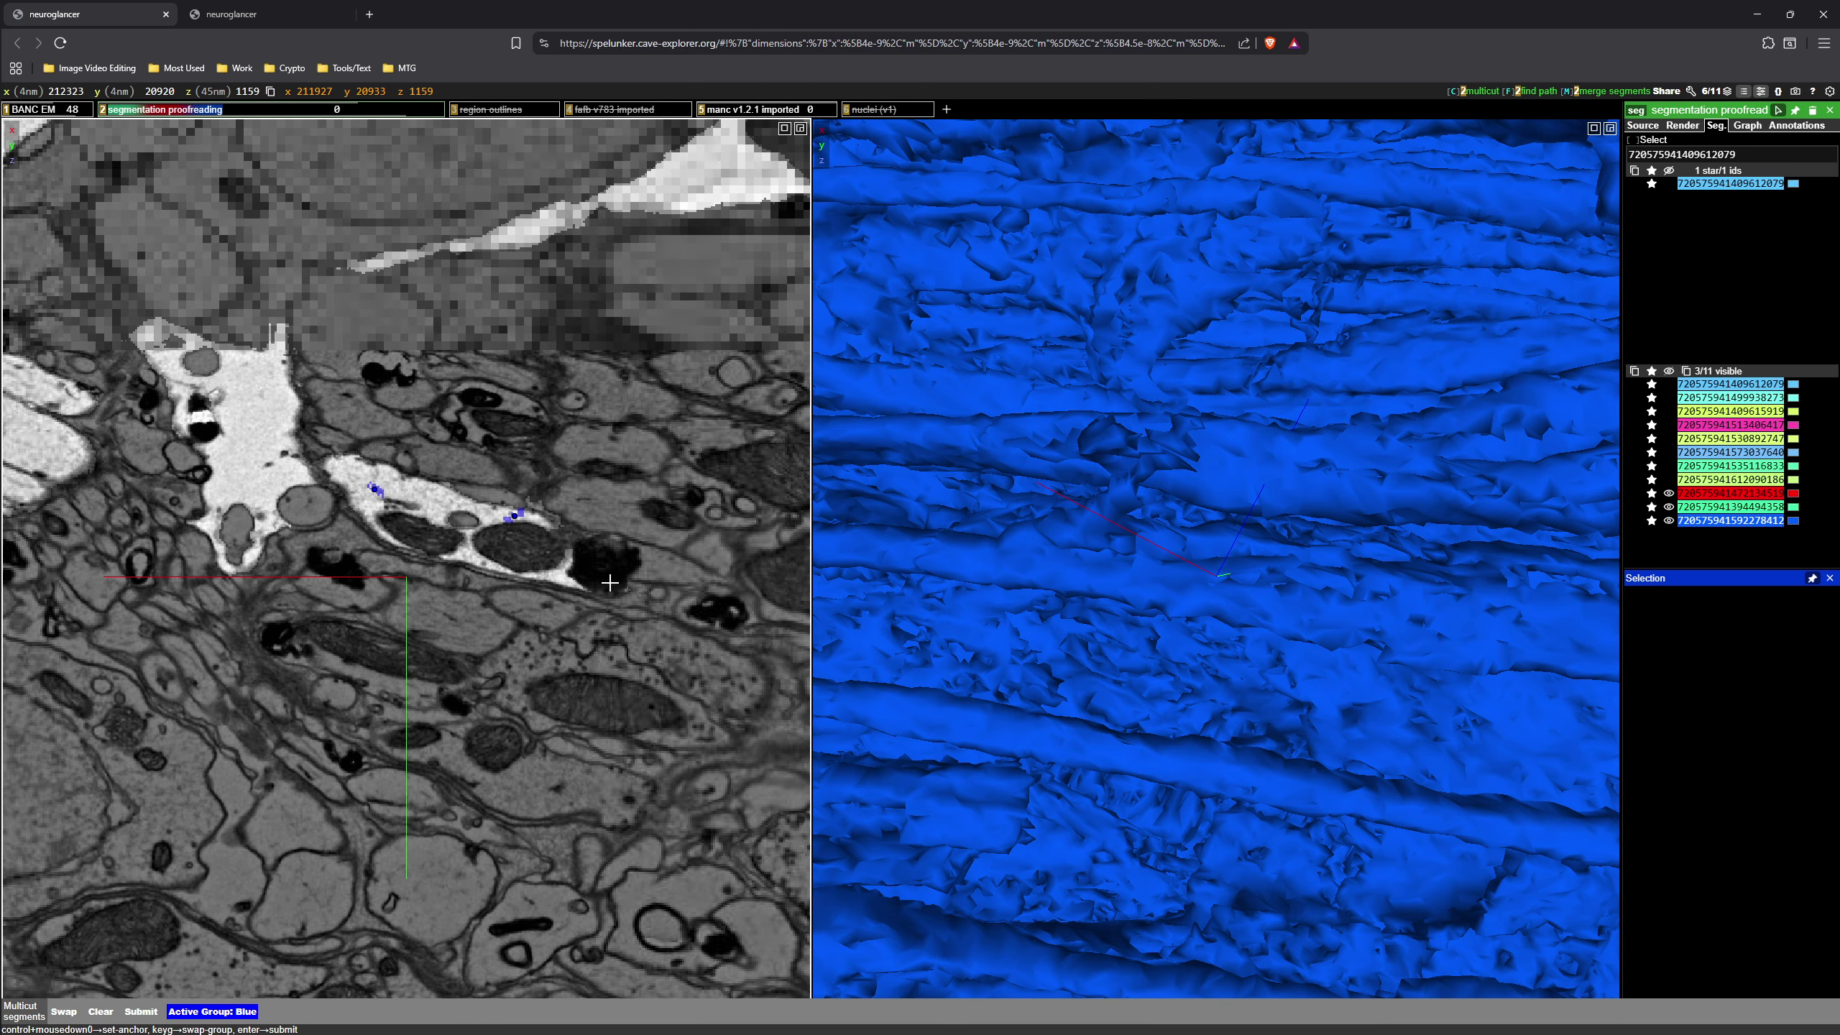
key(Return)
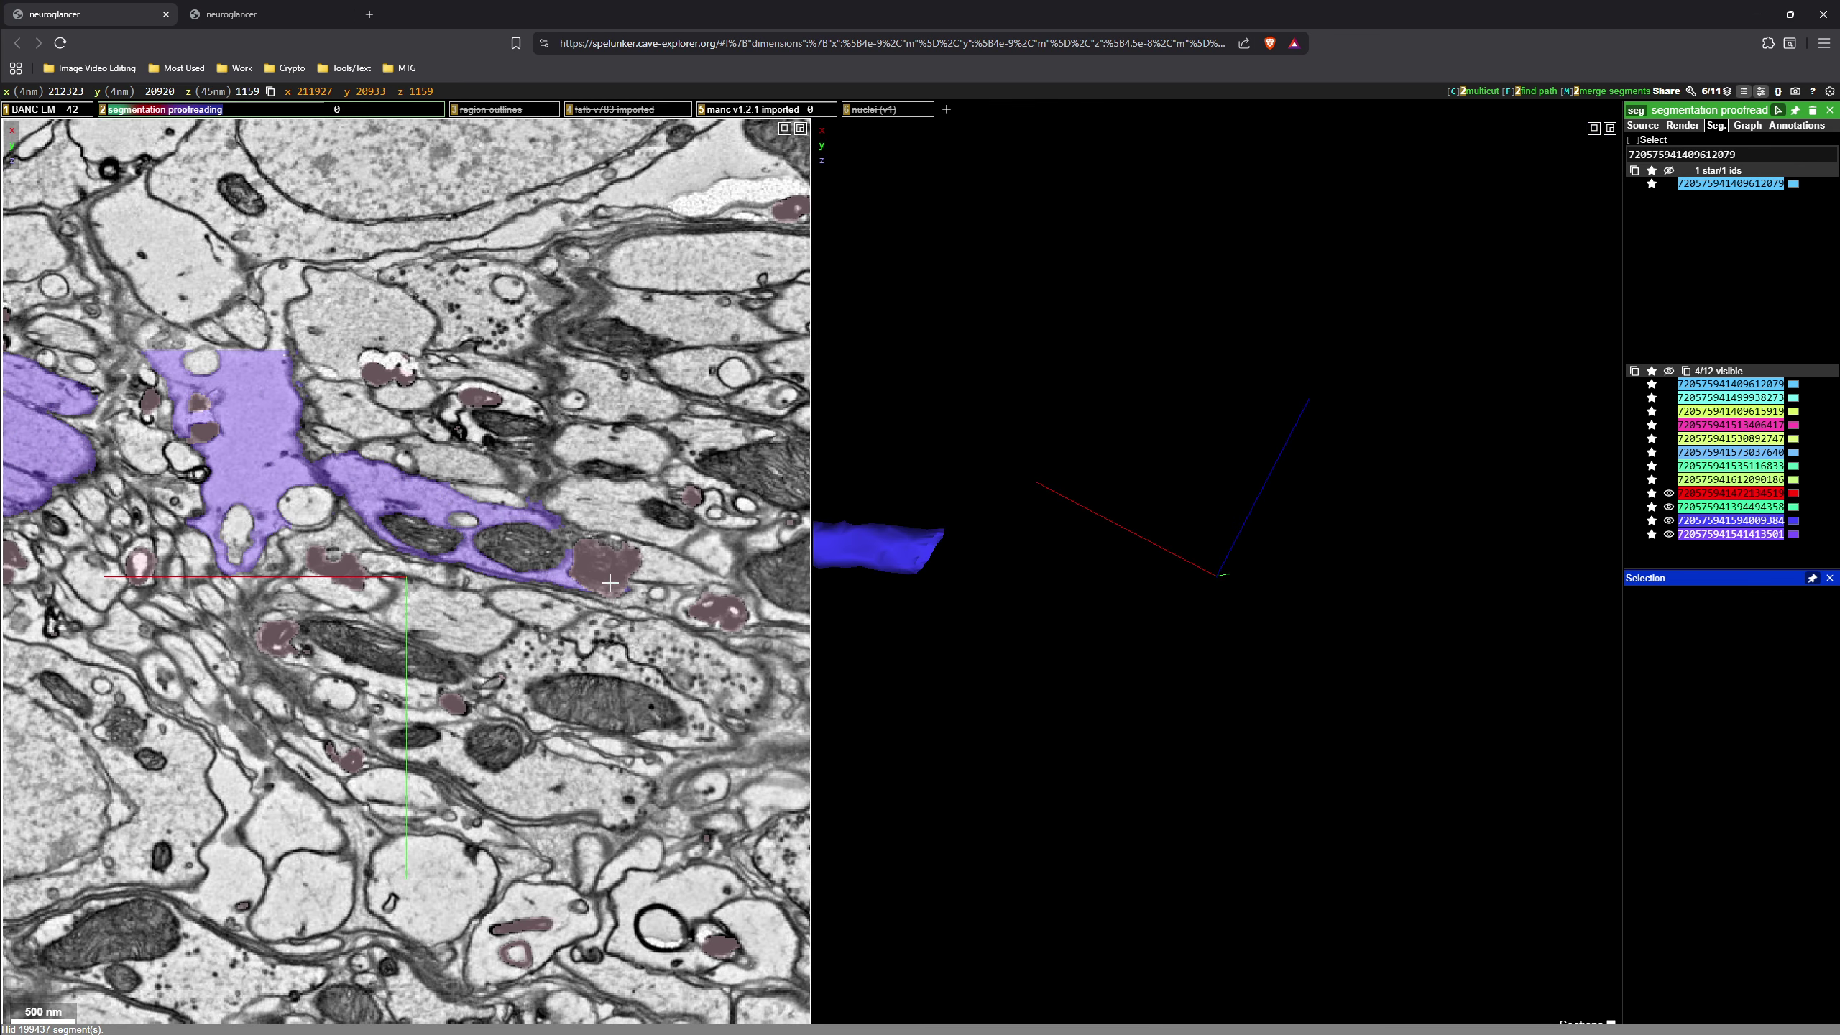
- Compare the split axon's cross-sections at z 1155 and 1159, and follow its purple merged continuation to z 1182
scroll(385, 509, up, 4)
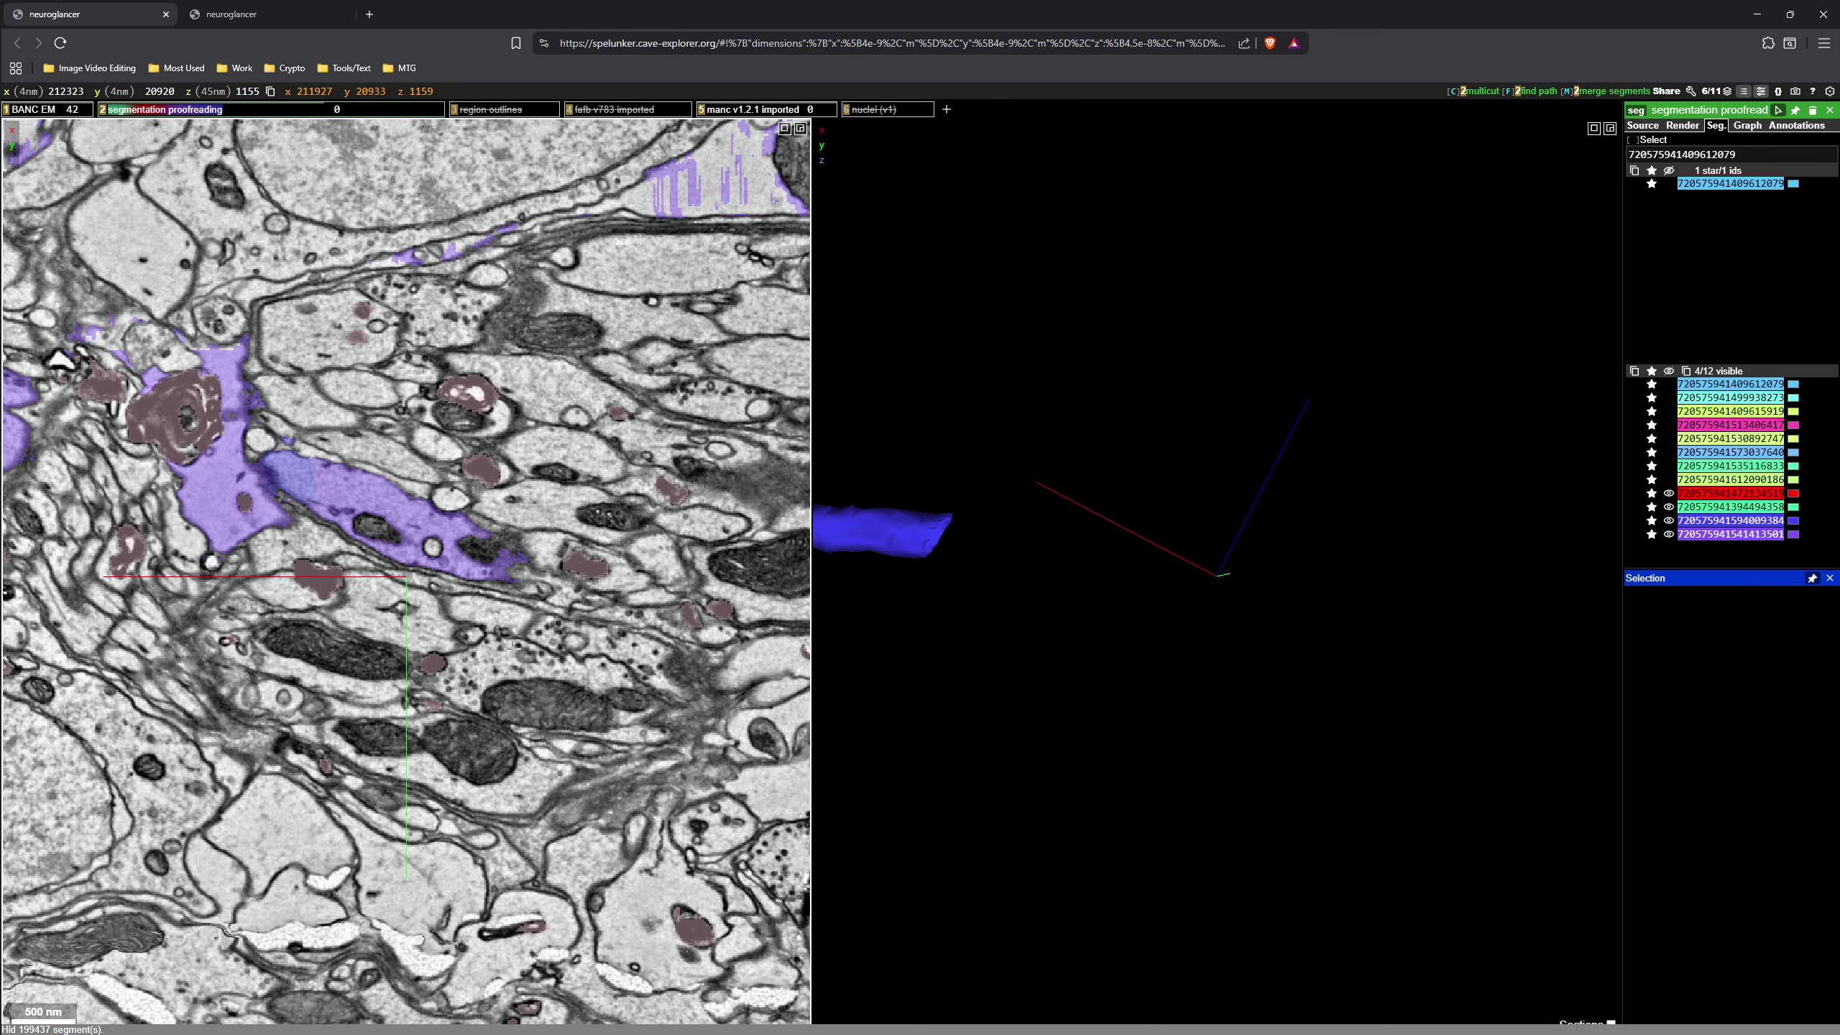
scroll(321, 468, down, 4)
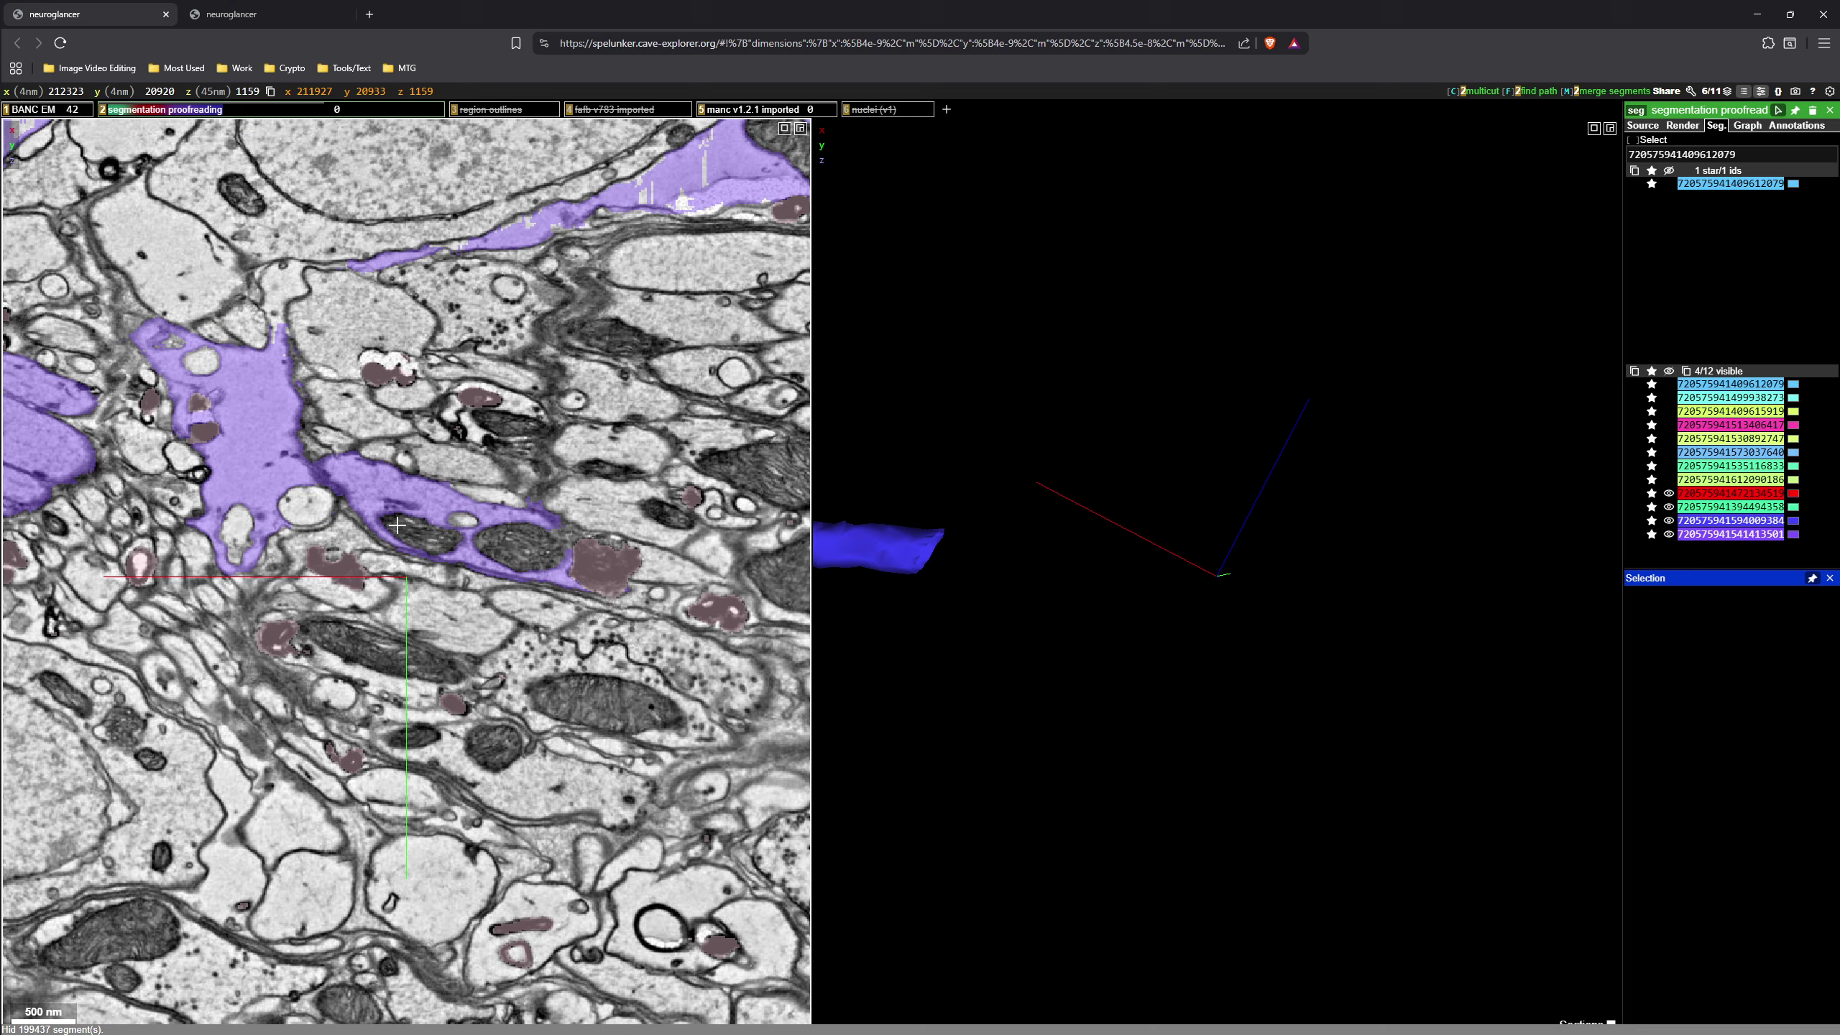
scroll(362, 475, down, 6)
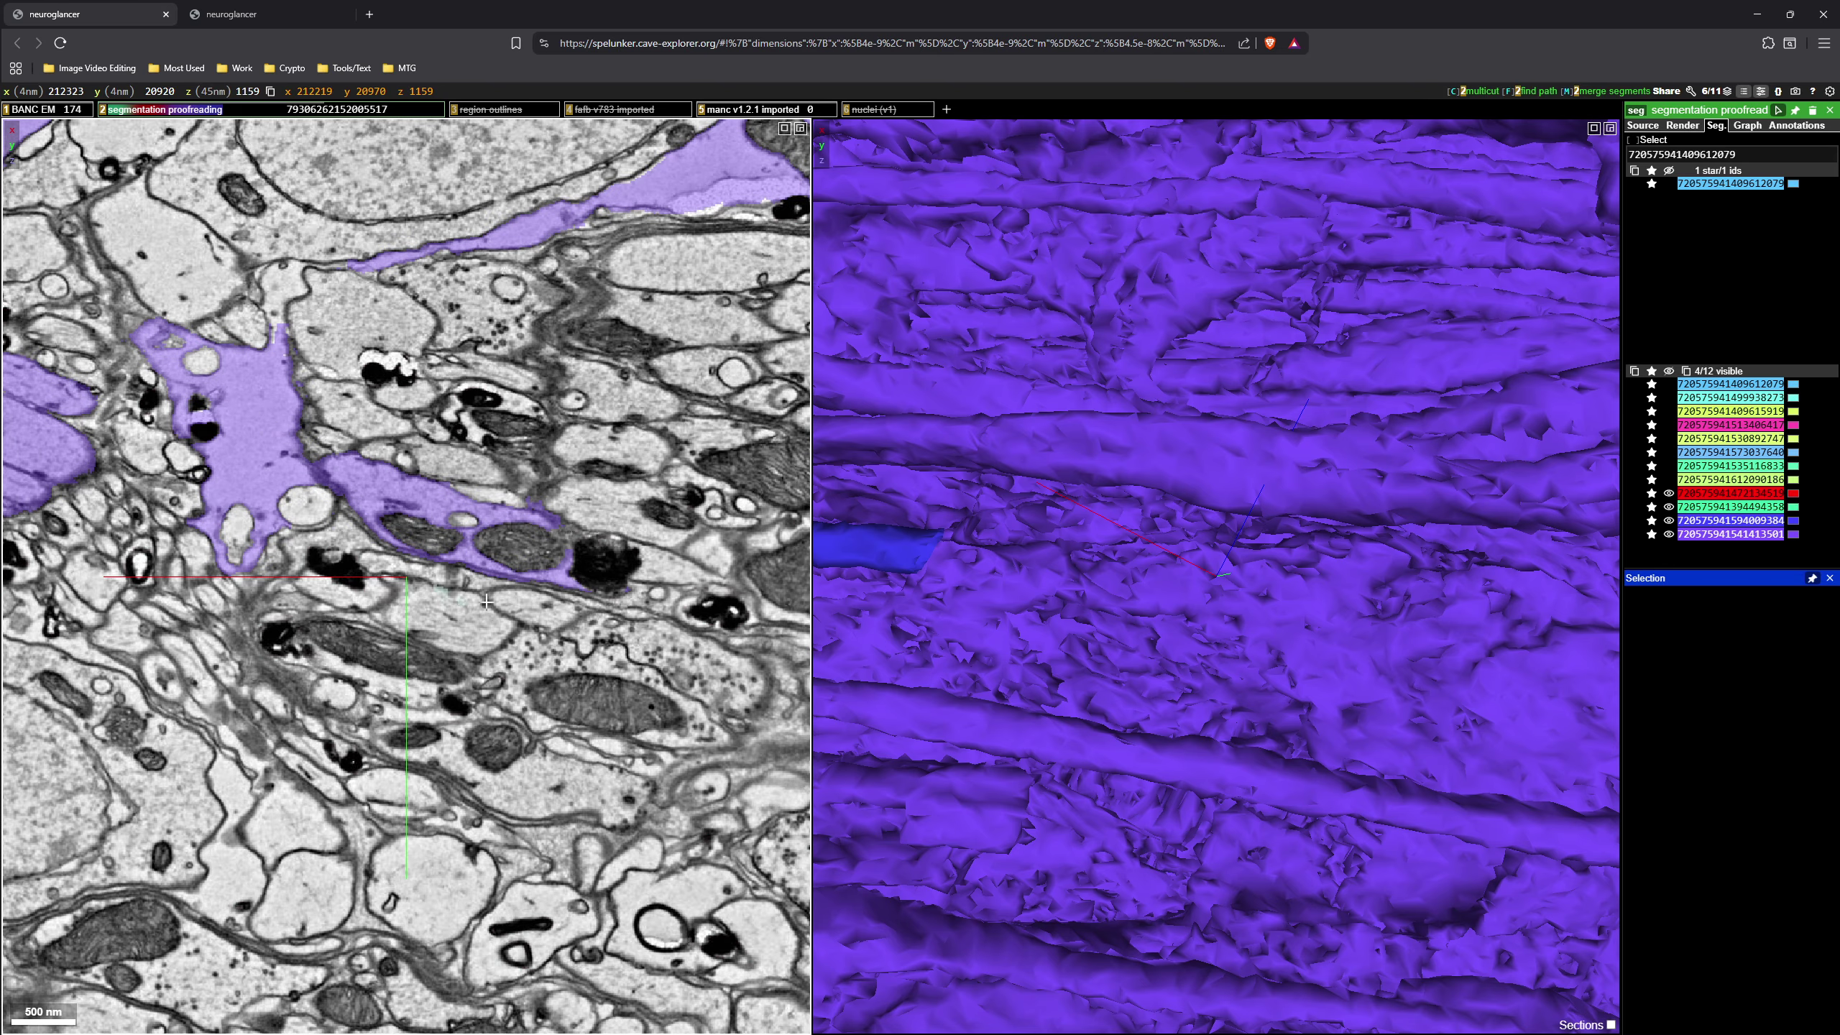
scroll(531, 612, down, 6)
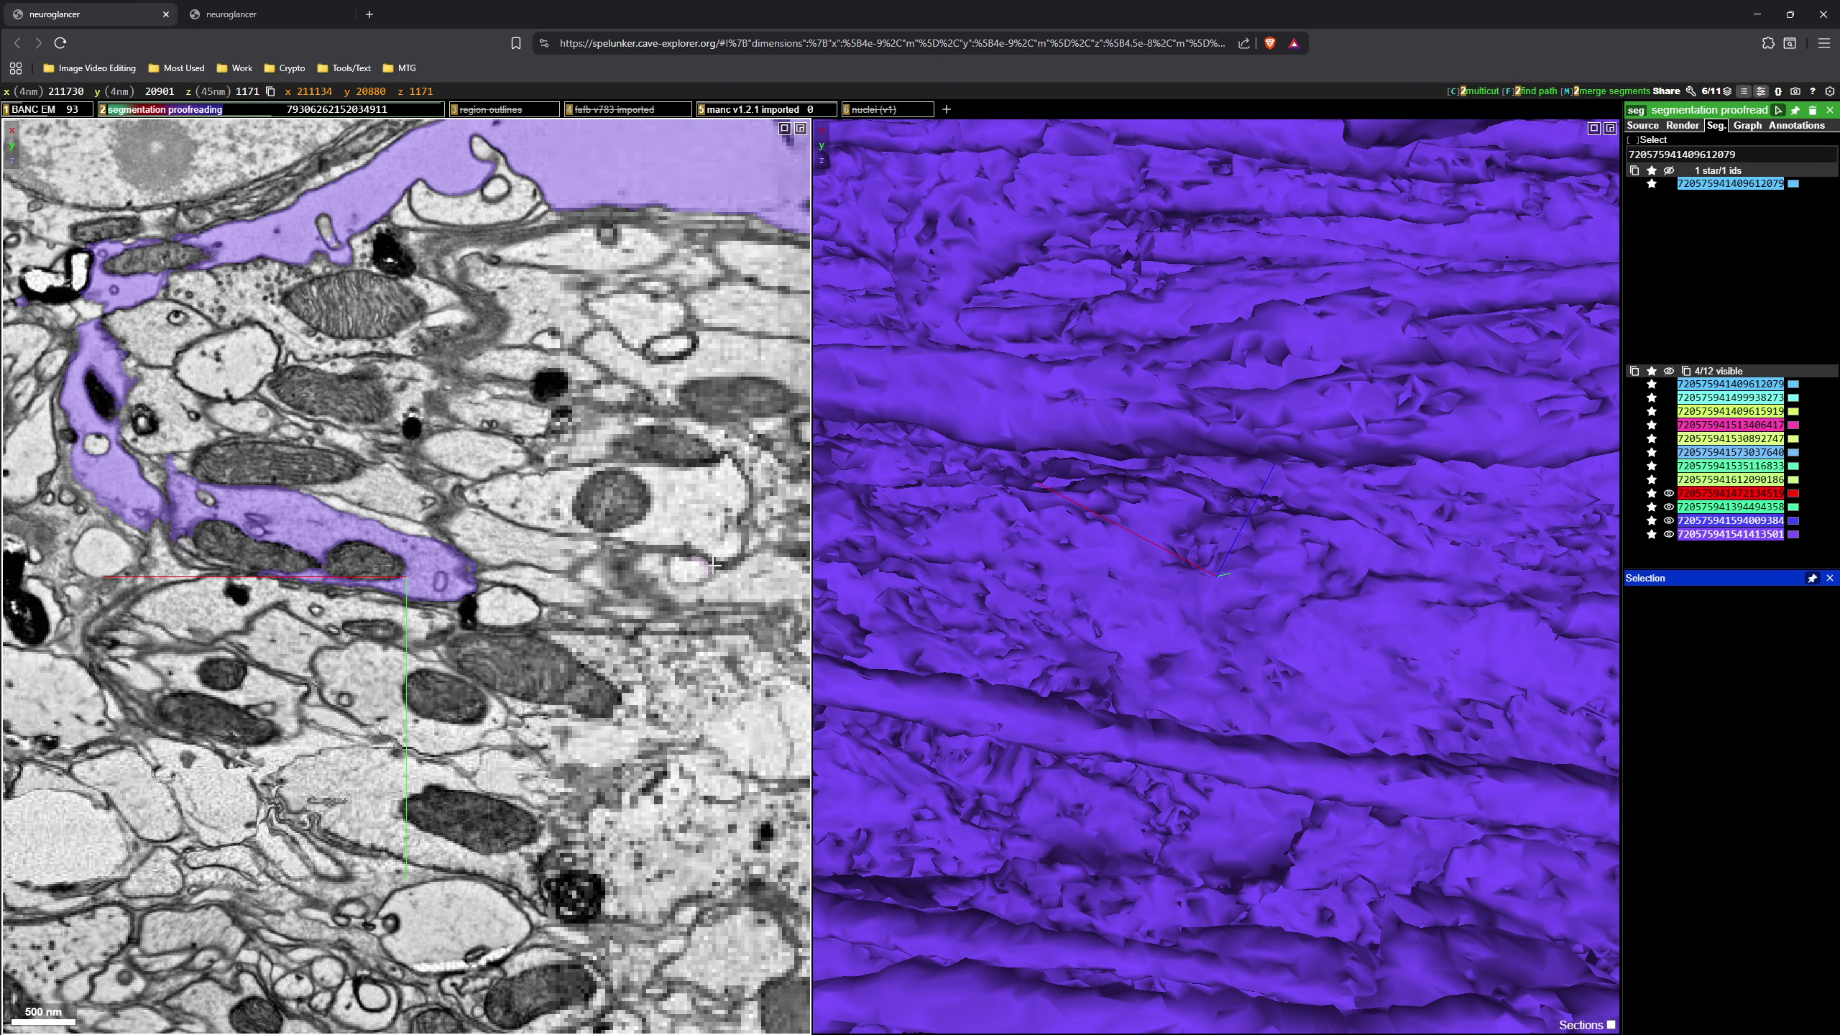
scroll(500, 580, down, 11)
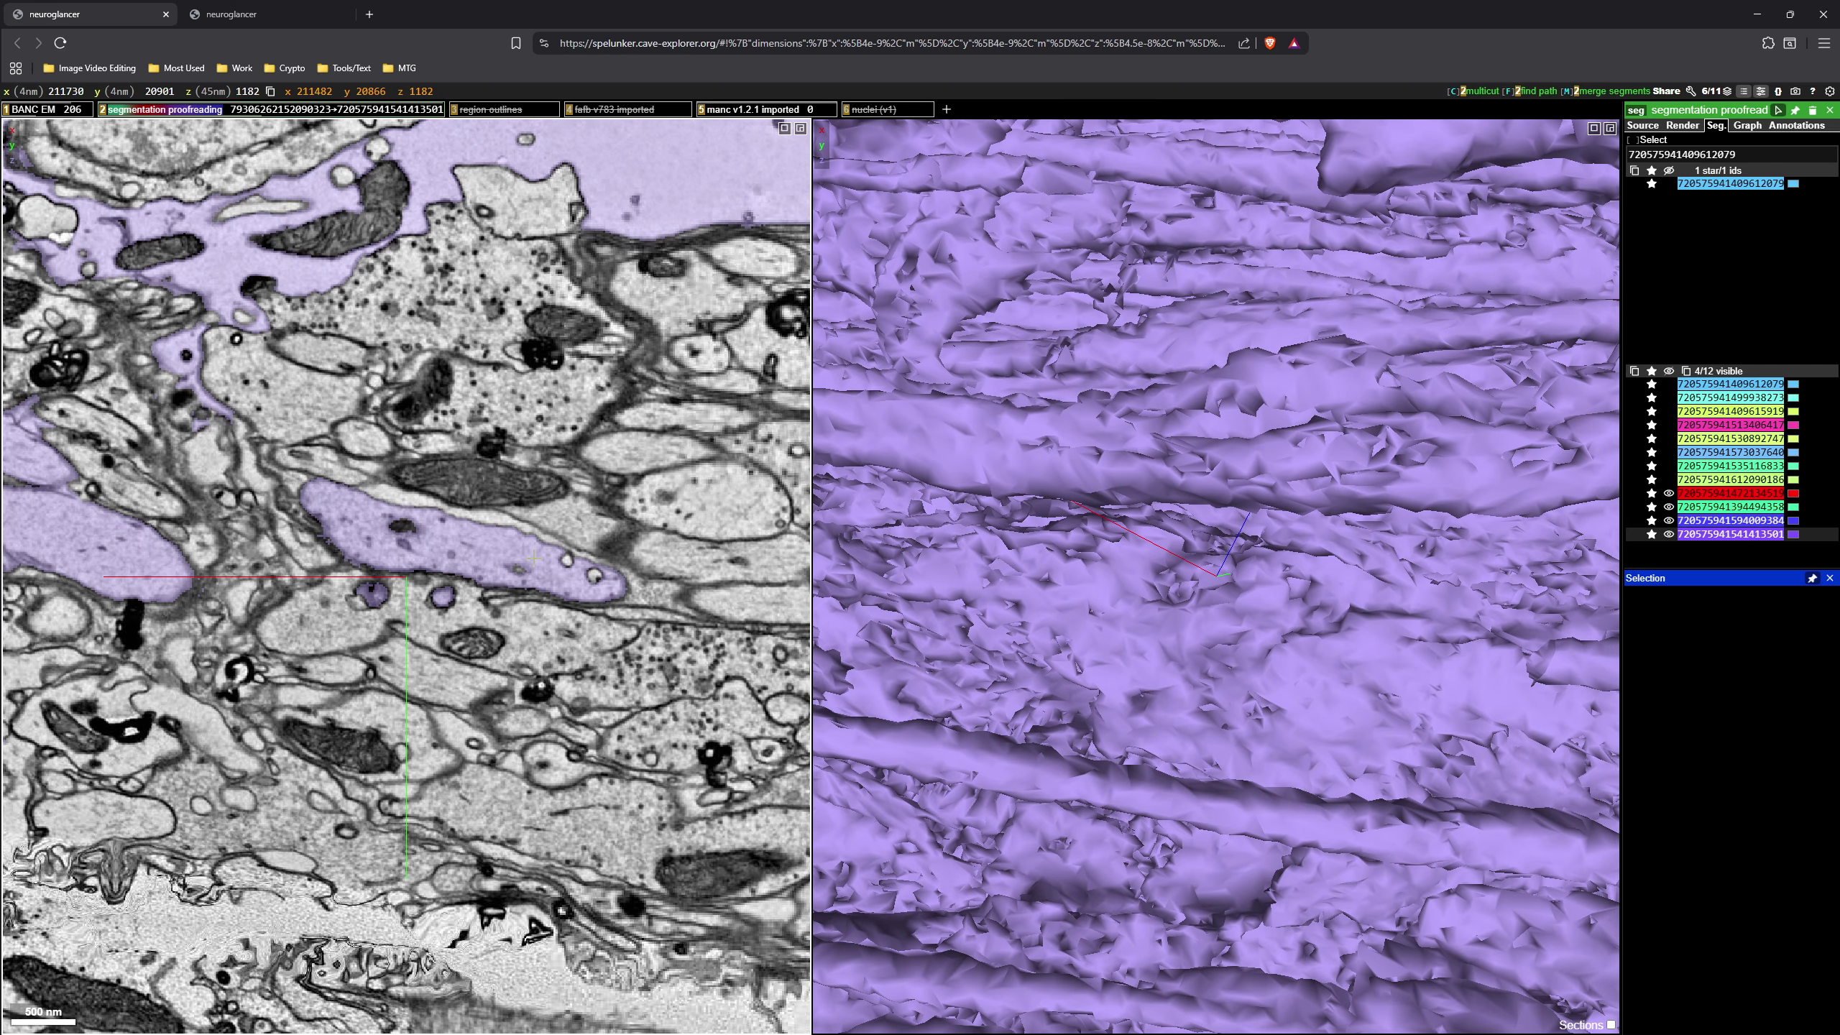
- Try to split the purple axon profile within slice z 1182 using red and blue Multicut points along its length, and clear the placed points
key(c)
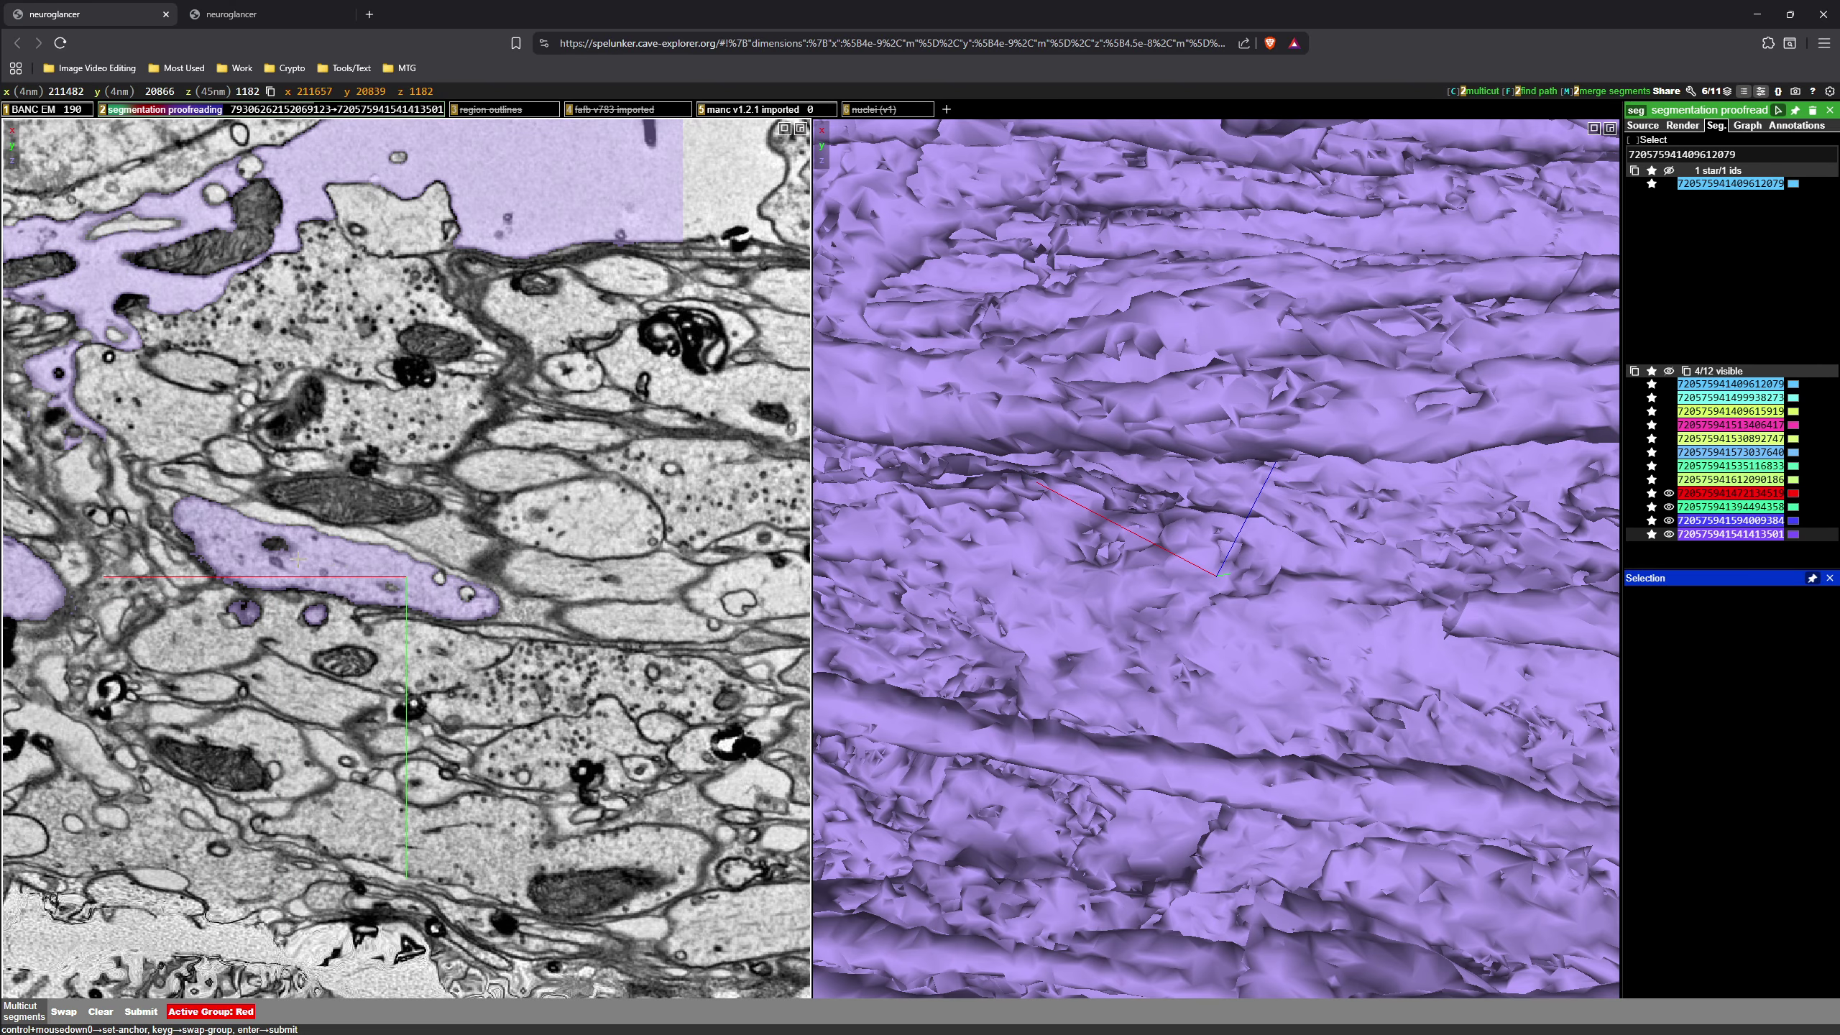
ctrl+click(195, 516)
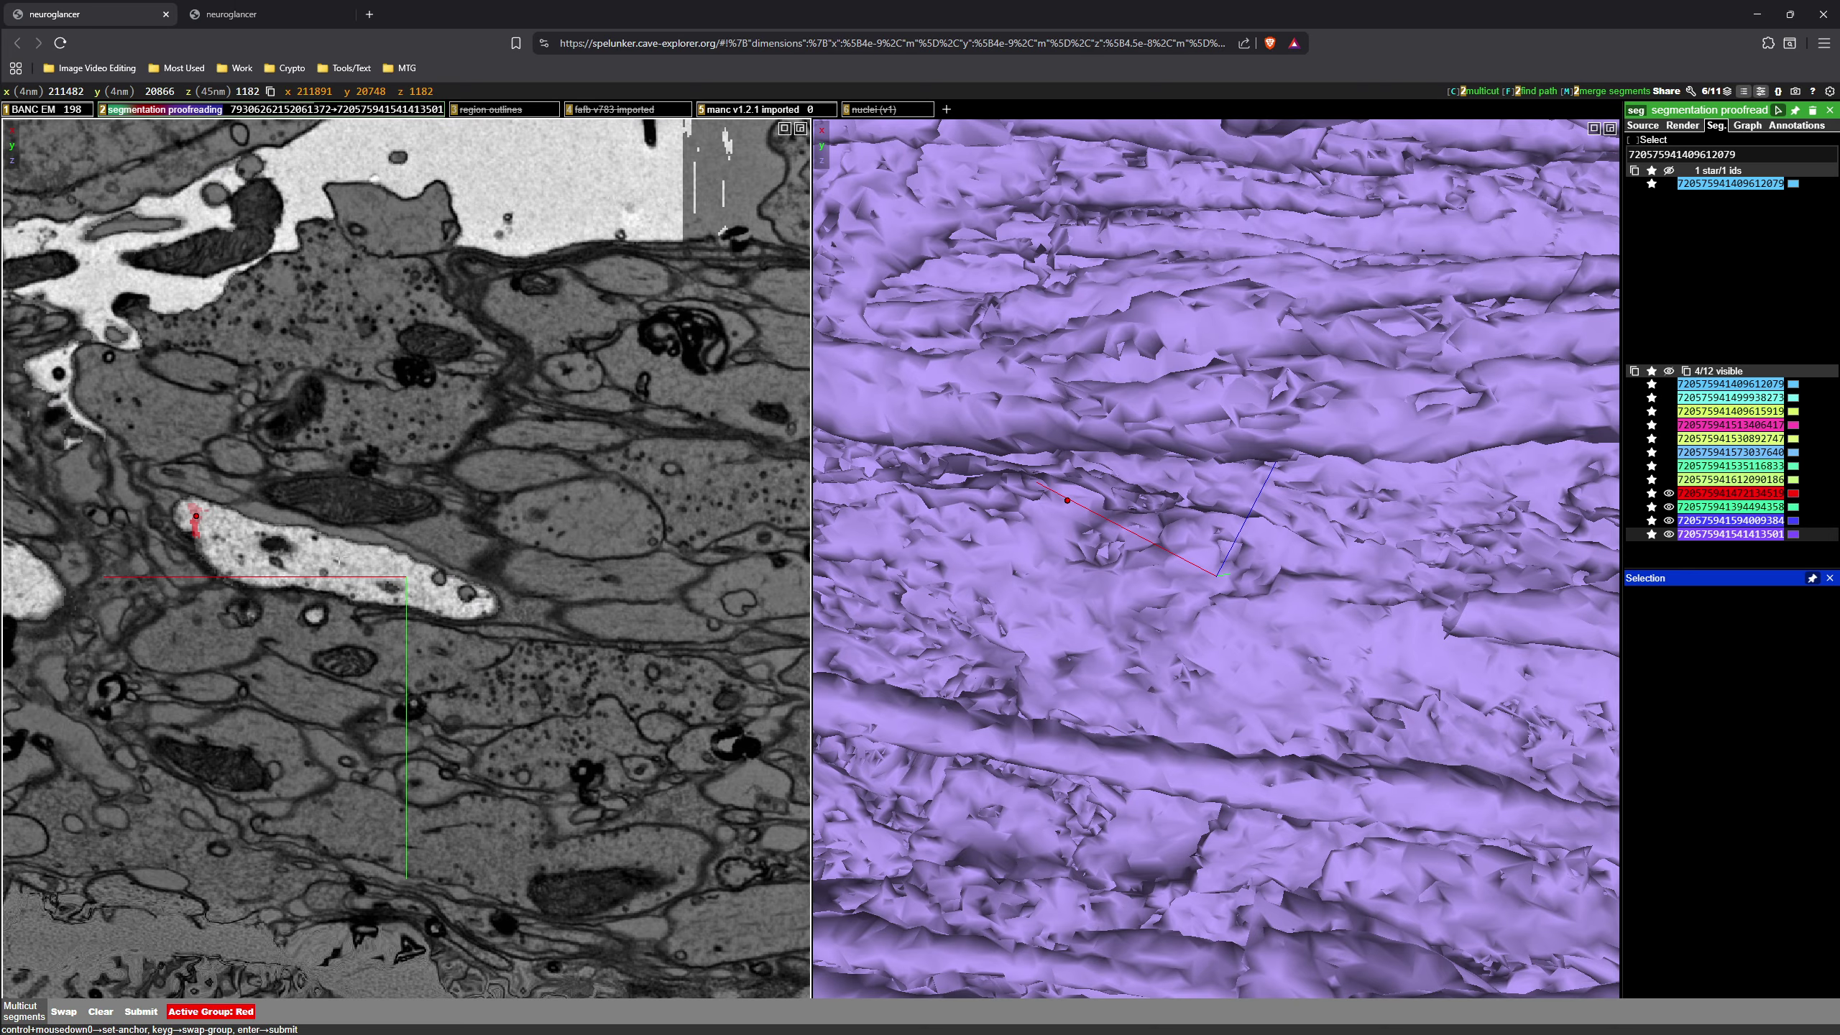
ctrl+click(339, 555)
key(g)
ctrl+click(393, 568)
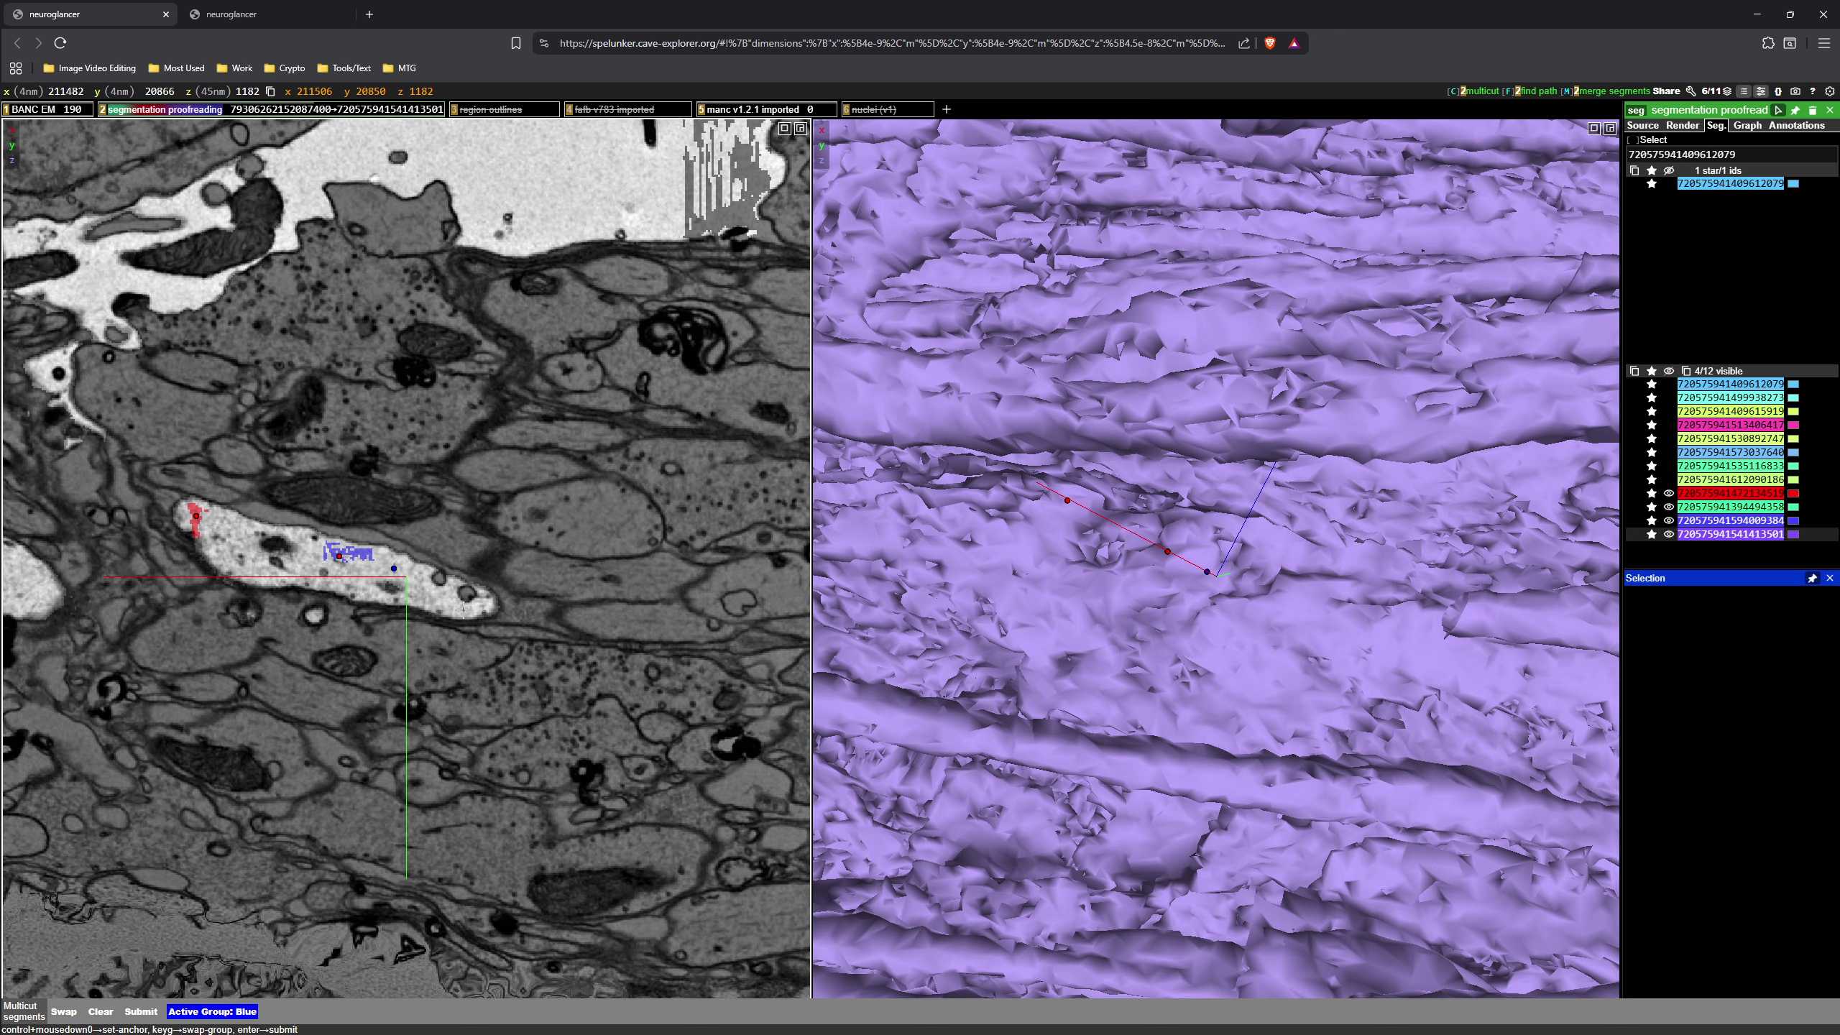
ctrl+click(464, 608)
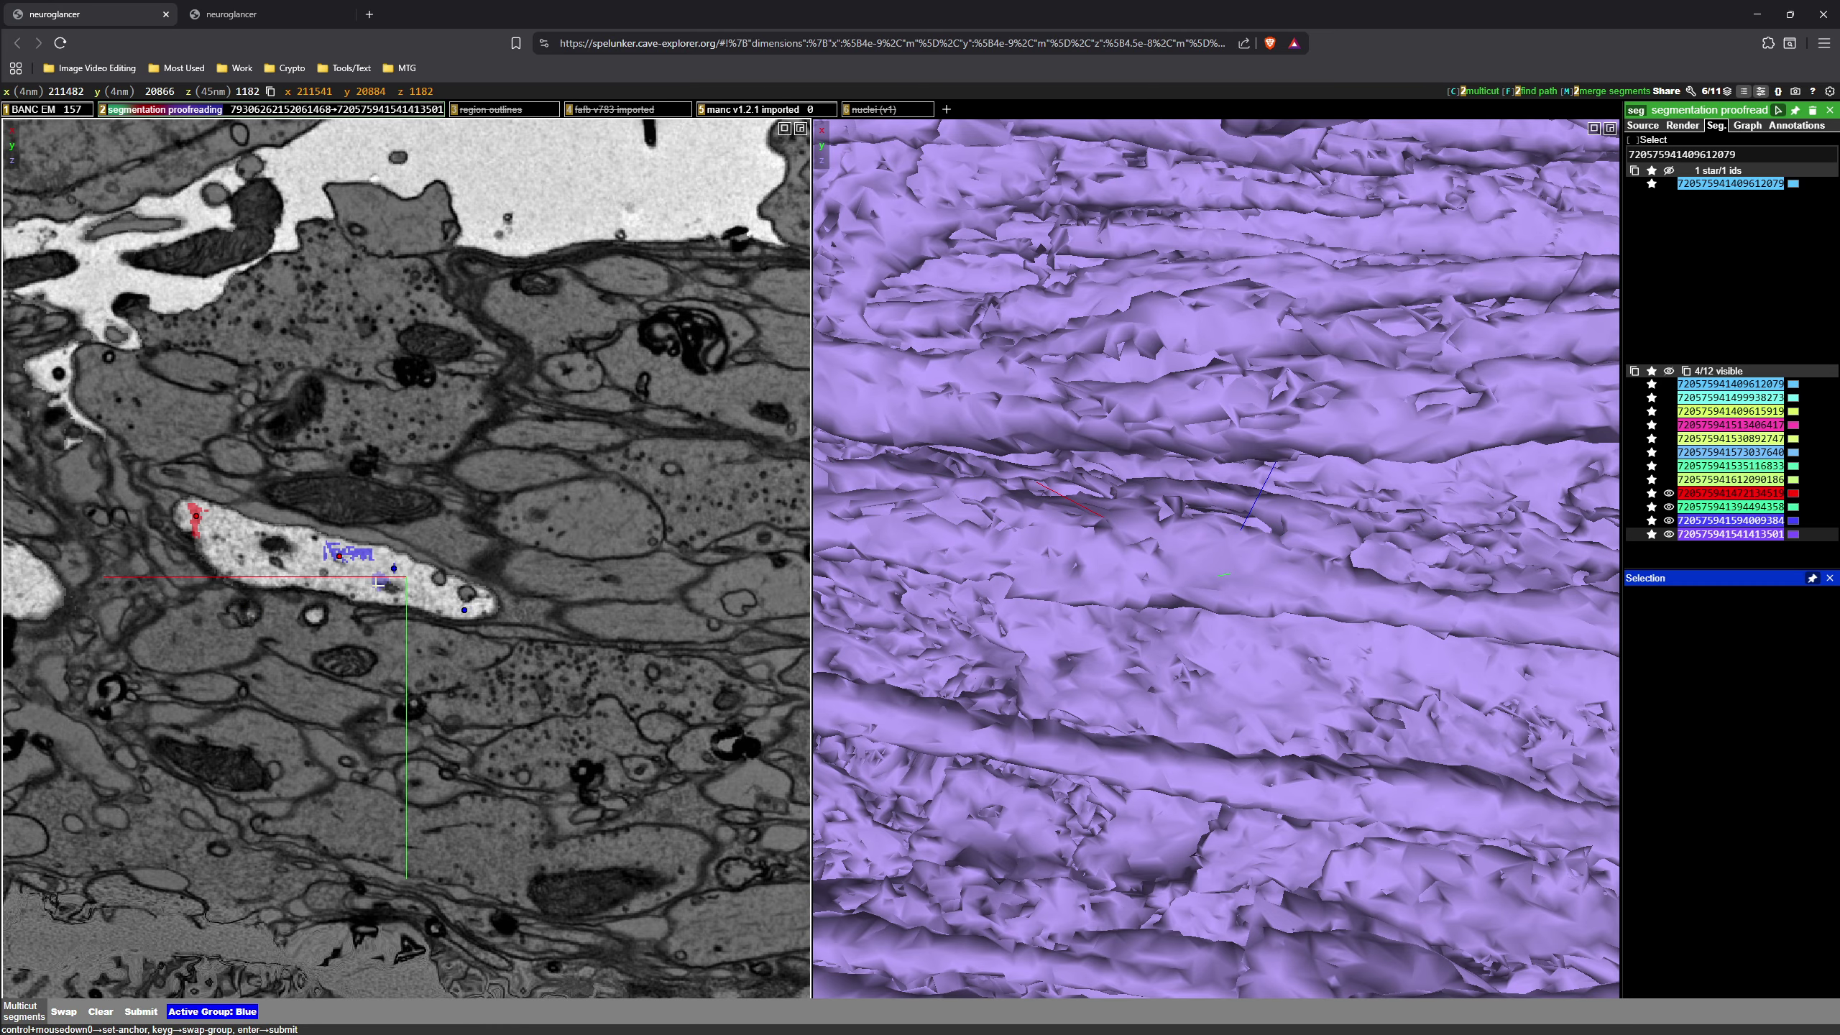
scroll(378, 582, up, 1)
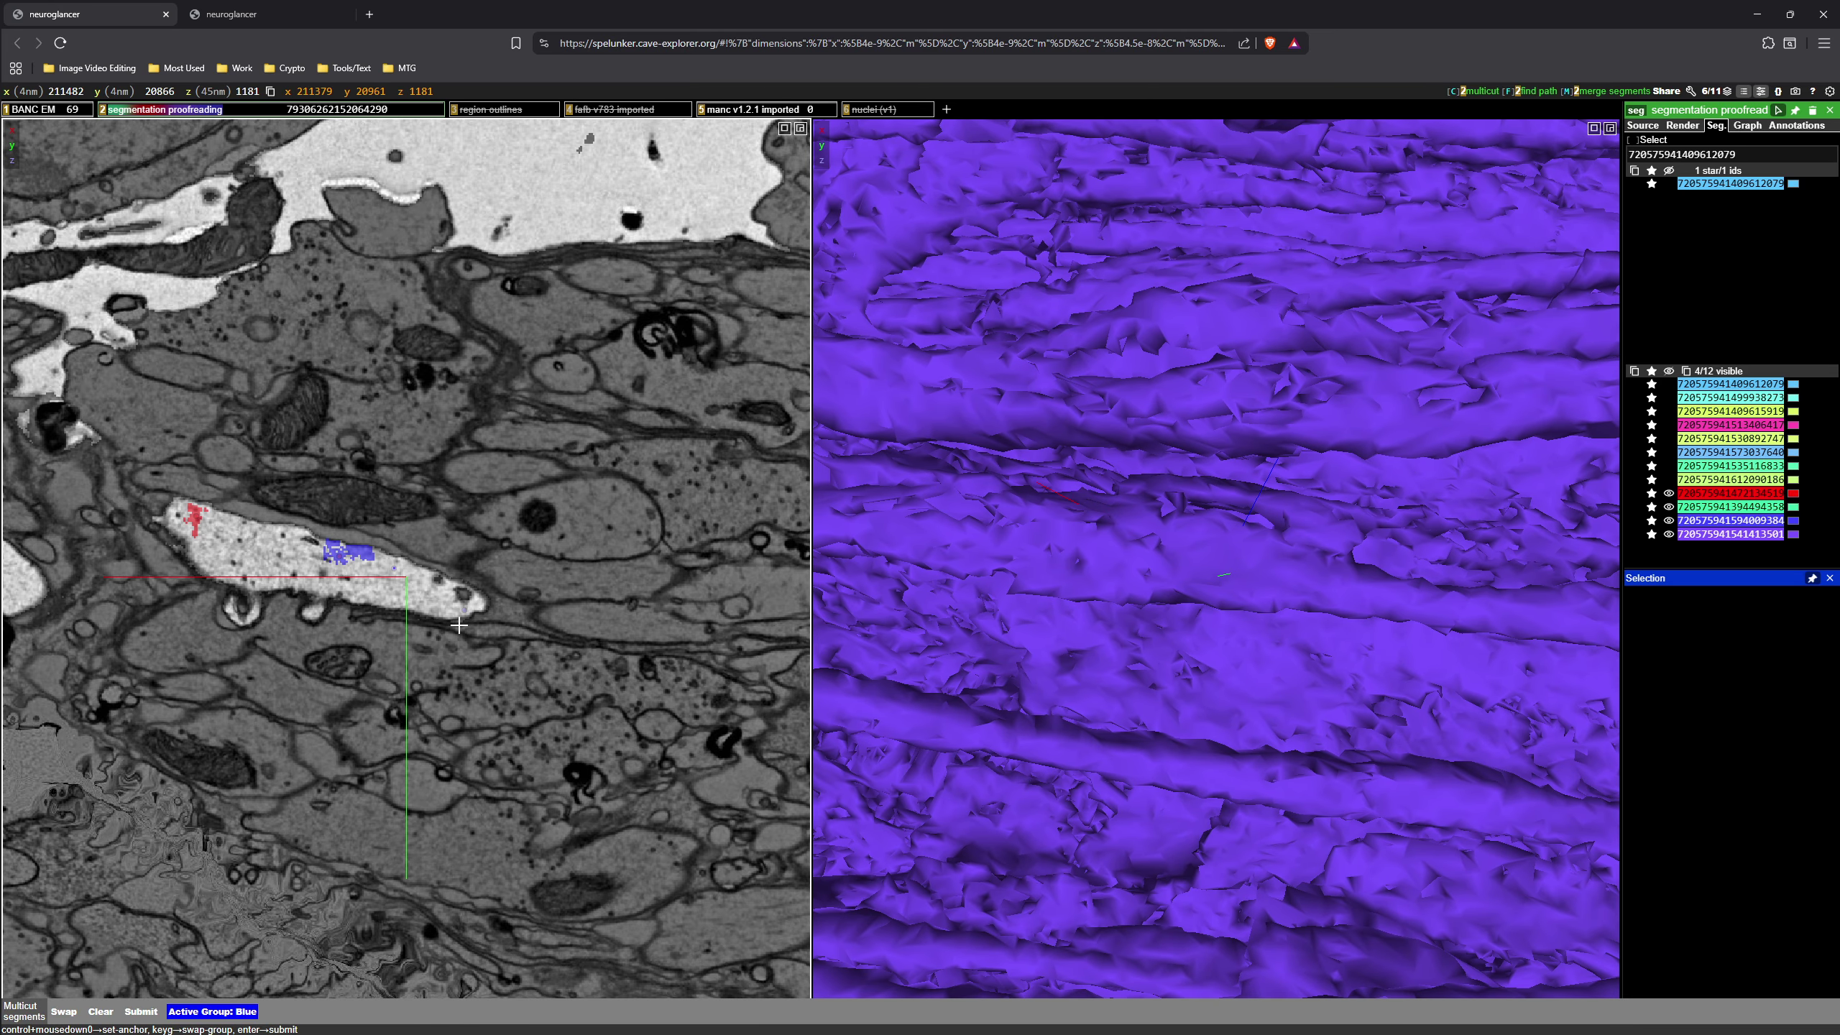
scroll(458, 625, down, 1)
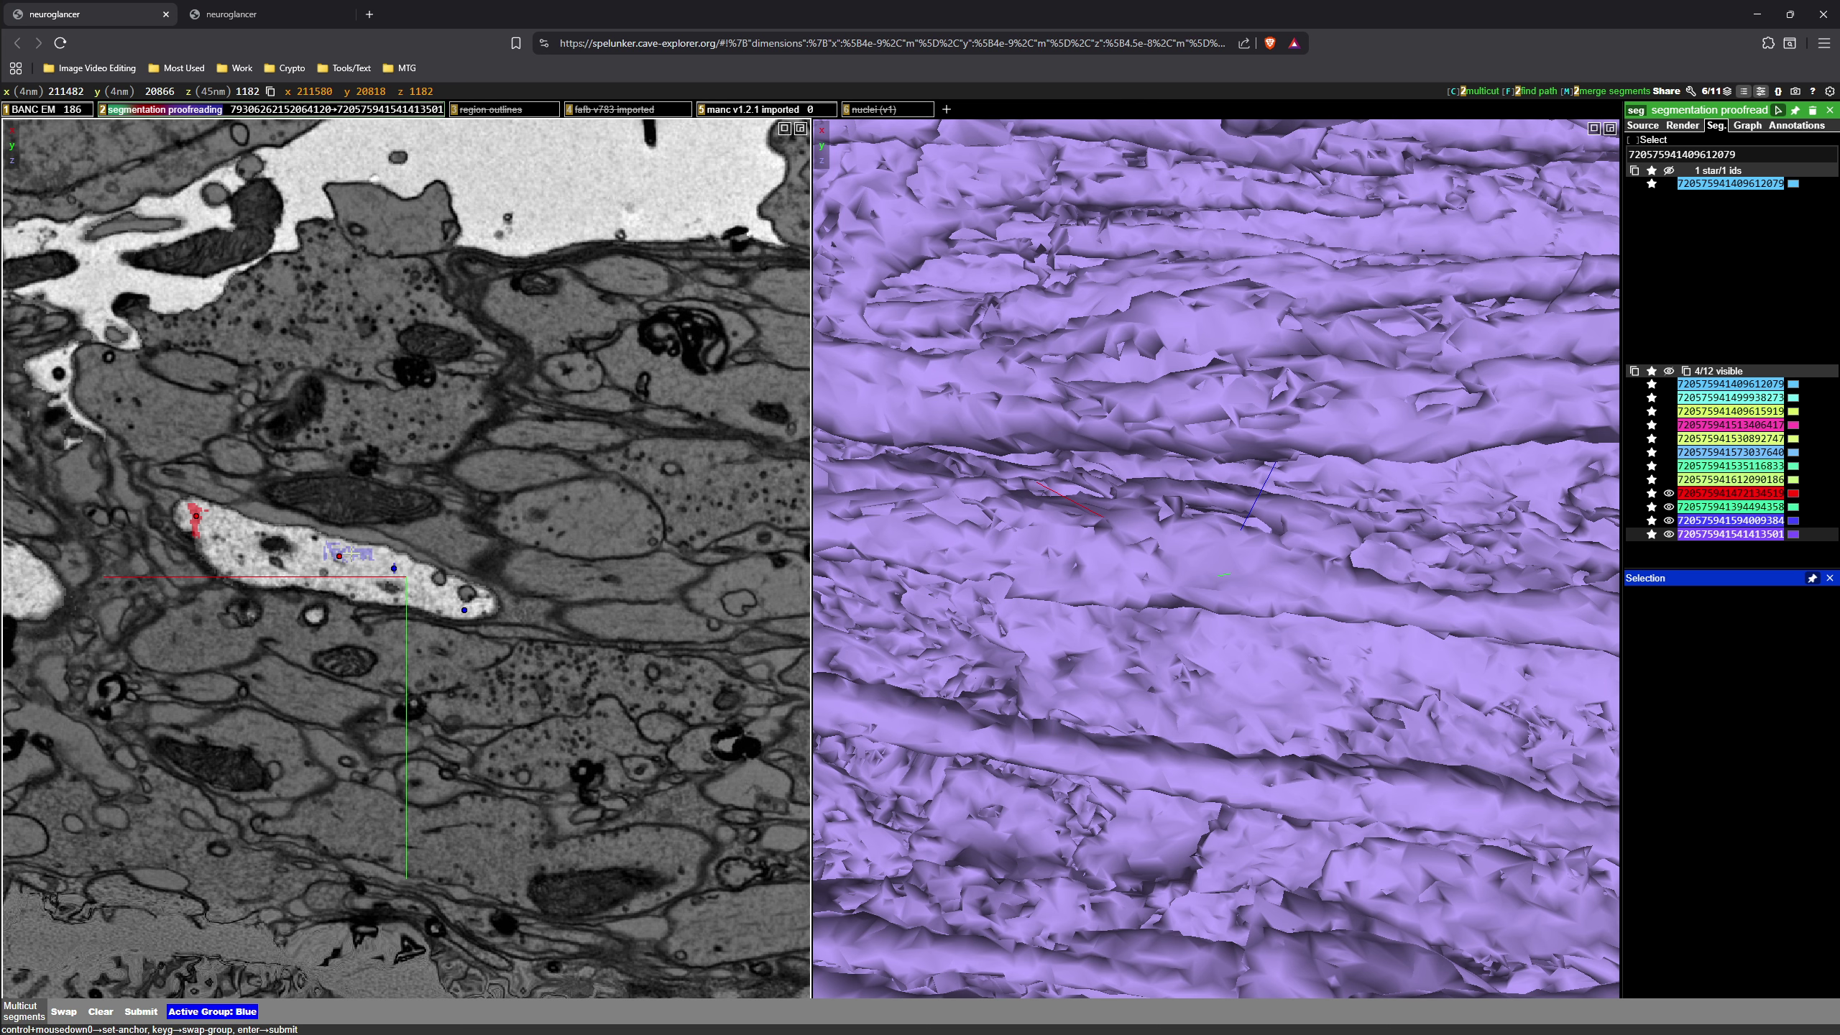
scroll(408, 668, up, 4)
scroll(408, 668, down, 6)
scroll(409, 668, up, 2)
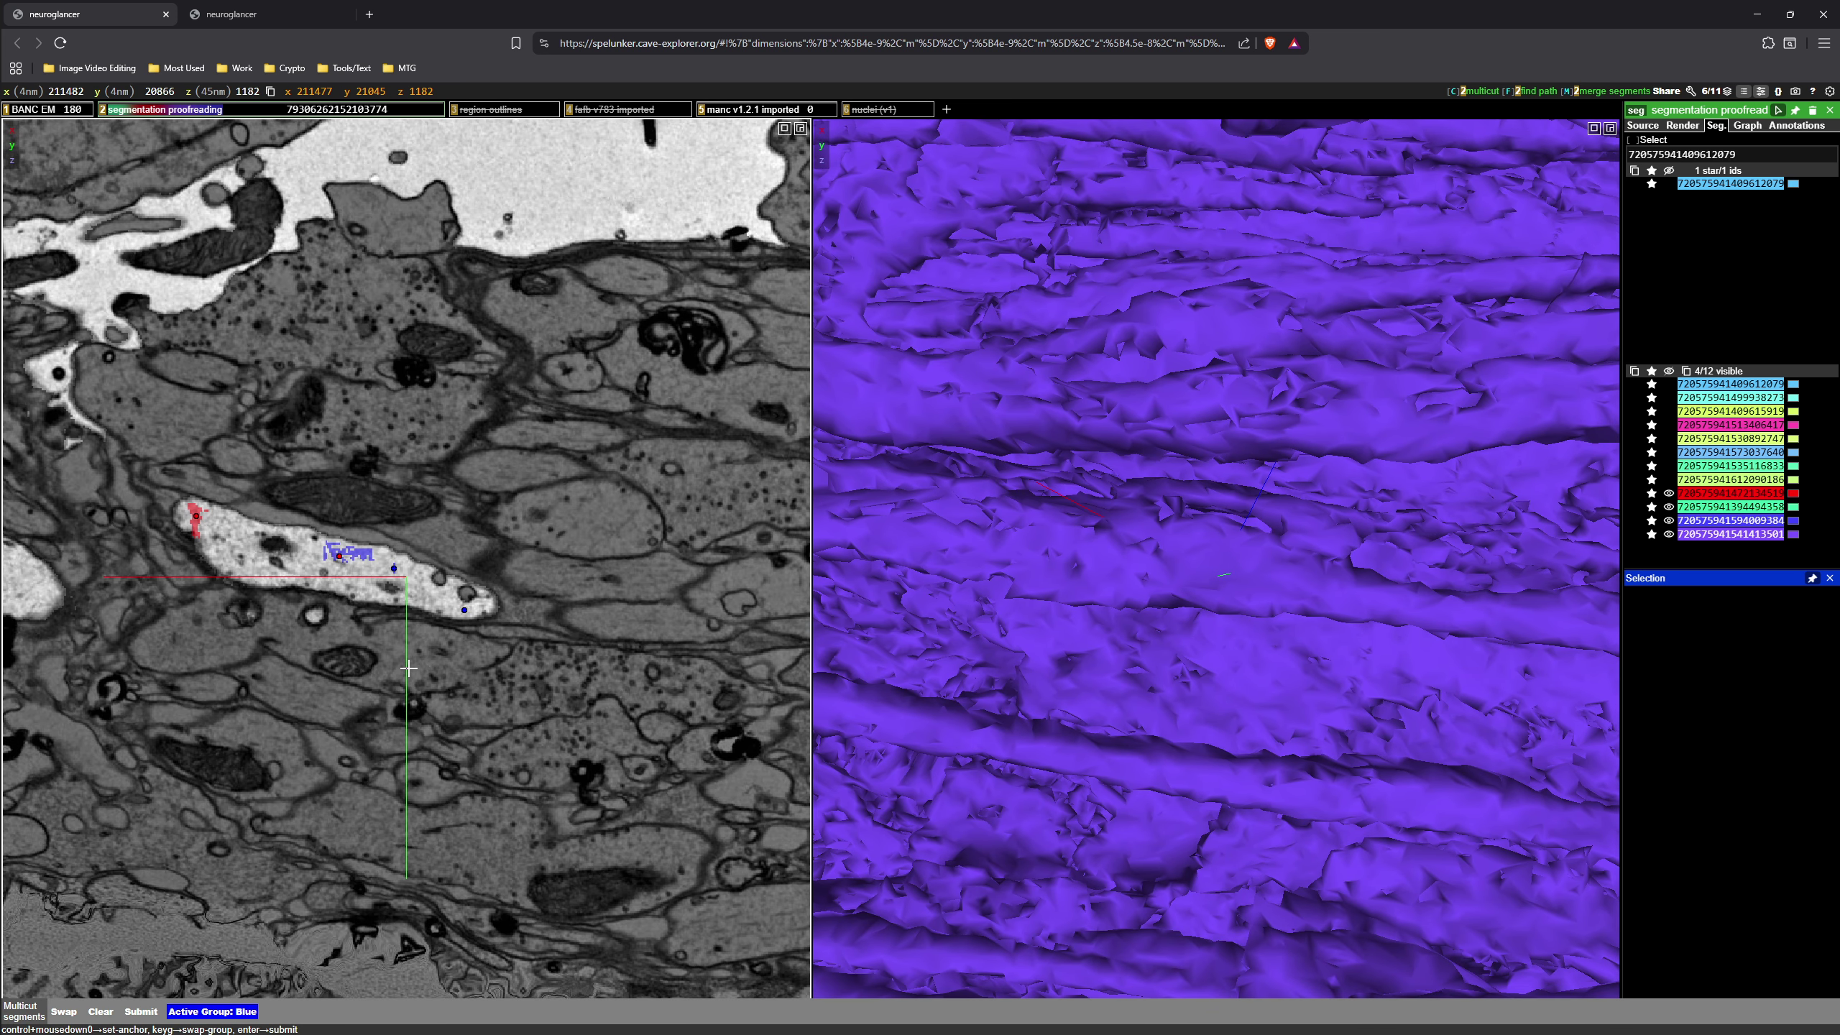
key(Return)
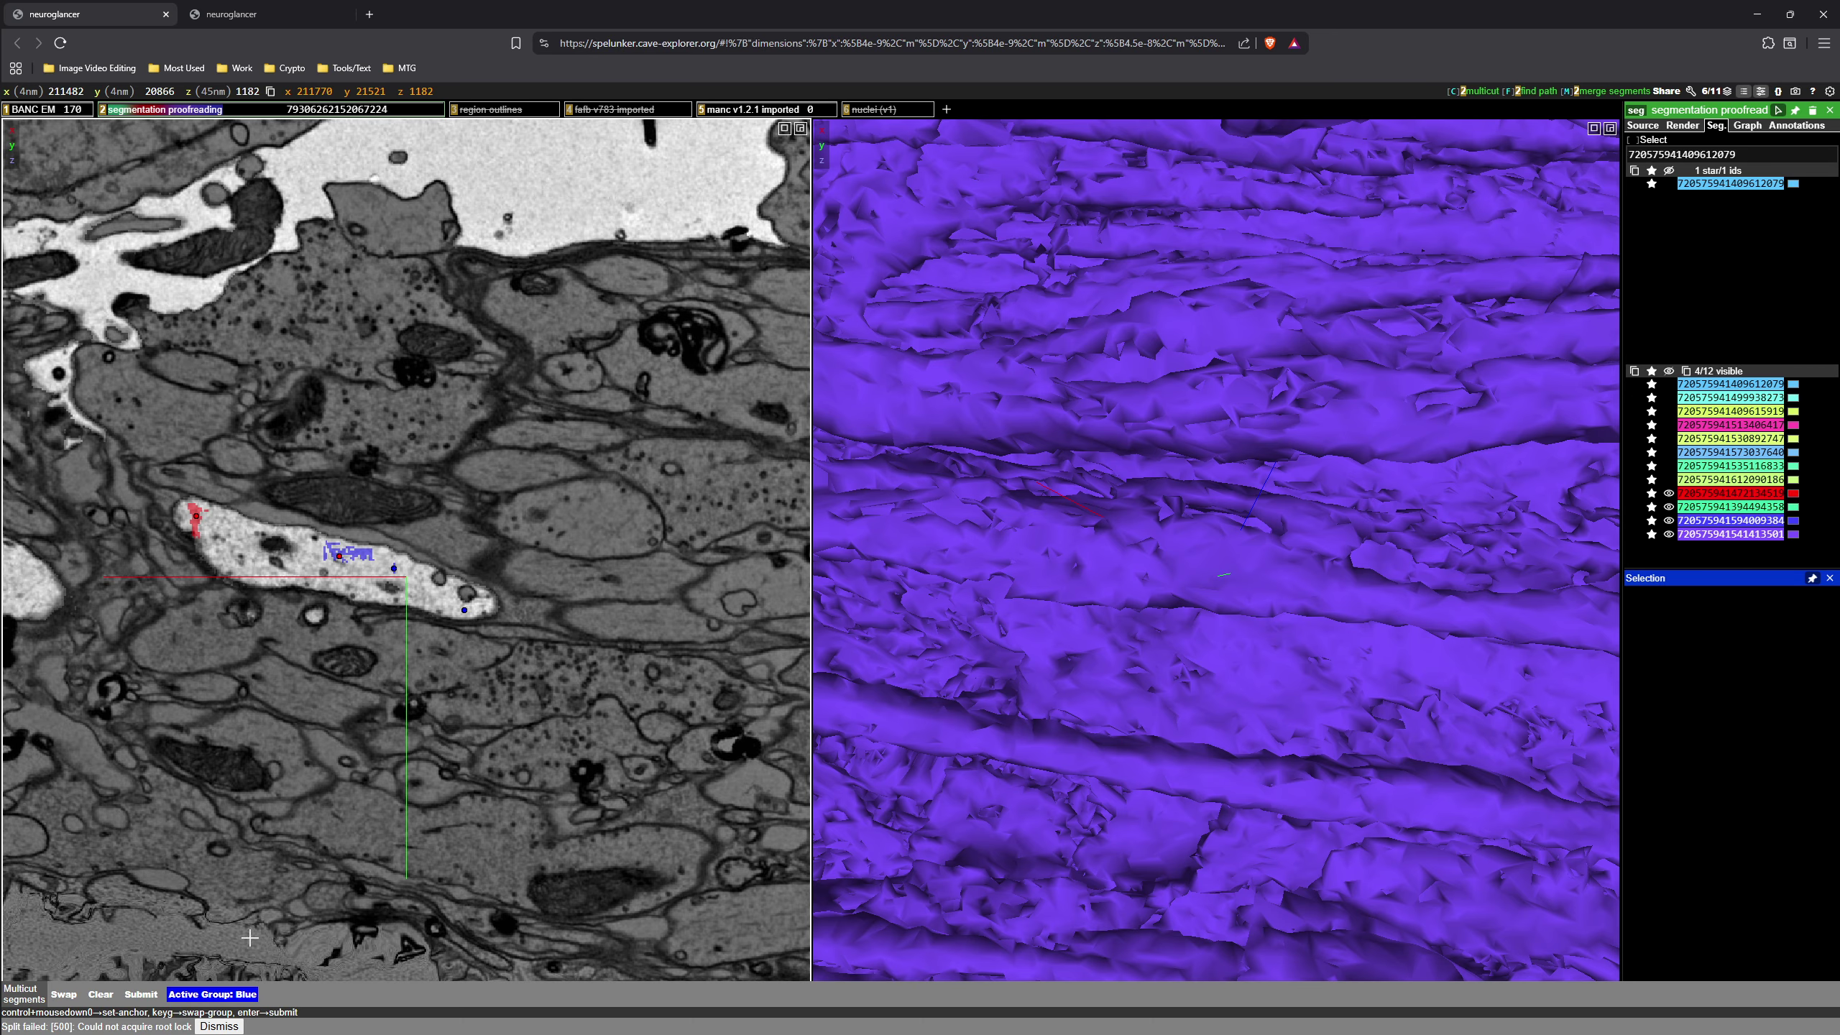
click(218, 1027)
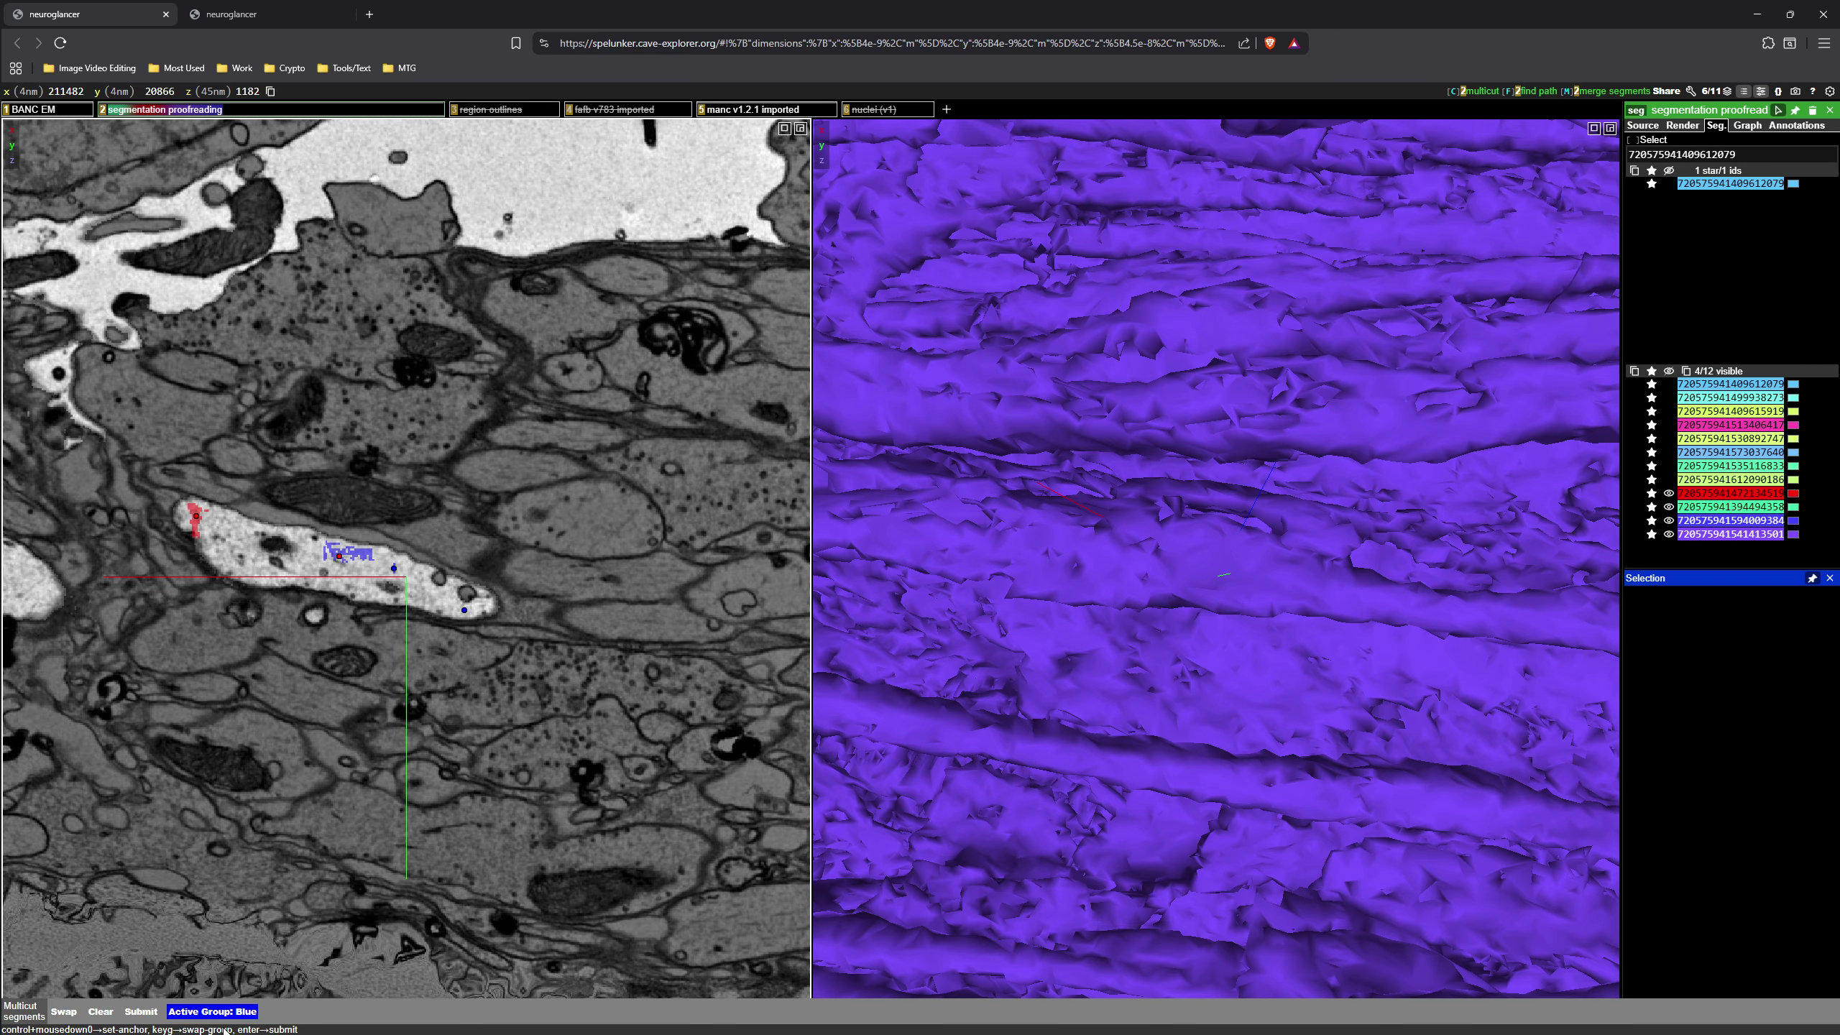
click(102, 1015)
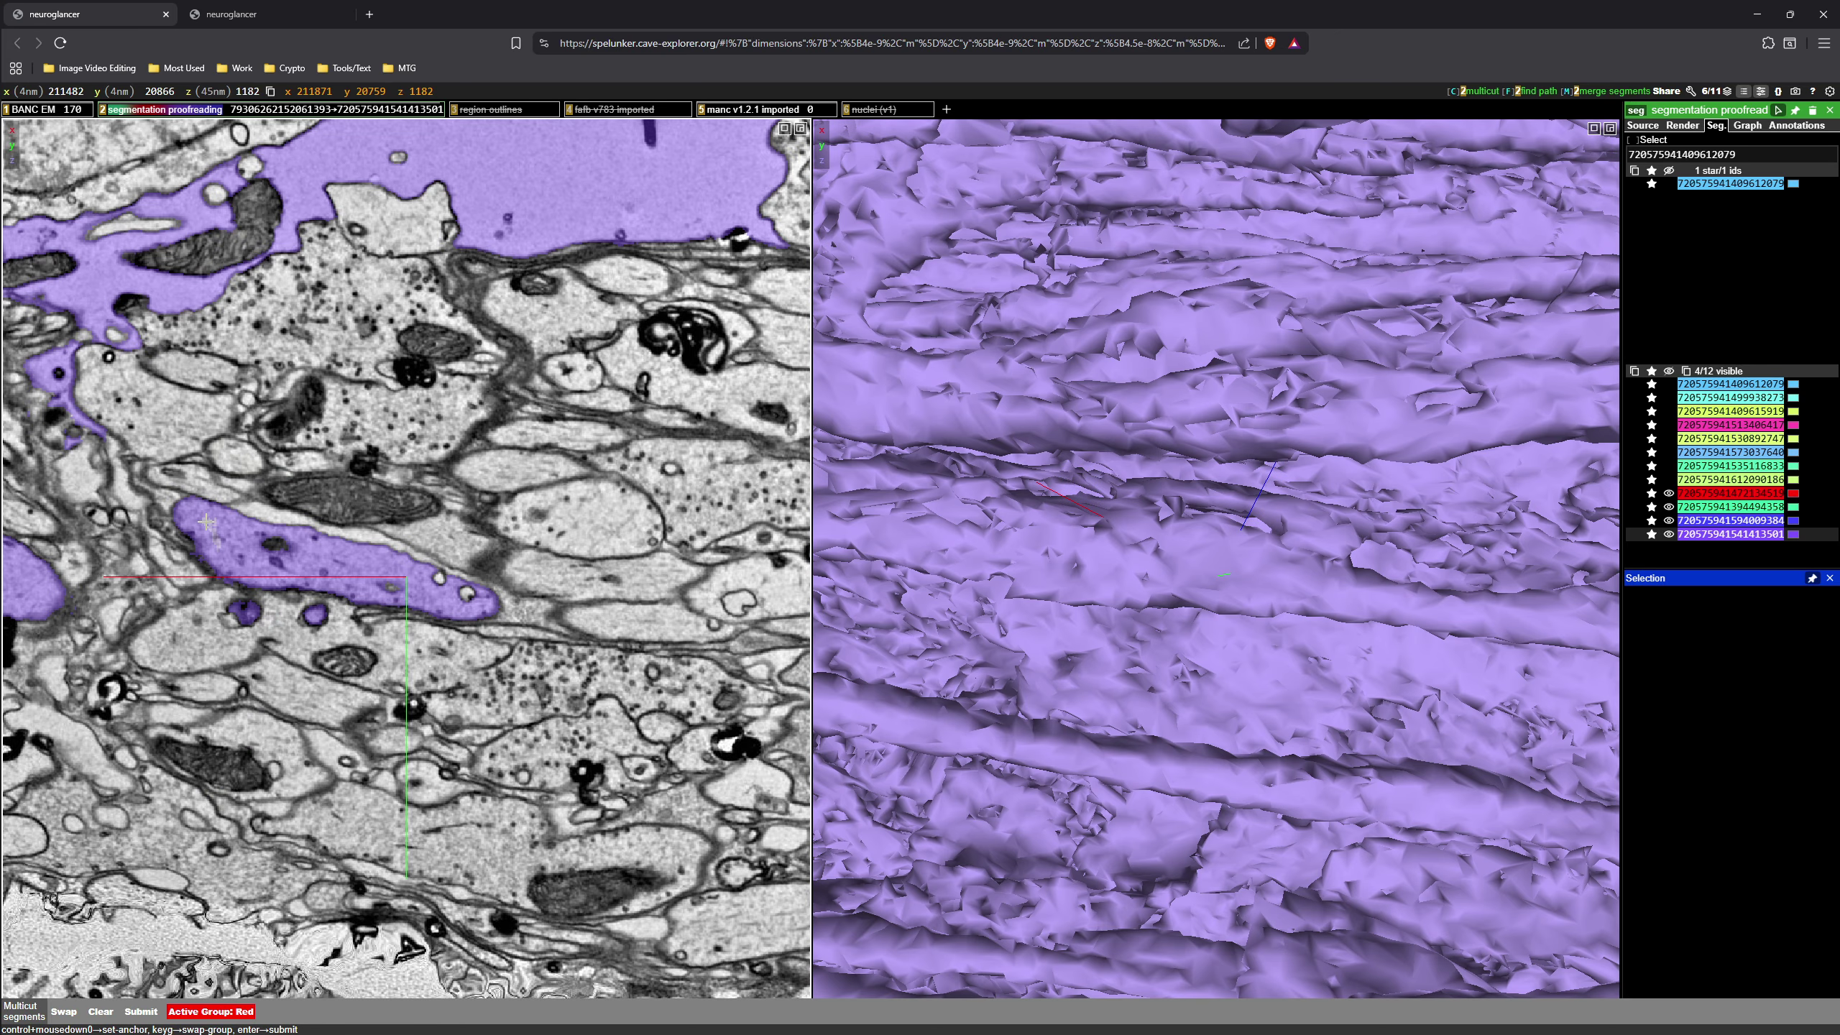
- Submit a new Multicut of the axon at z 1182 with red points along its near part and two blue points toward its far end
ctrl+click(329, 560)
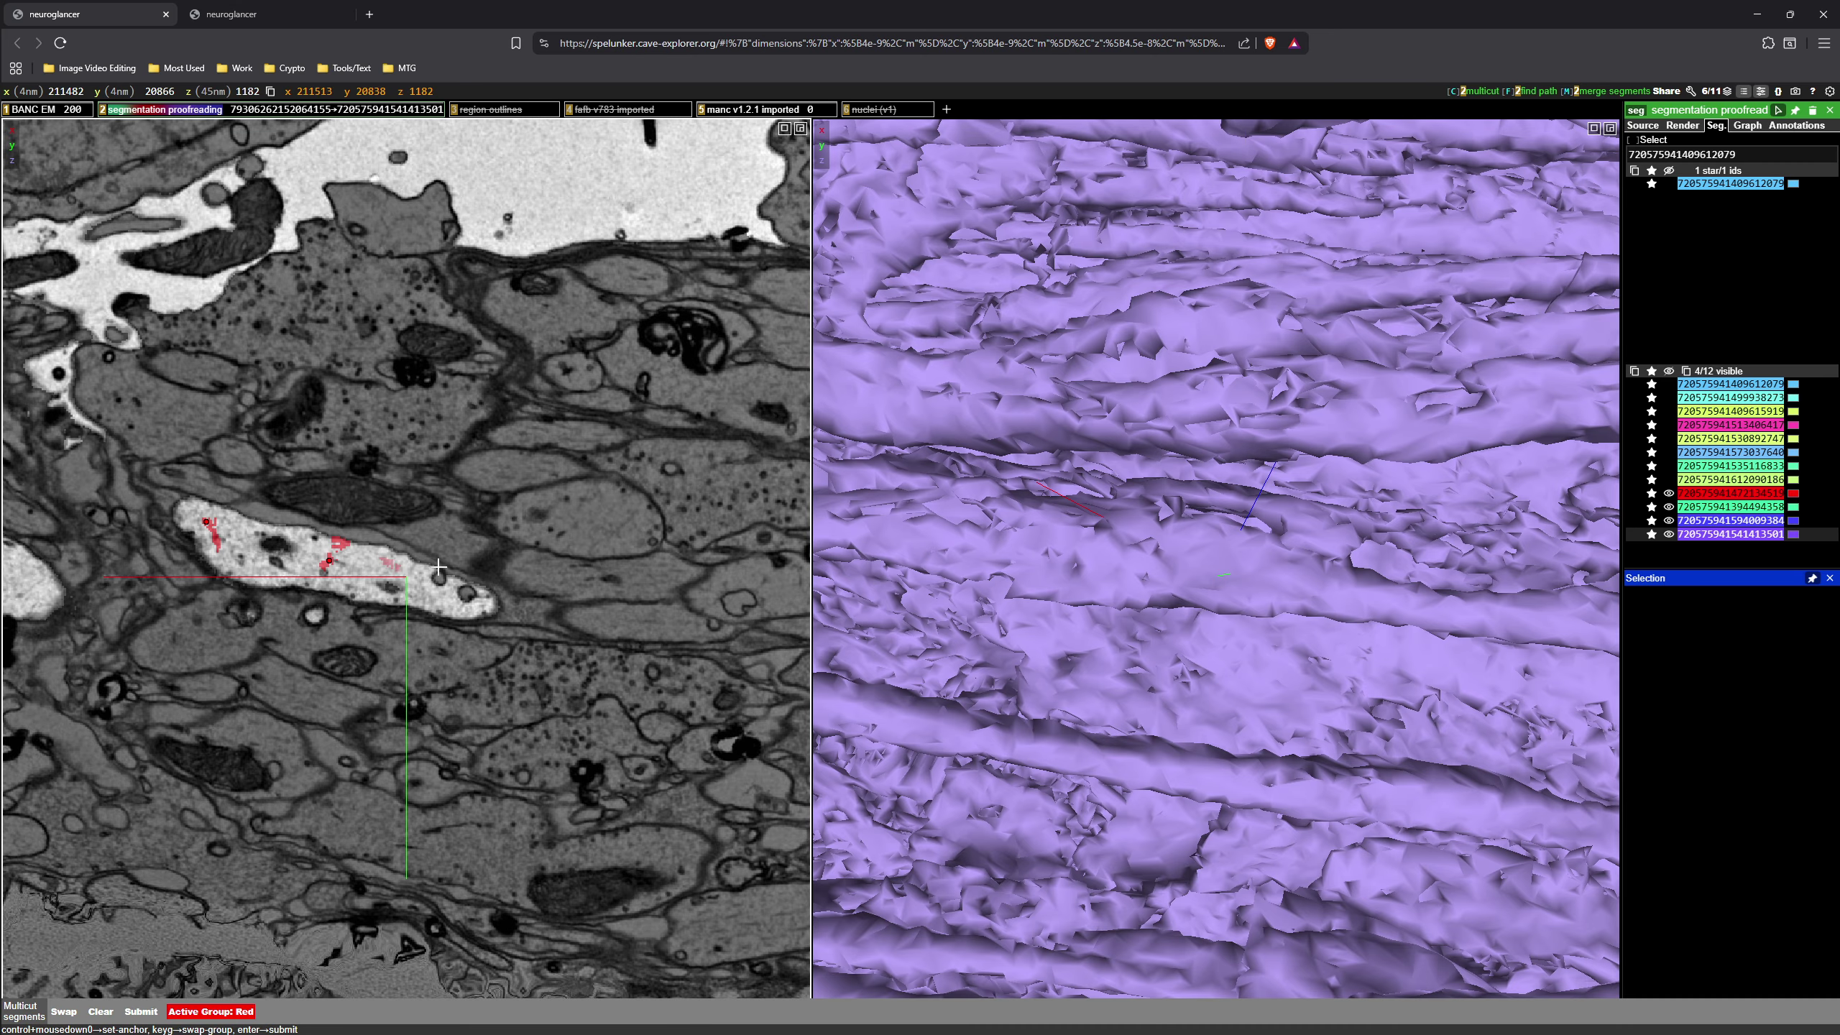
key(g)
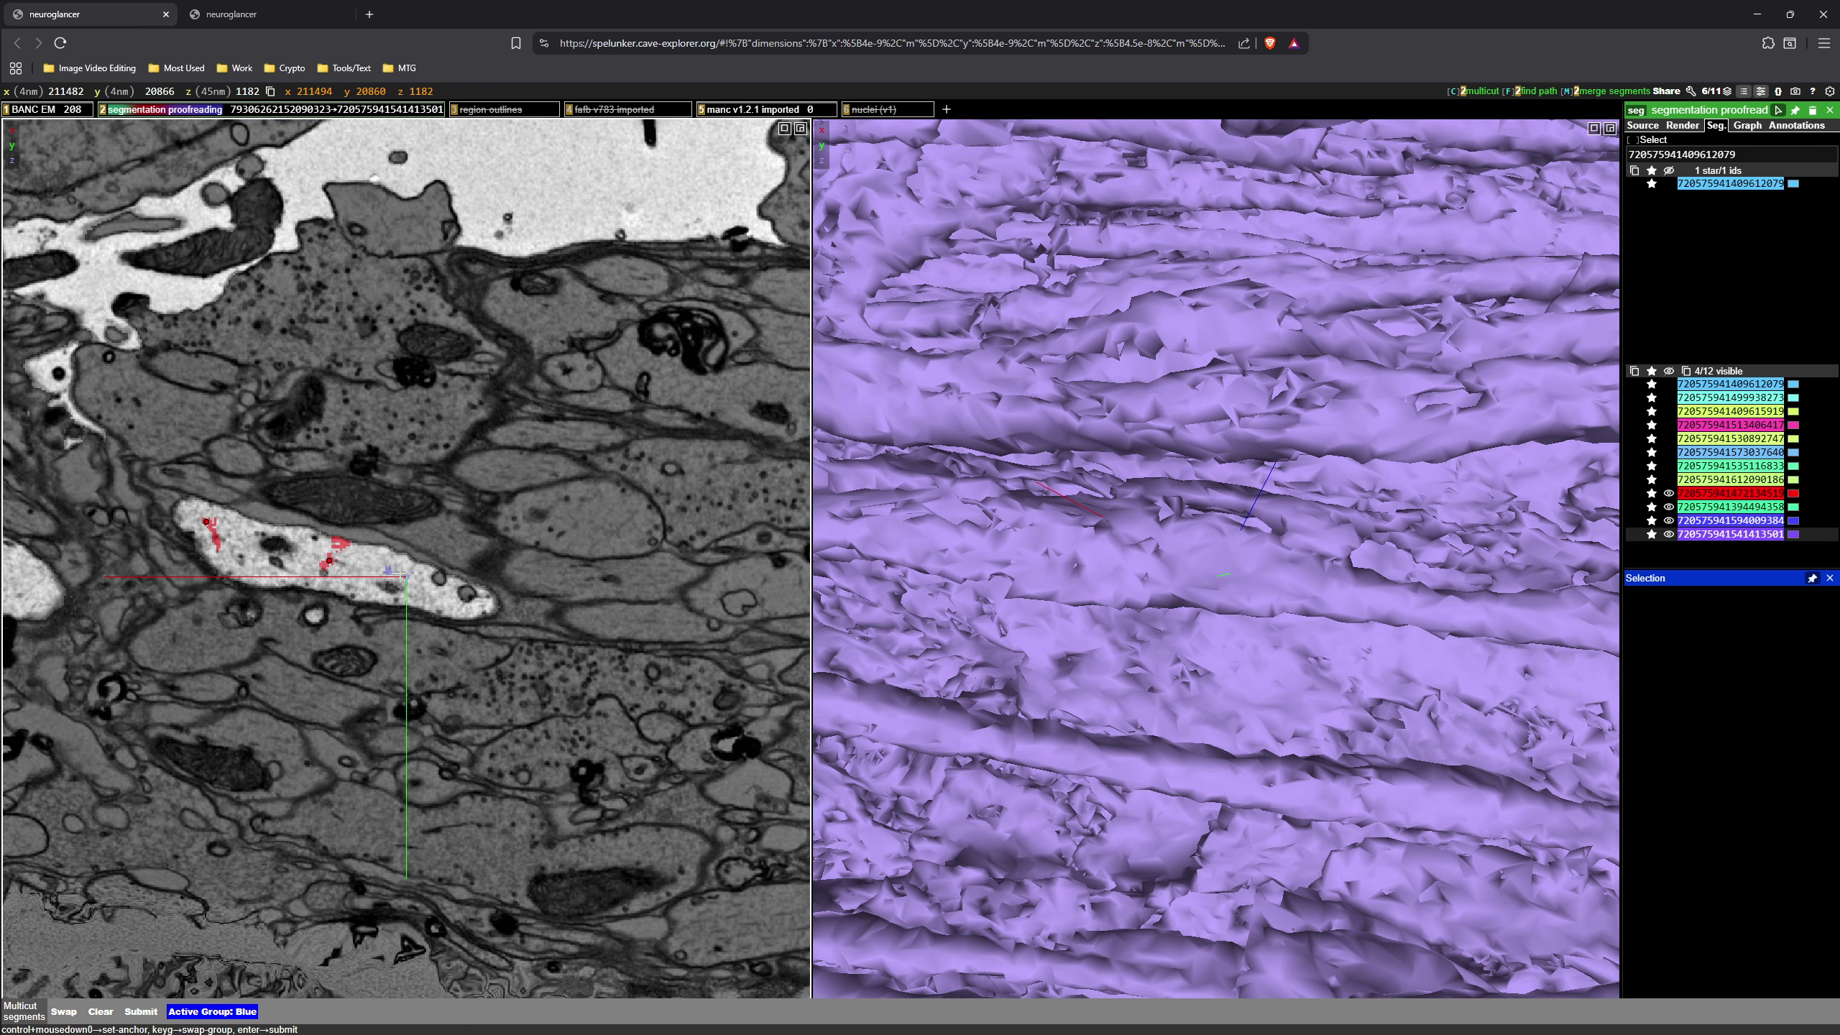
ctrl+click(400, 575)
ctrl+click(465, 606)
key(Return)
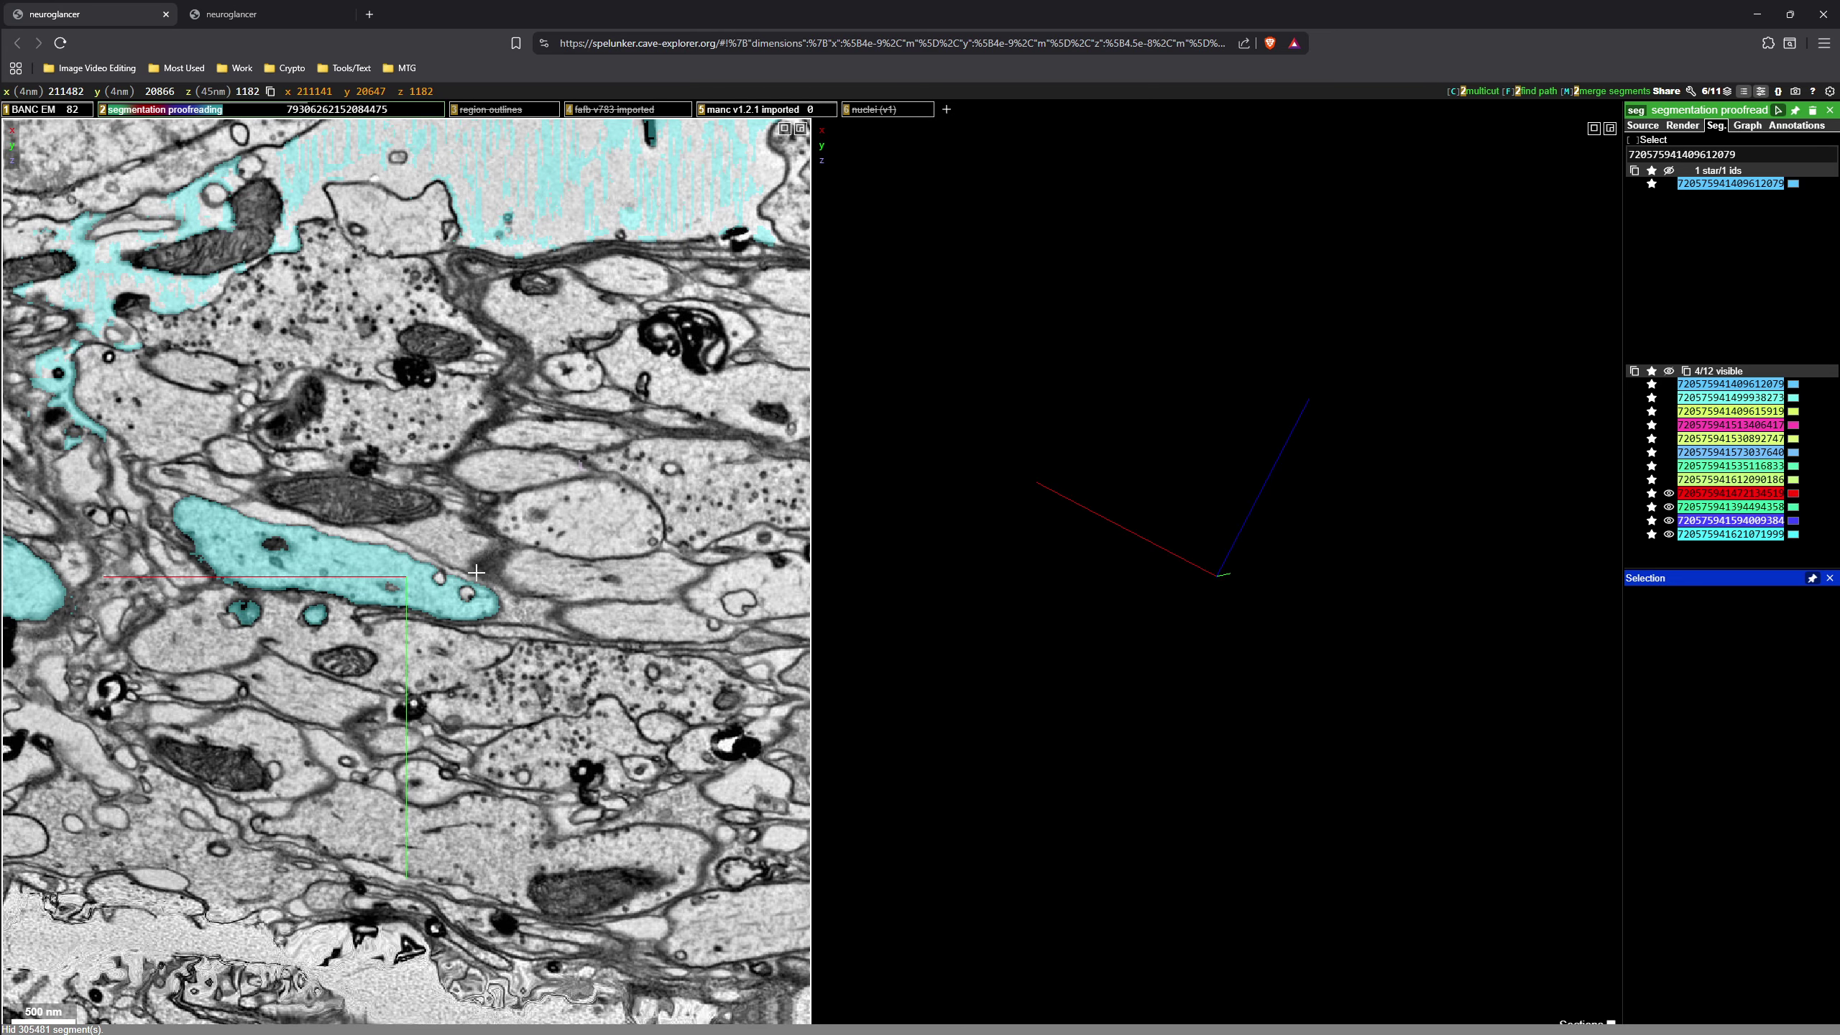
- Follow the cyan merged axon's cross-section through the slices between z 1157 and z 1207 to find a place for the next split
scroll(476, 573, up, 7)
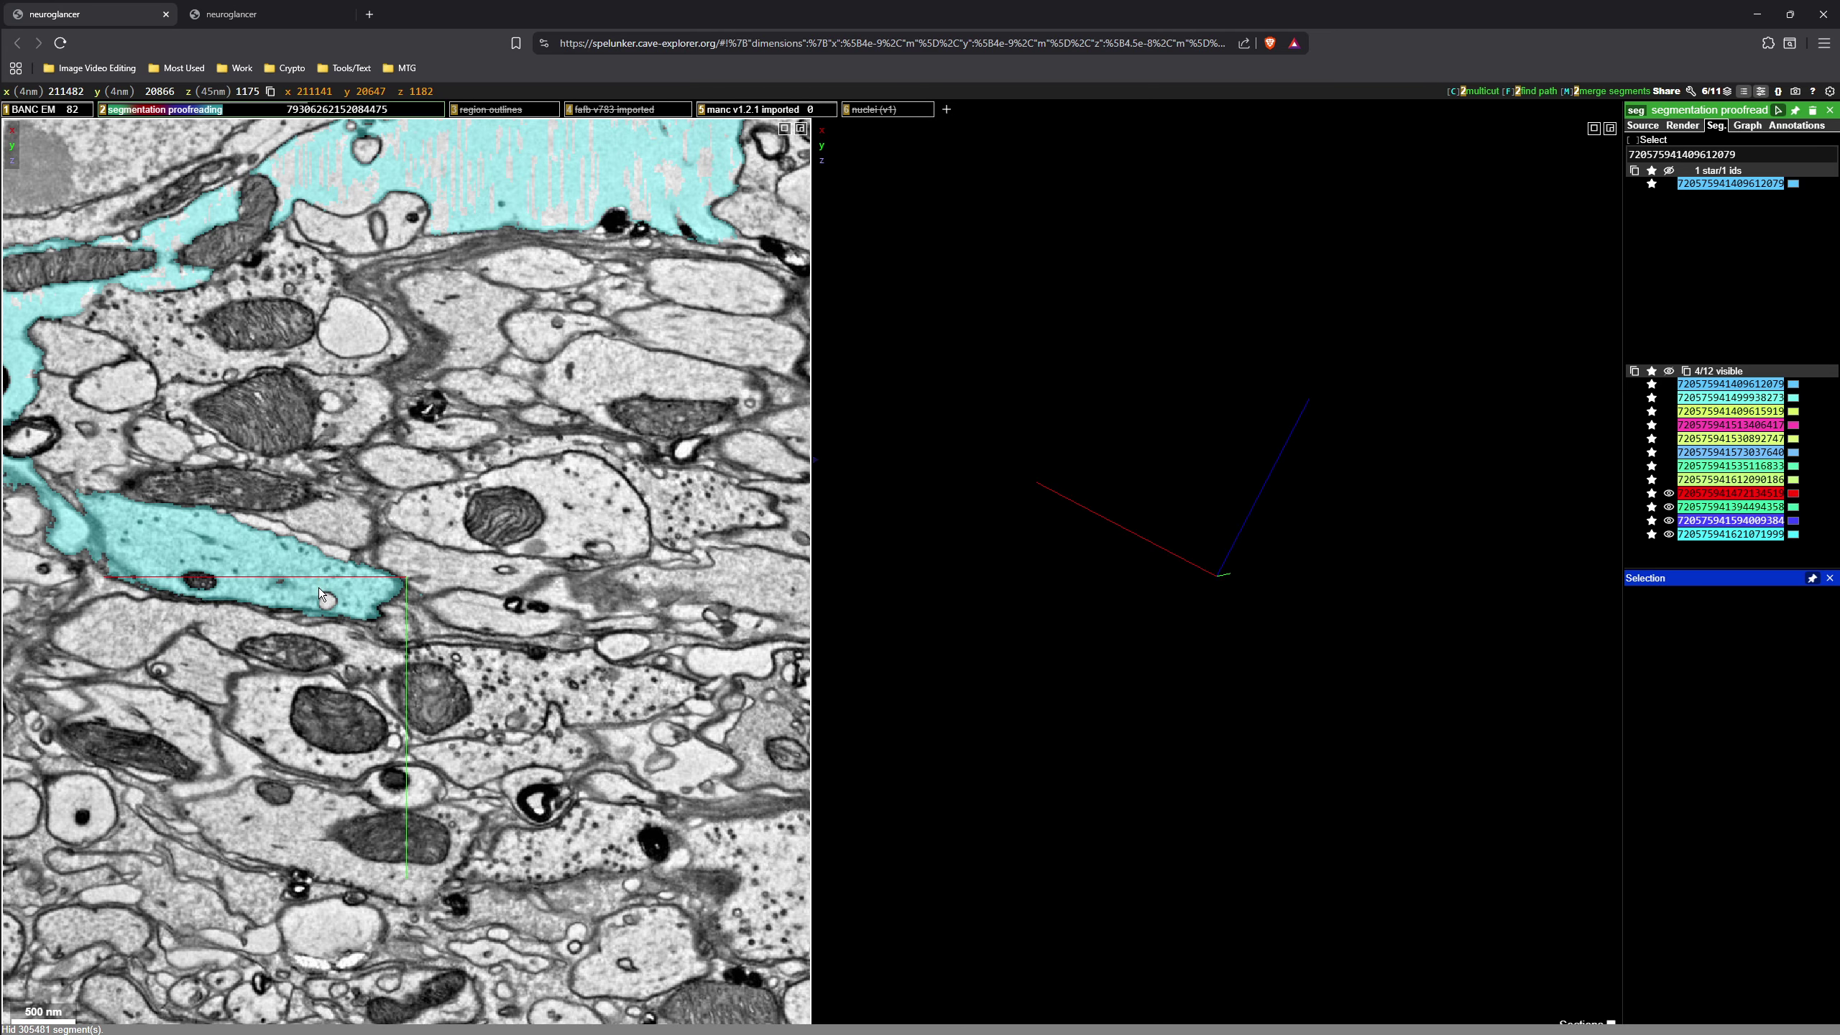
scroll(321, 594, up, 6)
right_click(133, 560)
scroll(312, 533, up, 5)
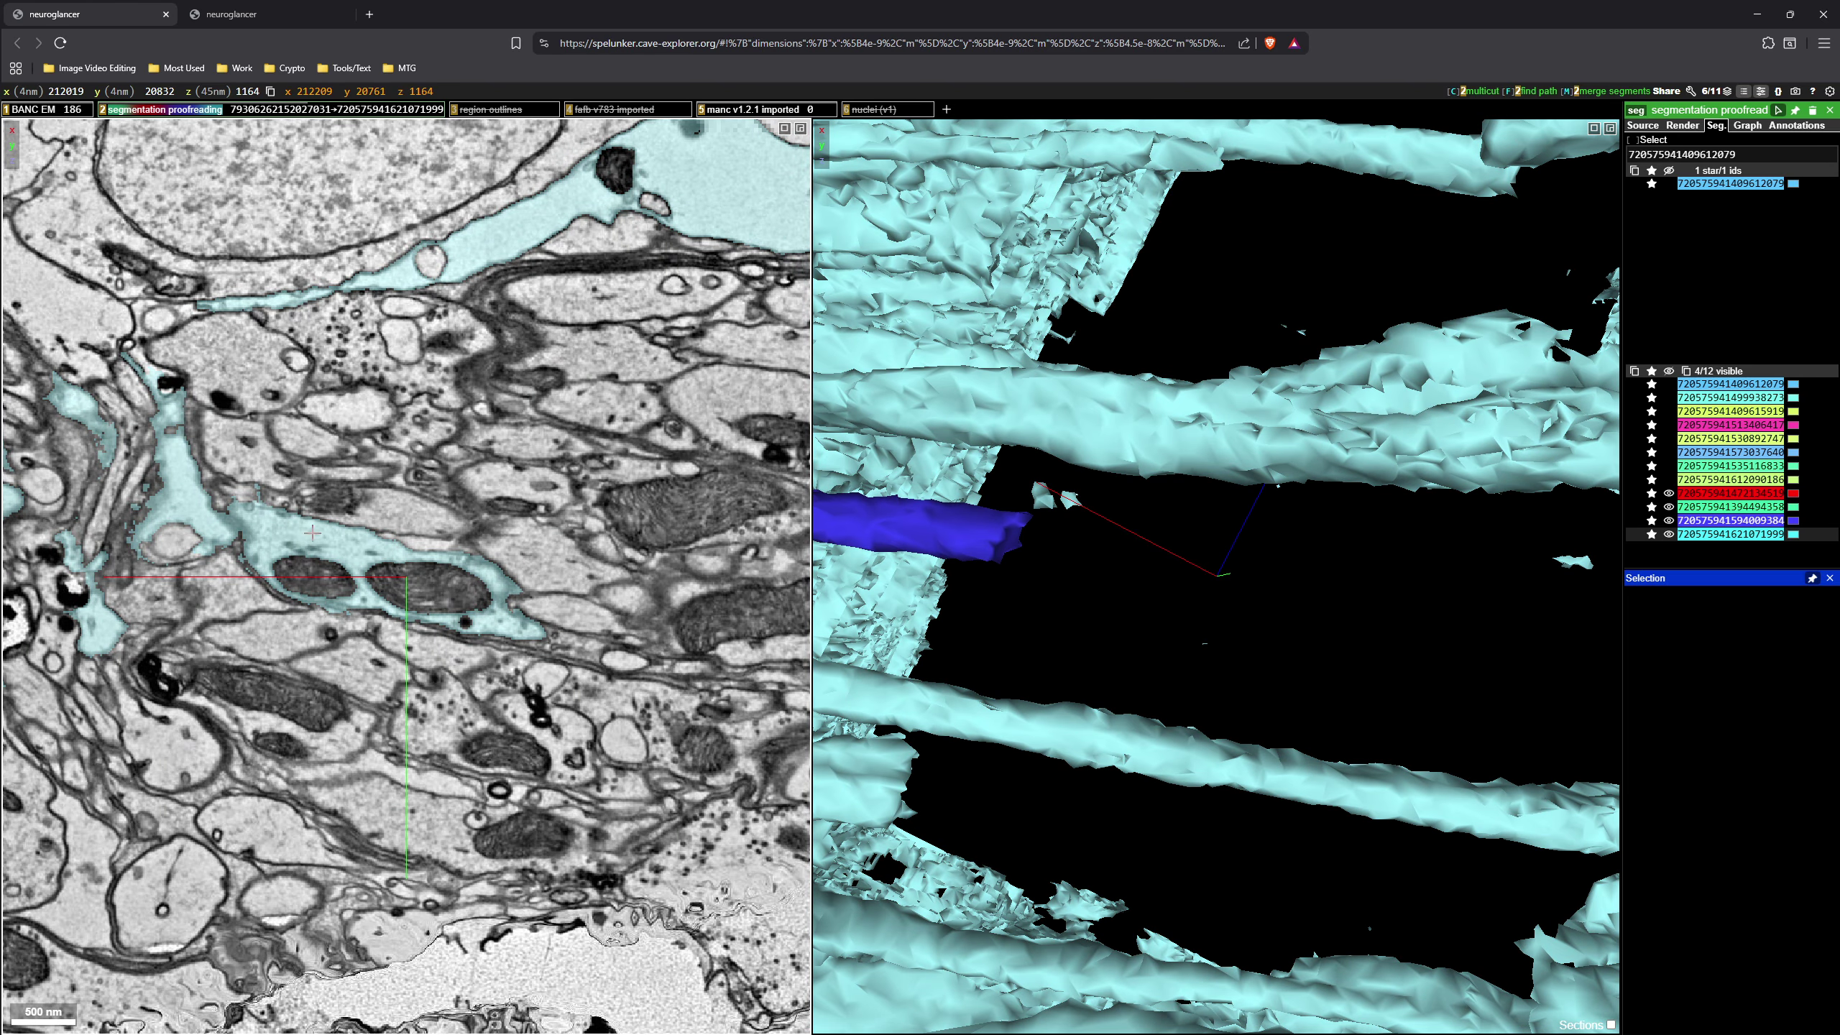
scroll(311, 533, up, 7)
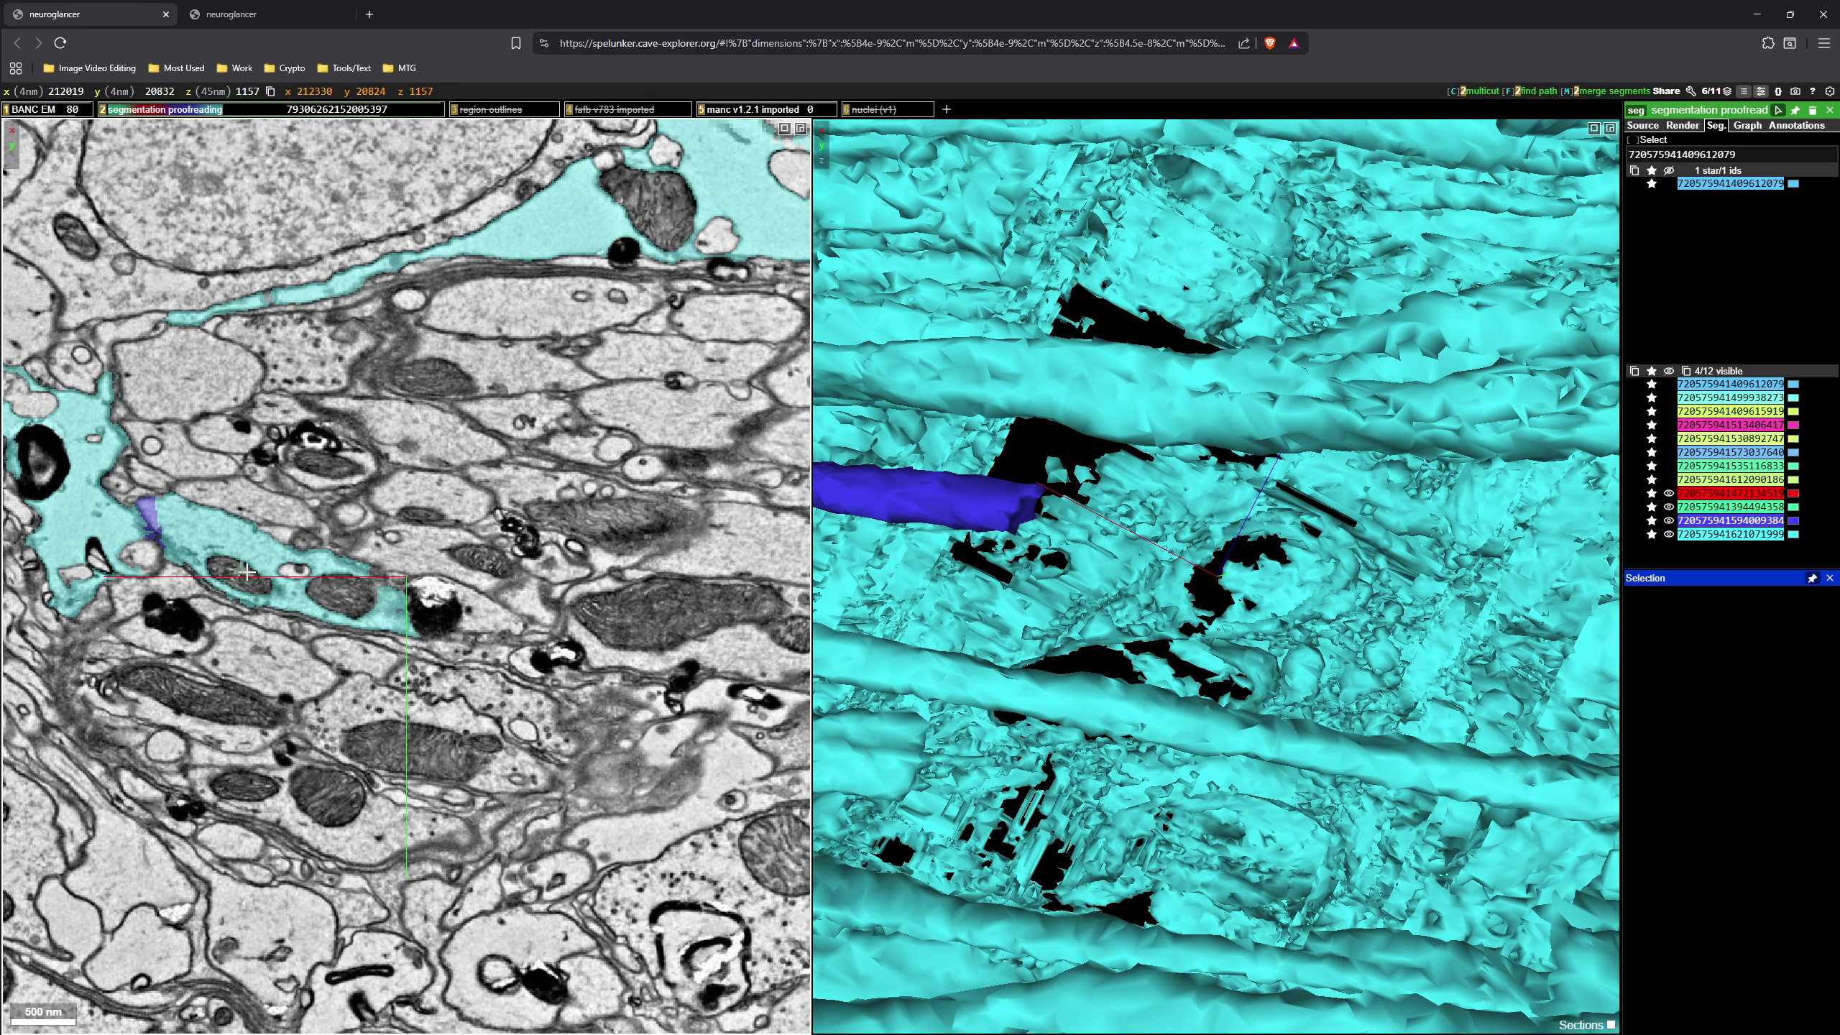
scroll(247, 573, down, 20)
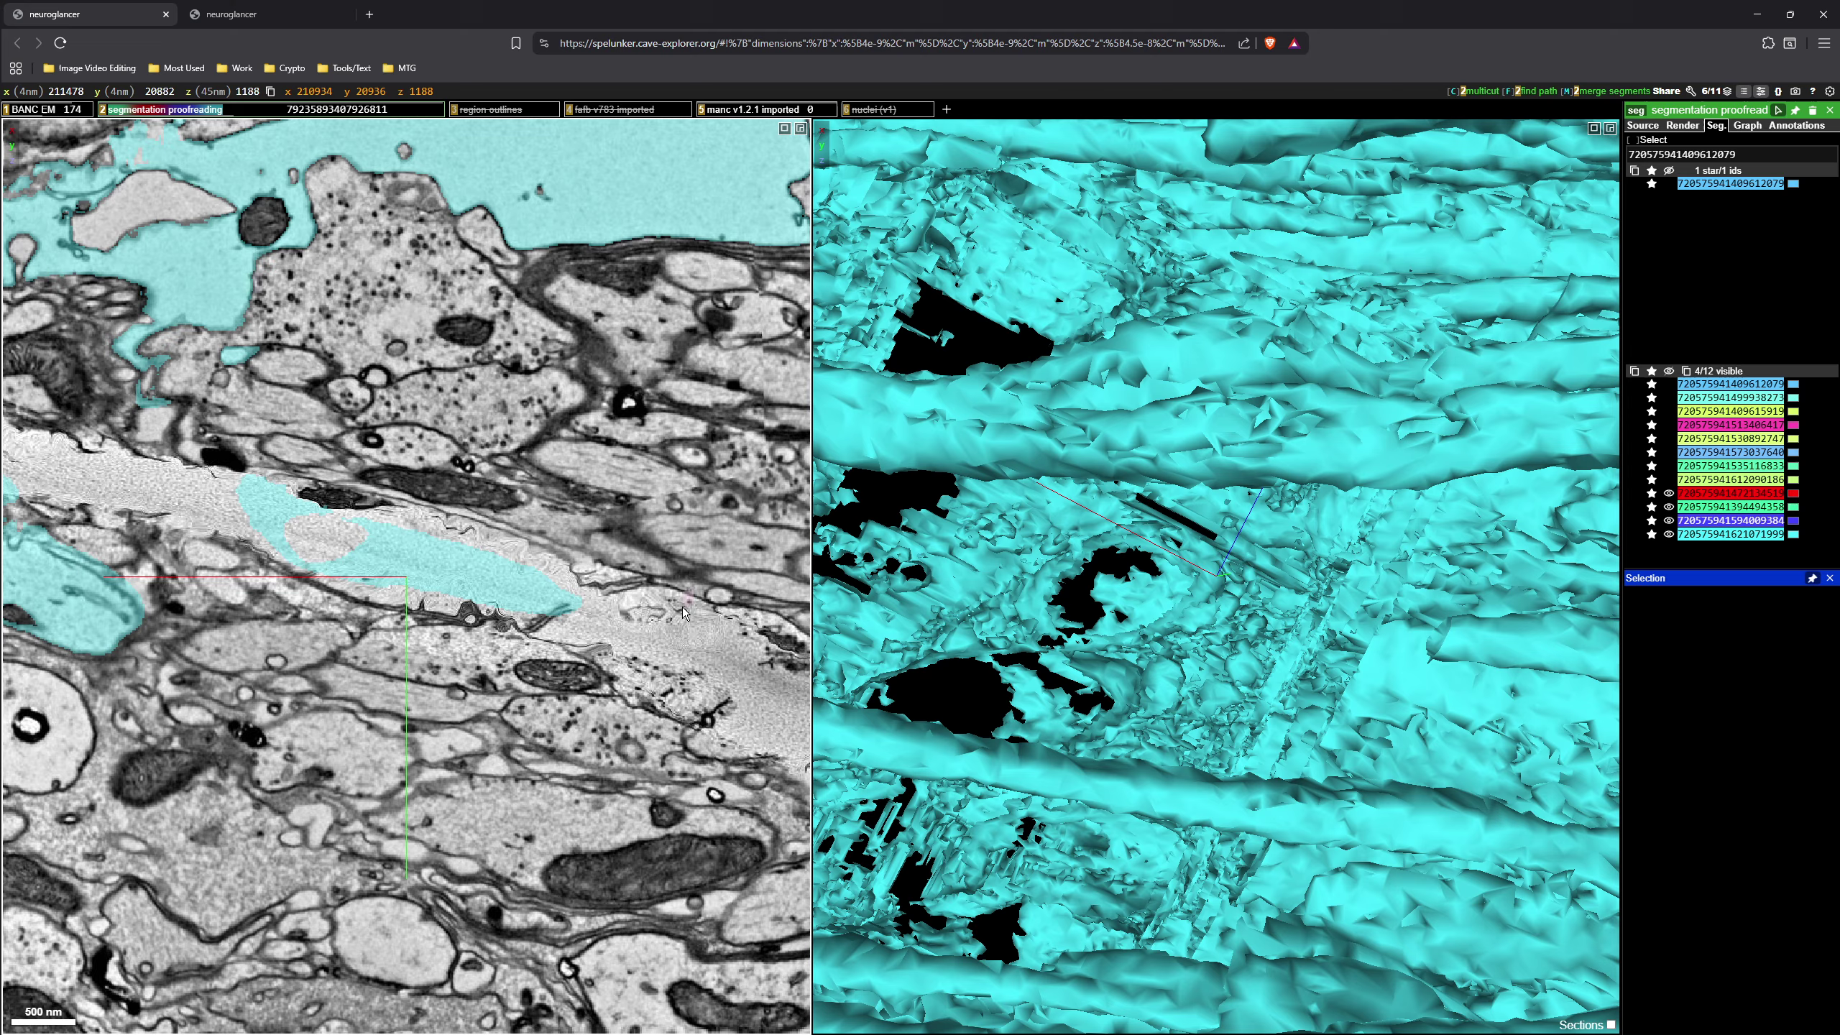
scroll(683, 614, down, 3)
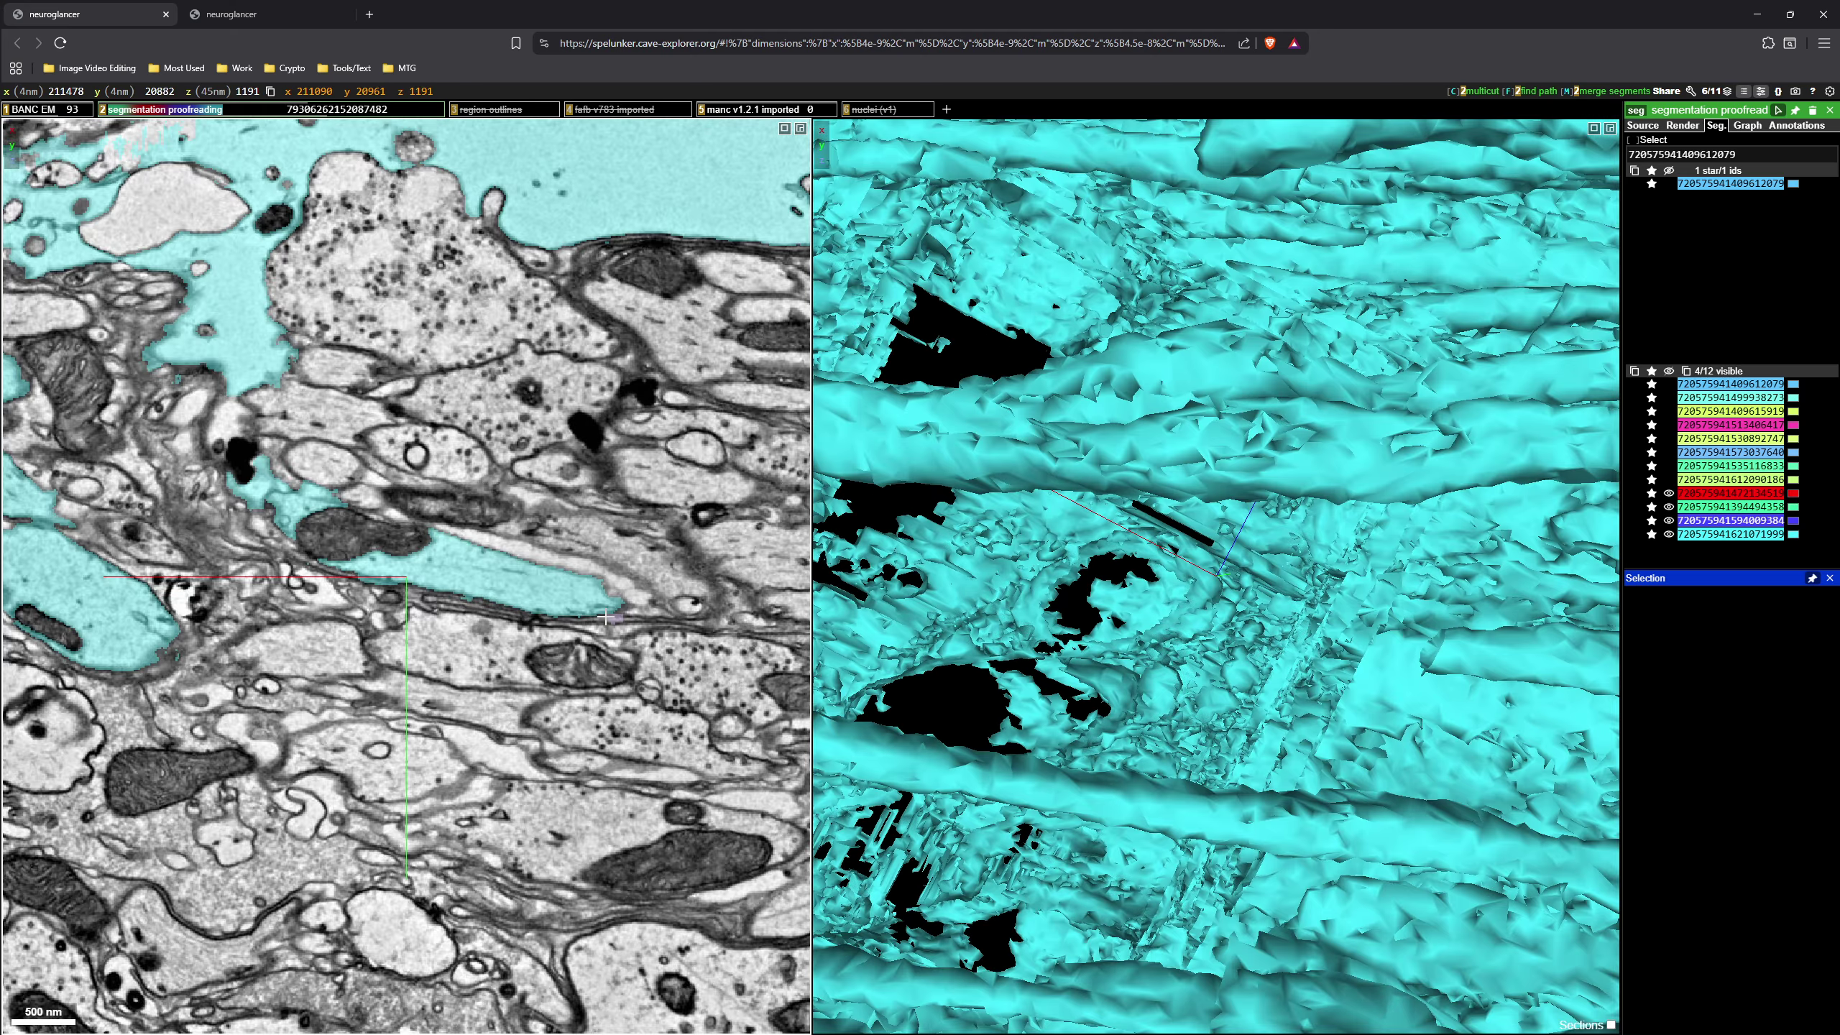
scroll(605, 616, down, 16)
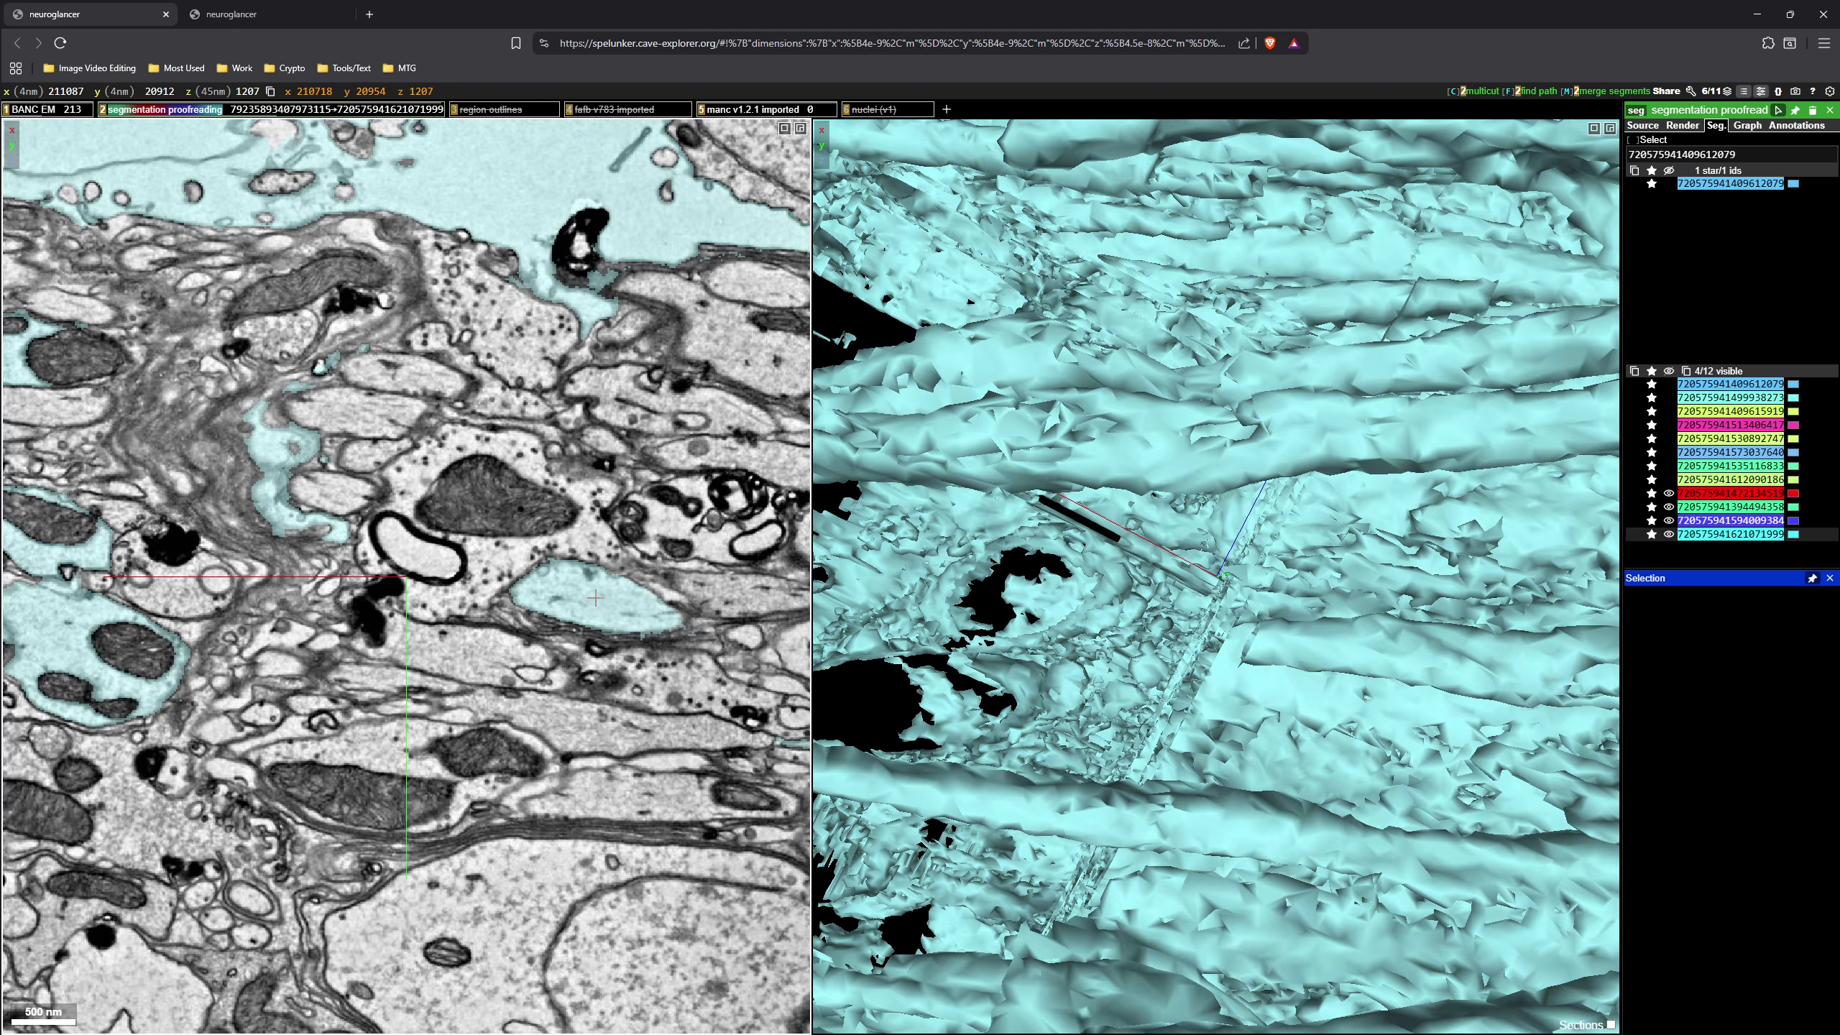
scroll(595, 597, up, 16)
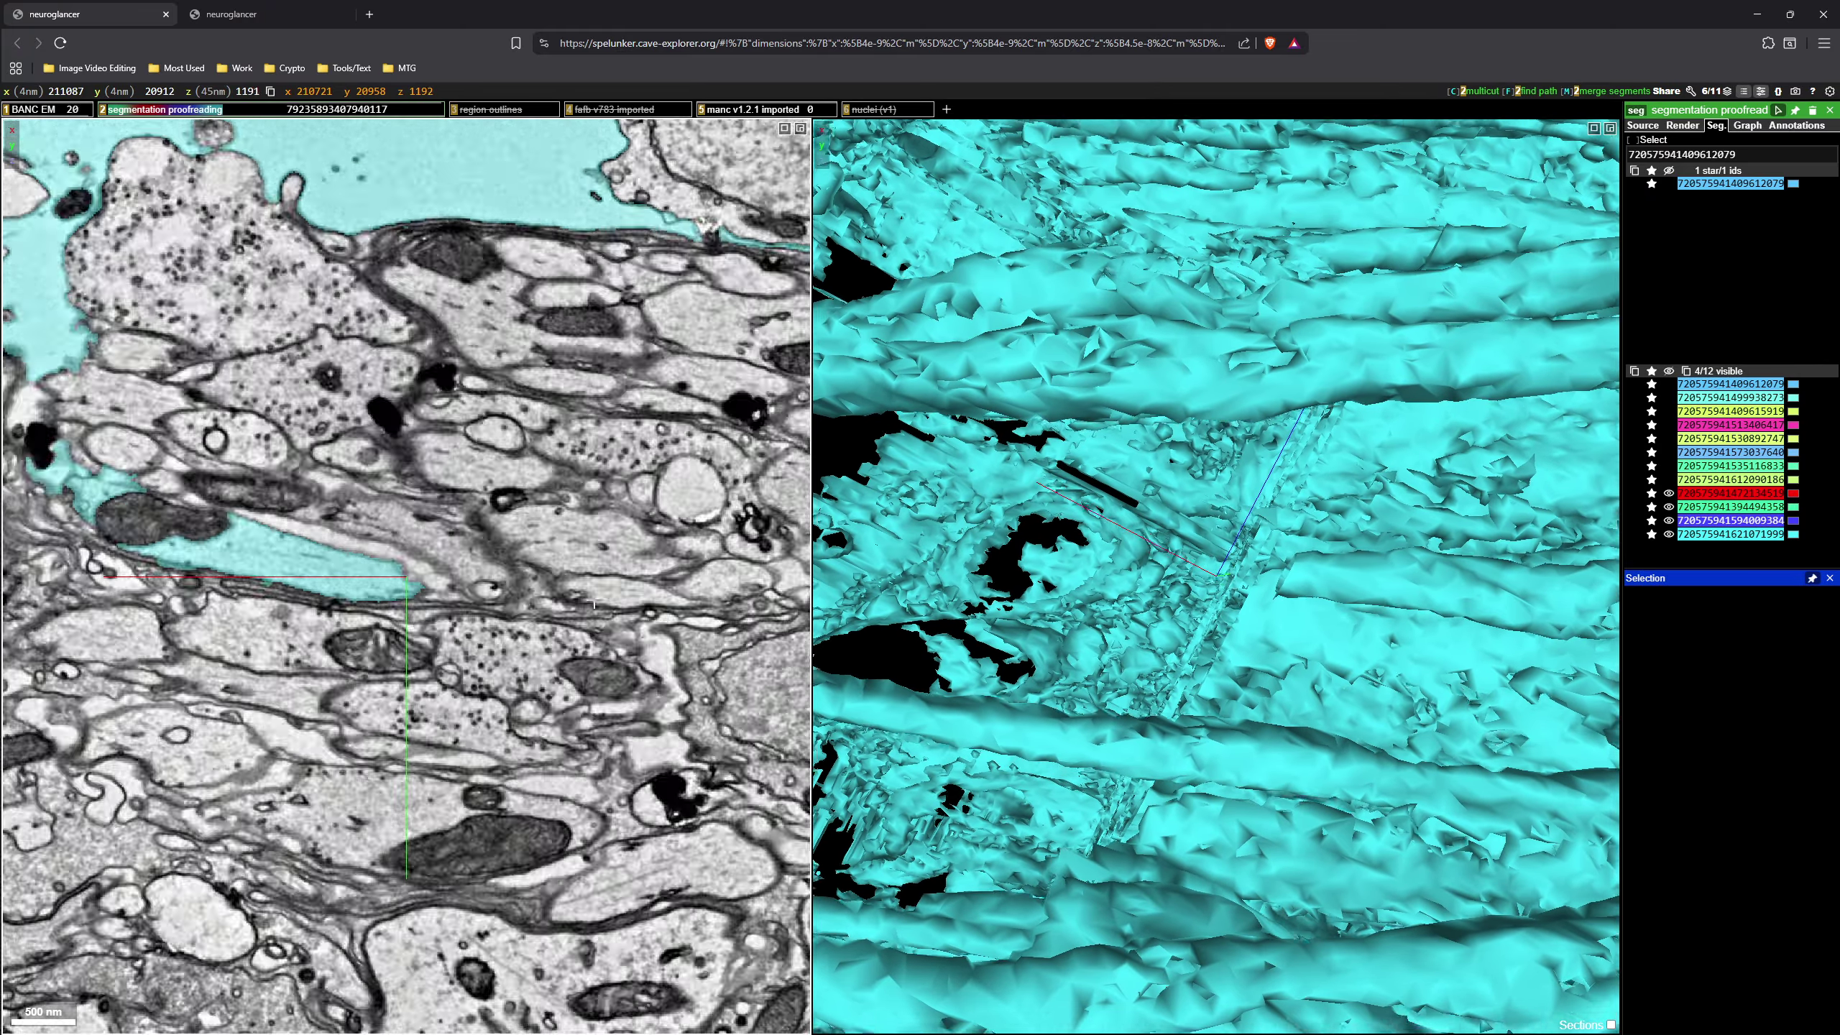
scroll(594, 603, down, 9)
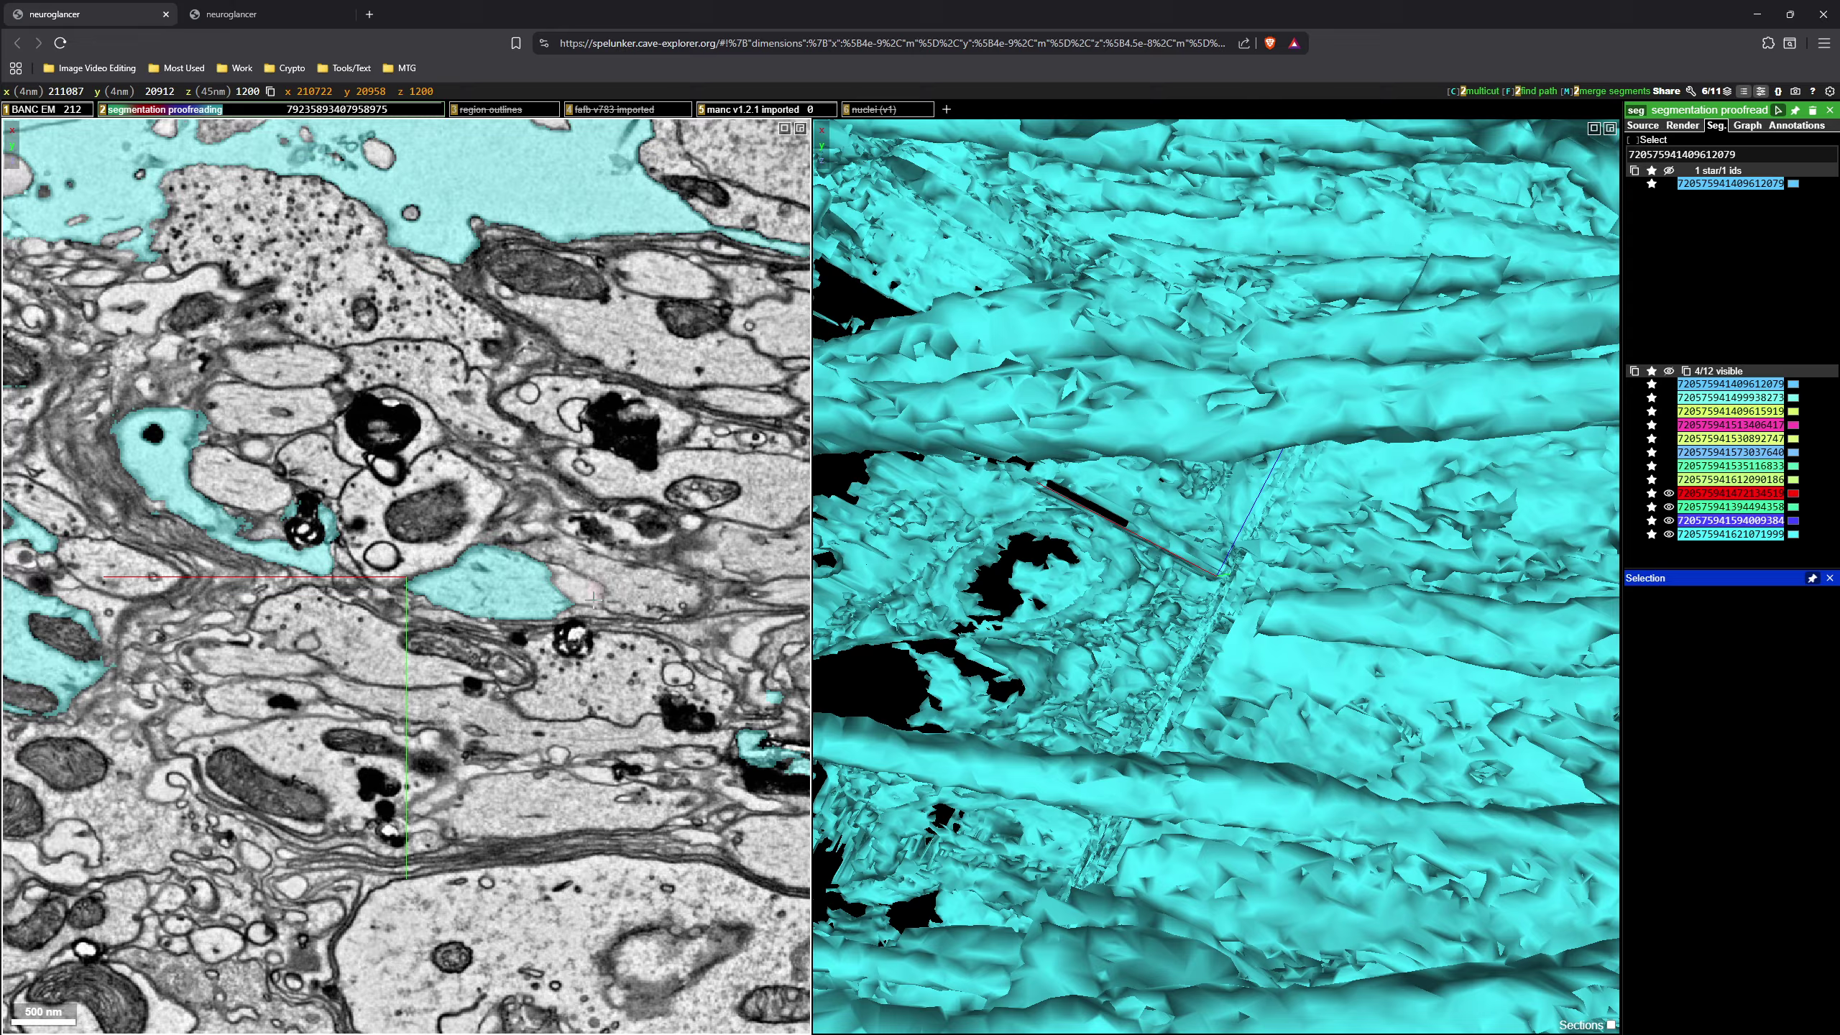
scroll(594, 599, down, 7)
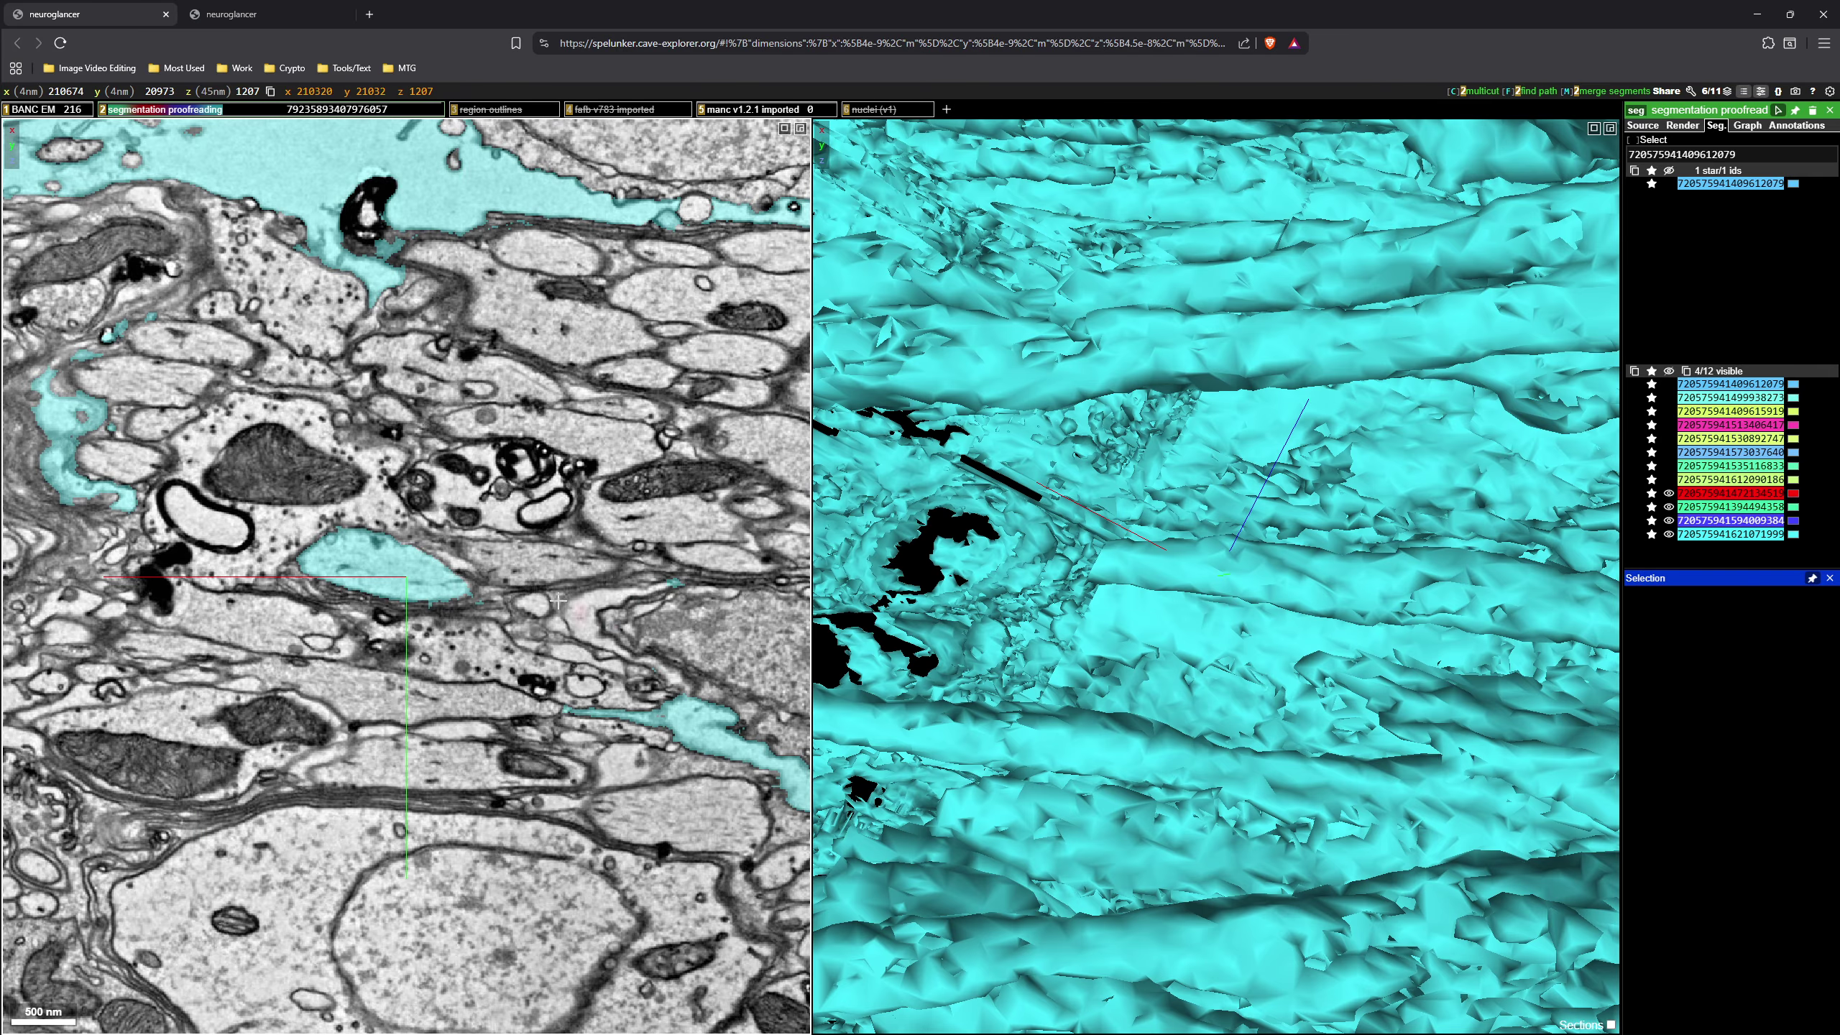
- Submit a Multicut of the cyan axon with two red points at z 1207 and two blue points at z 1219
key(c)
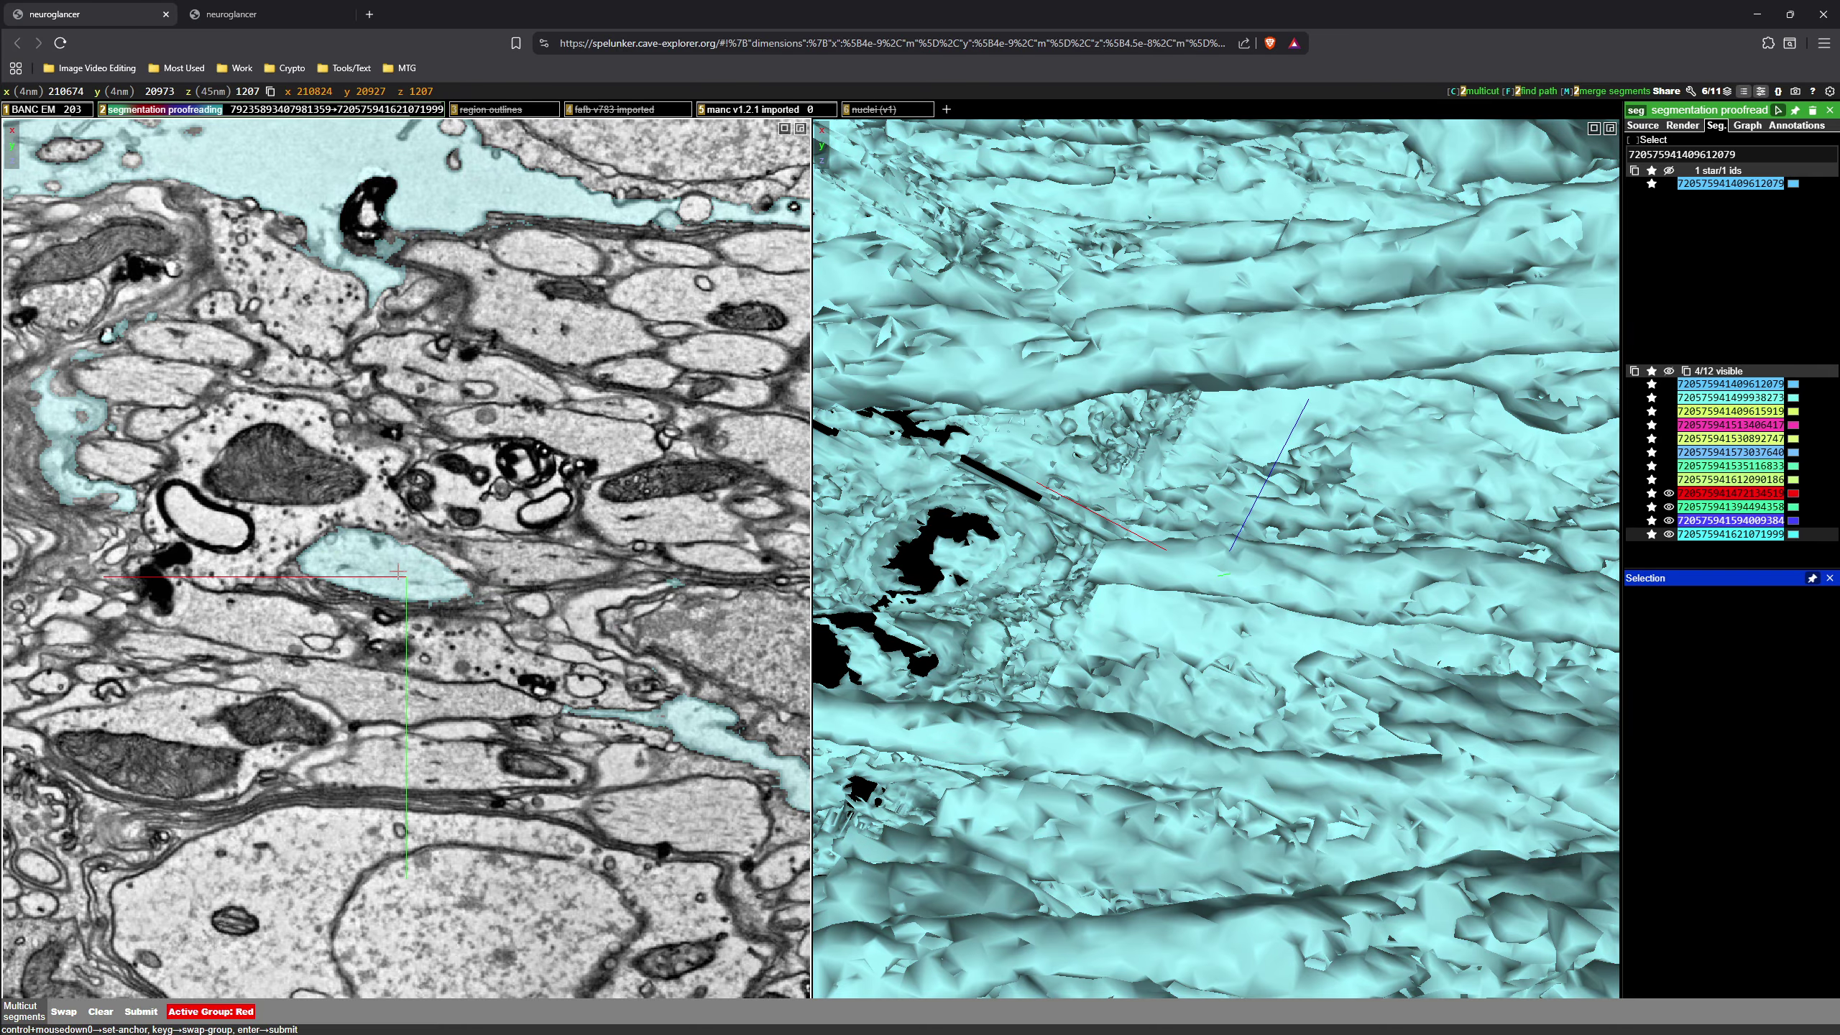
ctrl+click(398, 572)
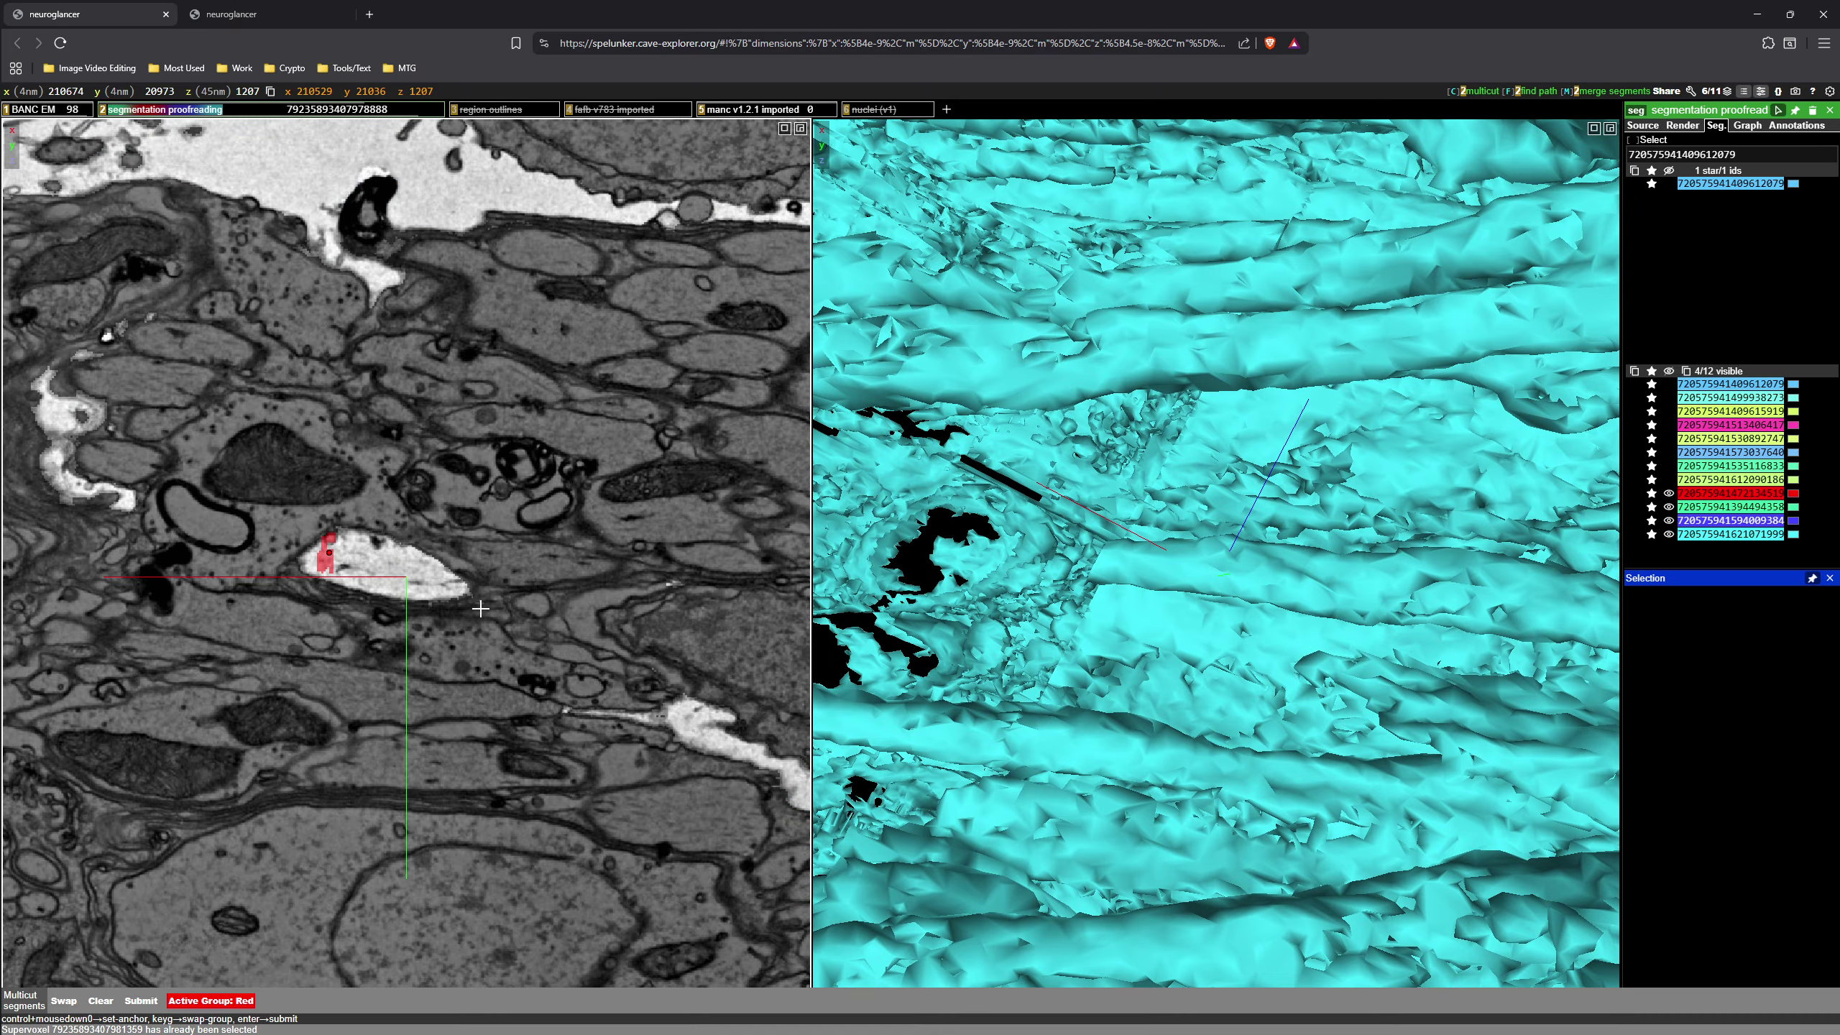
ctrl+click(403, 566)
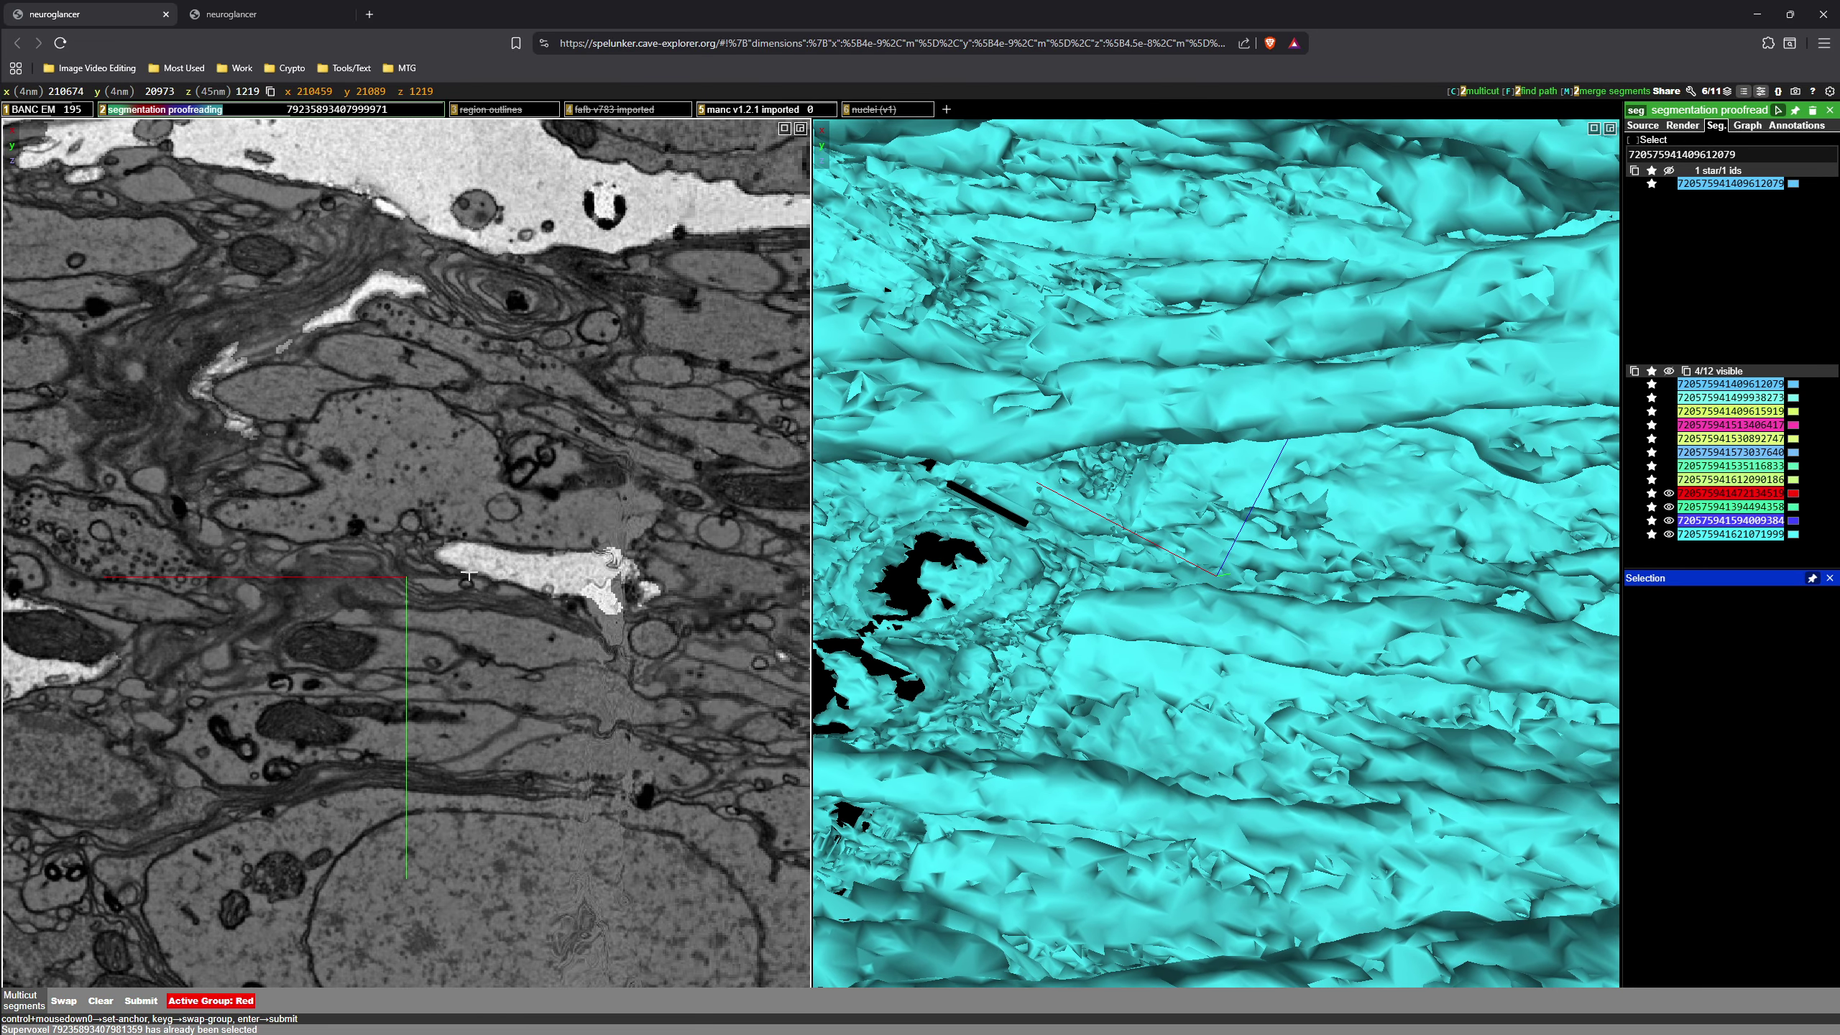
key(g)
ctrl+click(469, 550)
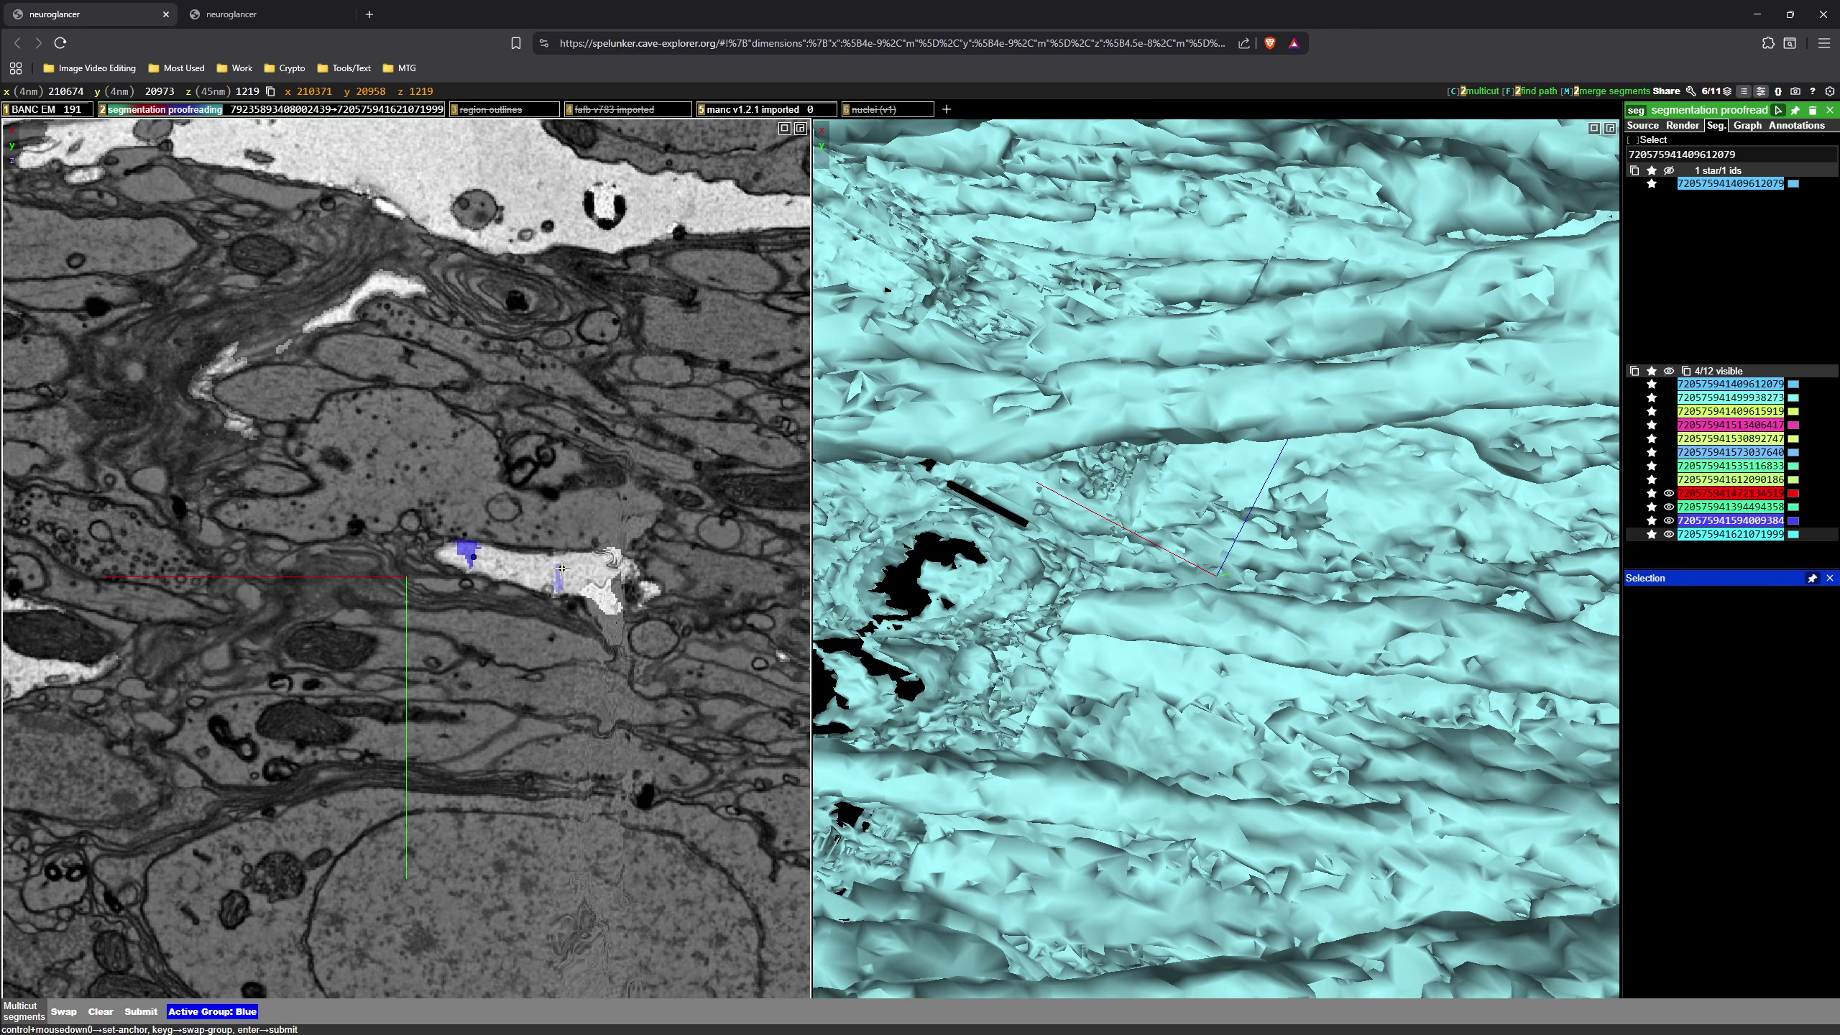
key(Return)
- Compare the axon's highlighted cross-sections in the slices between z 1195 and z 1224 to check its continuity with the neighbouring profiles
scroll(573, 491, down, 1)
scroll(573, 490, up, 2)
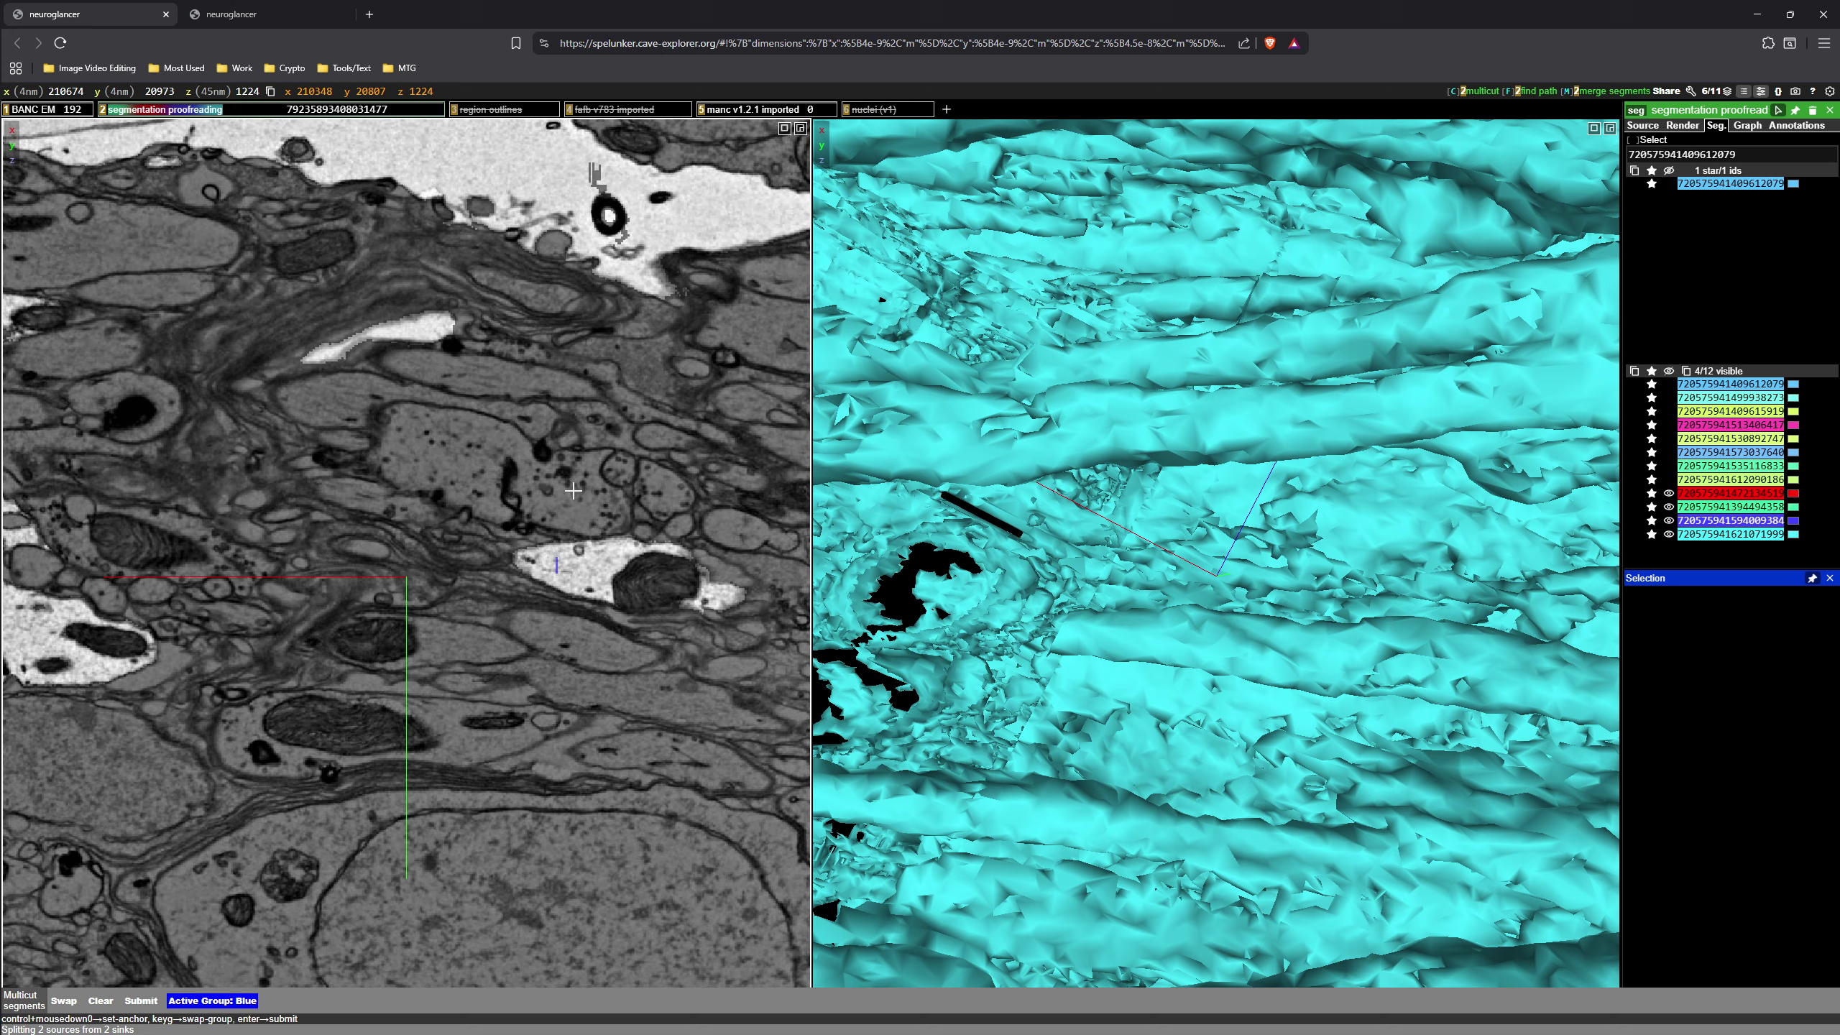
scroll(598, 511, up, 20)
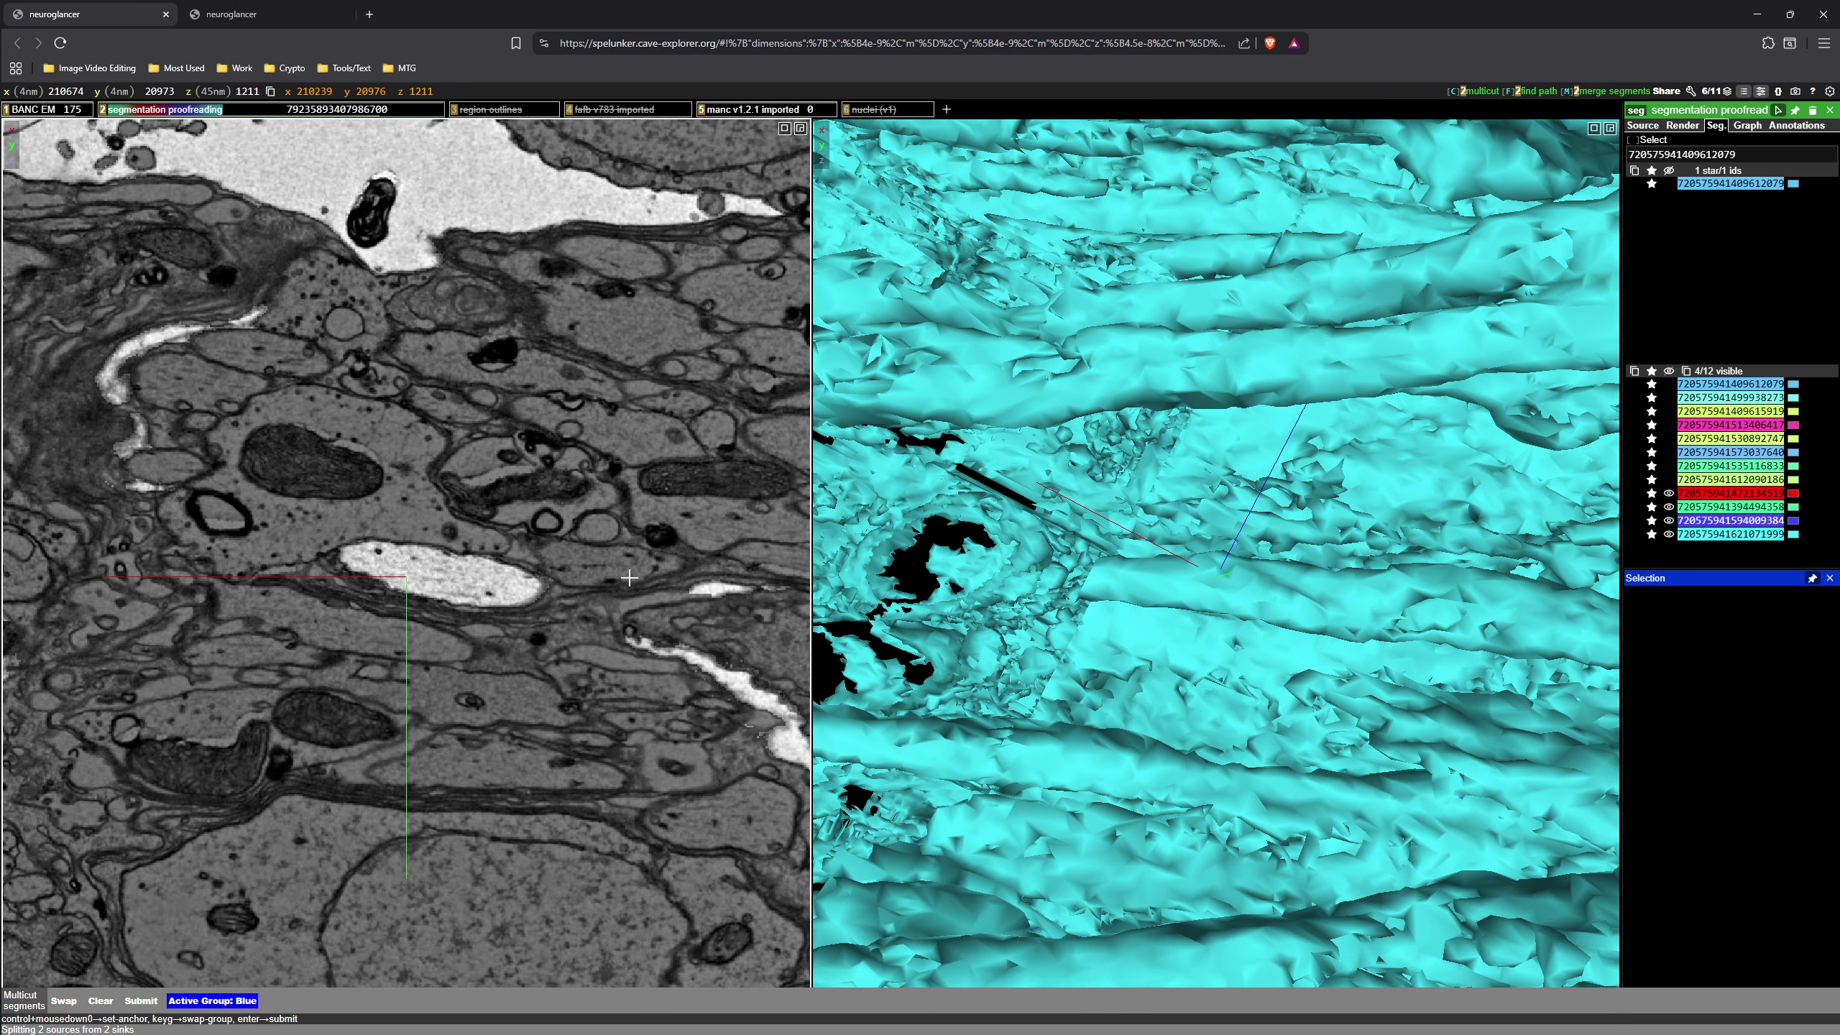
scroll(631, 578, down, 10)
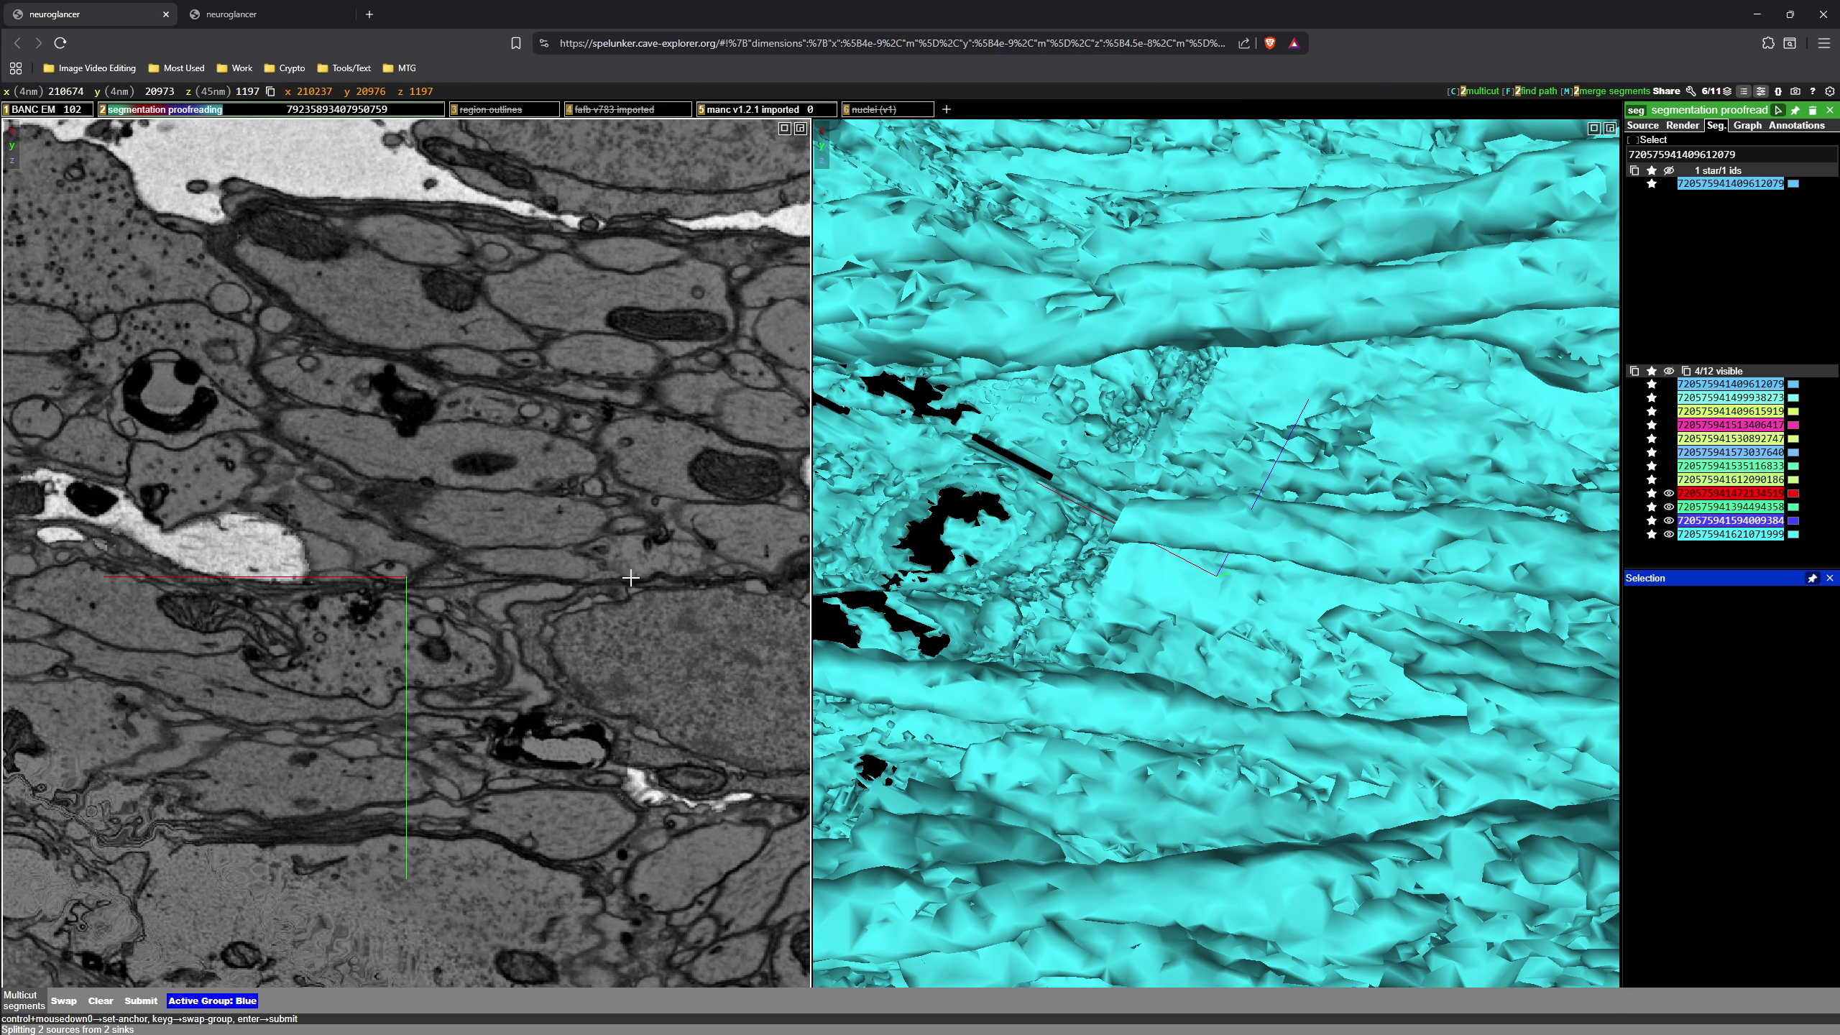
scroll(630, 578, up, 10)
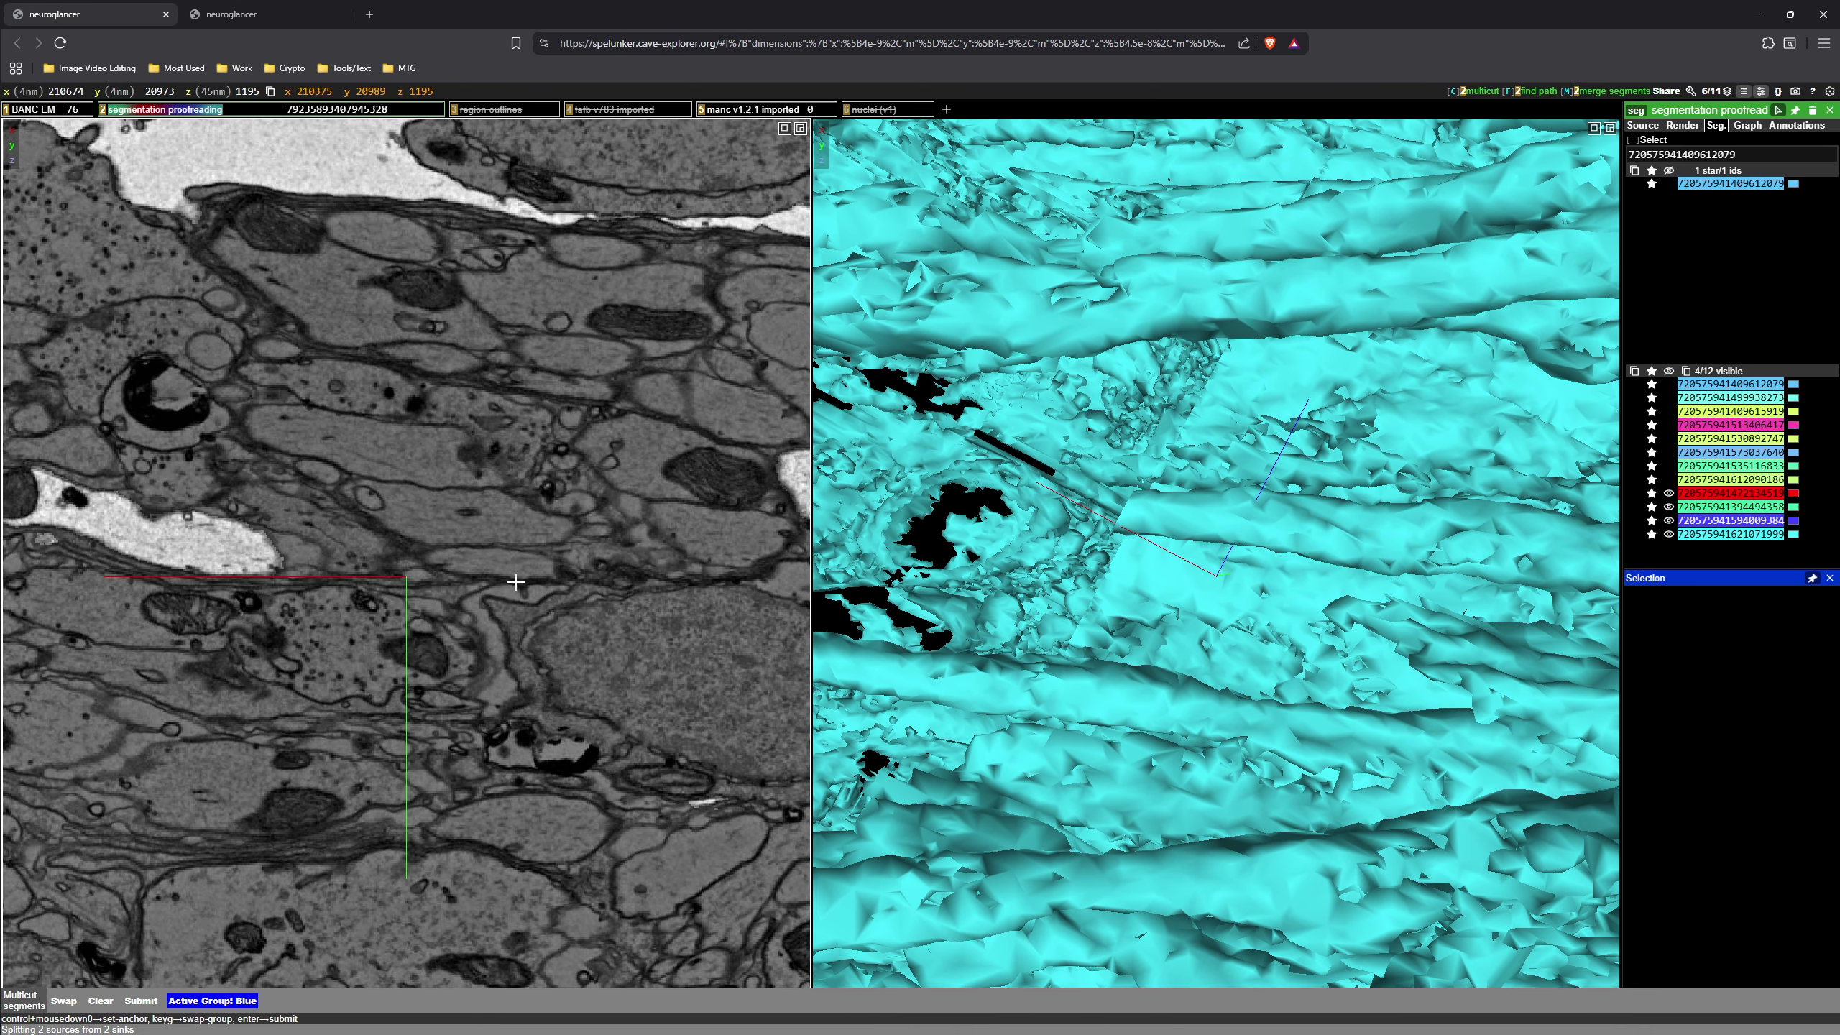
right_click(171, 536)
scroll(163, 541, down, 1)
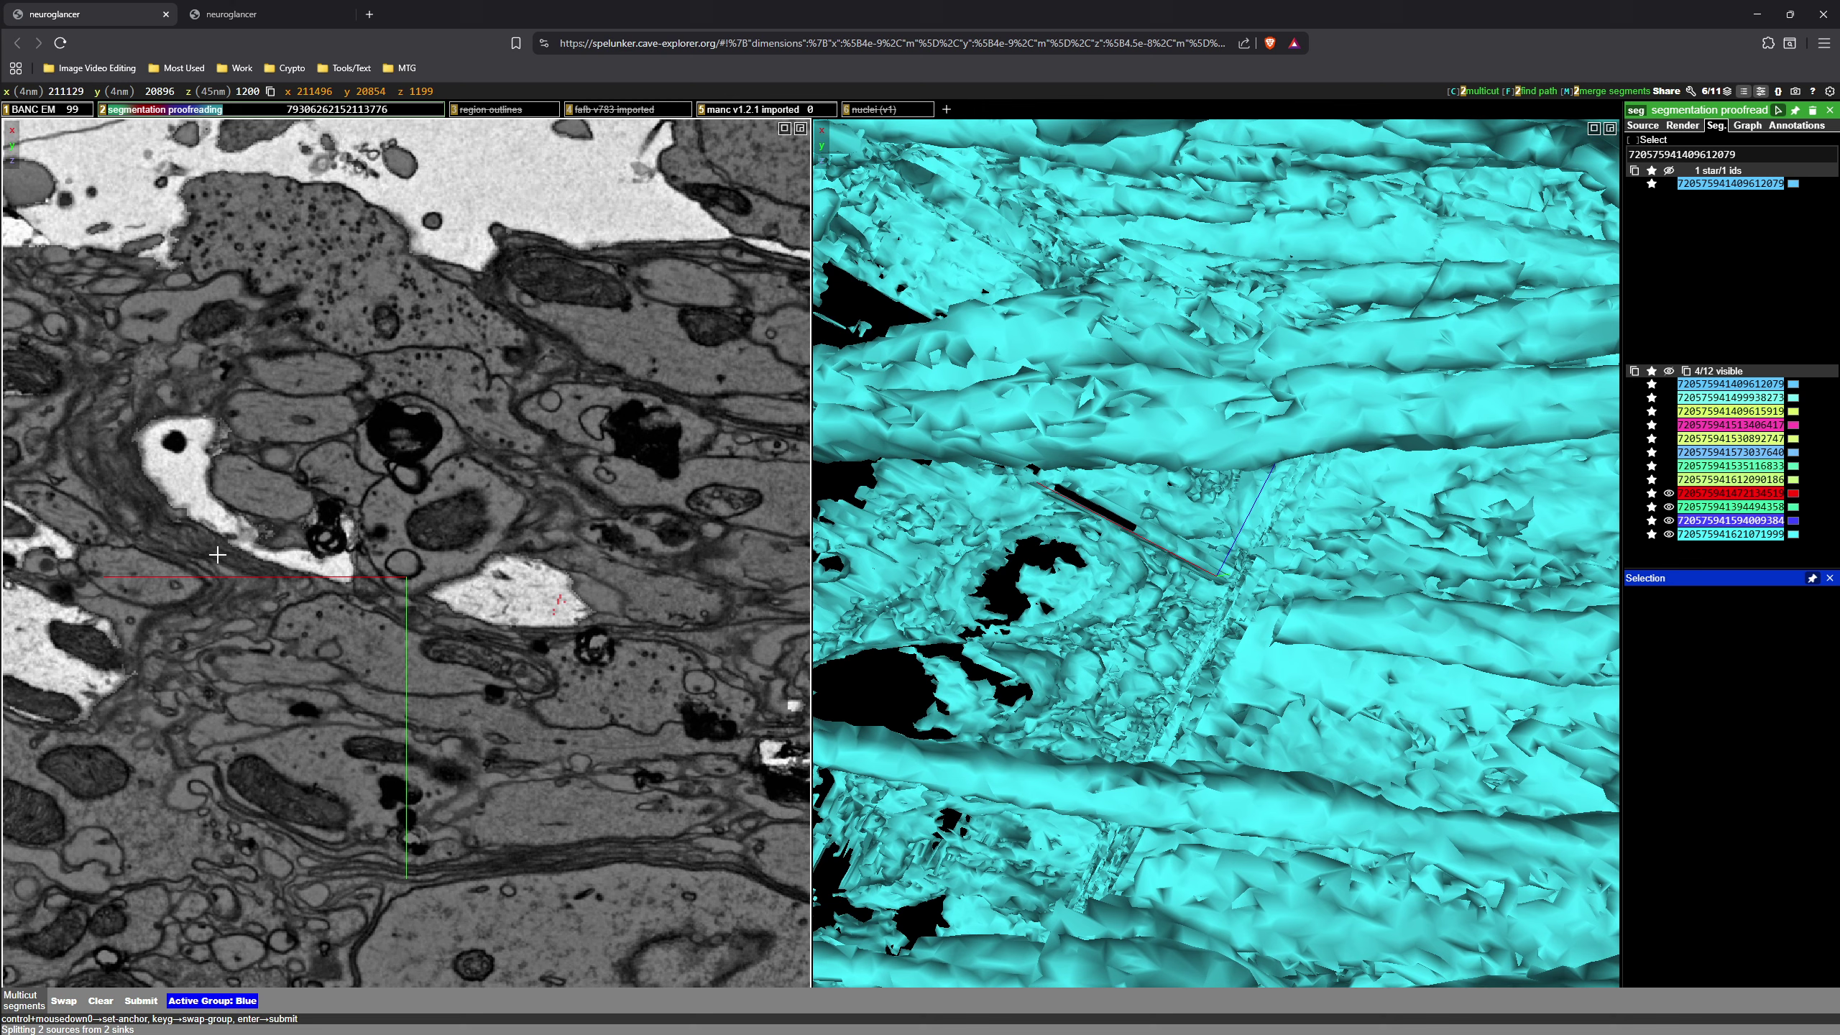
scroll(219, 554, up, 5)
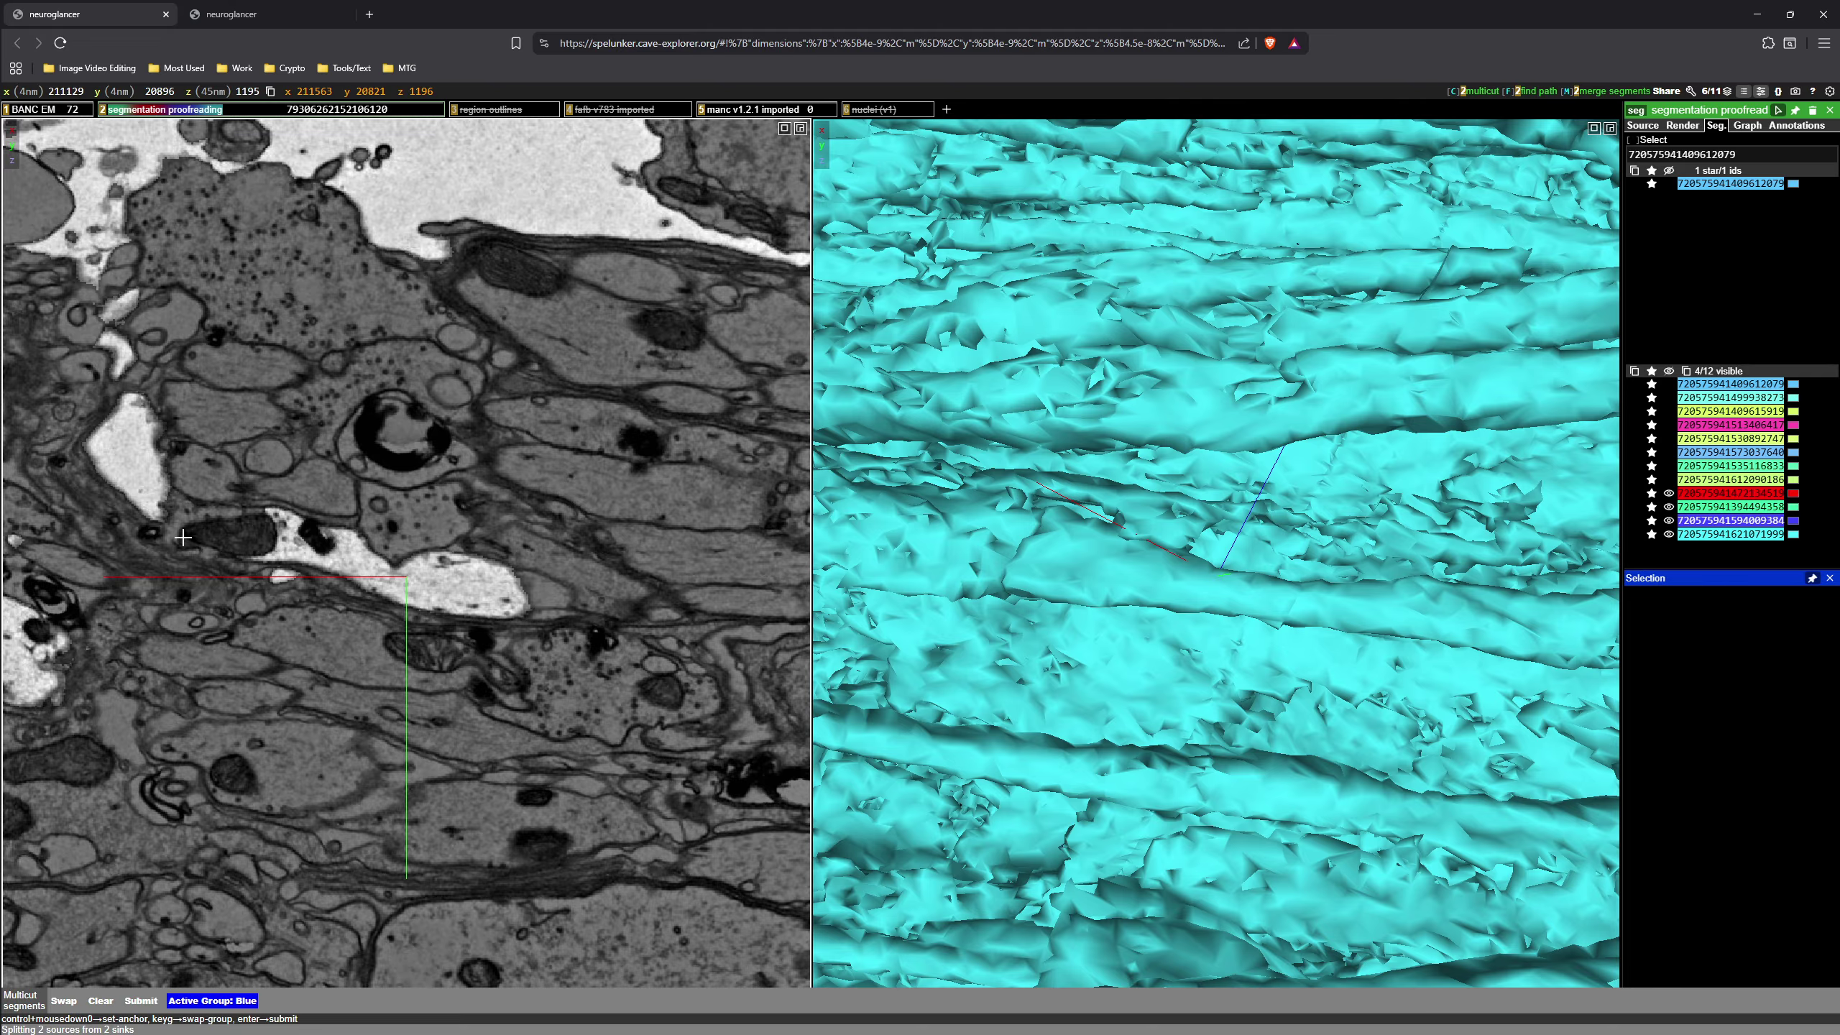
scroll(183, 536, down, 9)
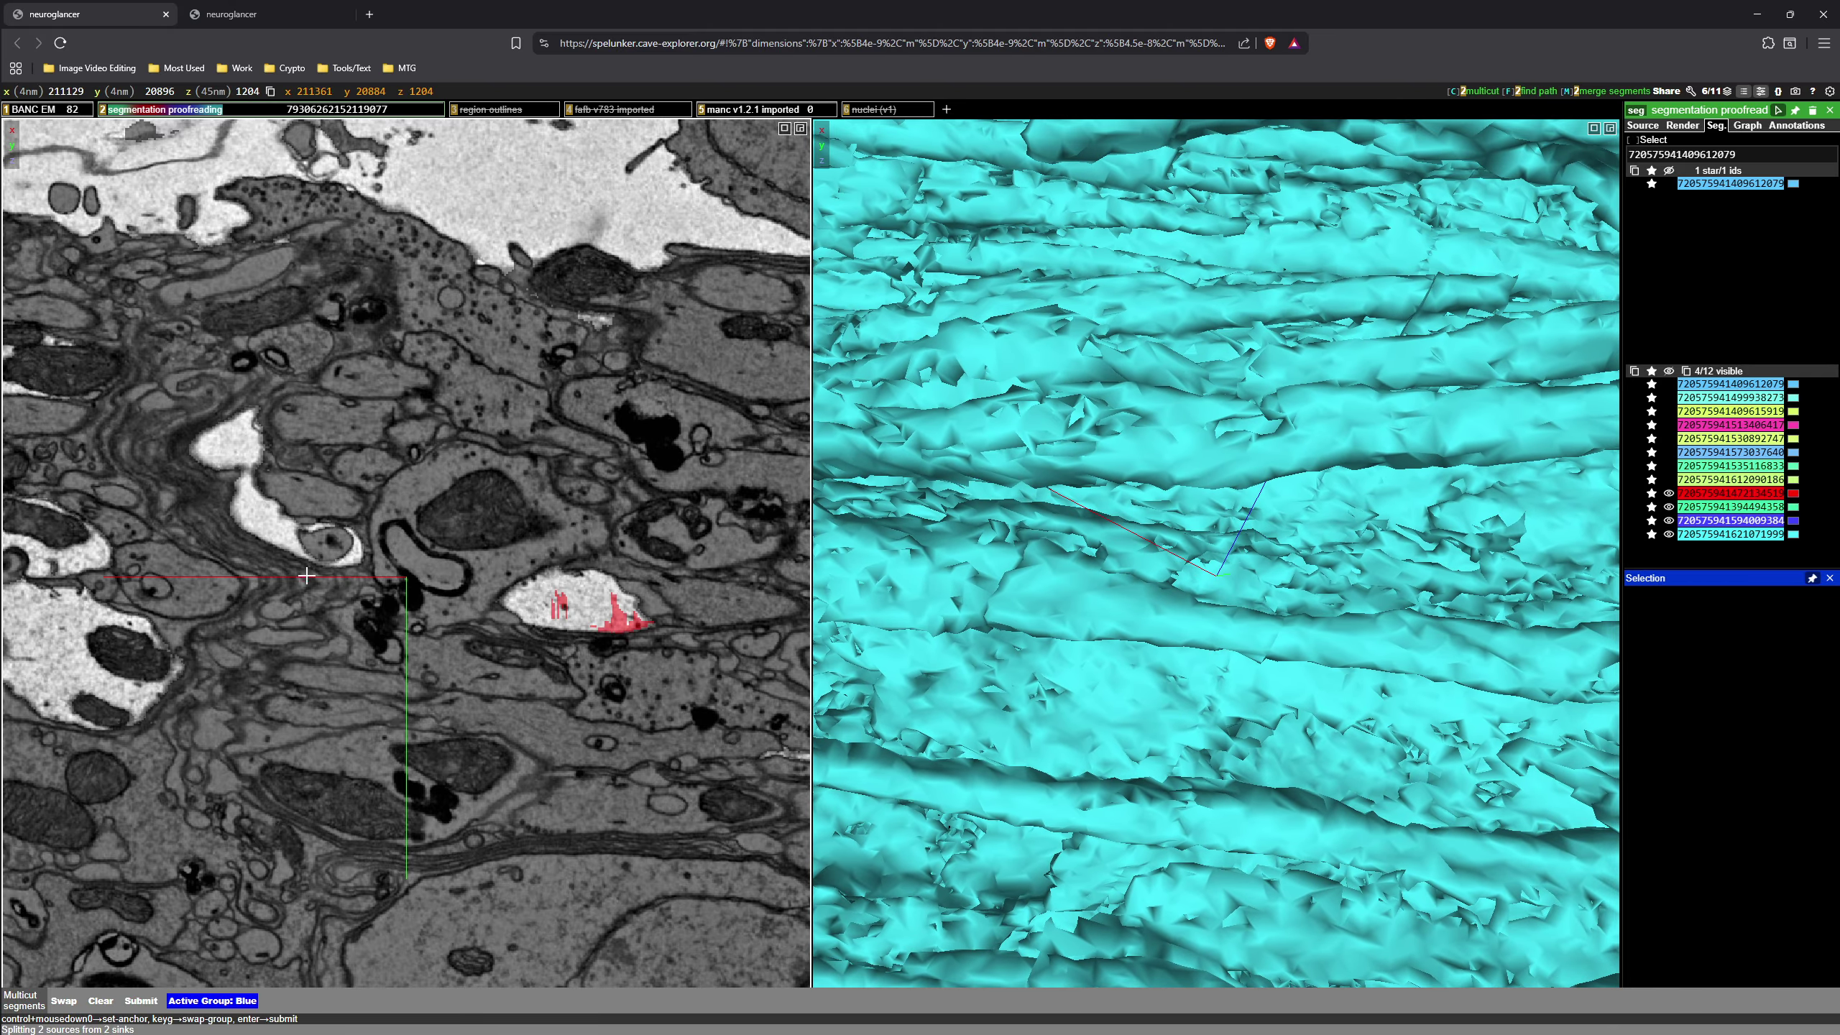
scroll(306, 576, up, 6)
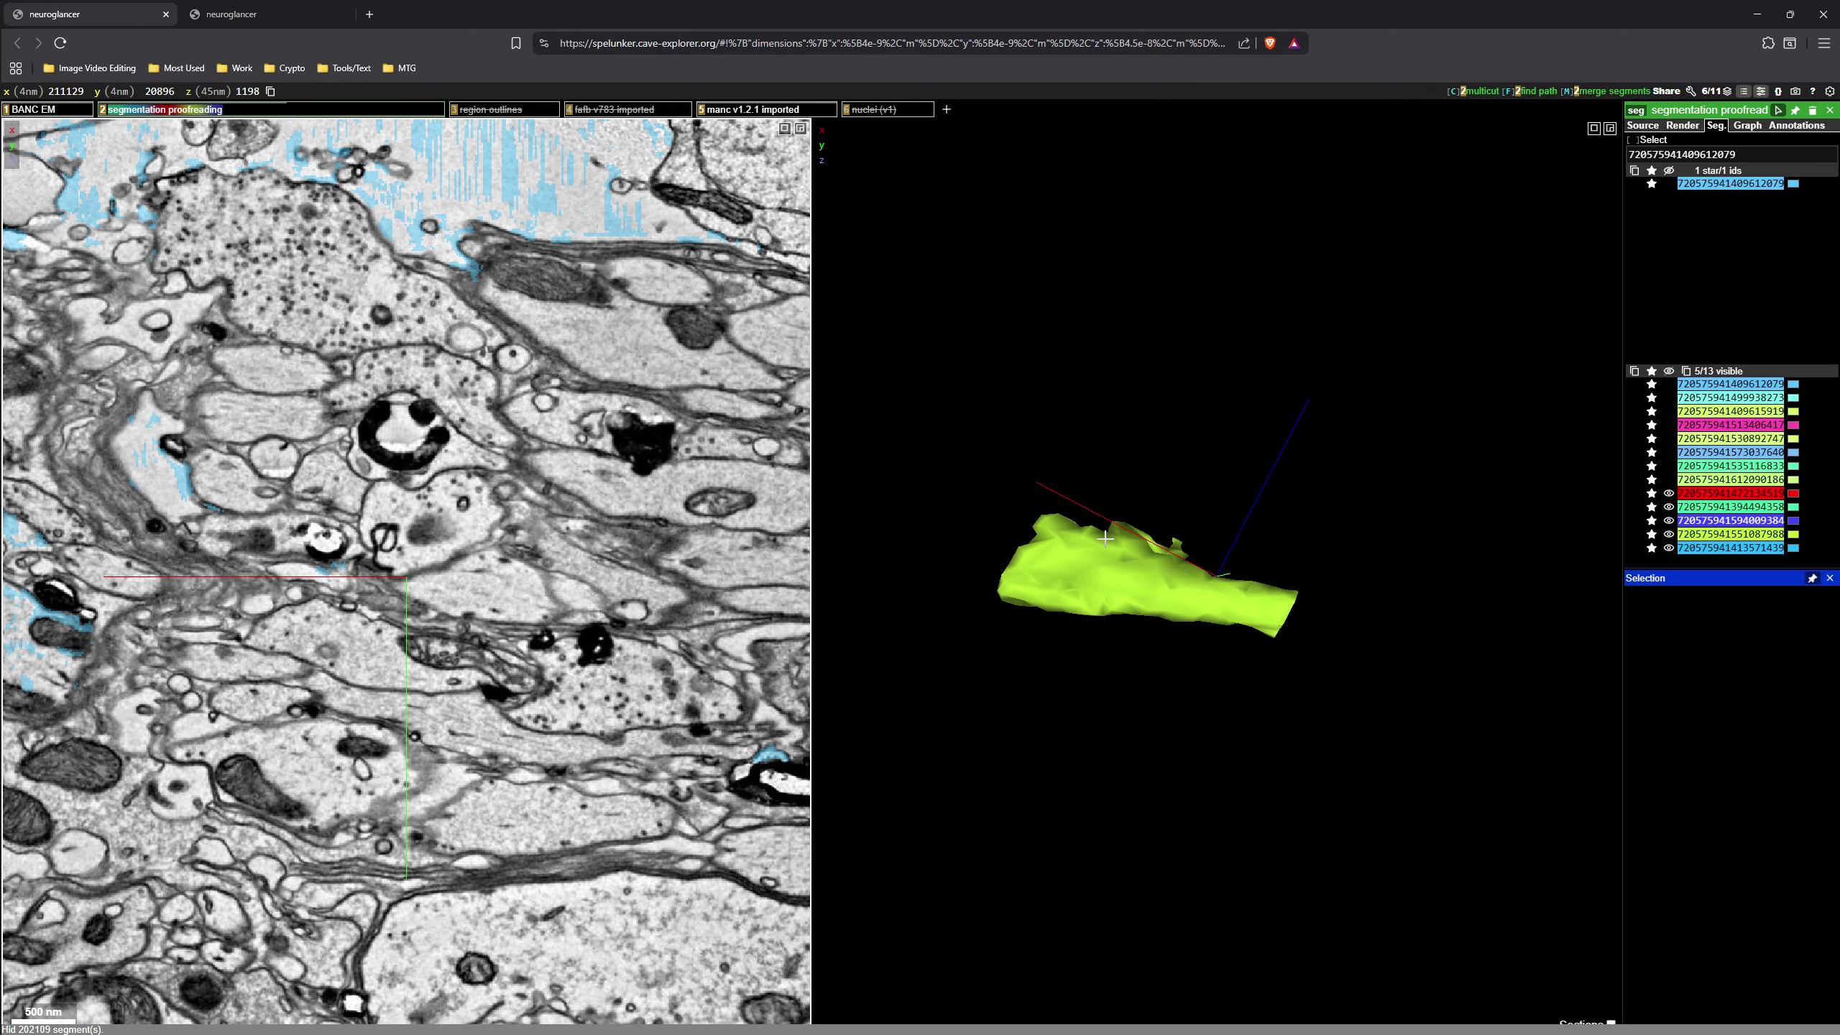
- Inspect the split yellow-green axon piece in slices z 1188 to 1205, and examine its far end near z 1212 in 3D
scroll(597, 648, up, 1)
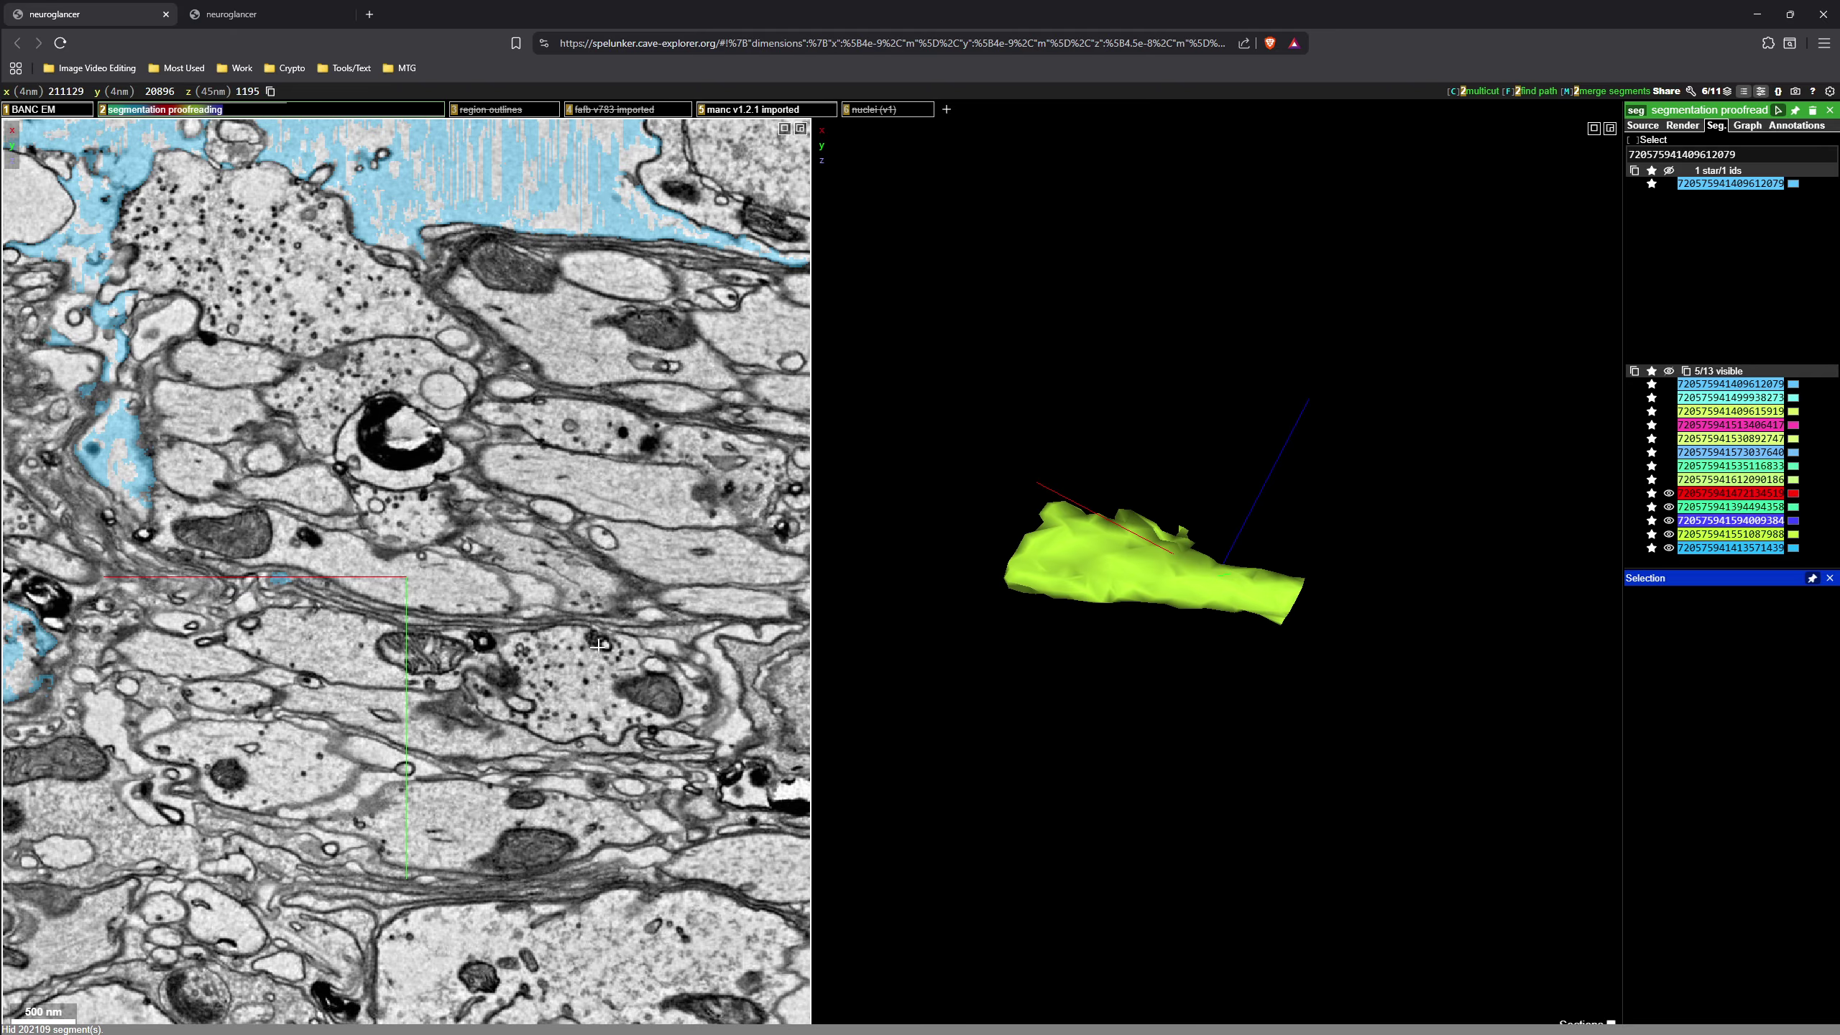
scroll(597, 648, down, 9)
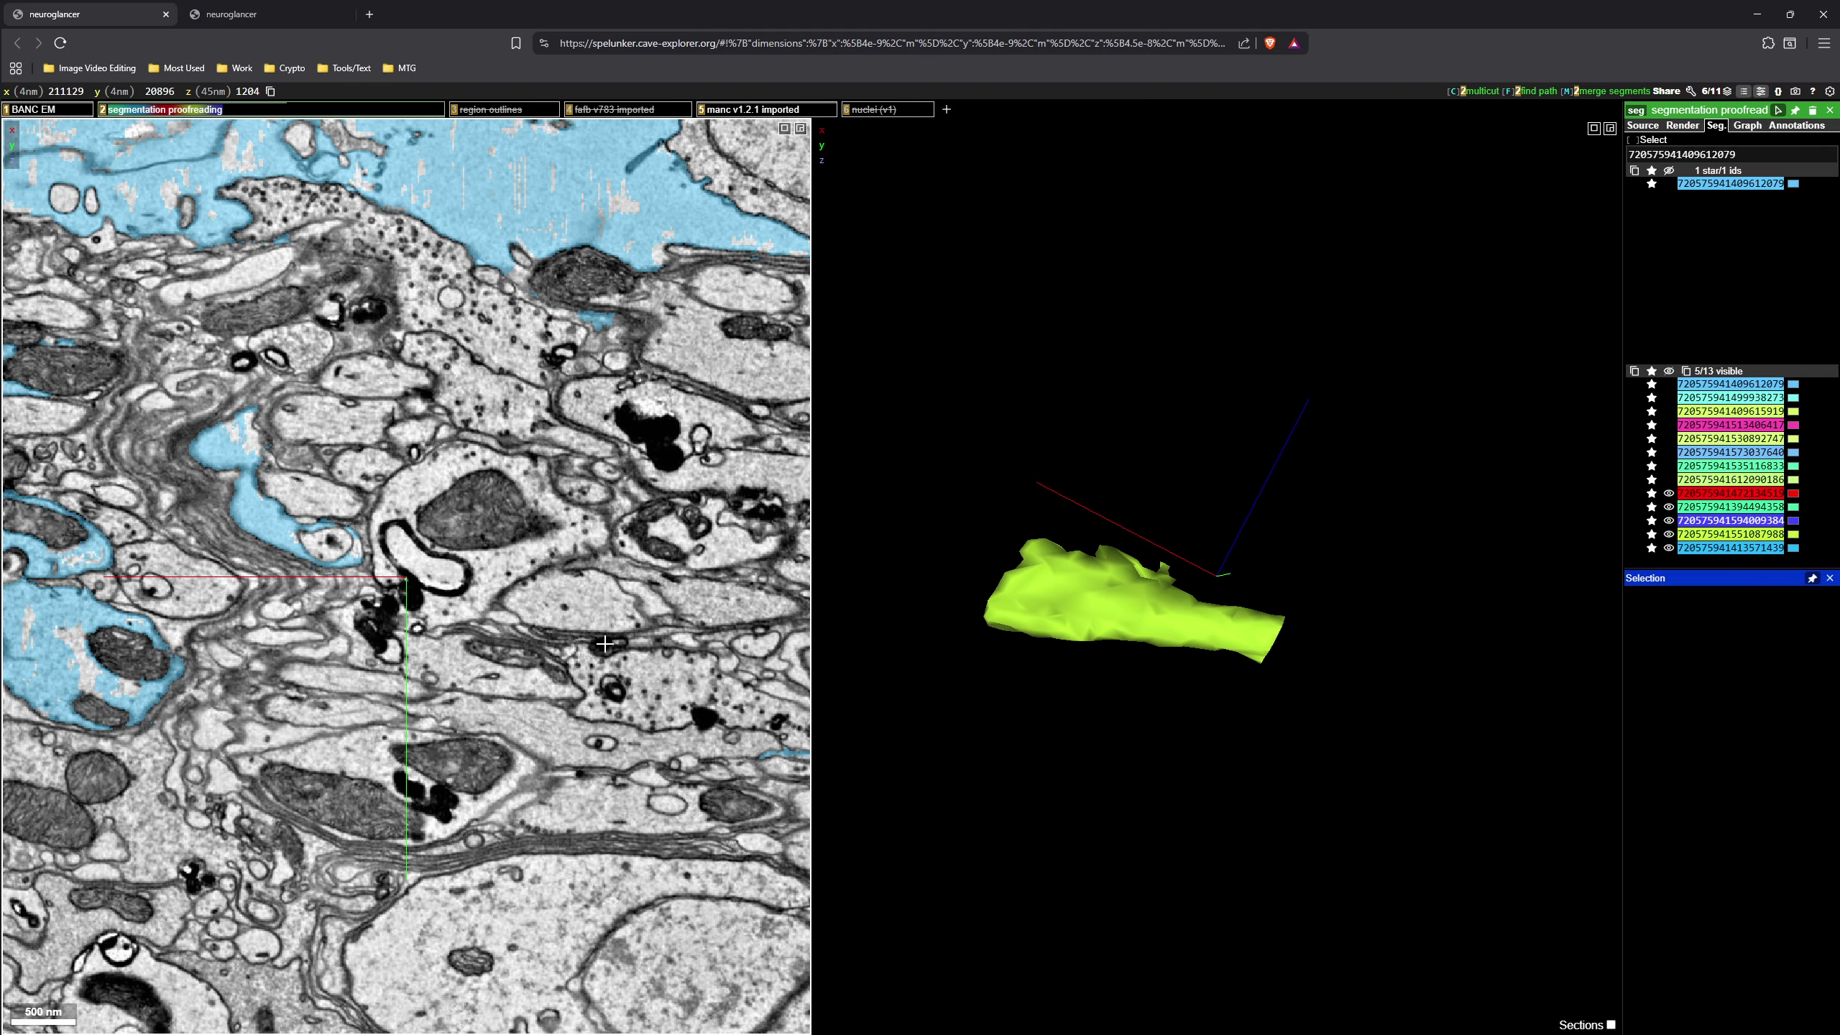
scroll(606, 644, up, 20)
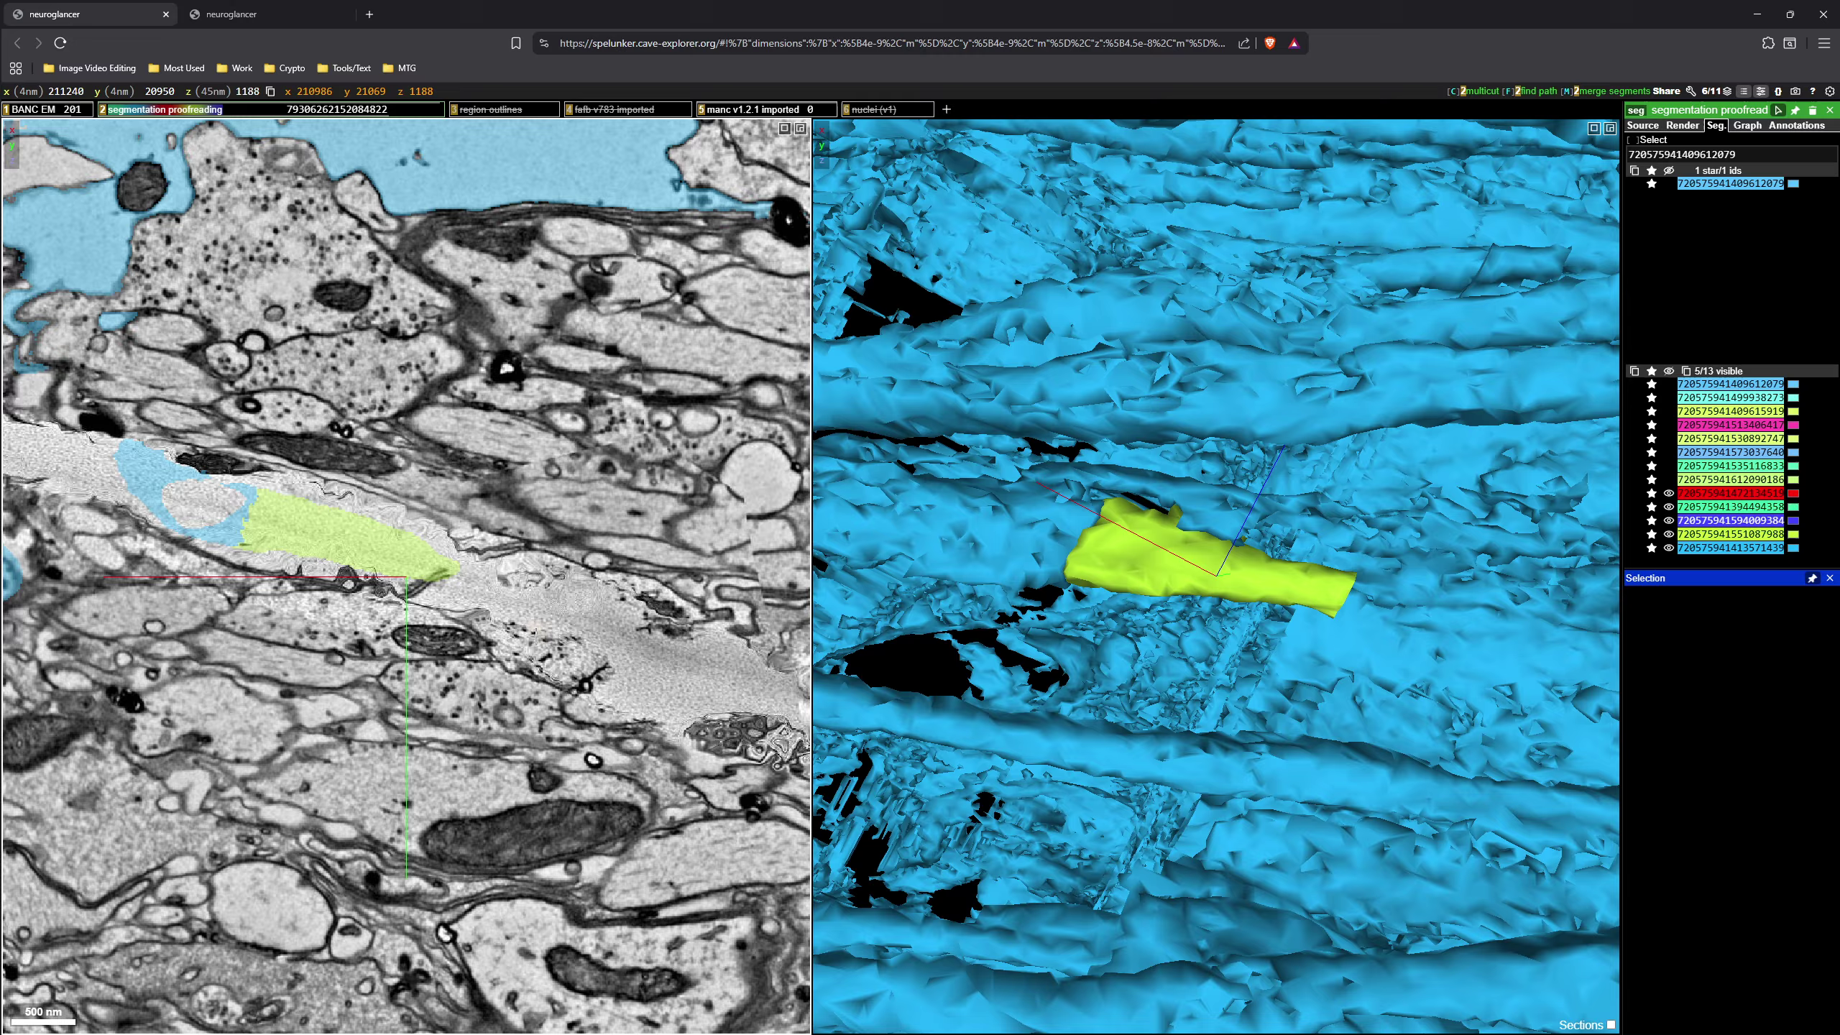
scroll(534, 634, down, 18)
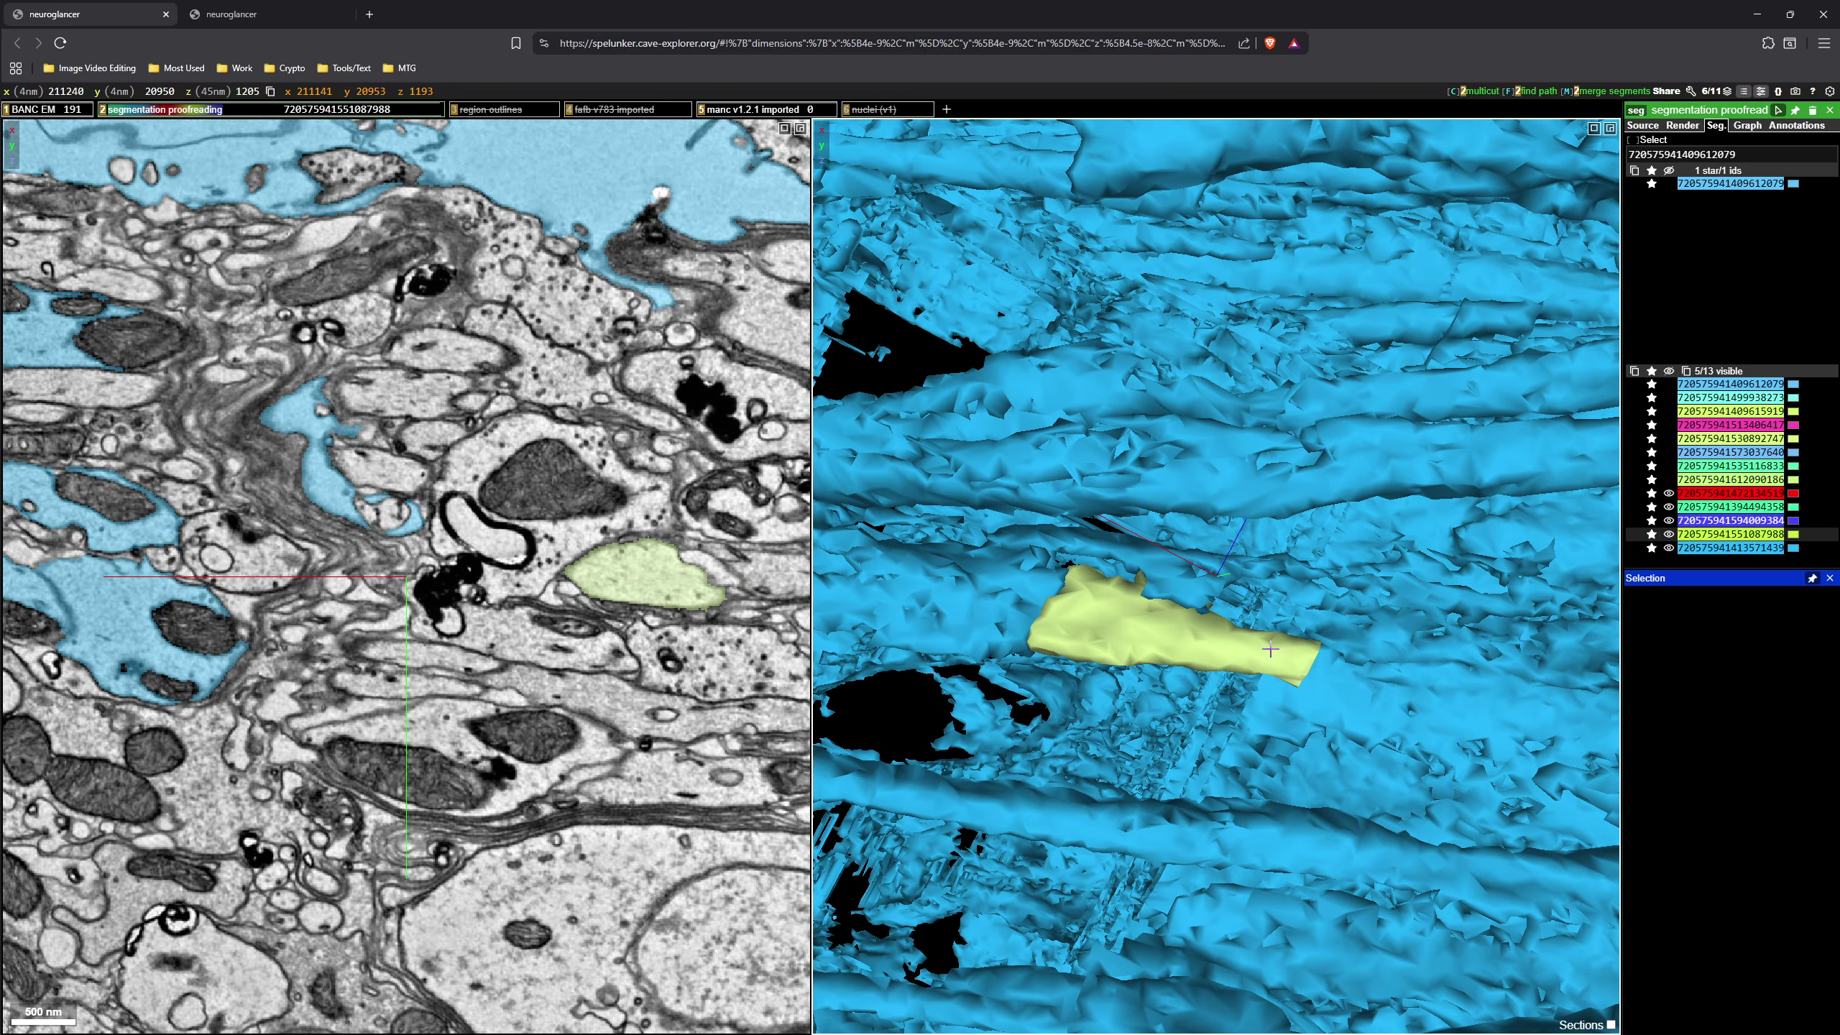
scroll(1231, 649, down, 14)
scroll(1231, 649, up, 10)
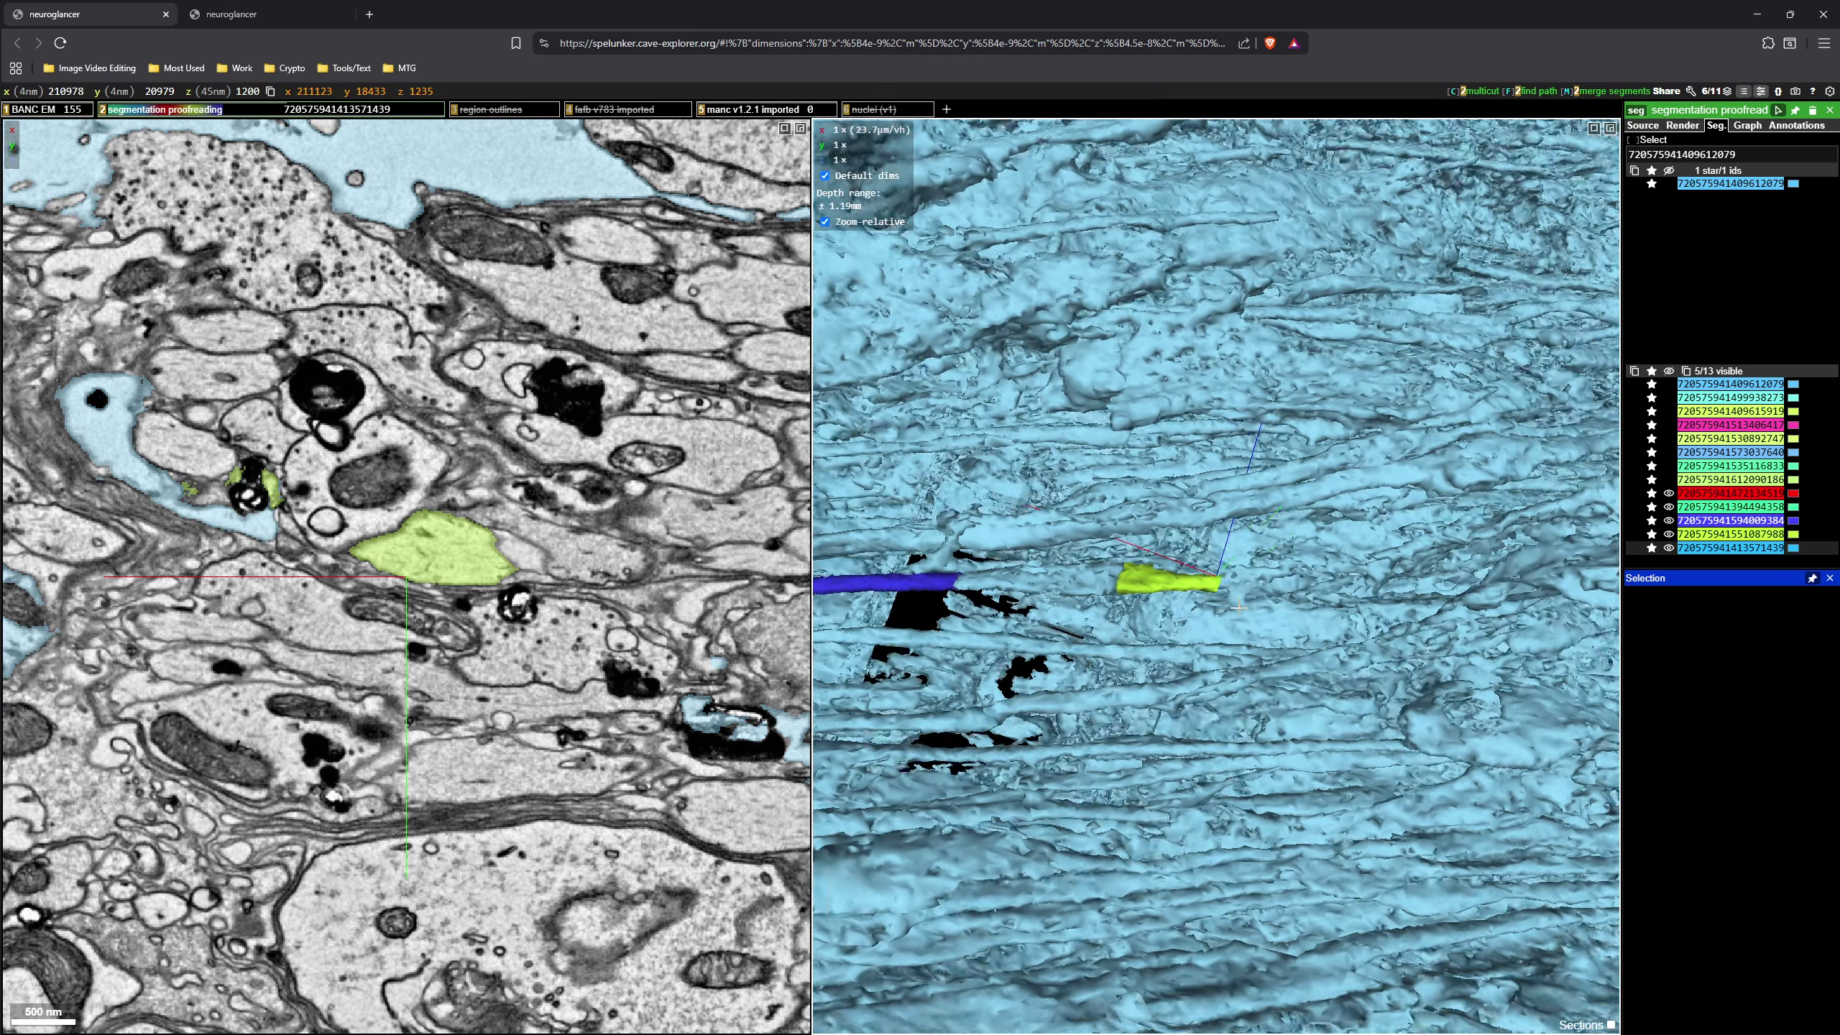
drag(1230, 649, 1346, 697)
mouse_move(1231, 565)
mouse_down()
mouse_move(1243, 641)
mouse_move(1246, 566)
mouse_up()
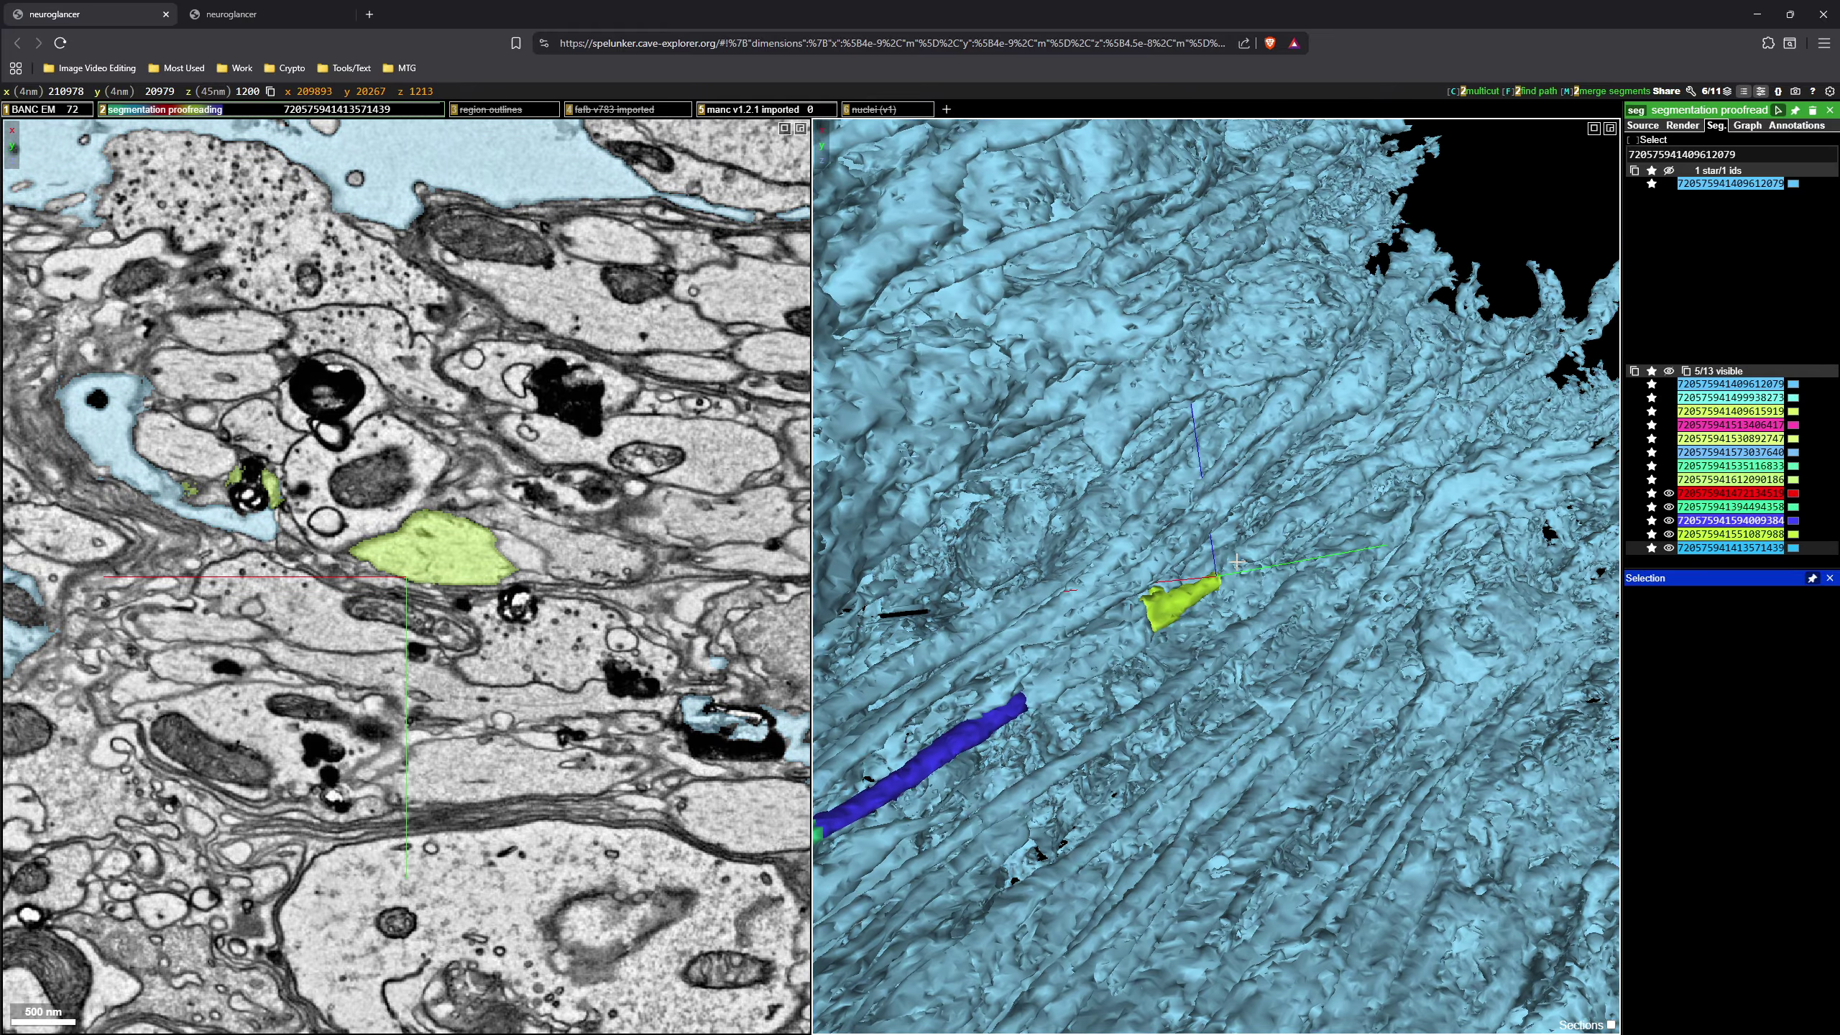
right_click(1246, 555)
scroll(1246, 555, up, 8)
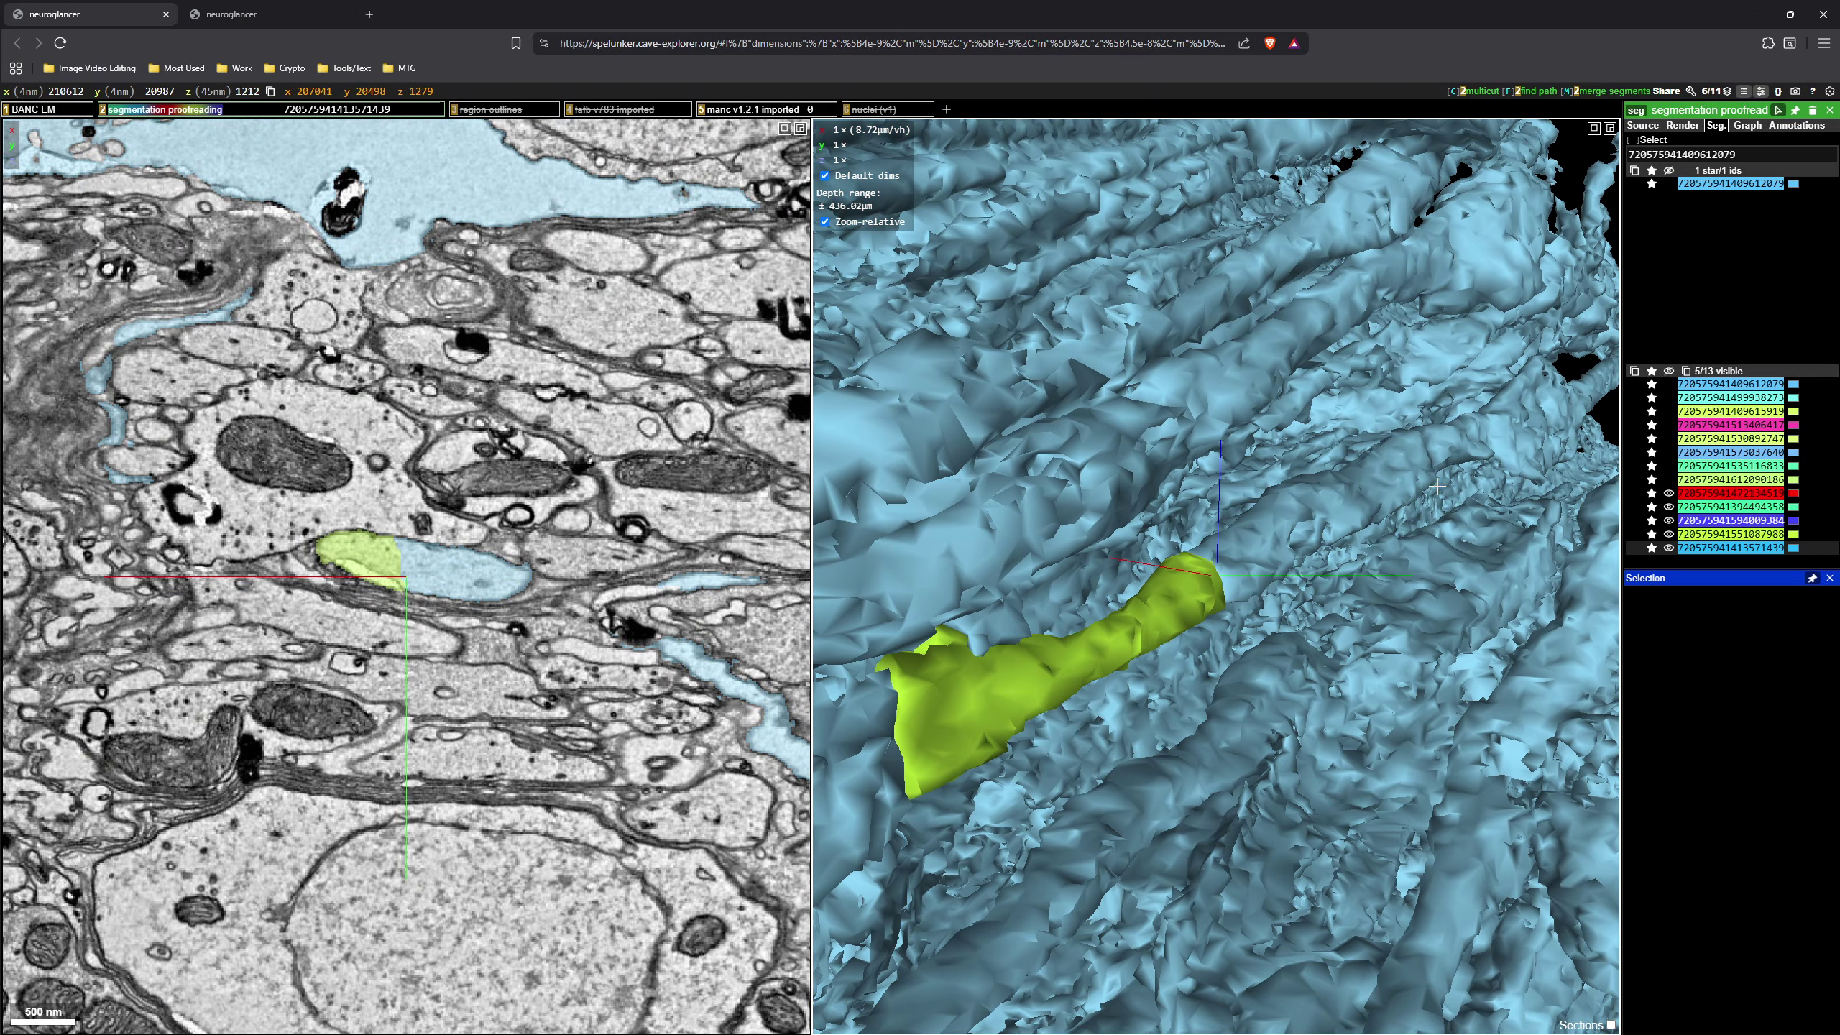
- Split the axon's next stretch on the 3D mesh near z 1306 with Multicut, using two red points and two blue points farther along
right_click(1438, 486)
drag(1437, 485, 1379, 700)
right_click(1301, 547)
right_click(1424, 497)
mouse_move(1256, 668)
mouse_down()
mouse_move(1232, 696)
mouse_move(1259, 681)
mouse_move(1313, 702)
mouse_move(1268, 675)
mouse_up()
key(c)
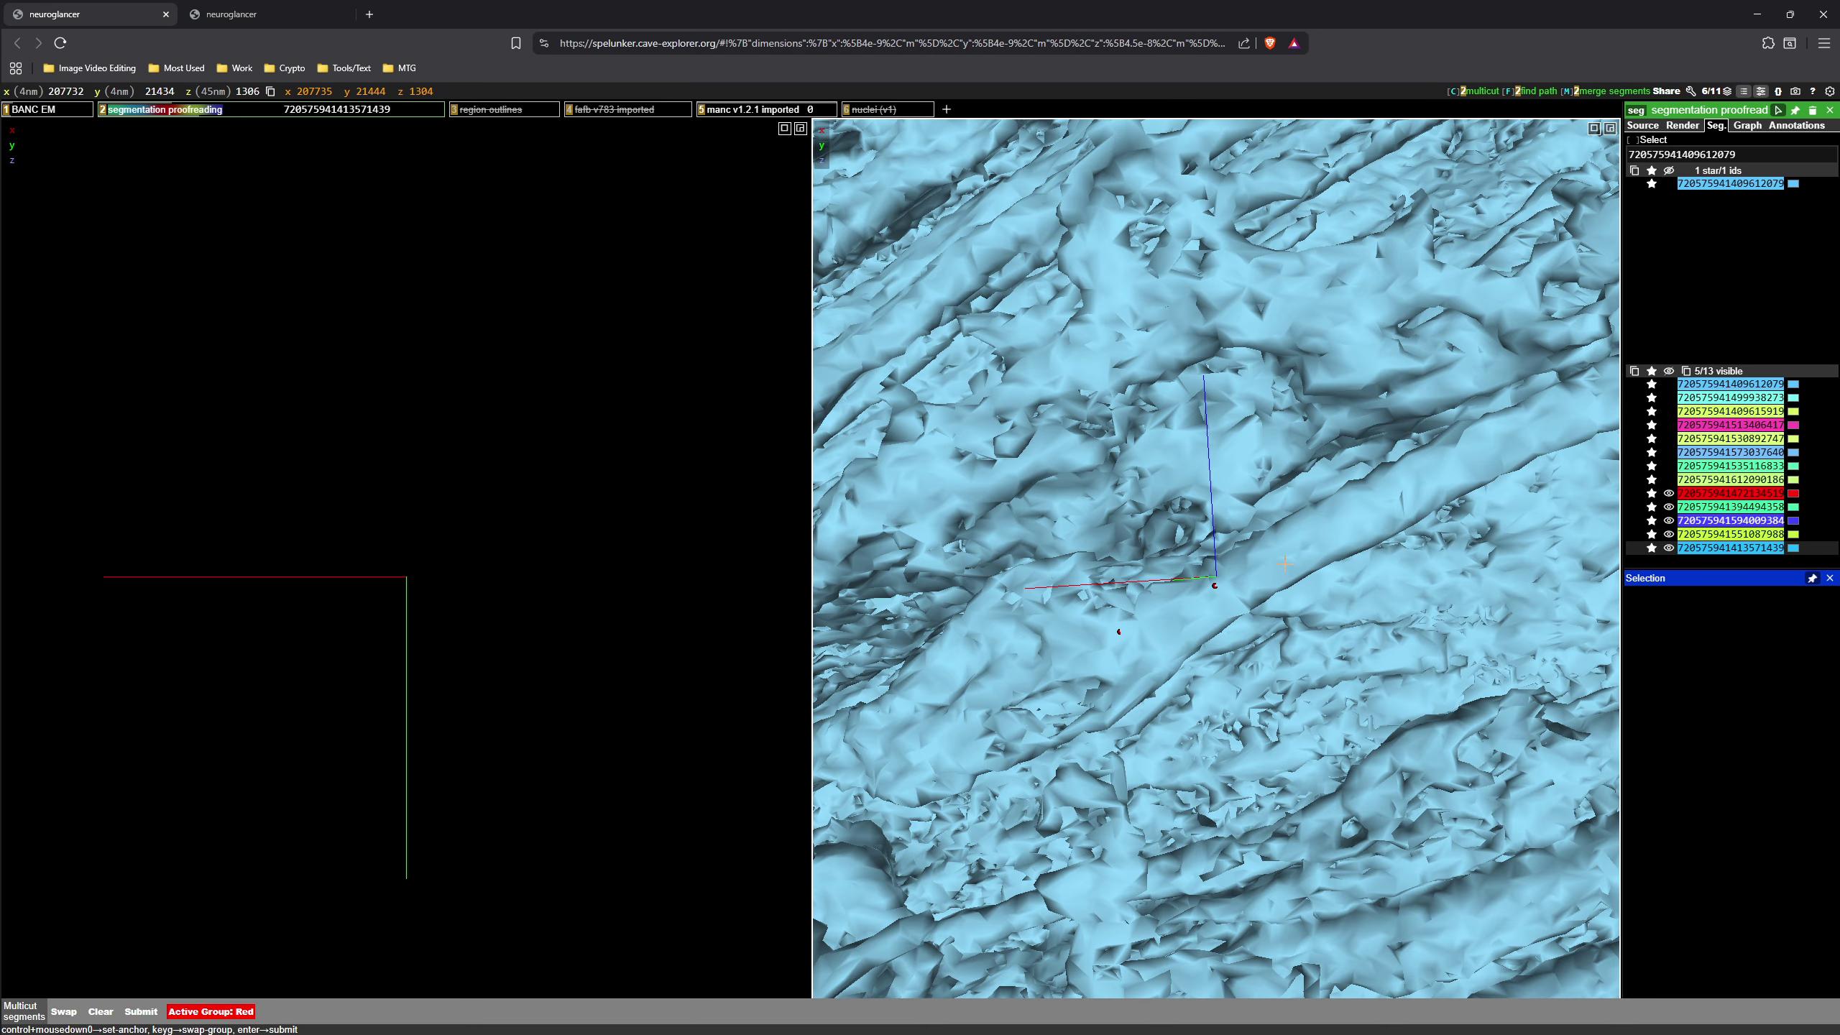
key(g)
ctrl+click(1265, 558)
ctrl+click(1449, 468)
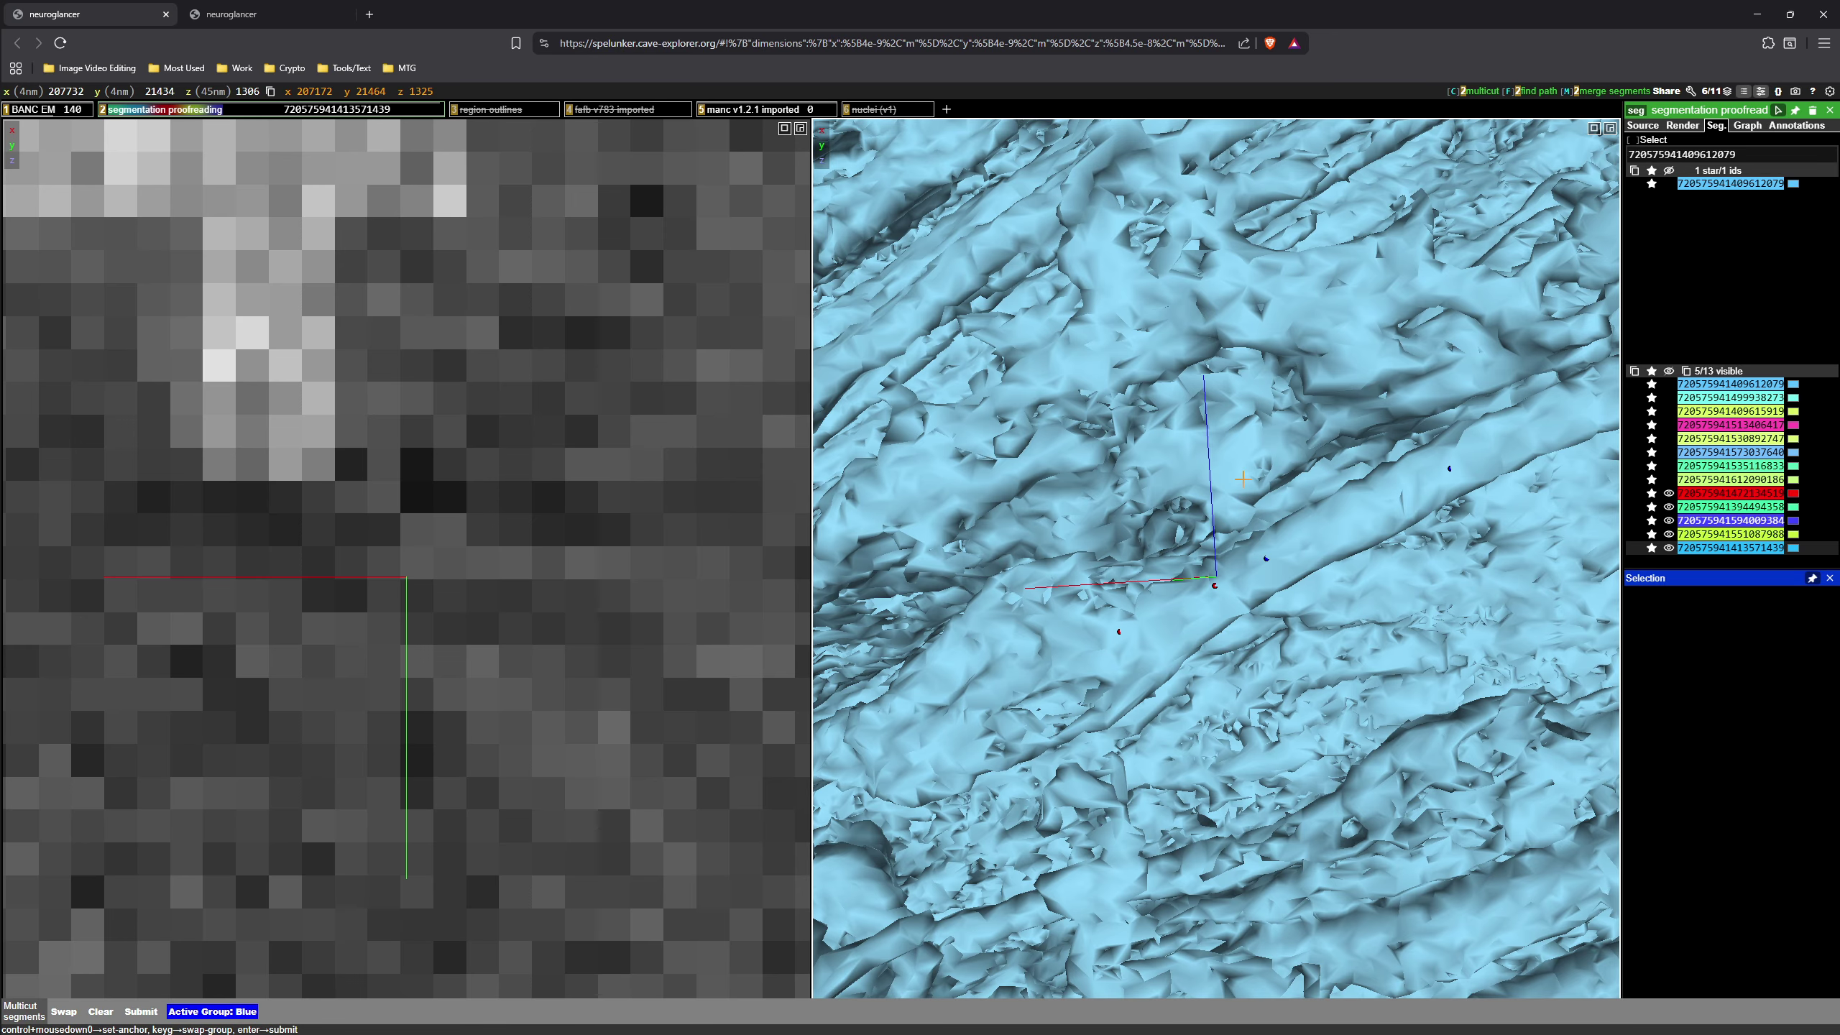
key(Return)
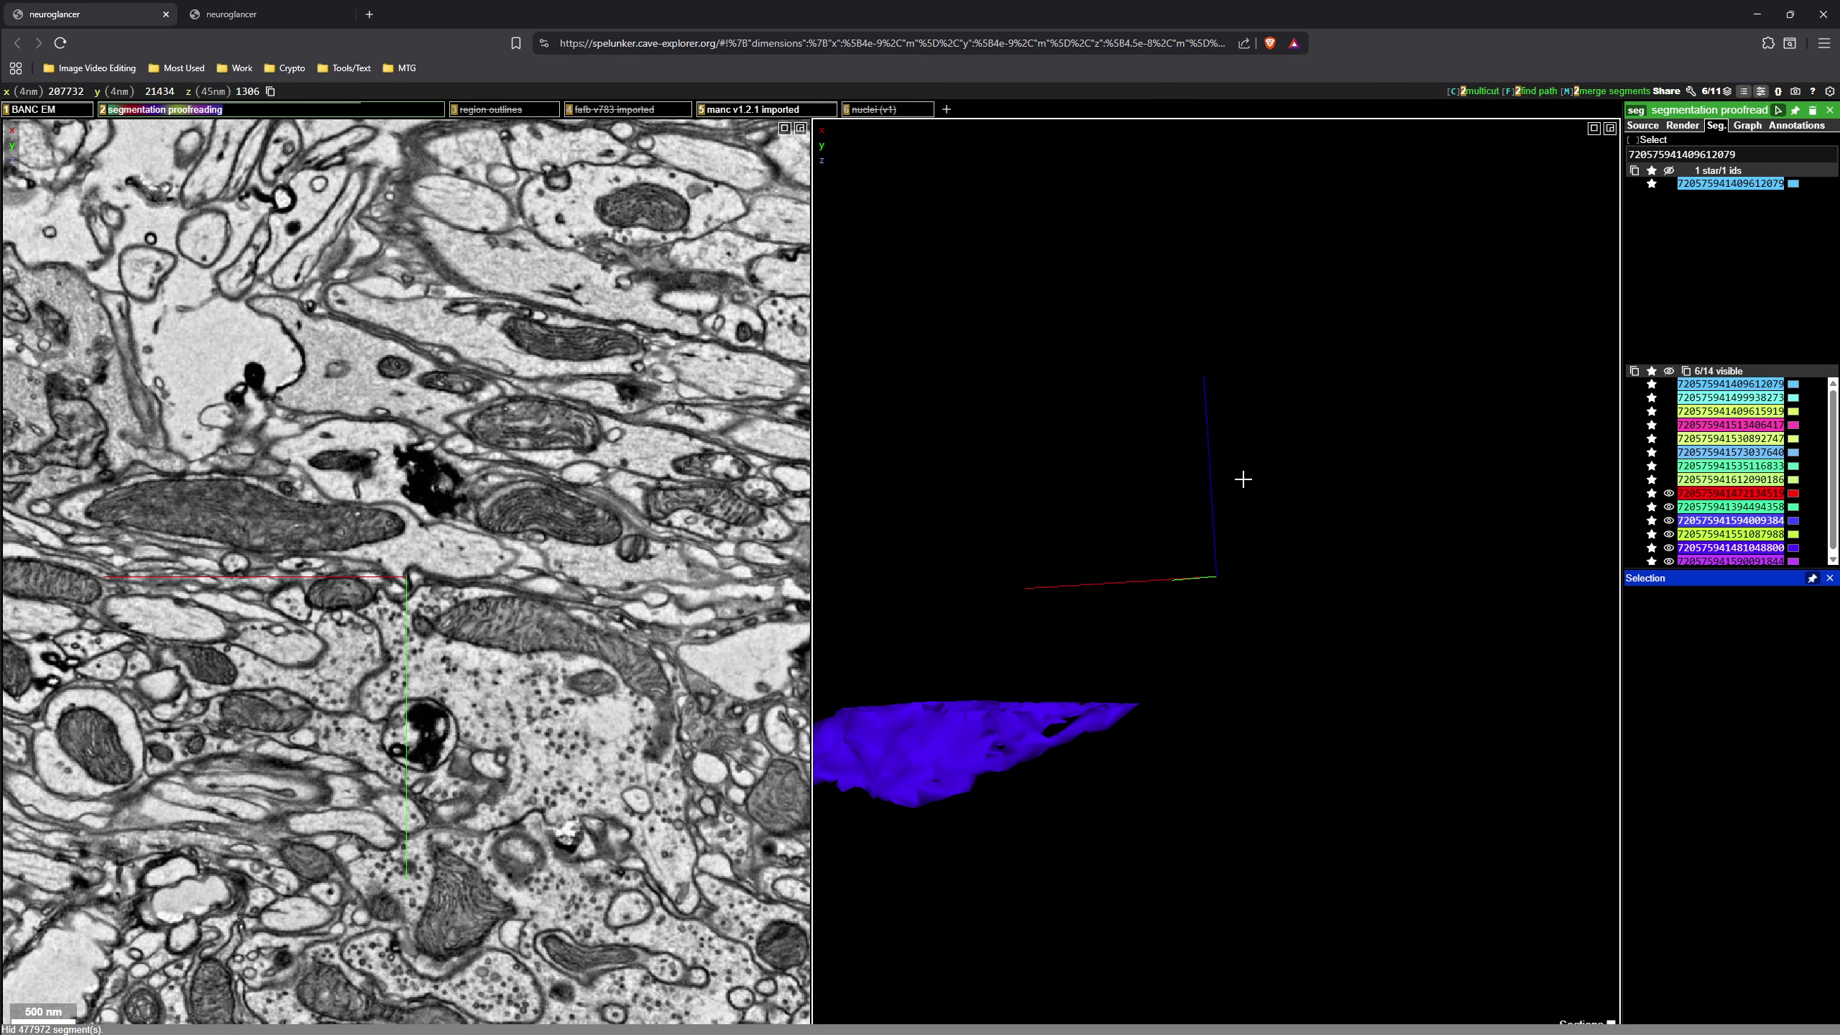
- Examine the purple merged stretch between the blue and yellow-green axon pieces around z 1168, in the slice and in 3D
drag(1243, 479, 918, 611)
right_click(917, 611)
scroll(1276, 576, up, 10)
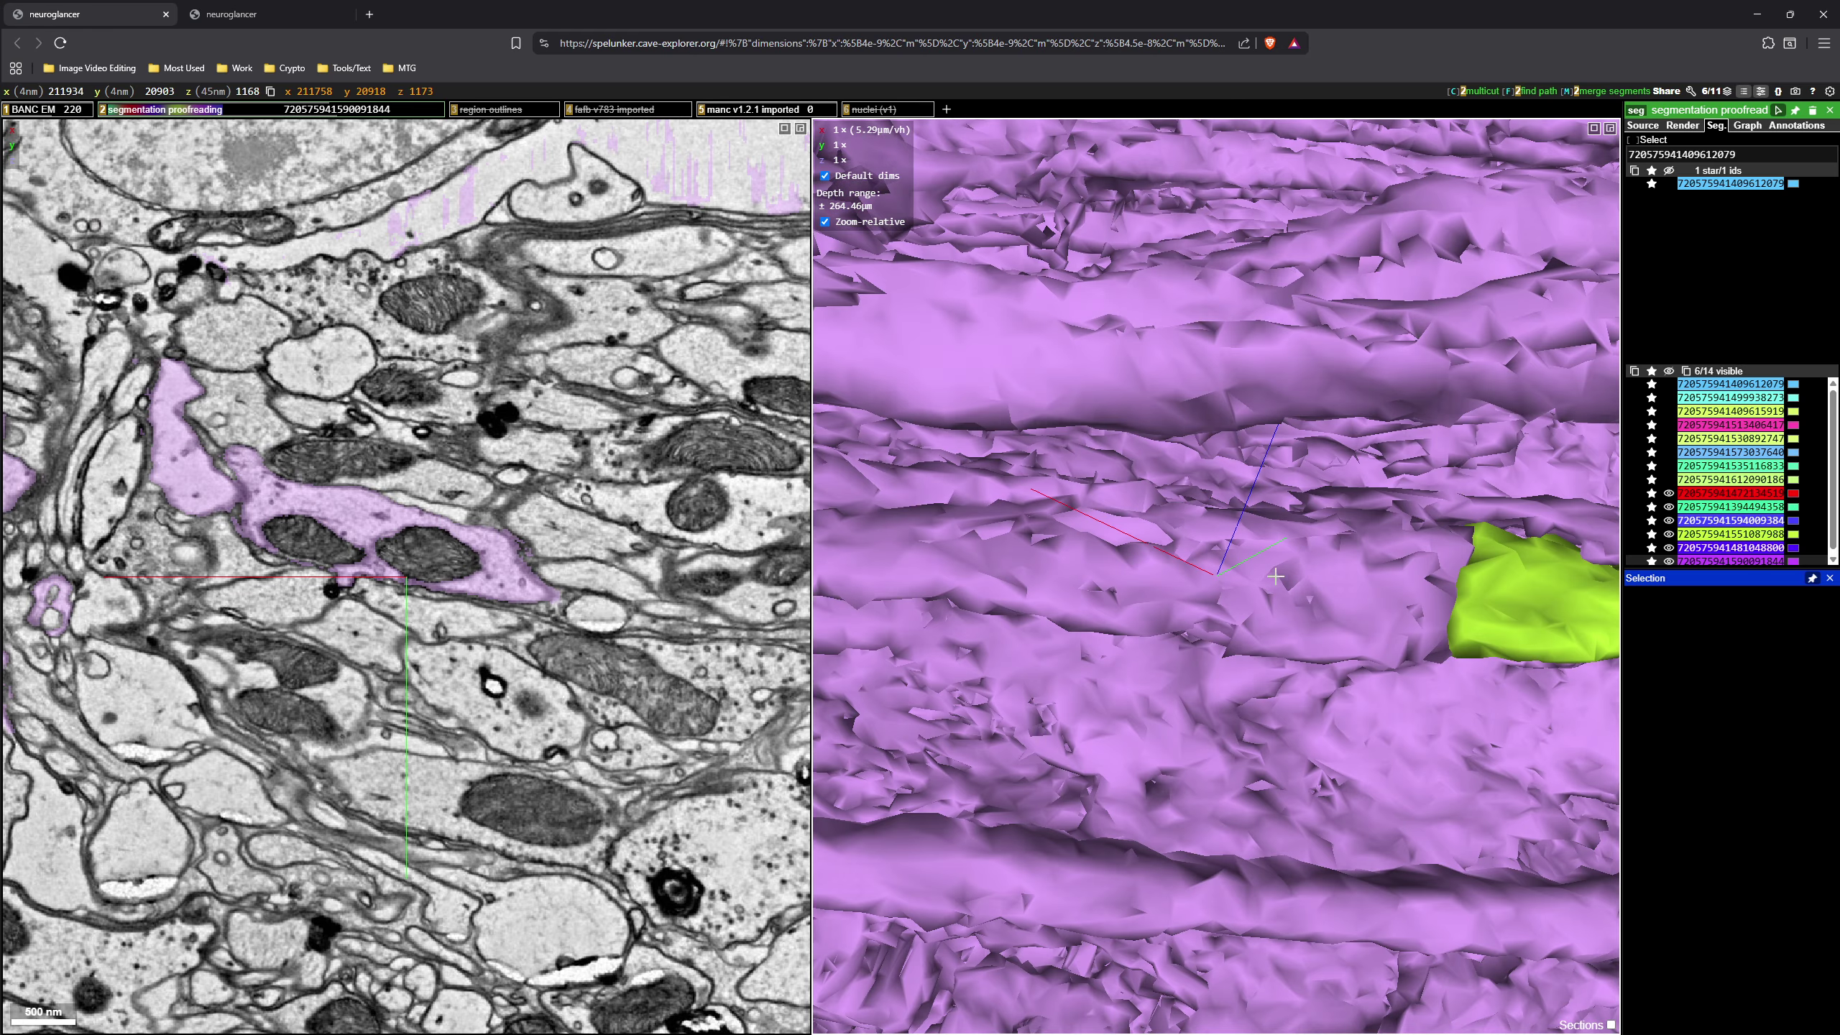
drag(1275, 577, 1202, 584)
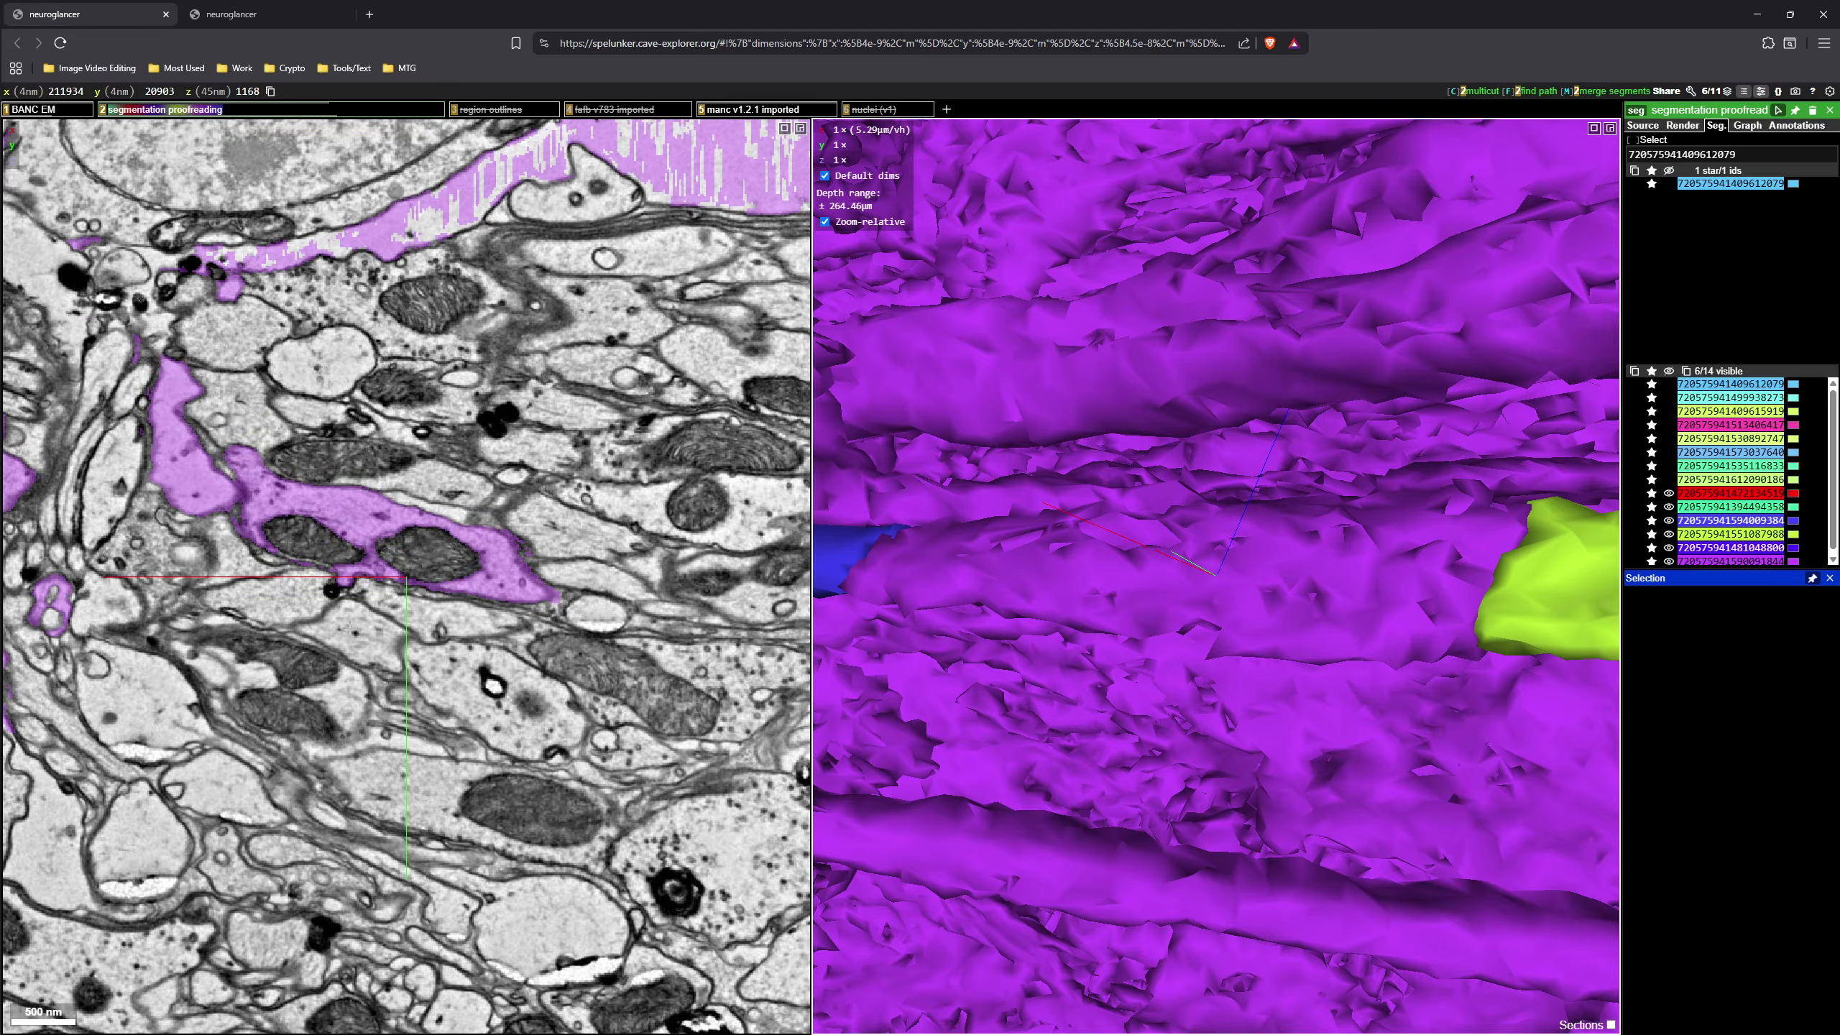
right_click(201, 478)
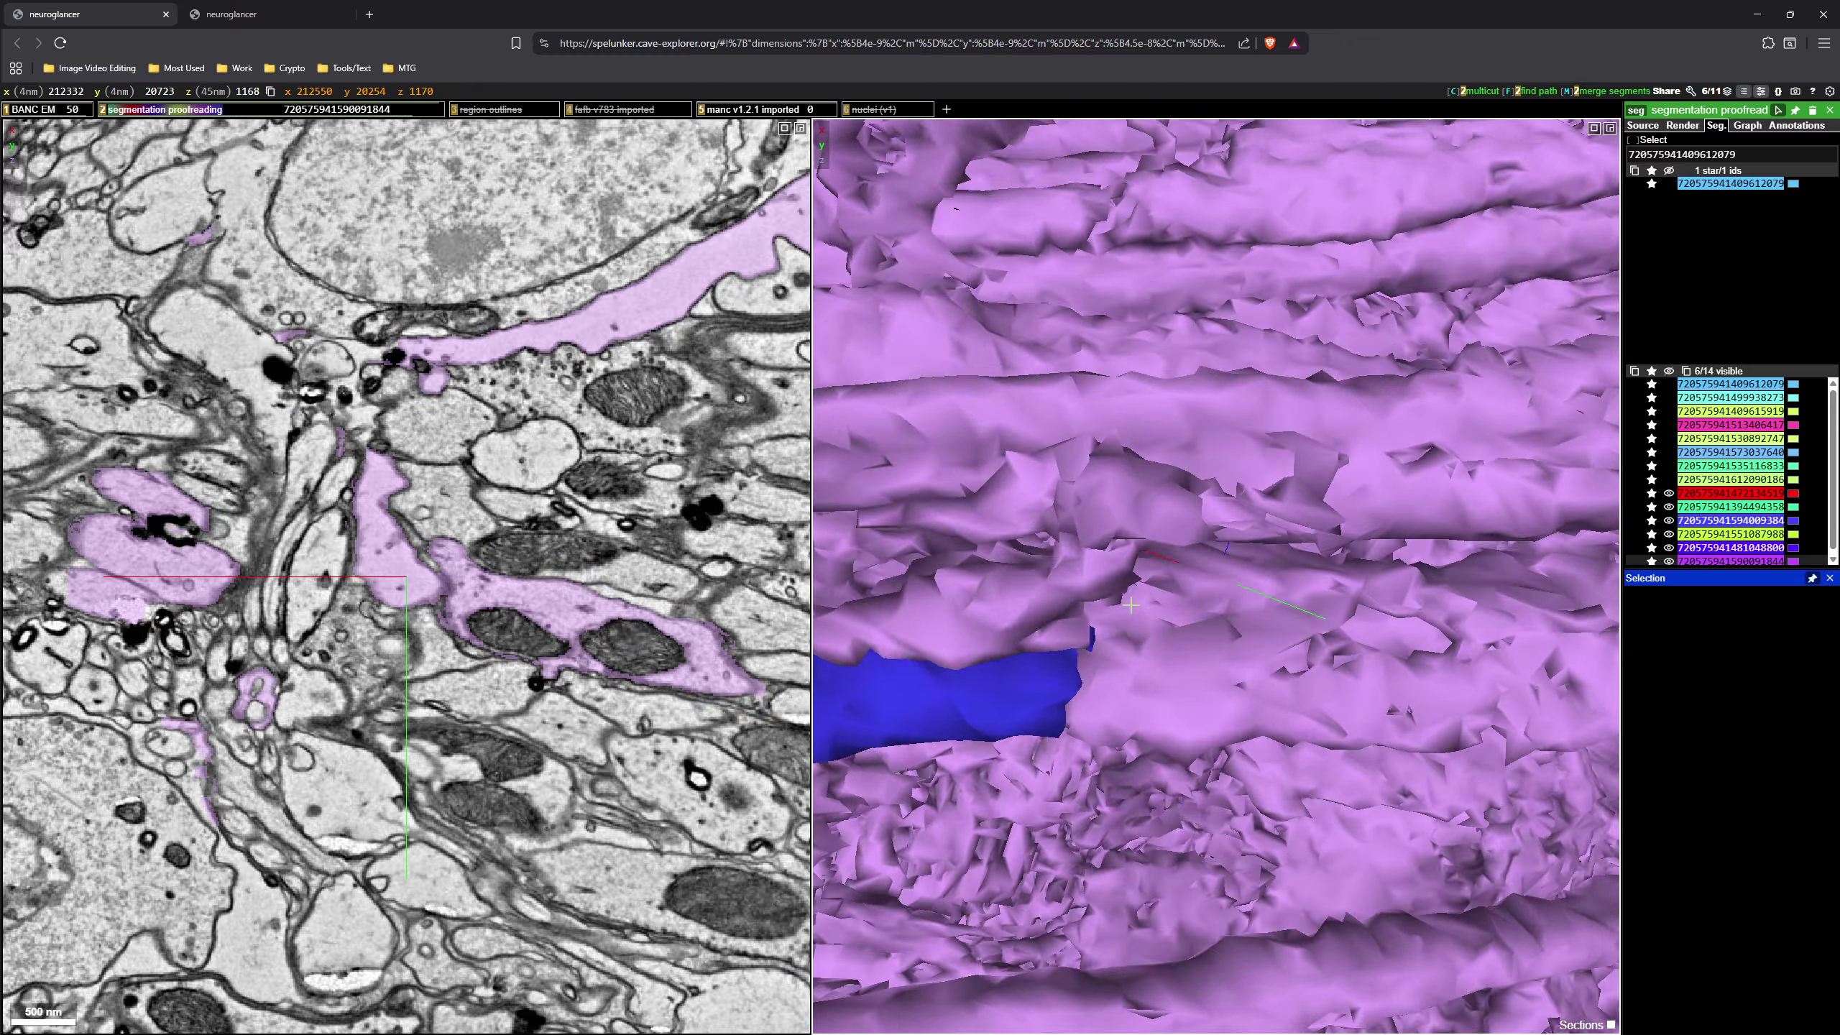
drag(1130, 580, 1179, 585)
scroll(1078, 570, down, 2)
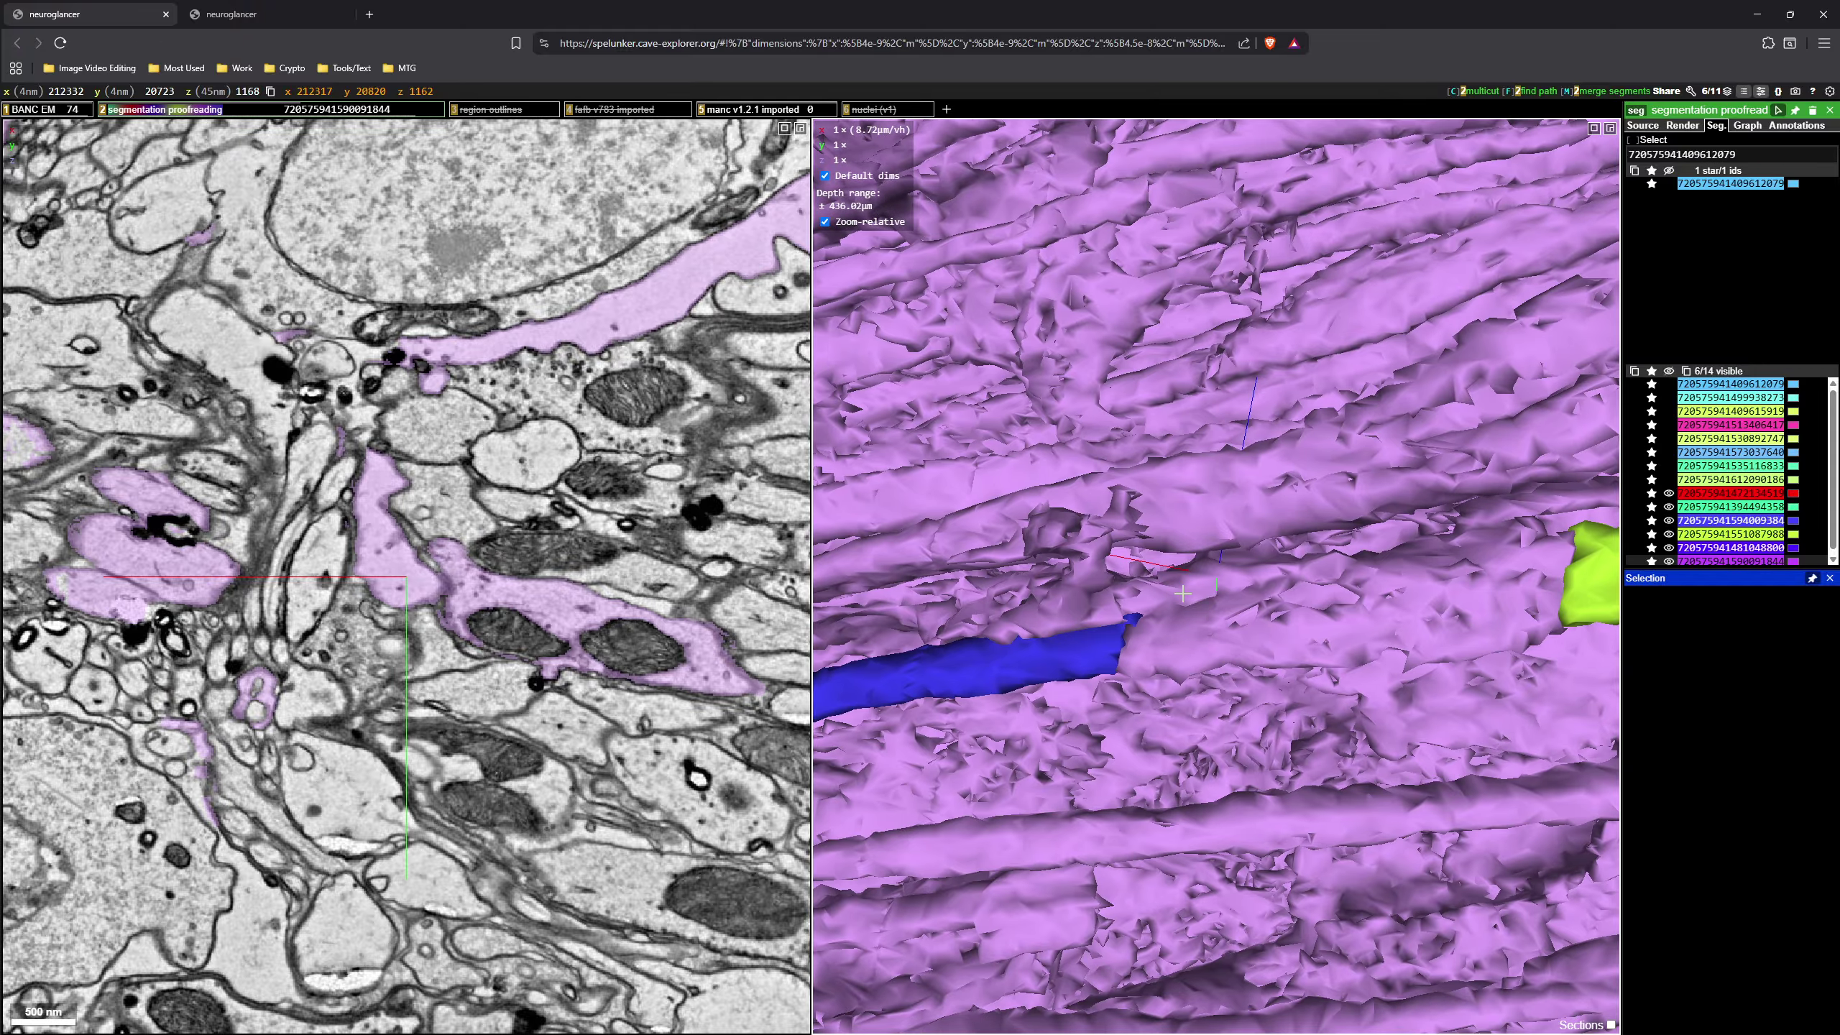
- Split the merged purple stretch between the blue and yellow-green axon pieces with Multicut, placing red and blue points on the 3D mesh
key(c)
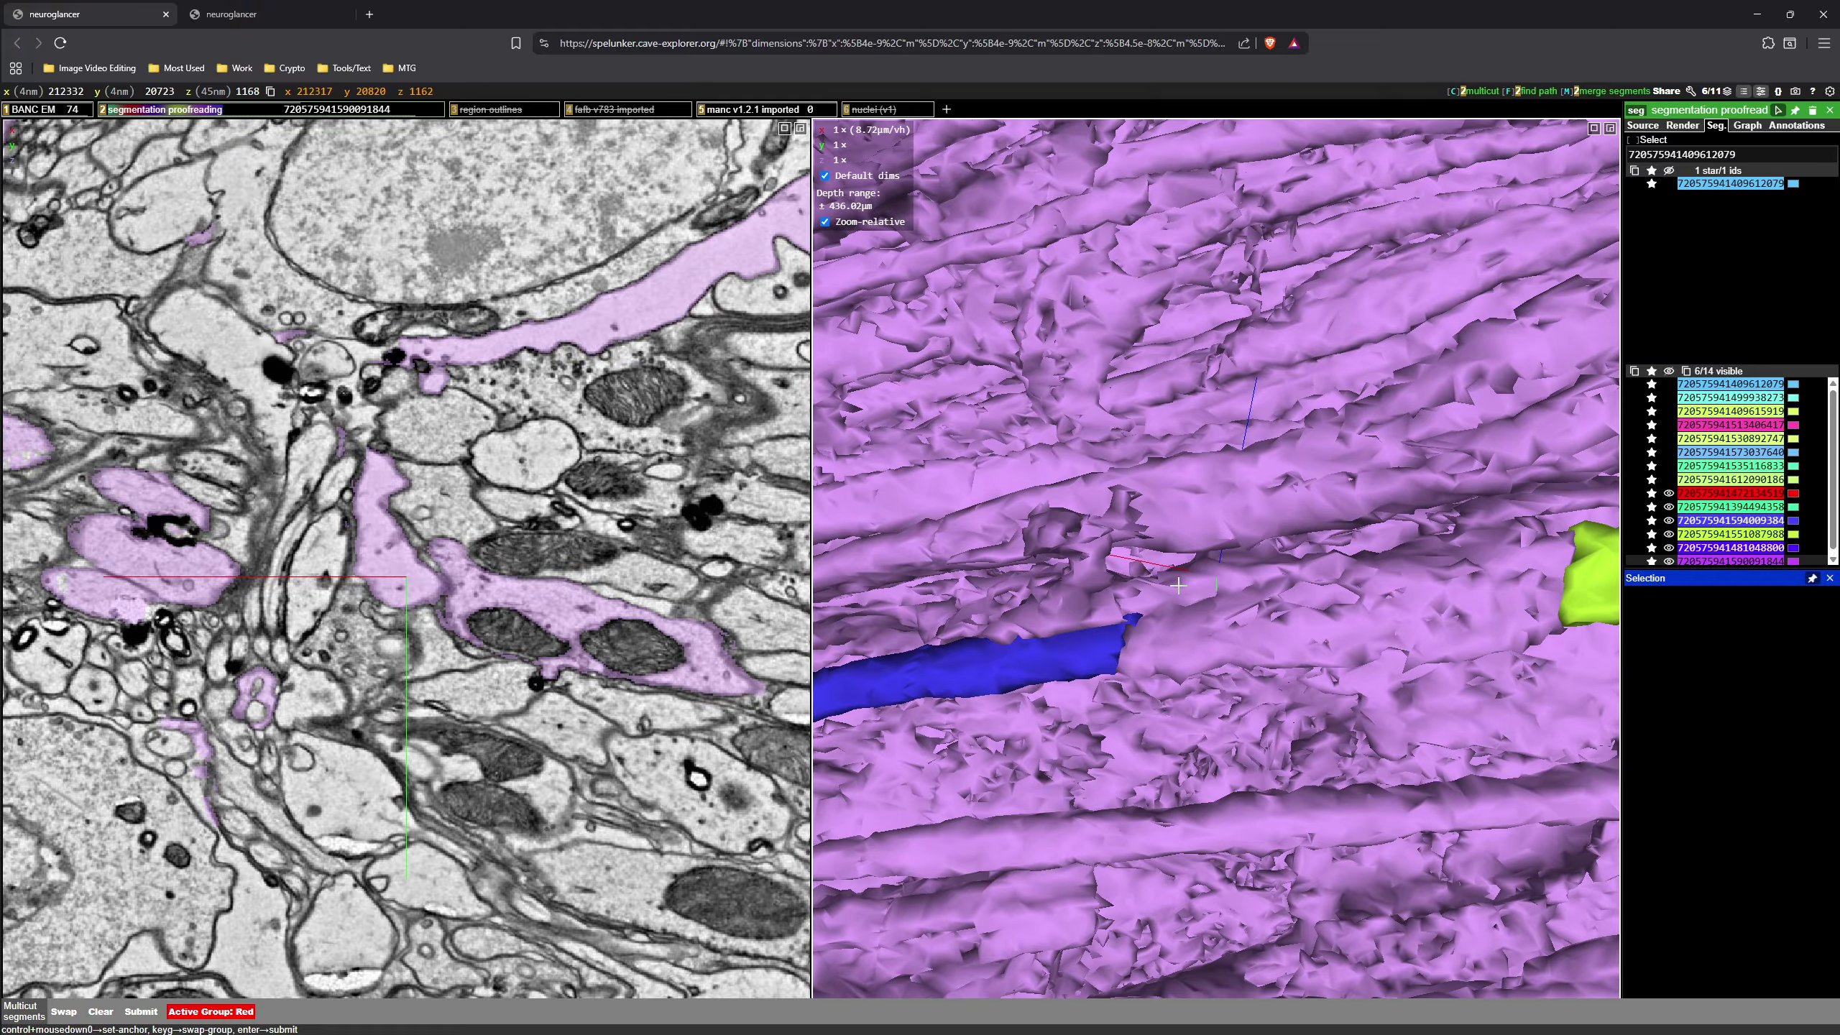
ctrl+click(1283, 561)
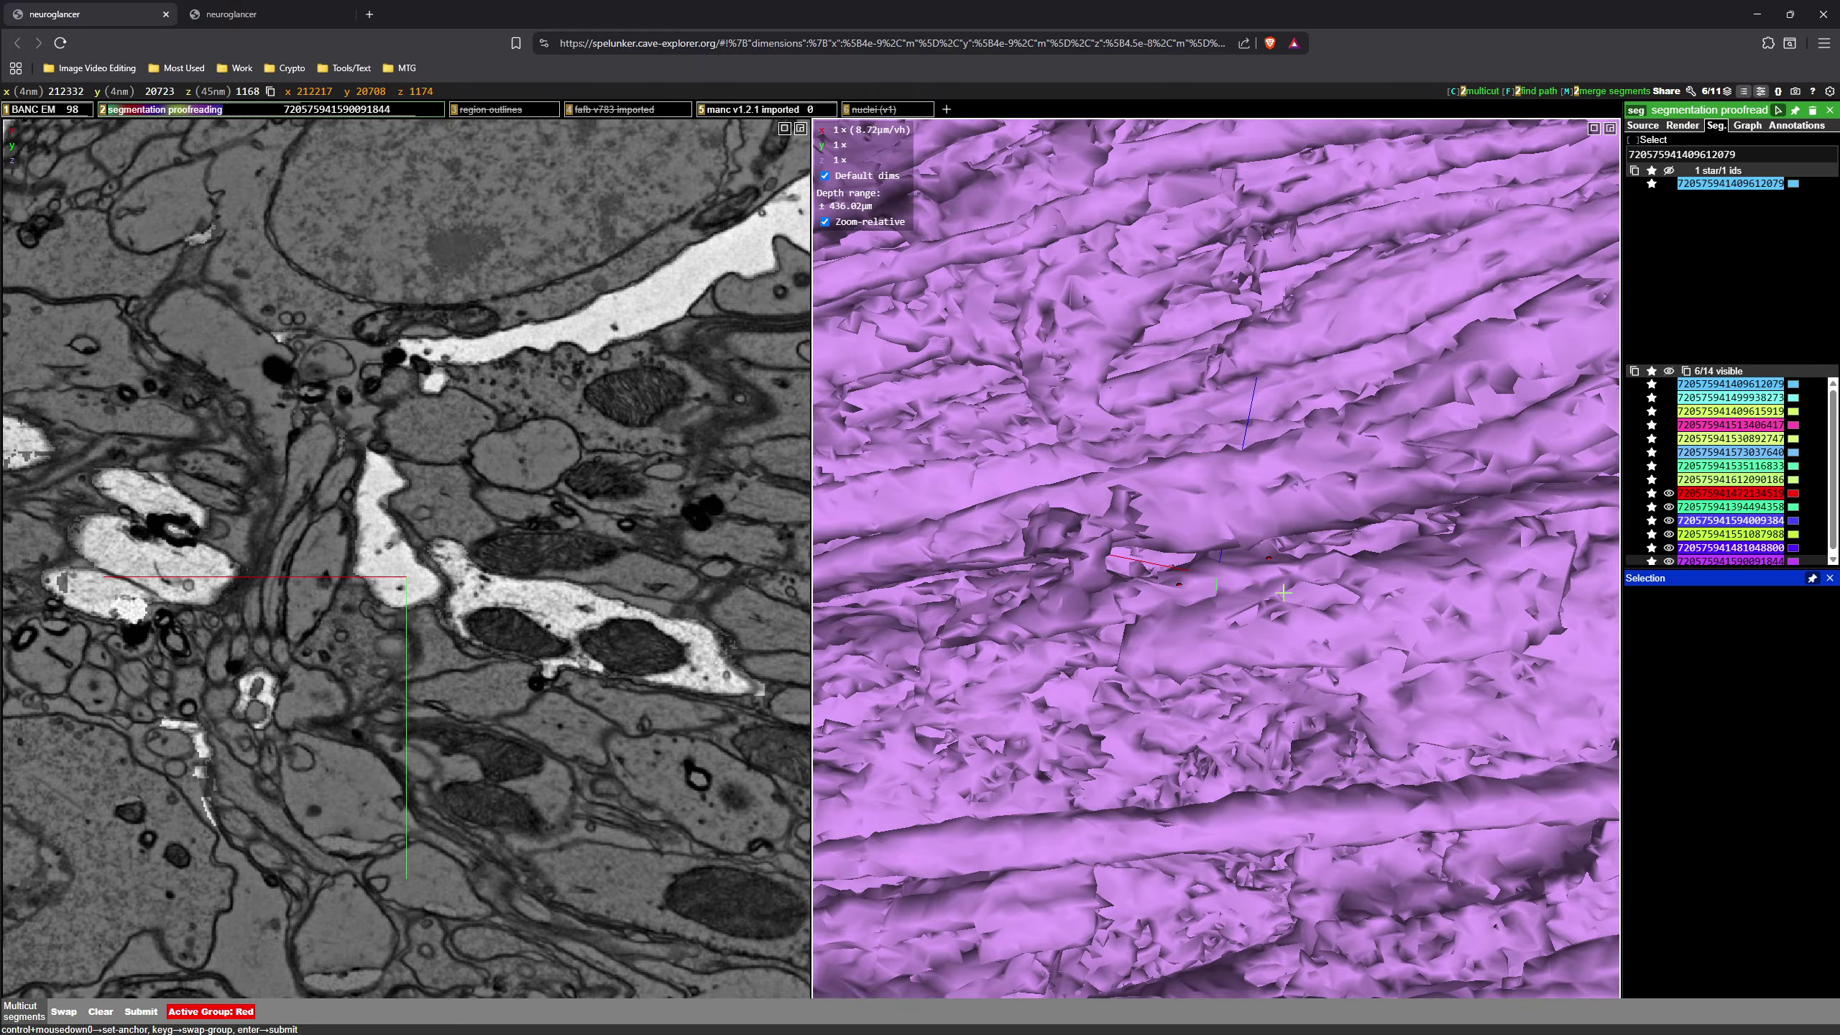
key(g)
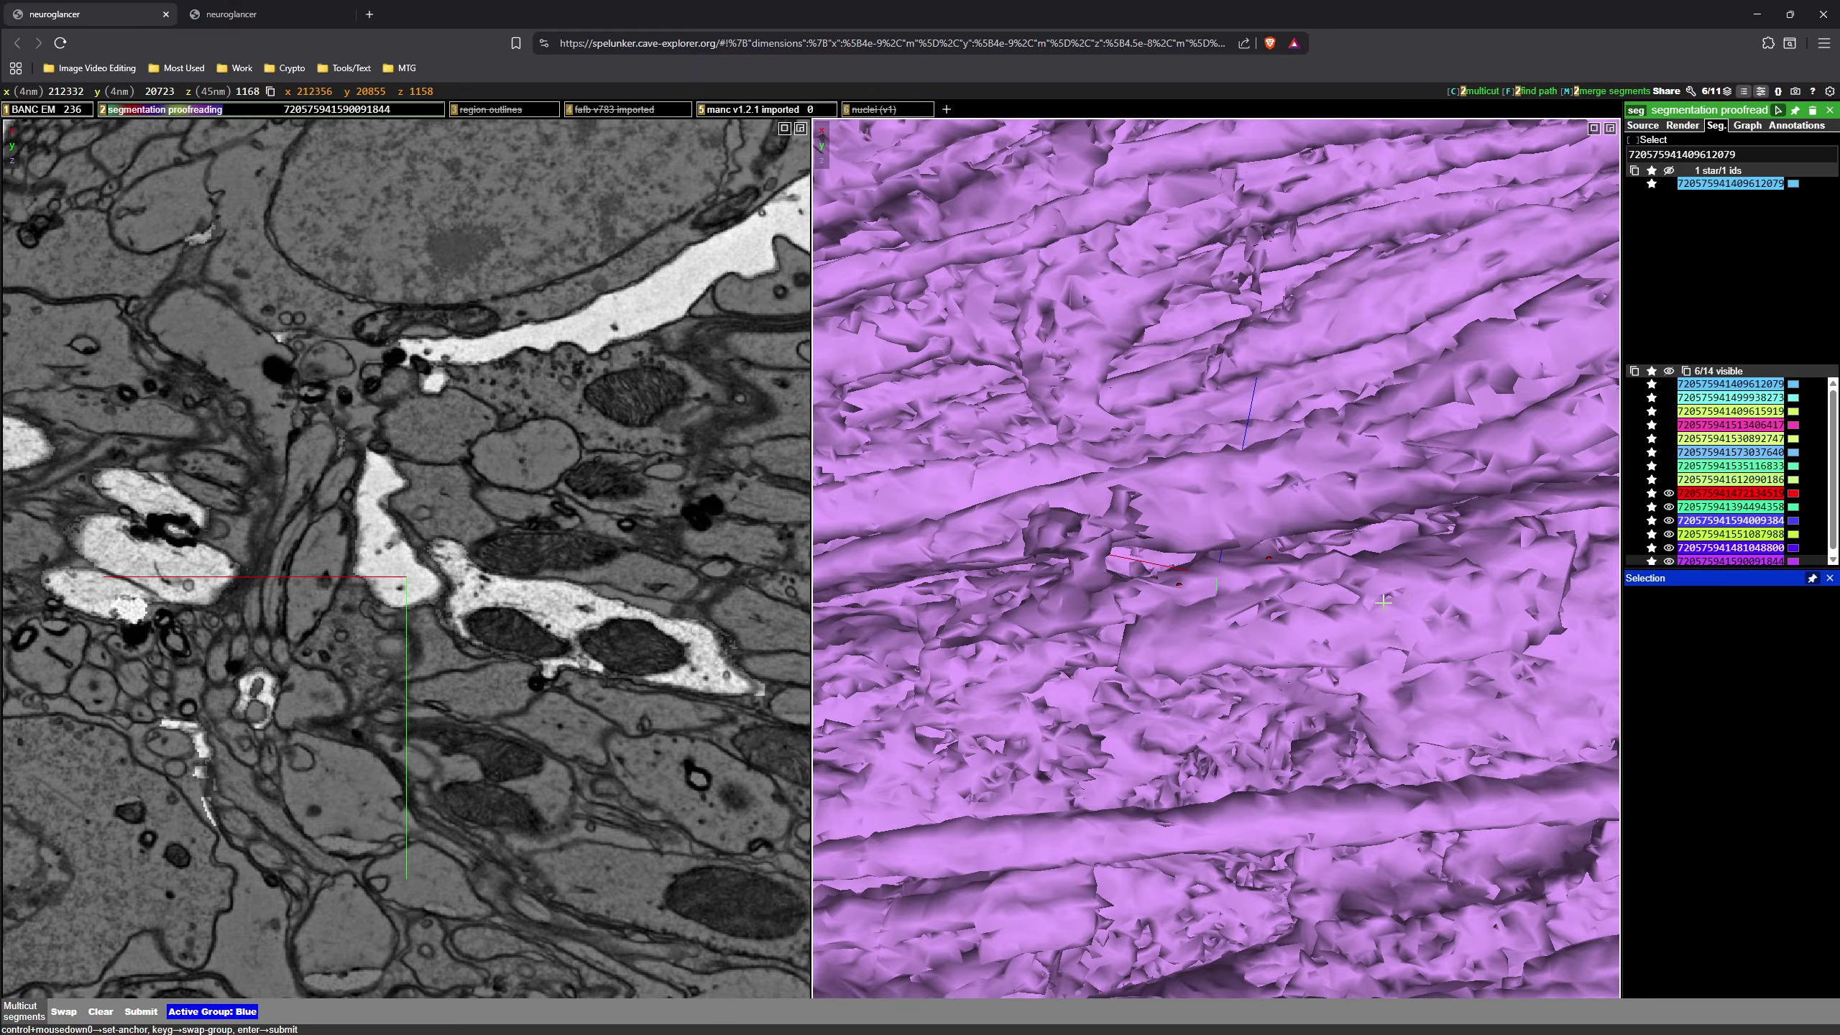
ctrl+click(1512, 563)
key(Return)
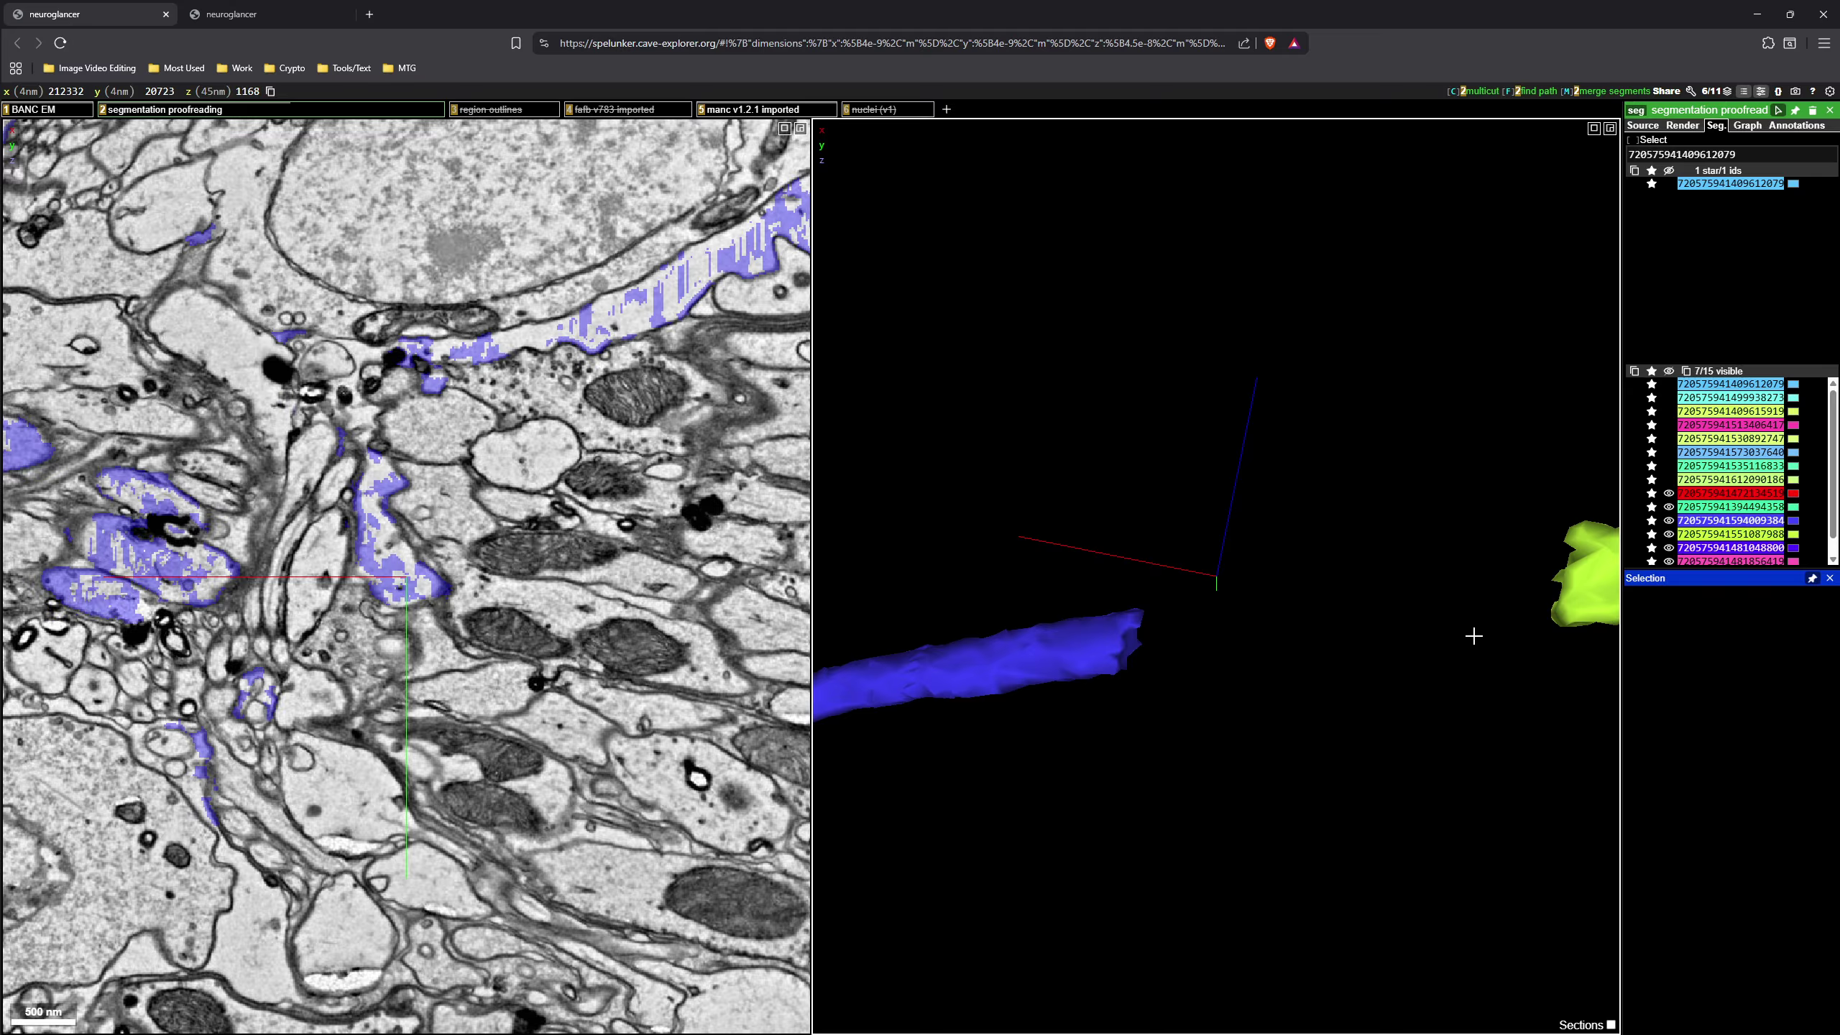
- Examine how the newly split pink piece meets the blue axon end in slices between z 1167 and z 1143
scroll(571, 641, down, 3)
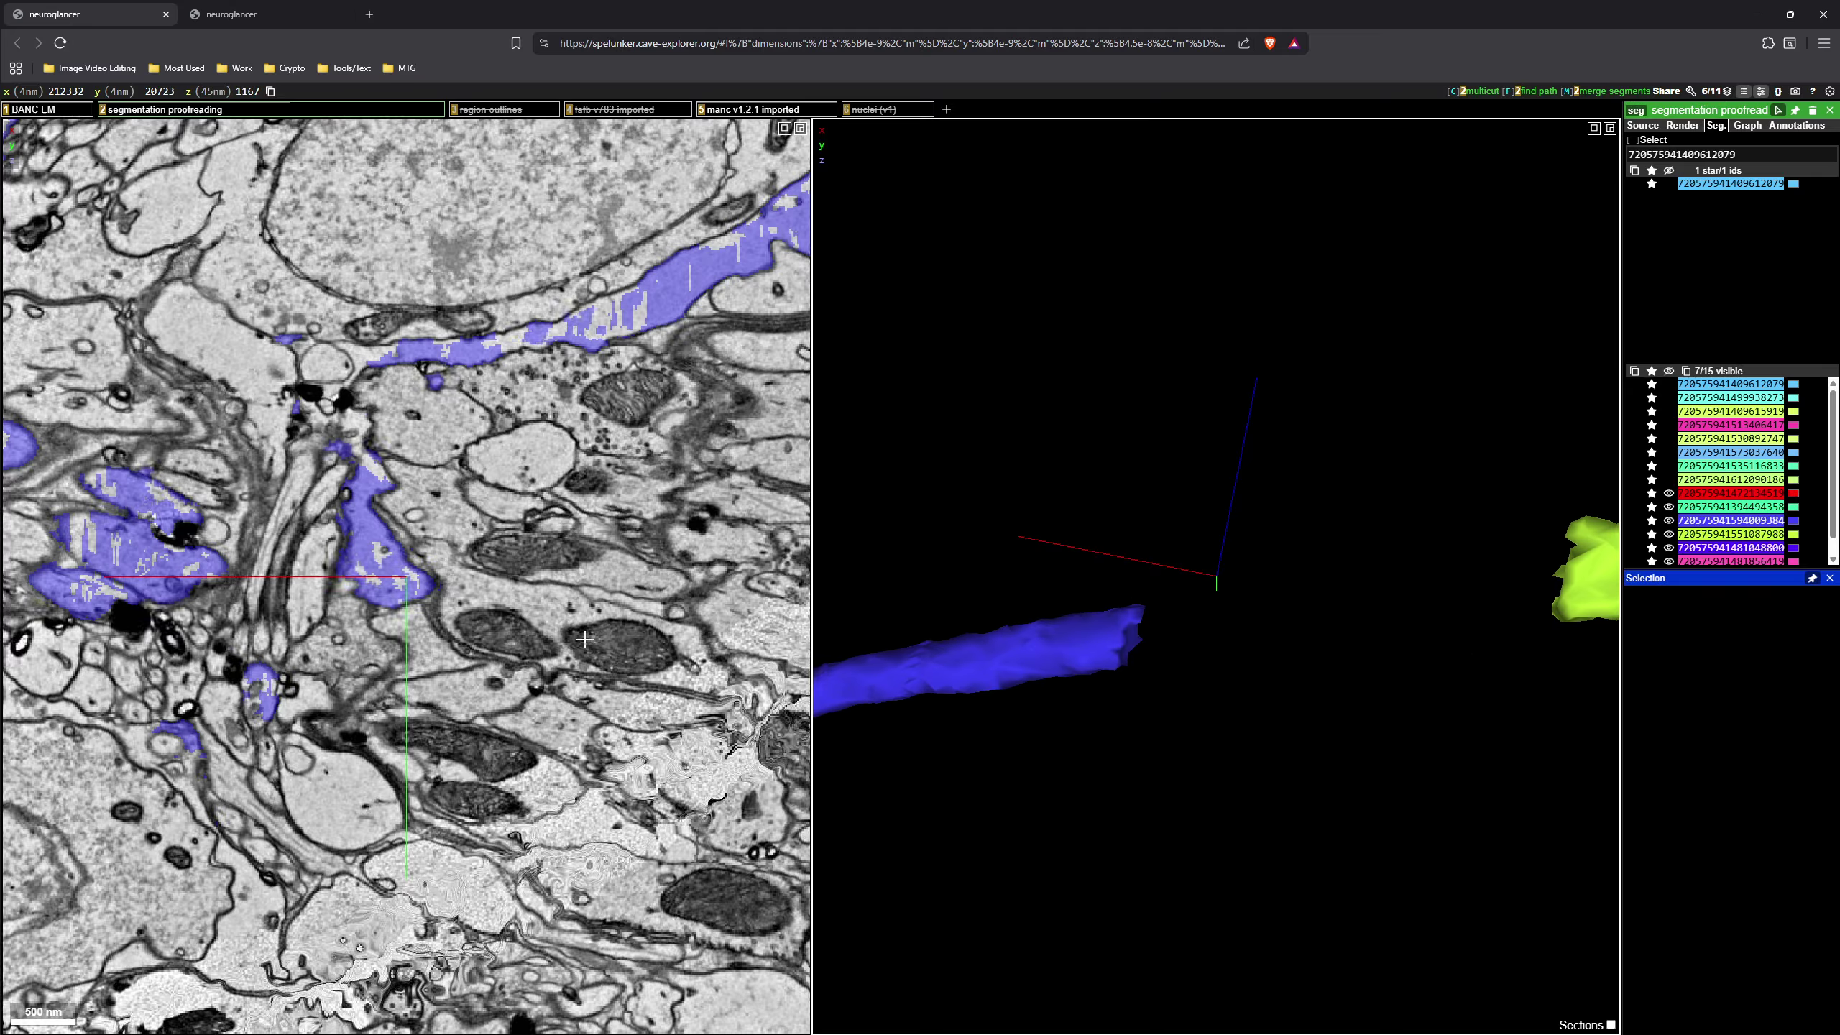
scroll(588, 644, down, 6)
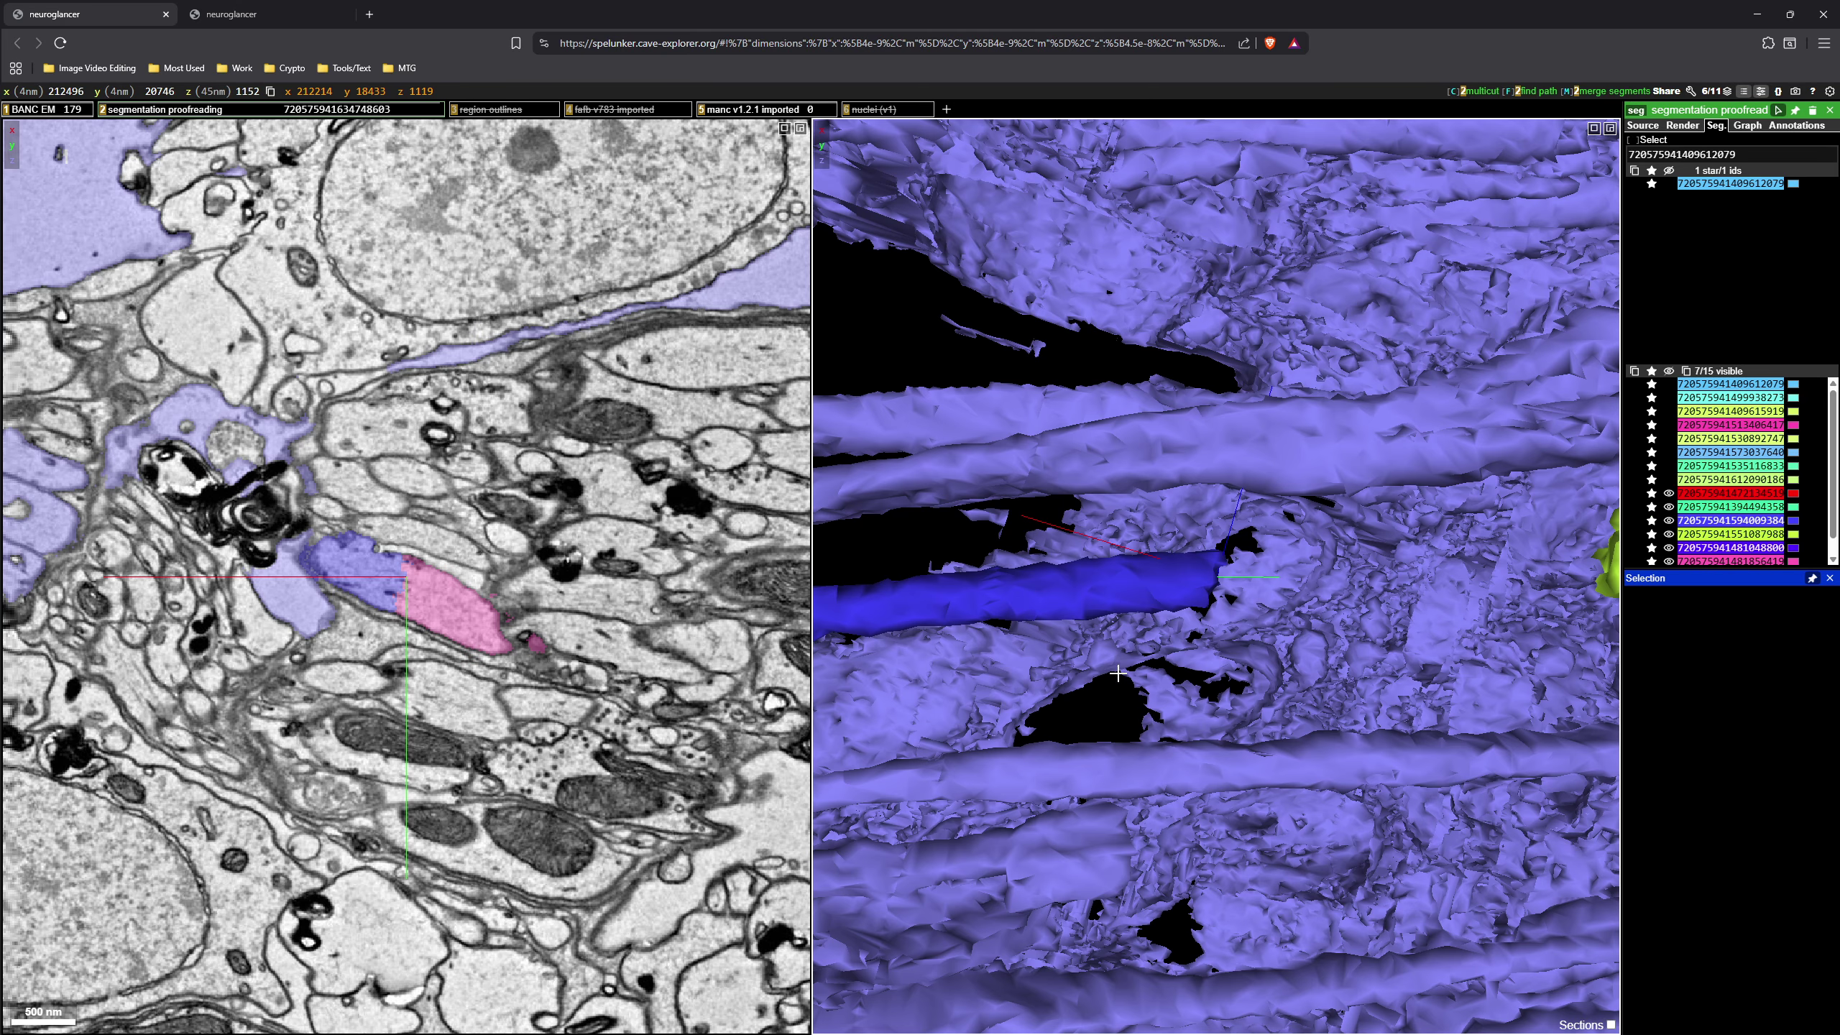
right_click(1103, 654)
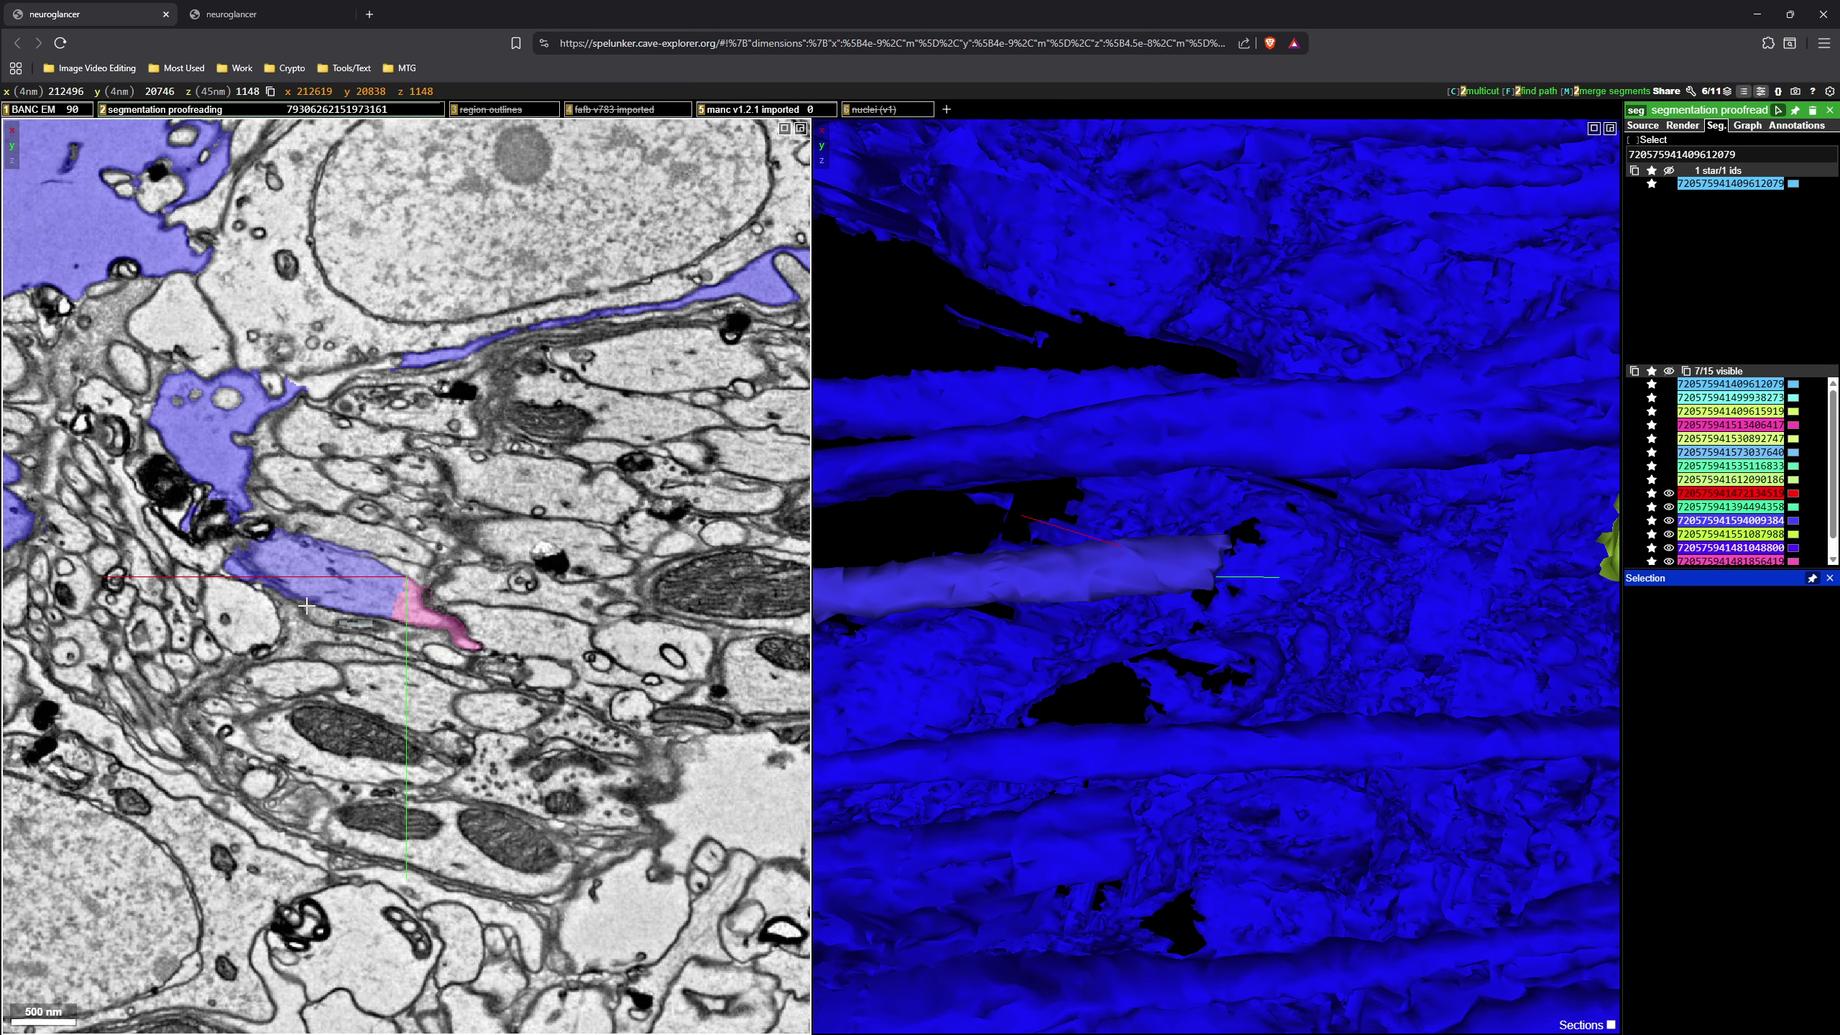
scroll(303, 563, up, 6)
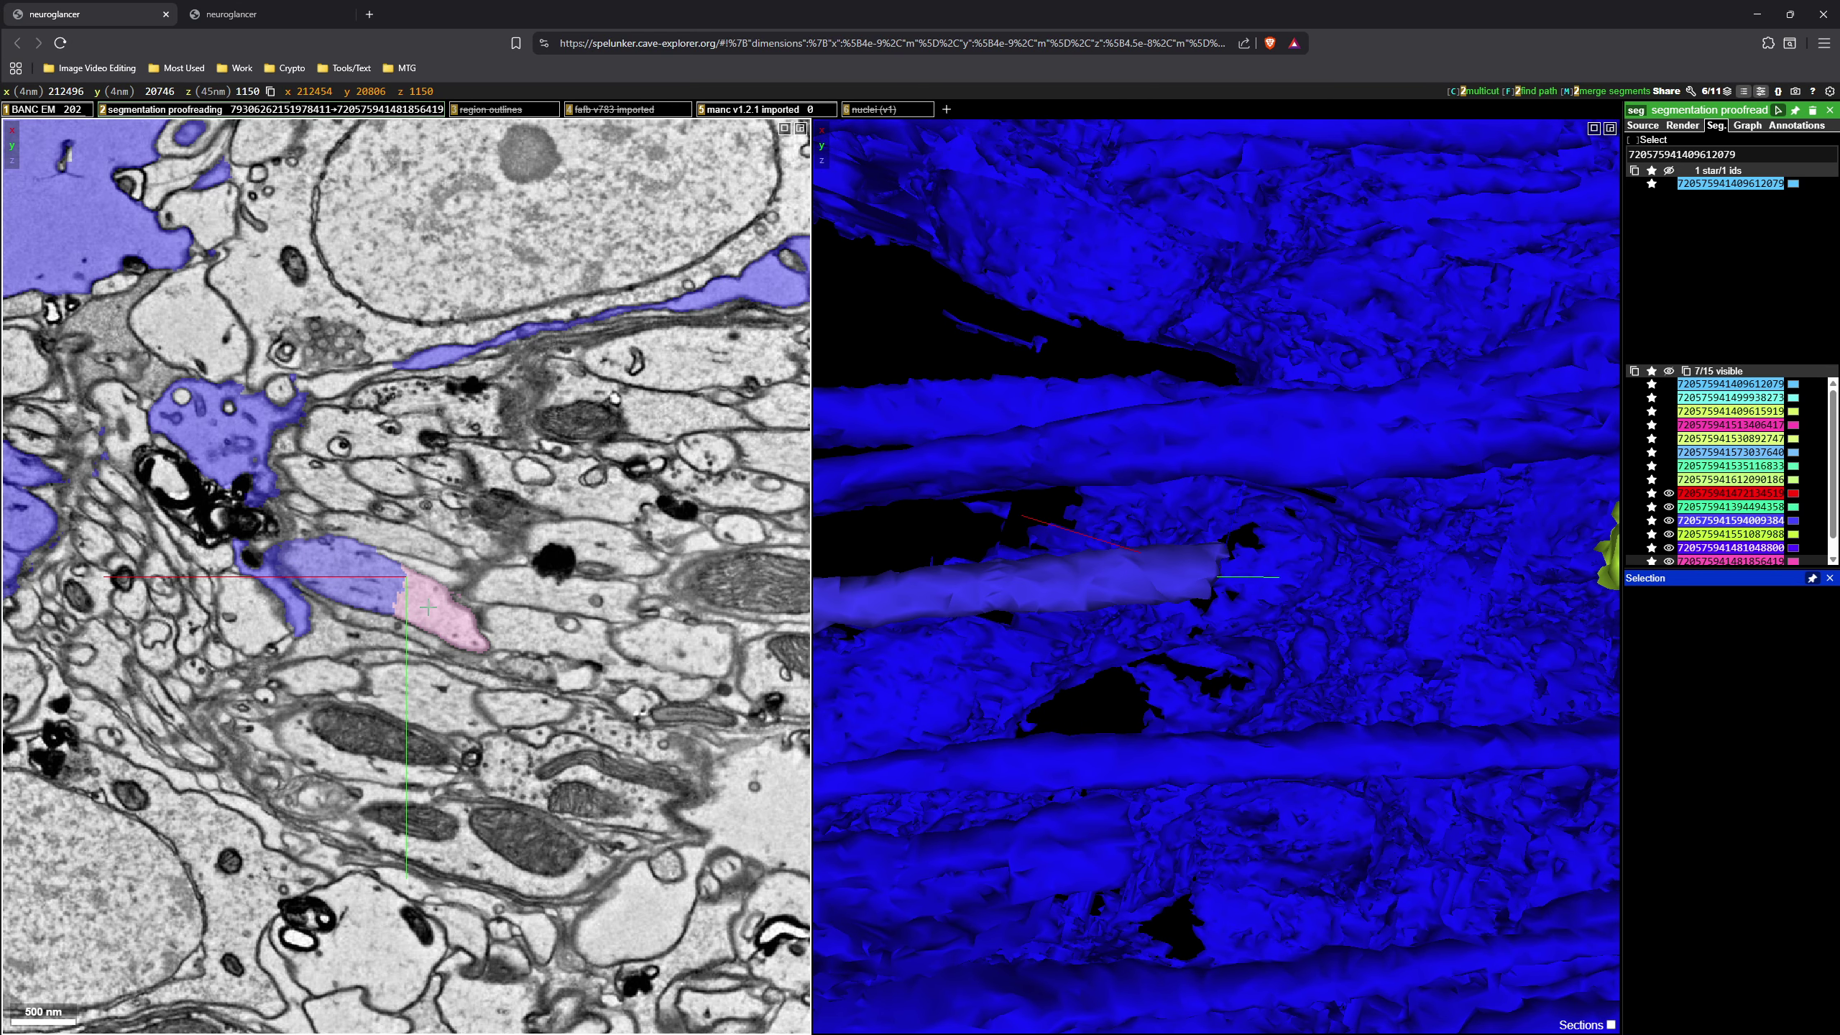
scroll(343, 578, down, 1)
scroll(1294, 602, down, 10)
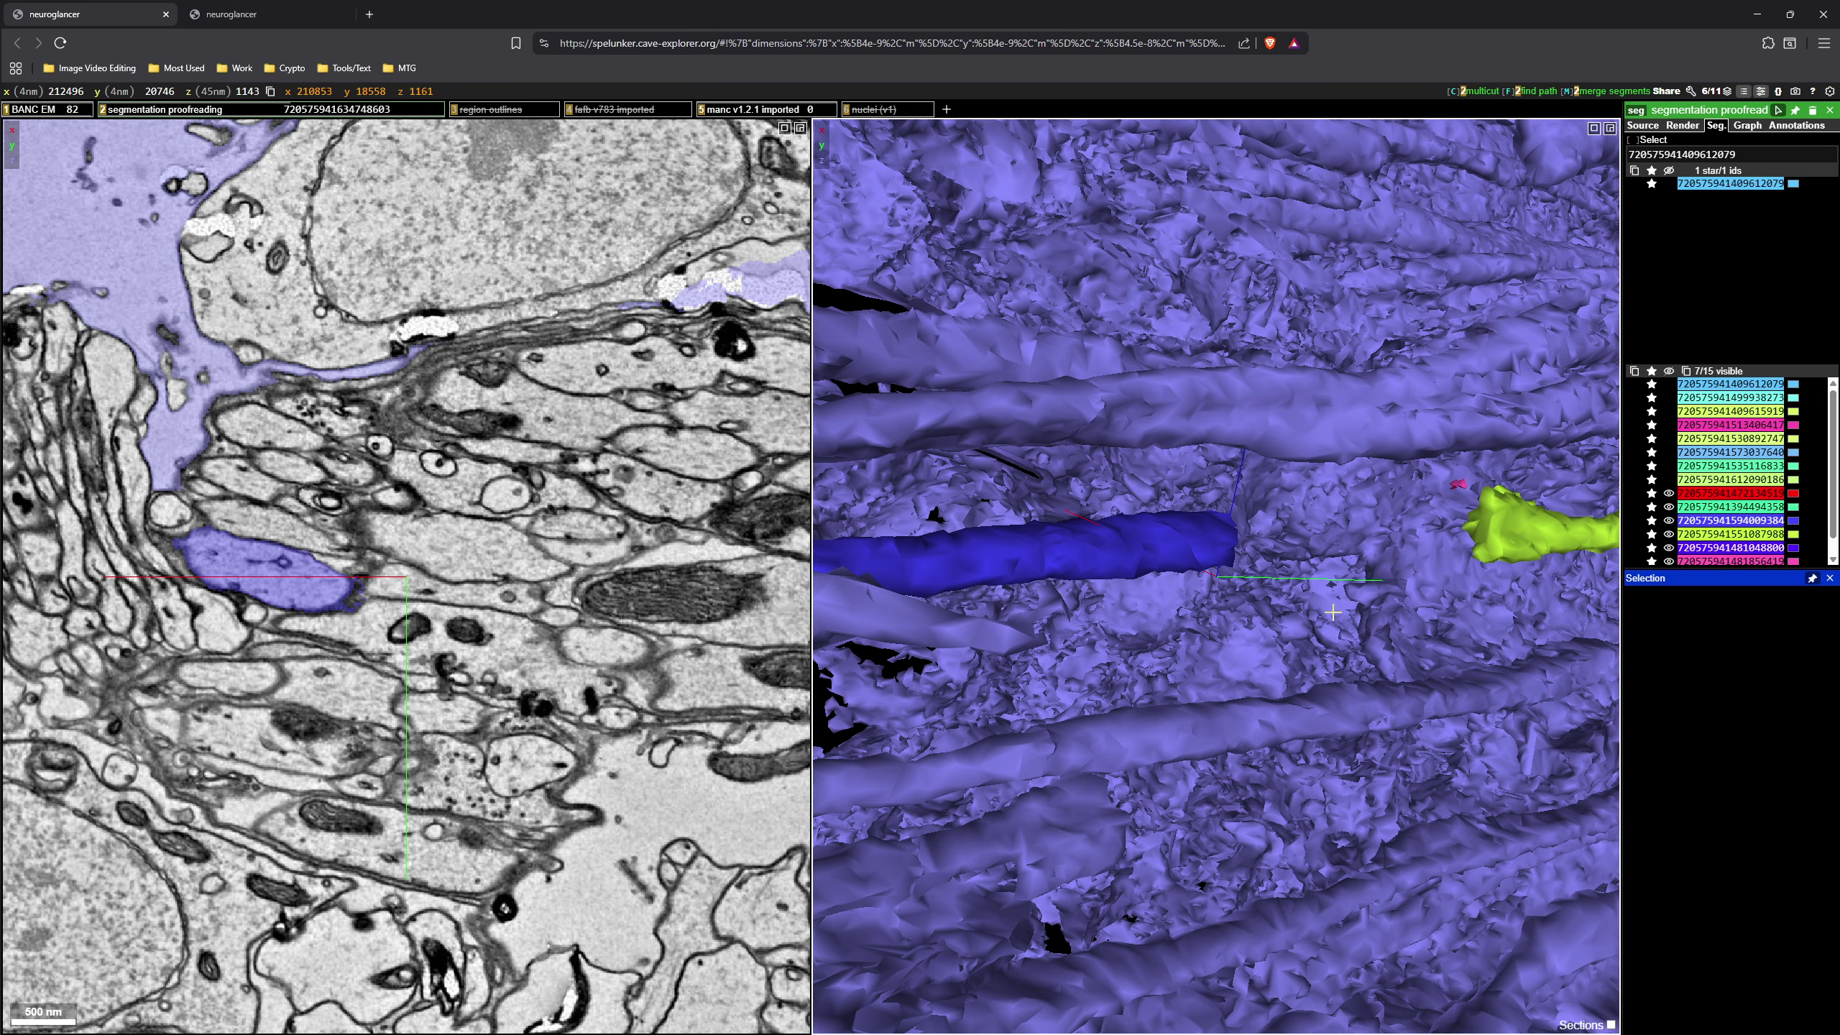
- Split the axon's next stretch near z 1351 with Multicut, using two red points on the 3D mesh and blue points farther along
right_click(1470, 550)
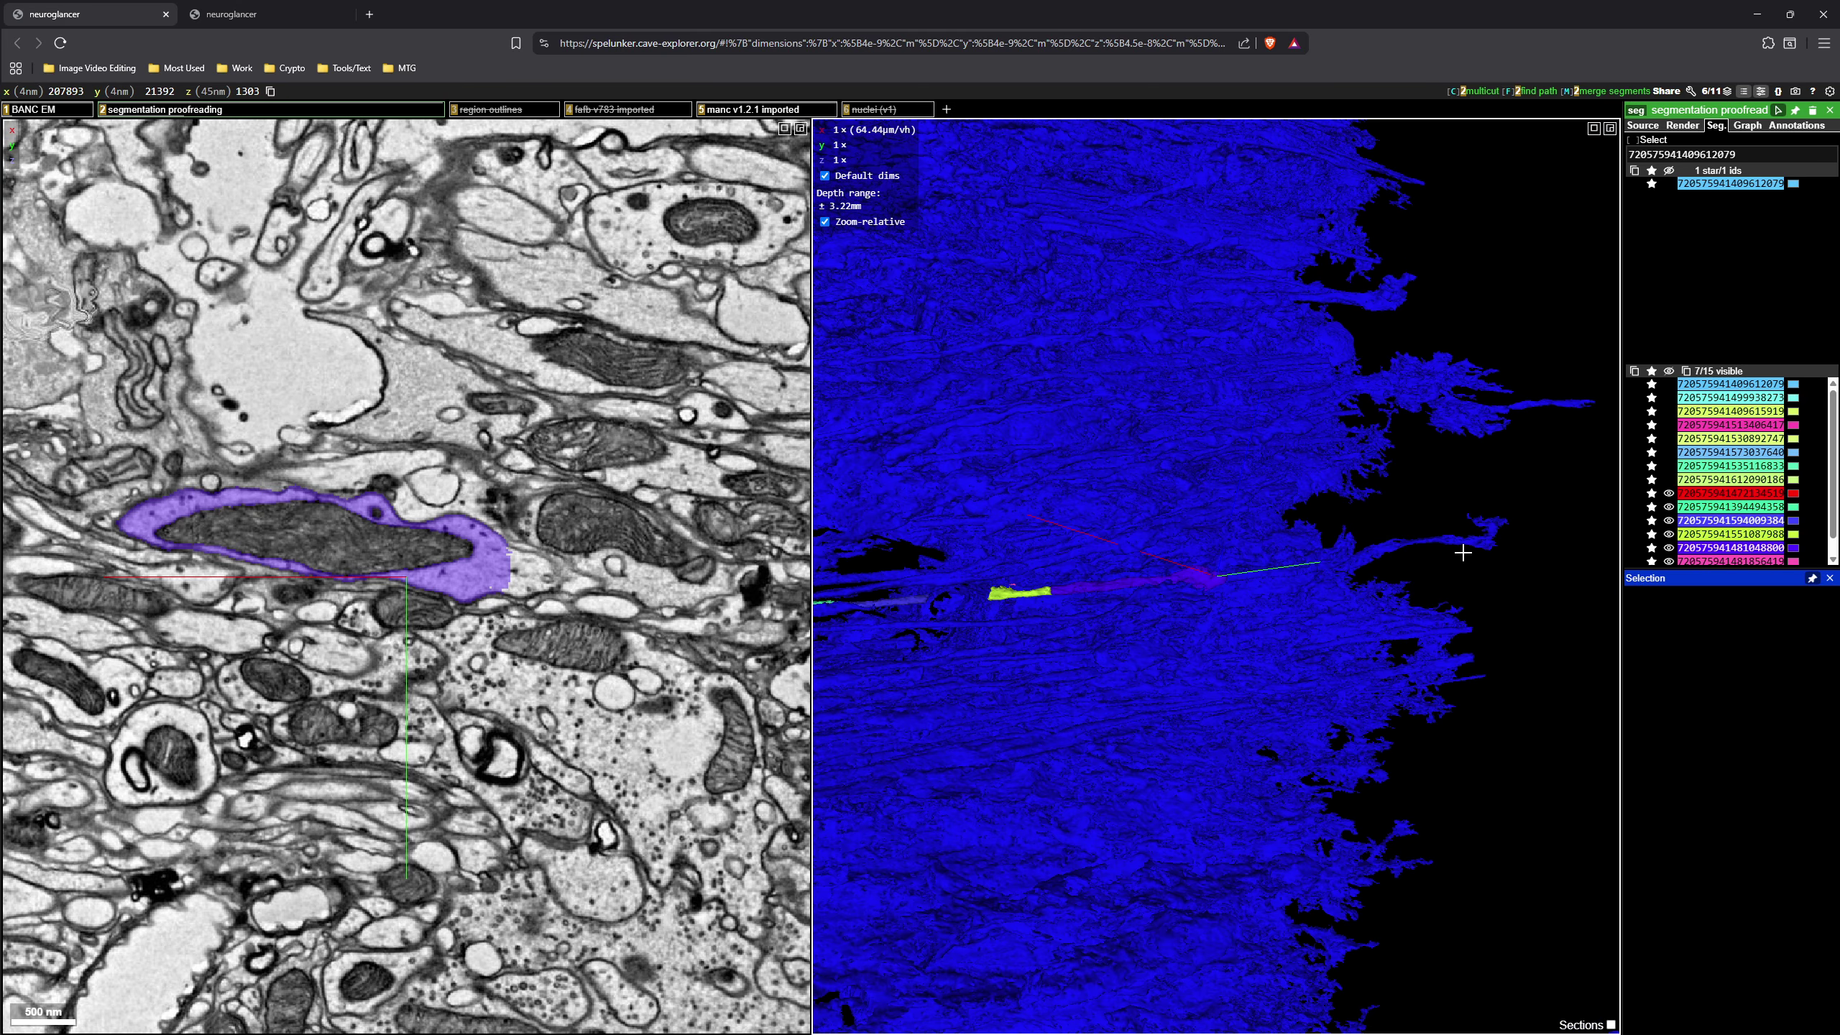
scroll(1442, 594, up, 10)
right_click(1435, 617)
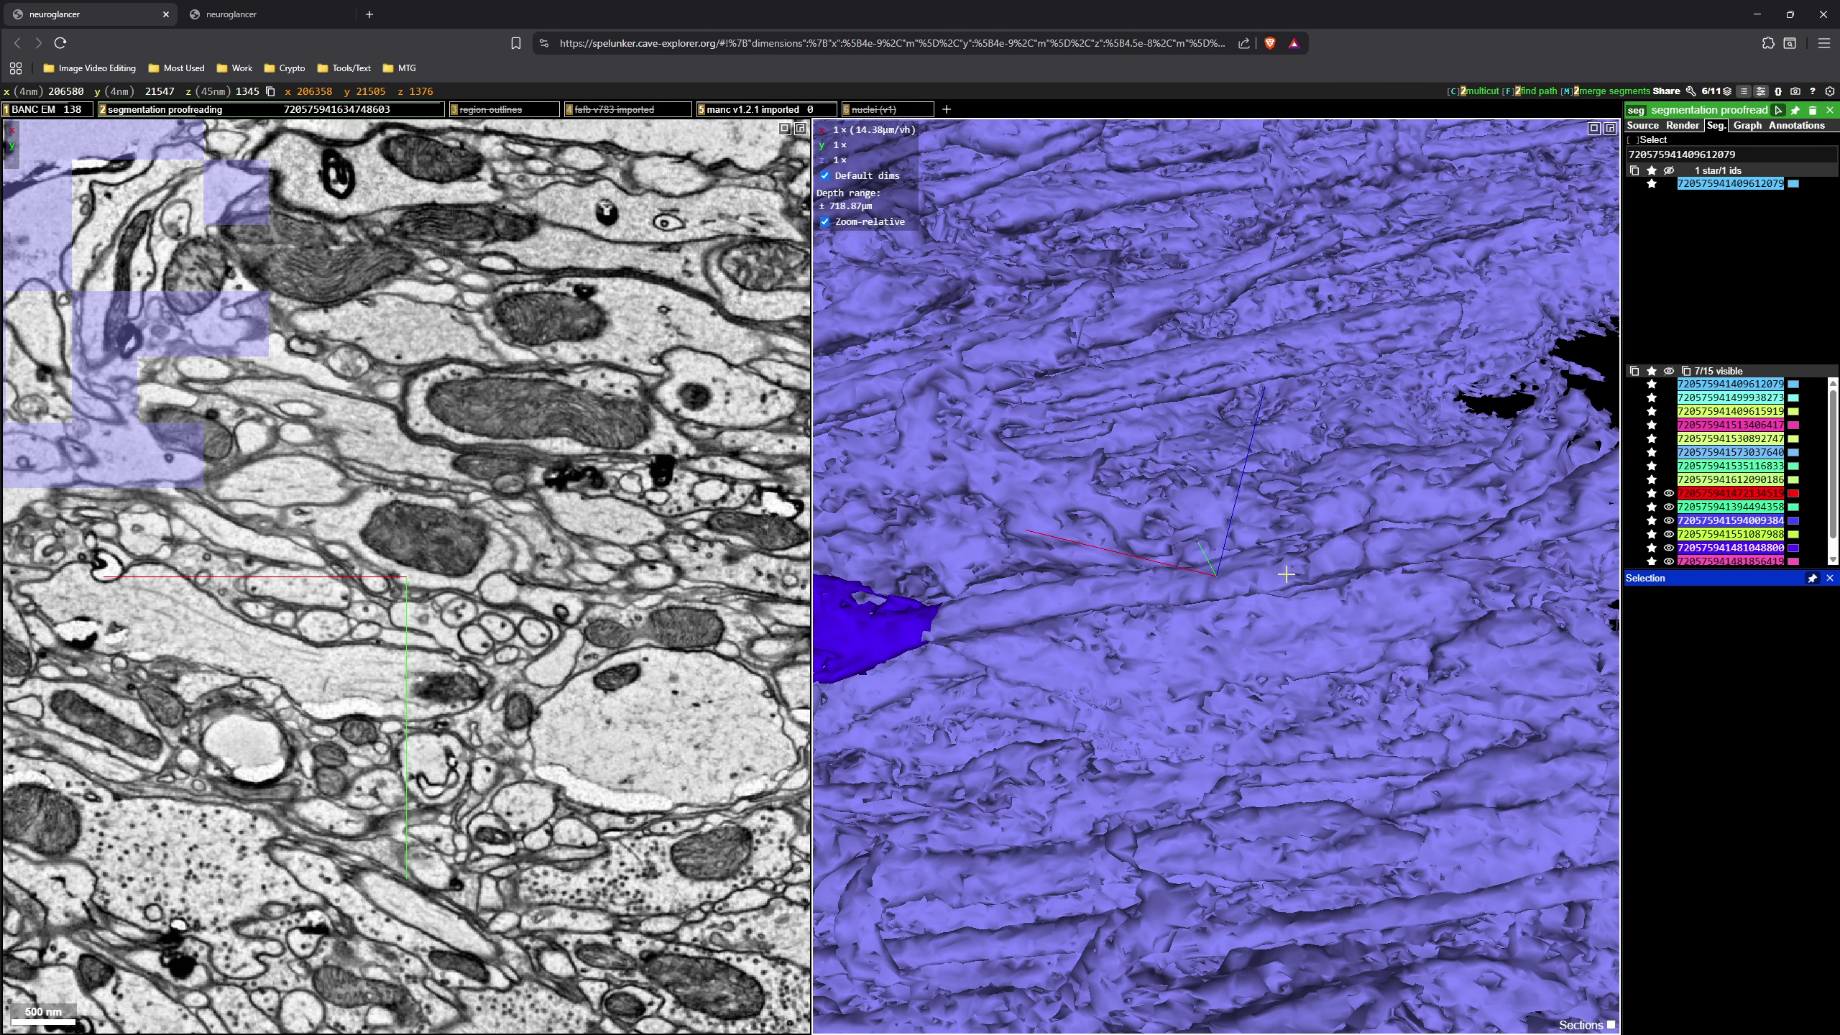
right_click(1286, 575)
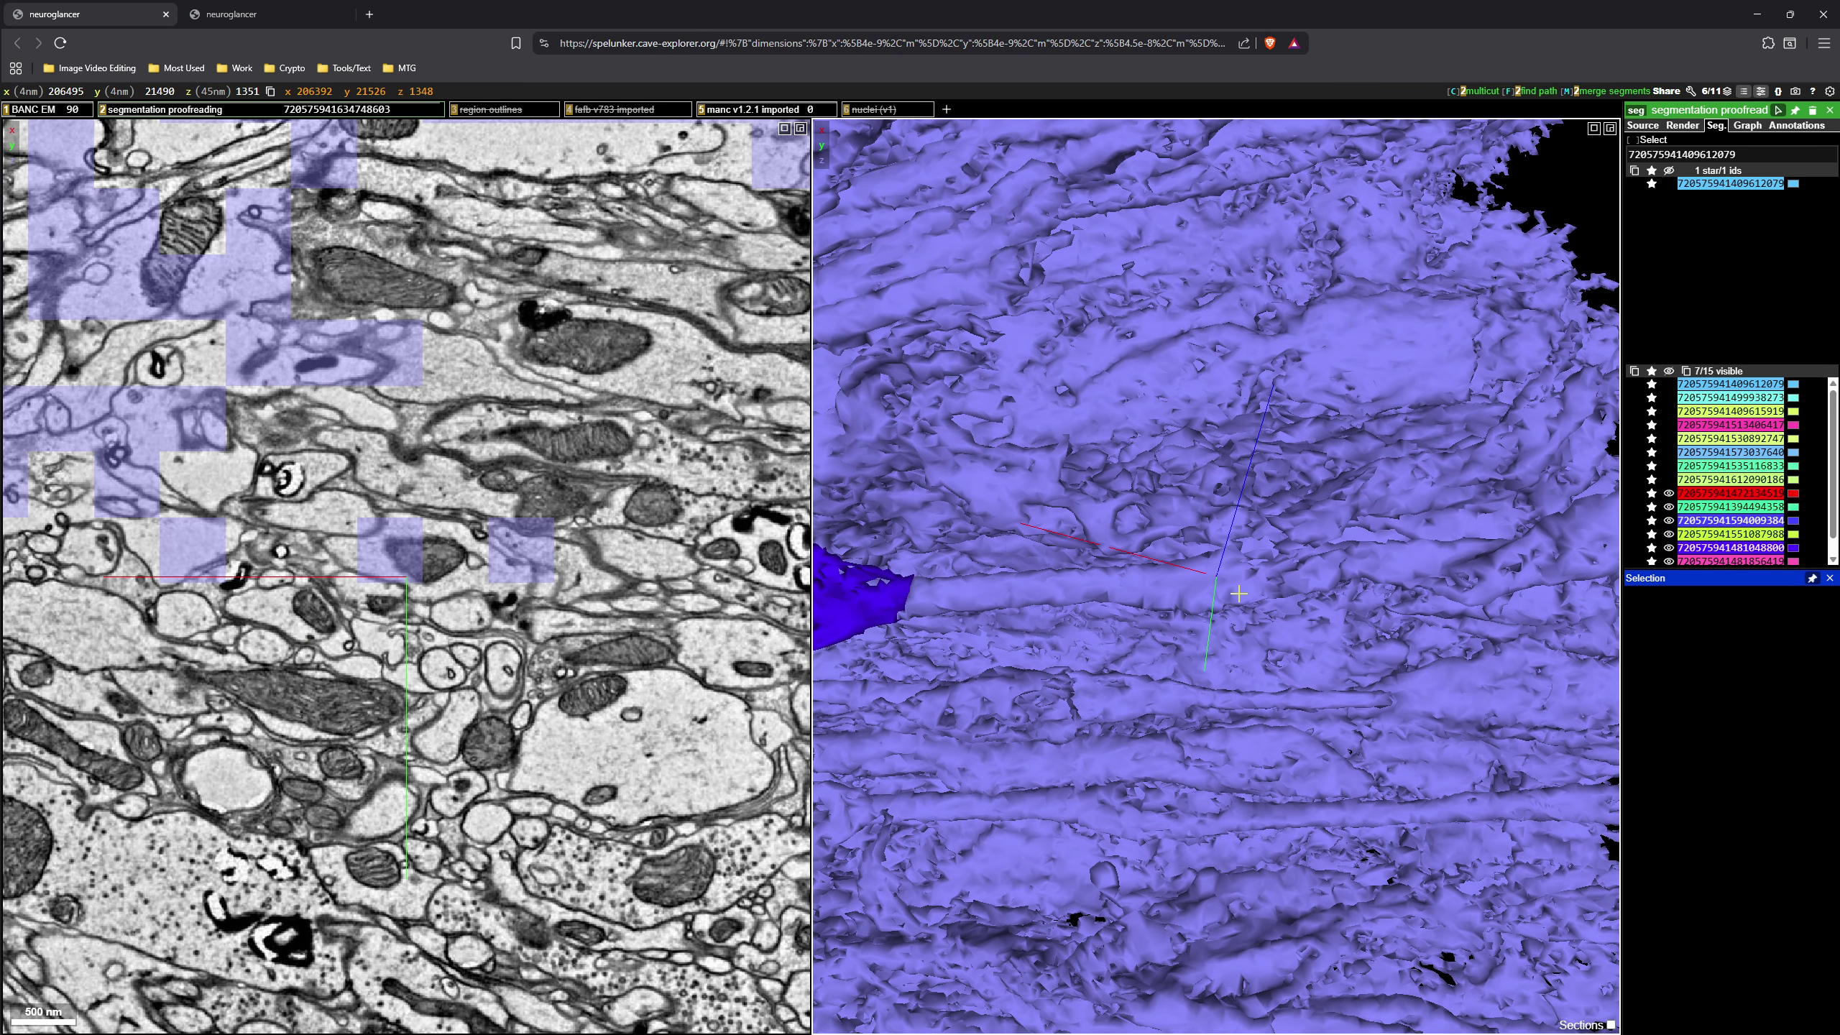
scroll(1285, 583, up, 7)
key(c)
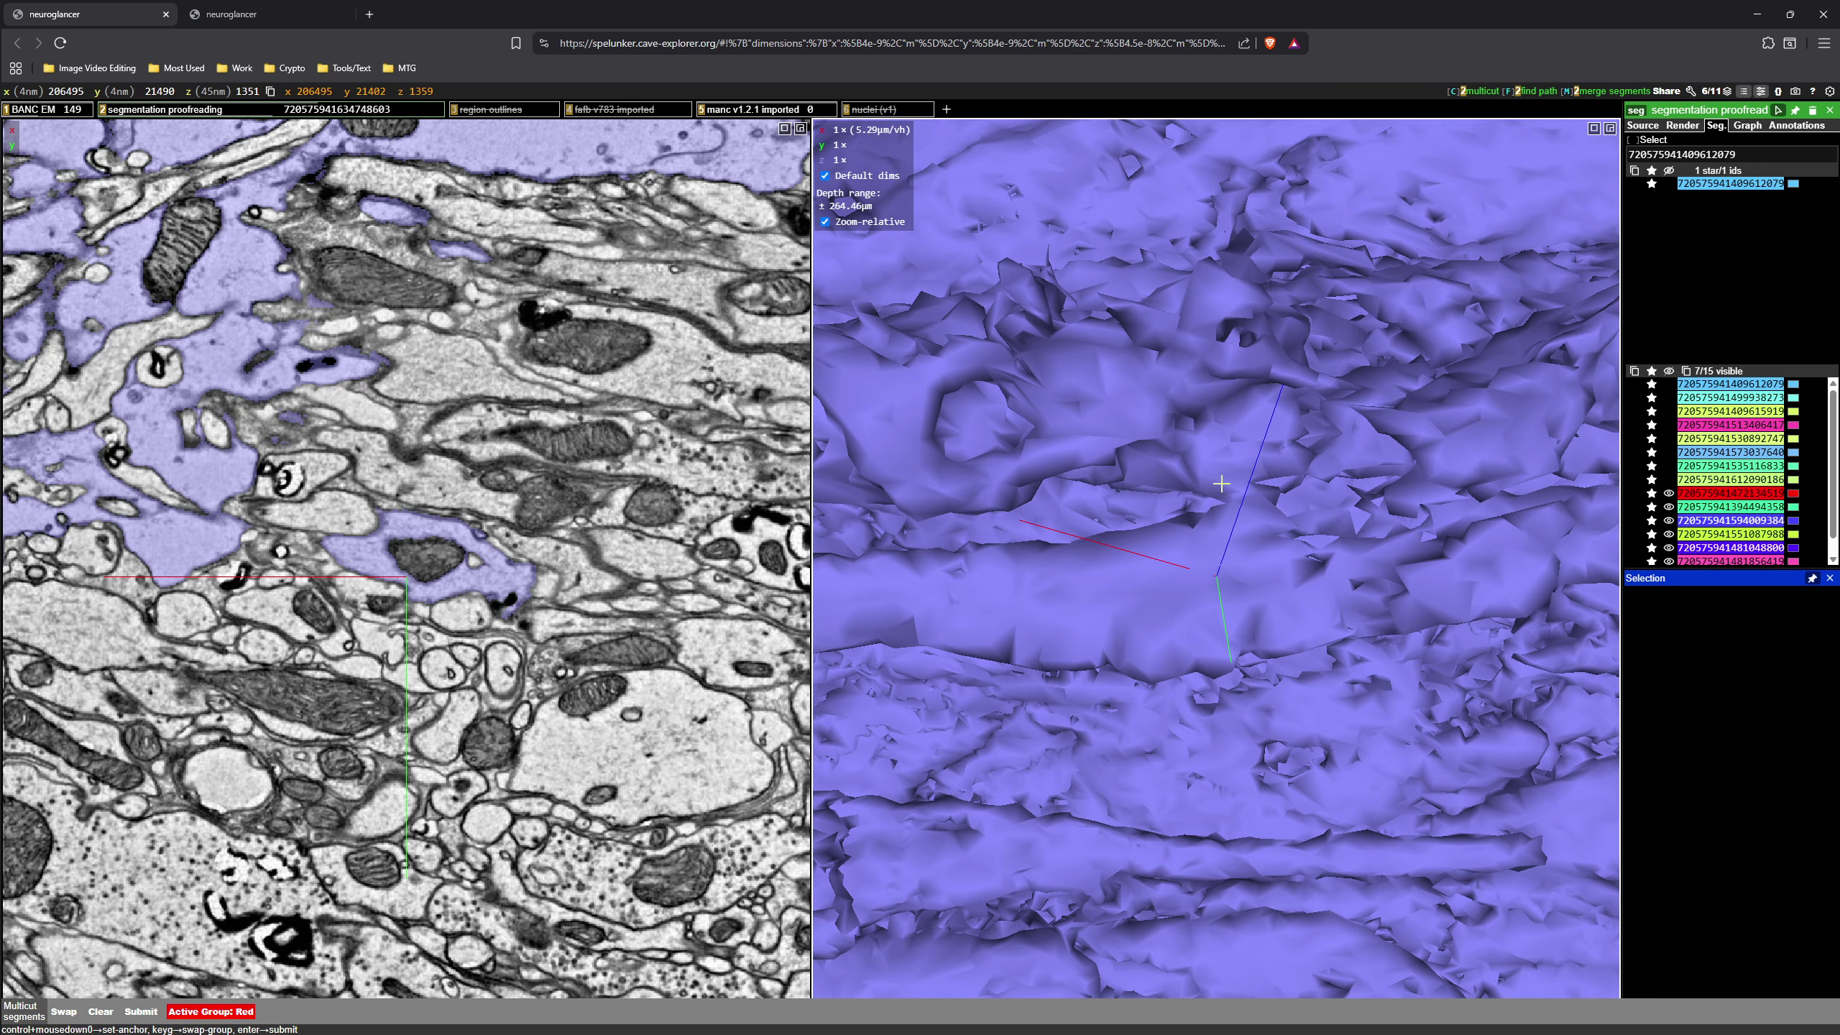
ctrl+click(1363, 440)
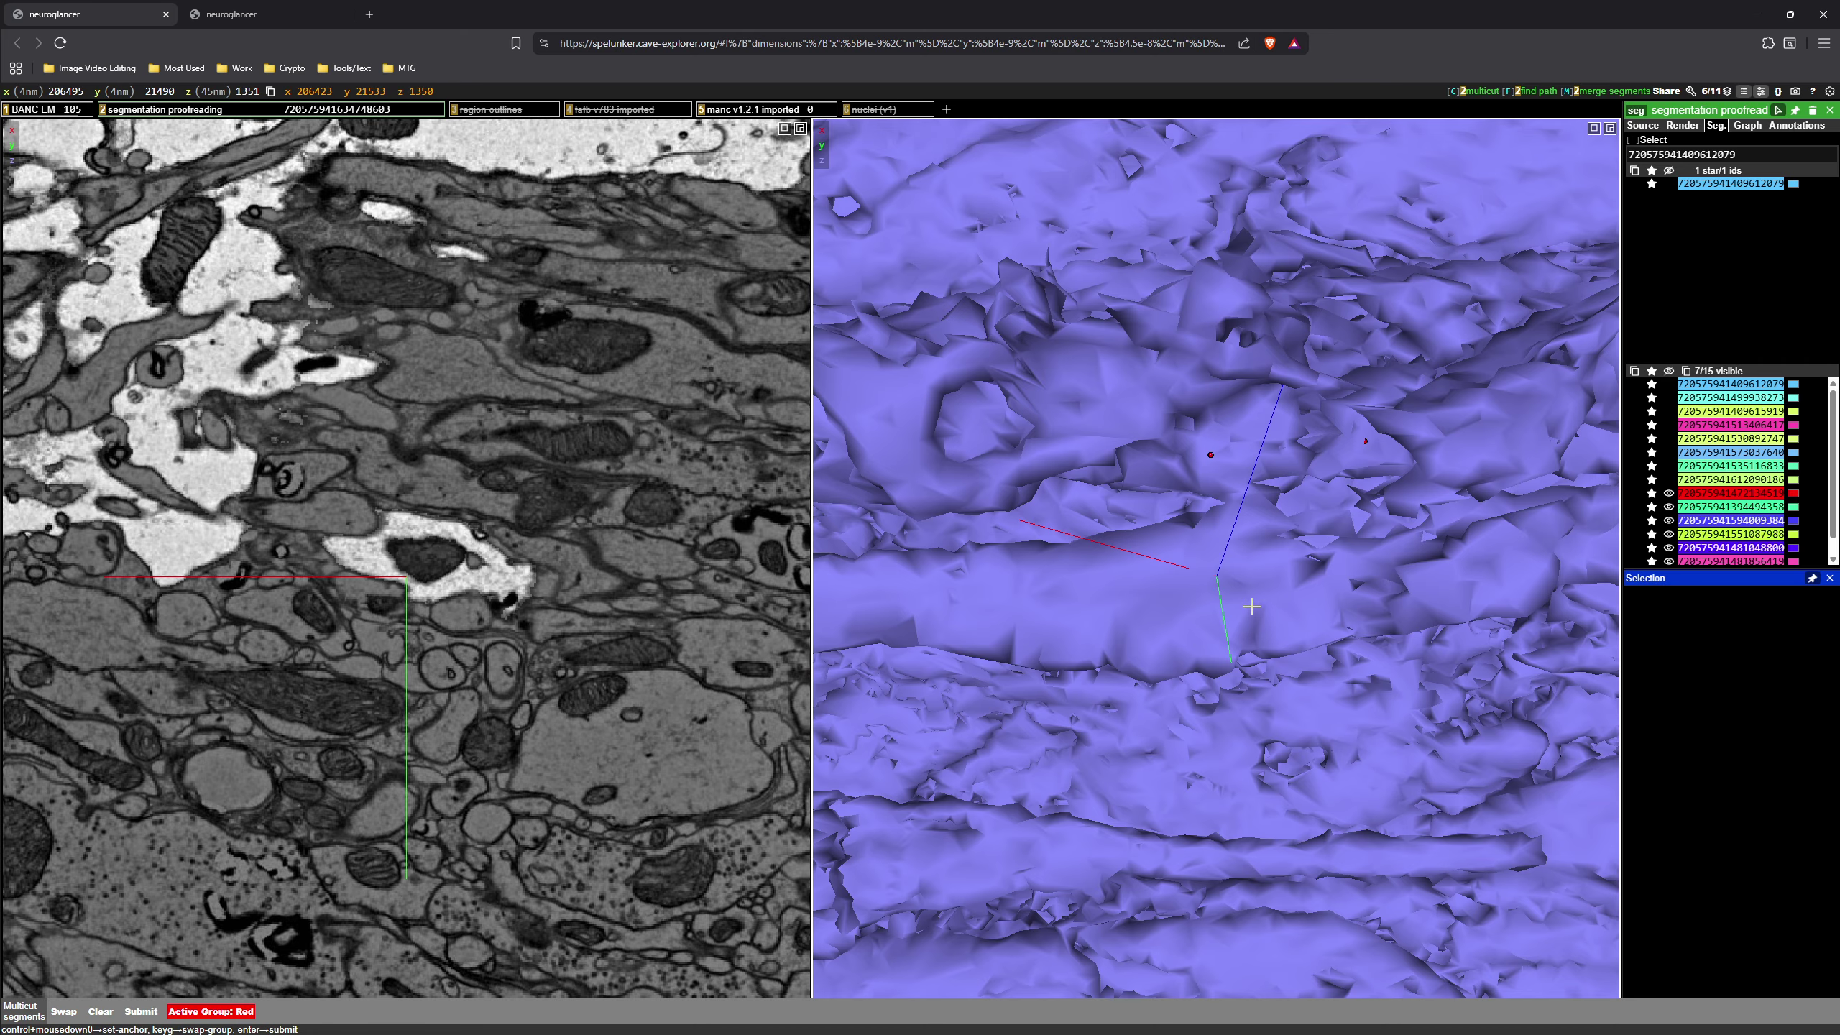
key(g)
ctrl+click(1545, 530)
key(Return)
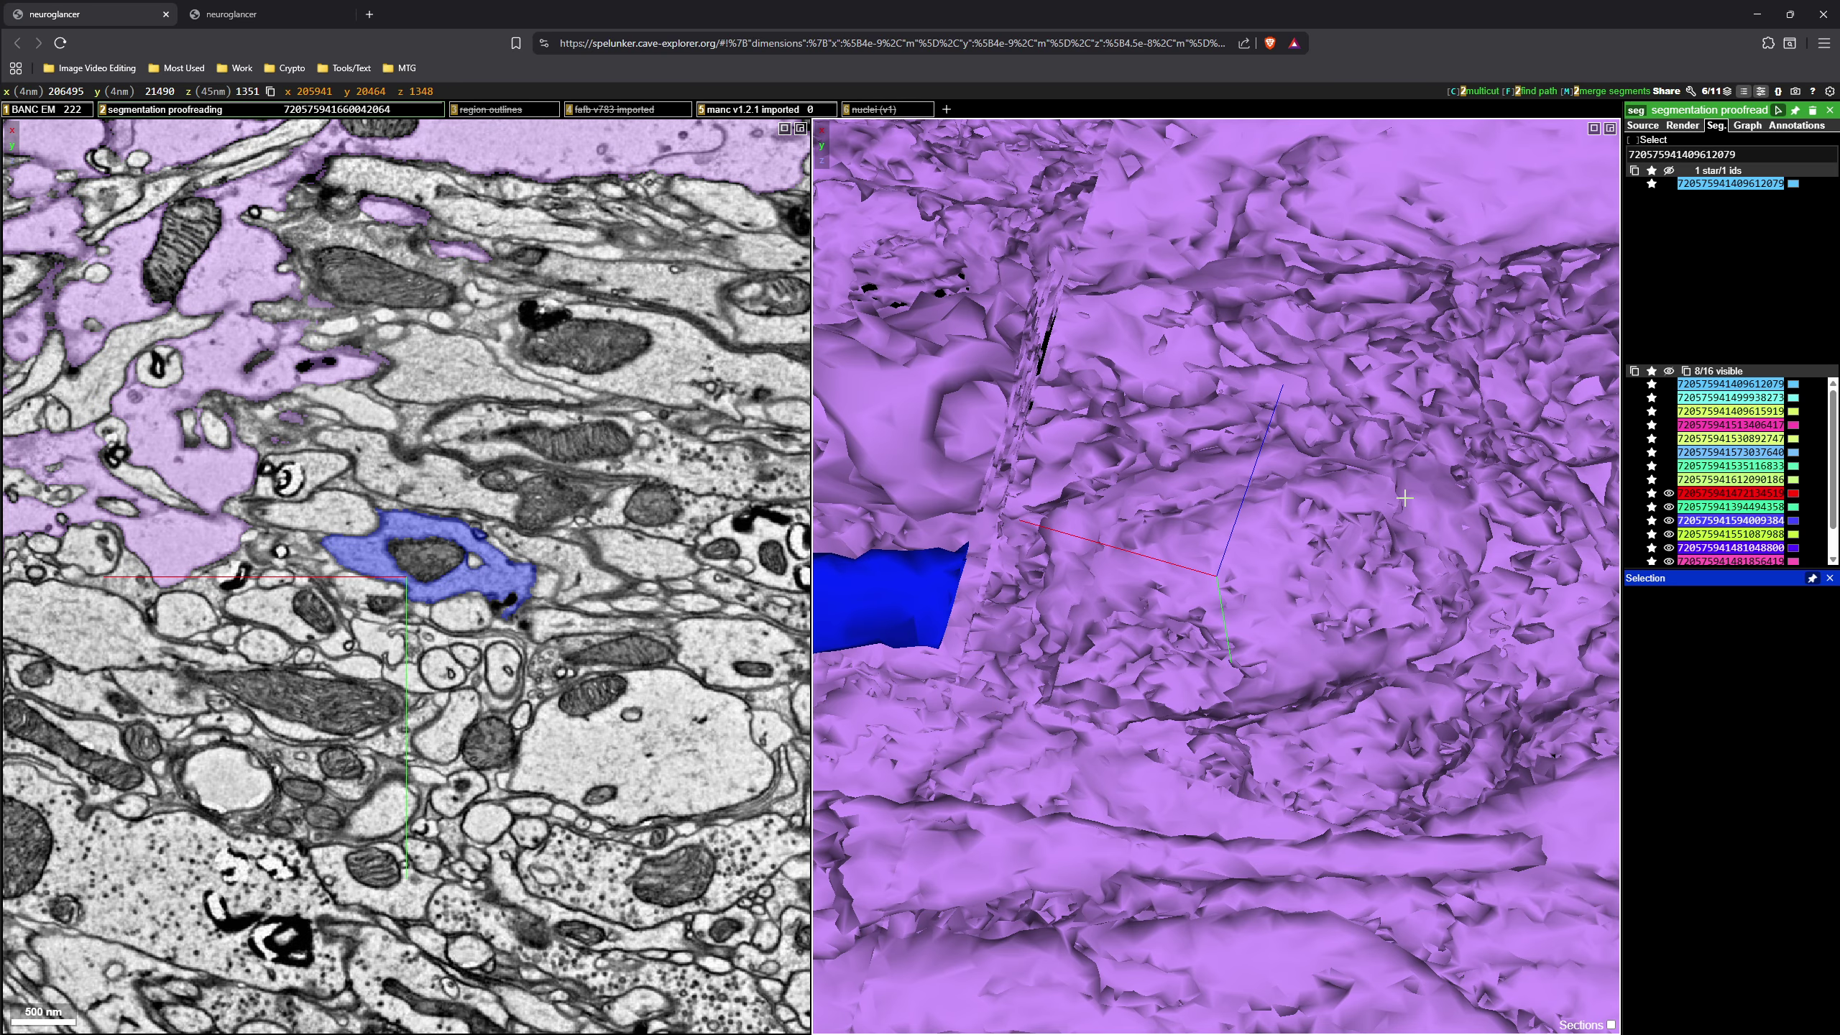
- Hide the large purple merged segment so that only the split axon pieces are displayed in 3D
scroll(1303, 754, down, 10)
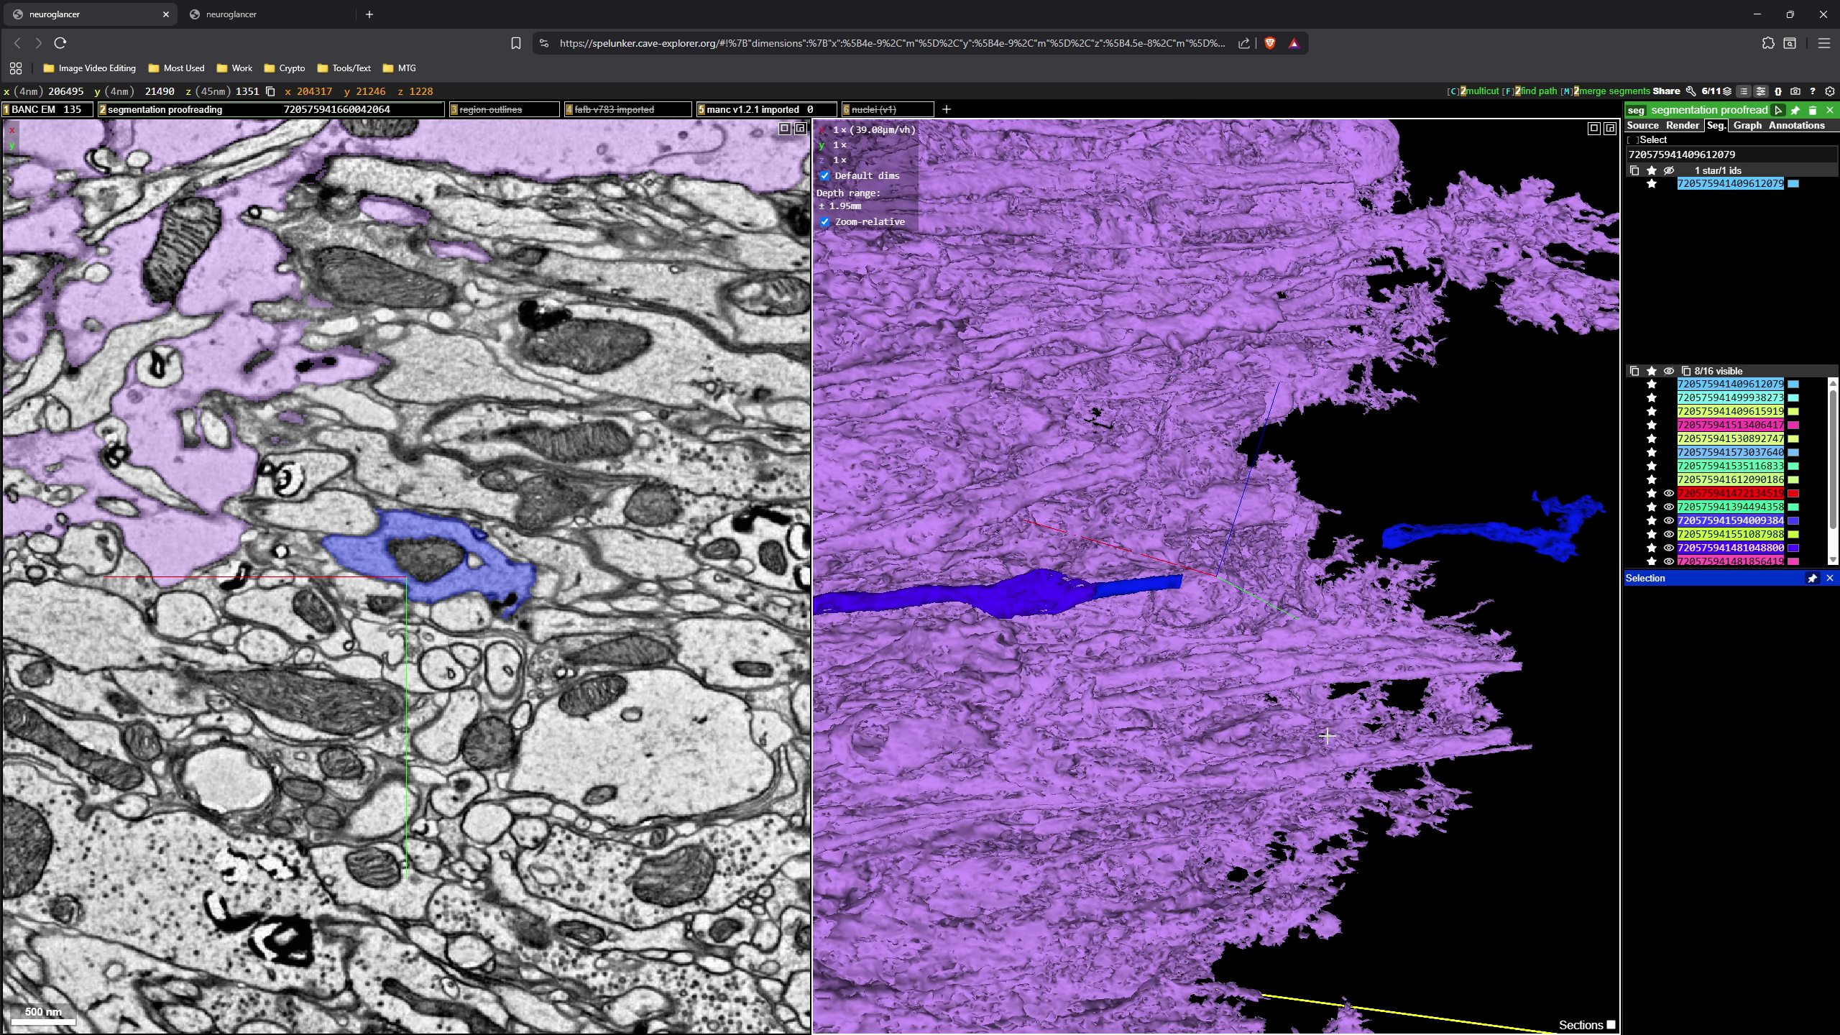
scroll(1311, 768, down, 5)
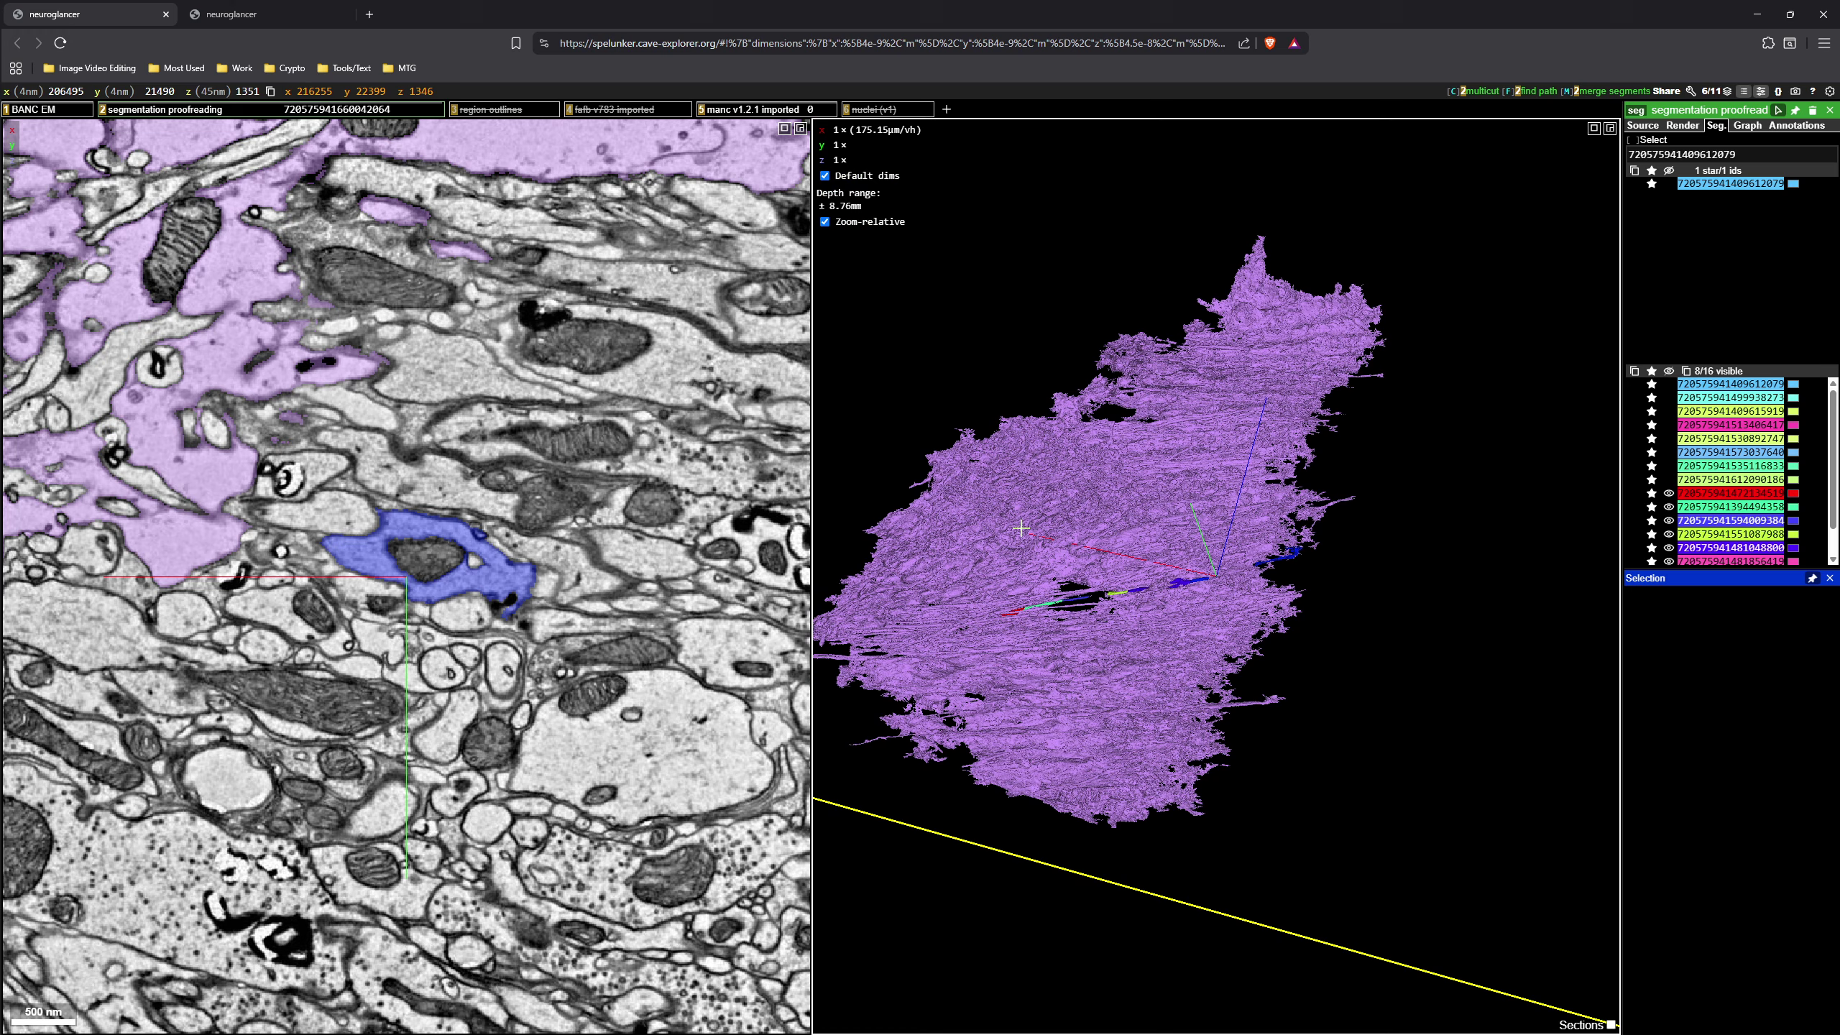
double_click(1021, 528)
drag(1021, 528, 1020, 589)
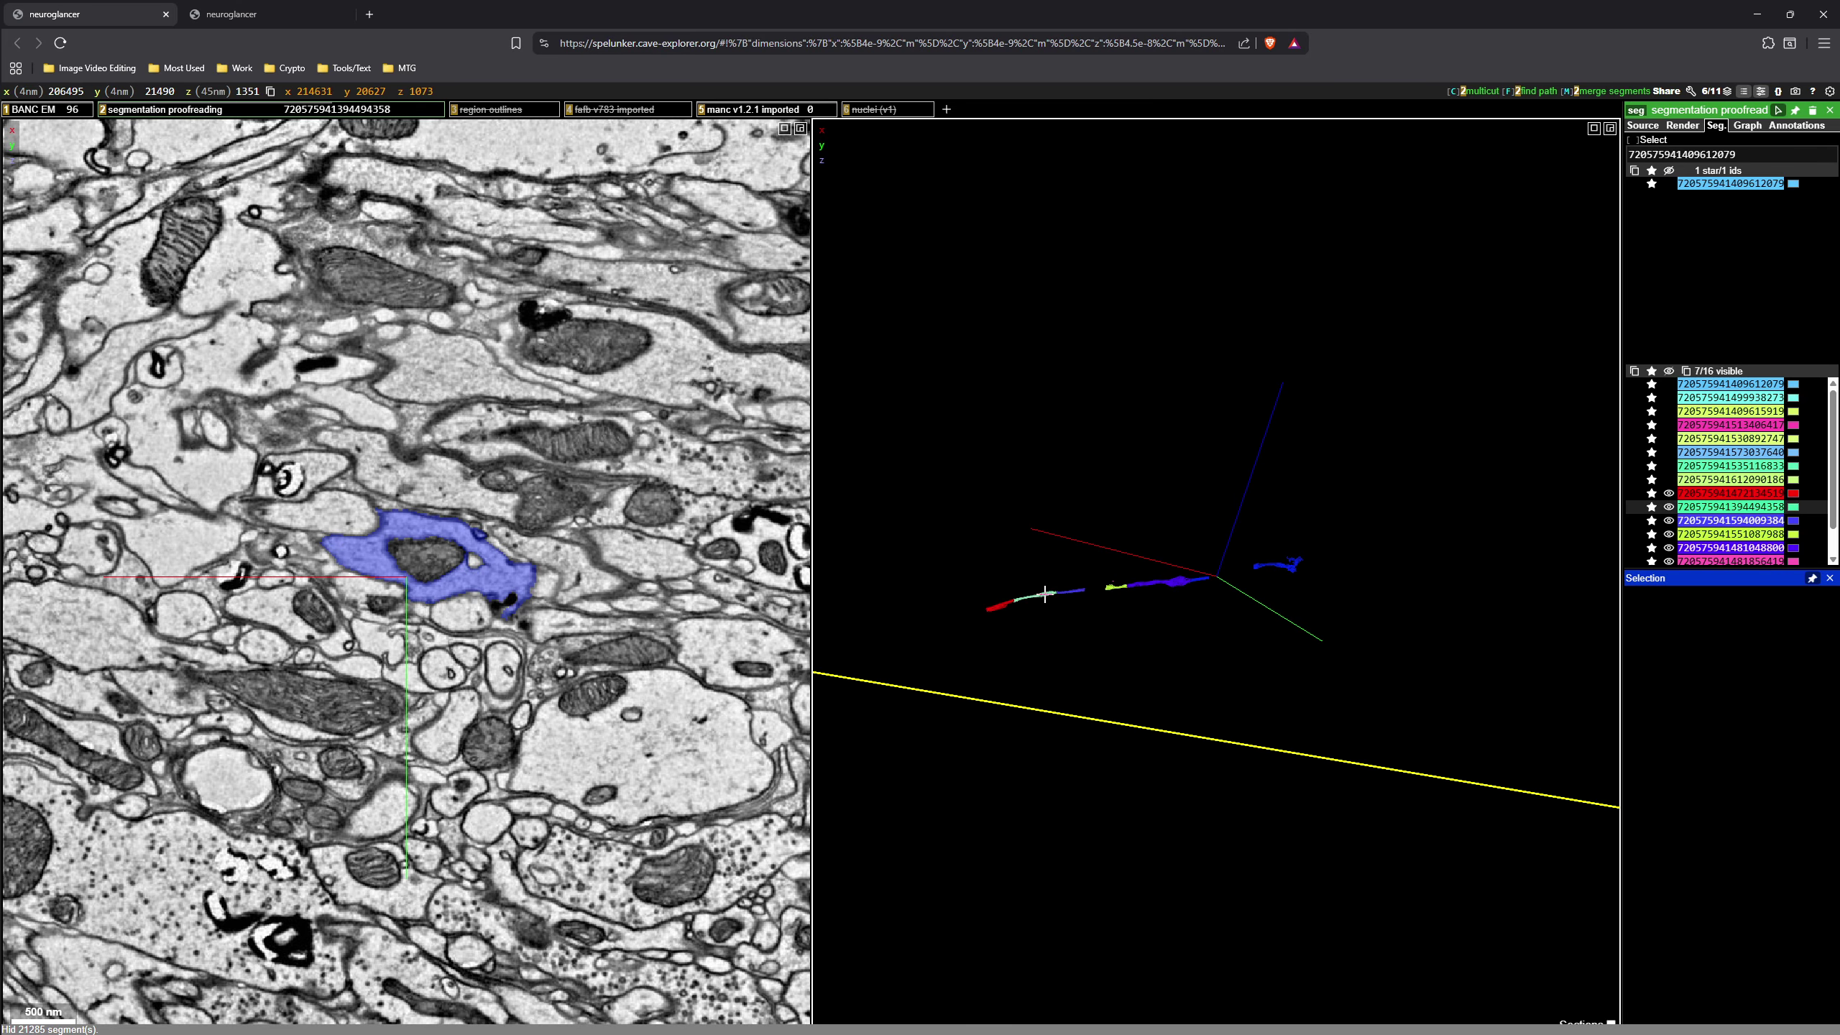
- Start a segment merge and queue a merge line joining the red and green axon pieces at their junction near z 1040
right_click(1009, 596)
scroll(1111, 651, up, 15)
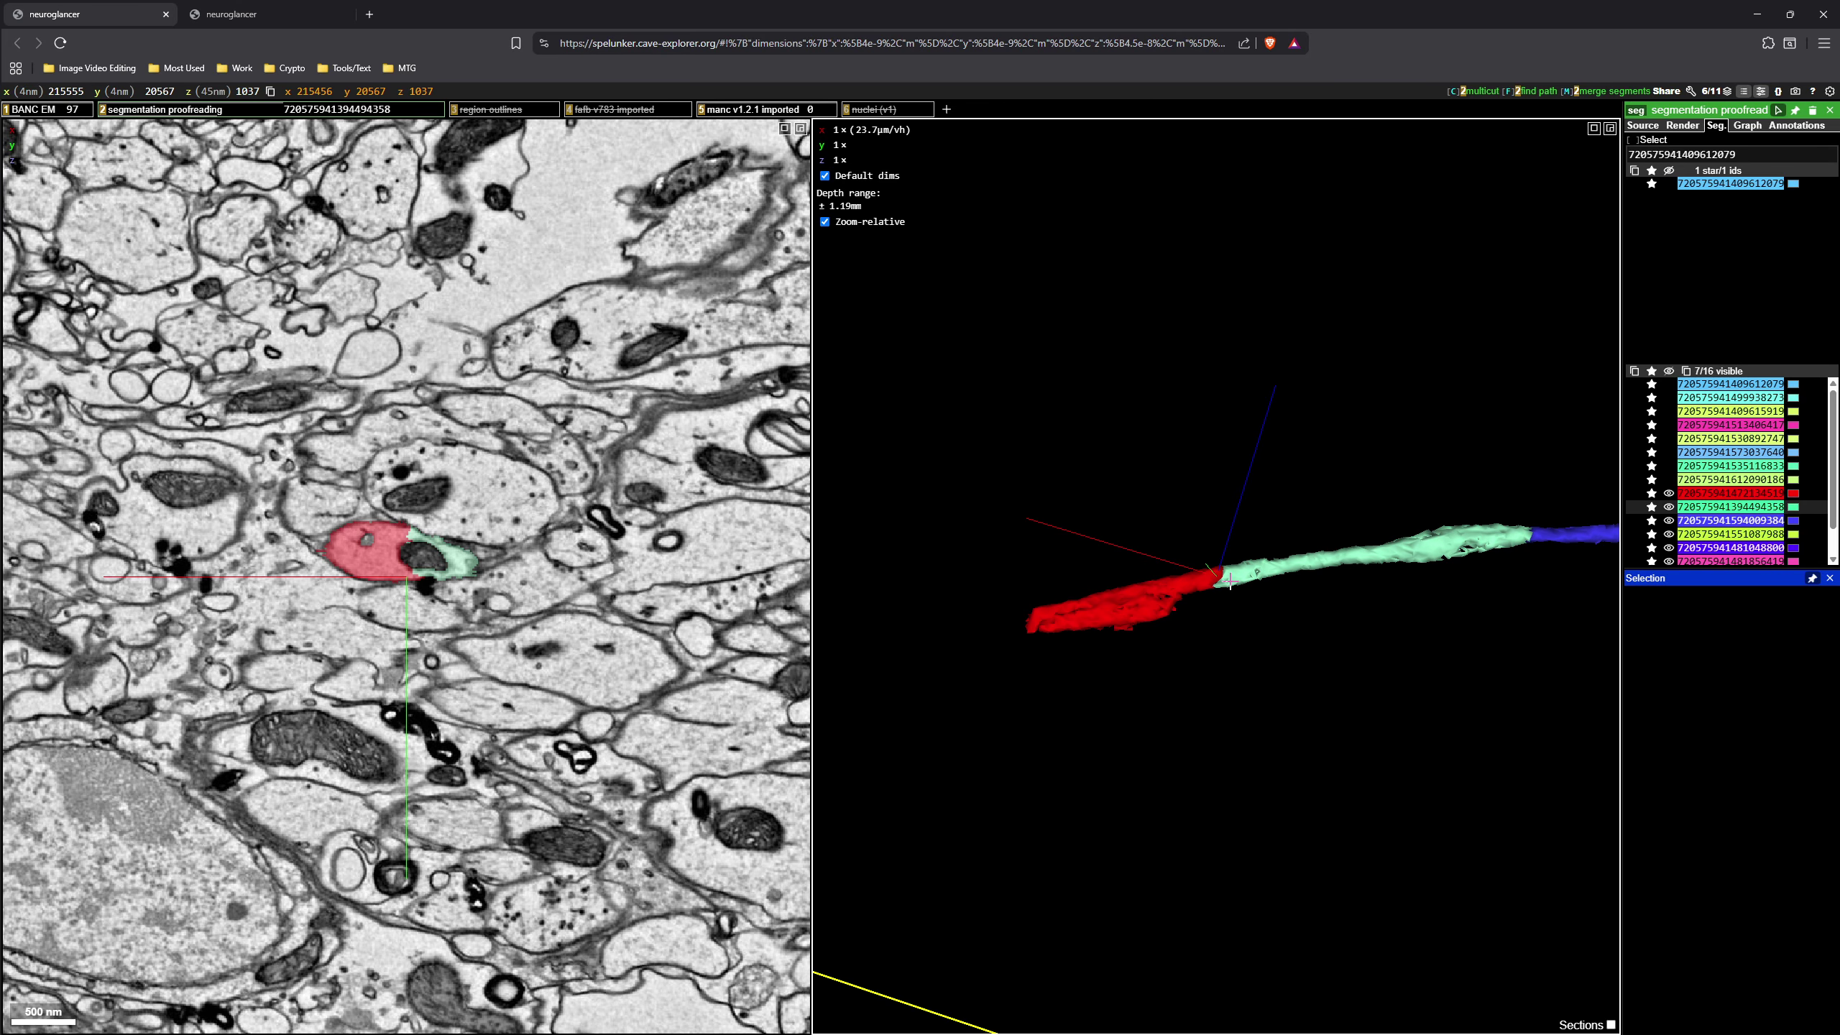
scroll(1246, 644, up, 4)
drag(1249, 621, 1217, 654)
key(shift+m)
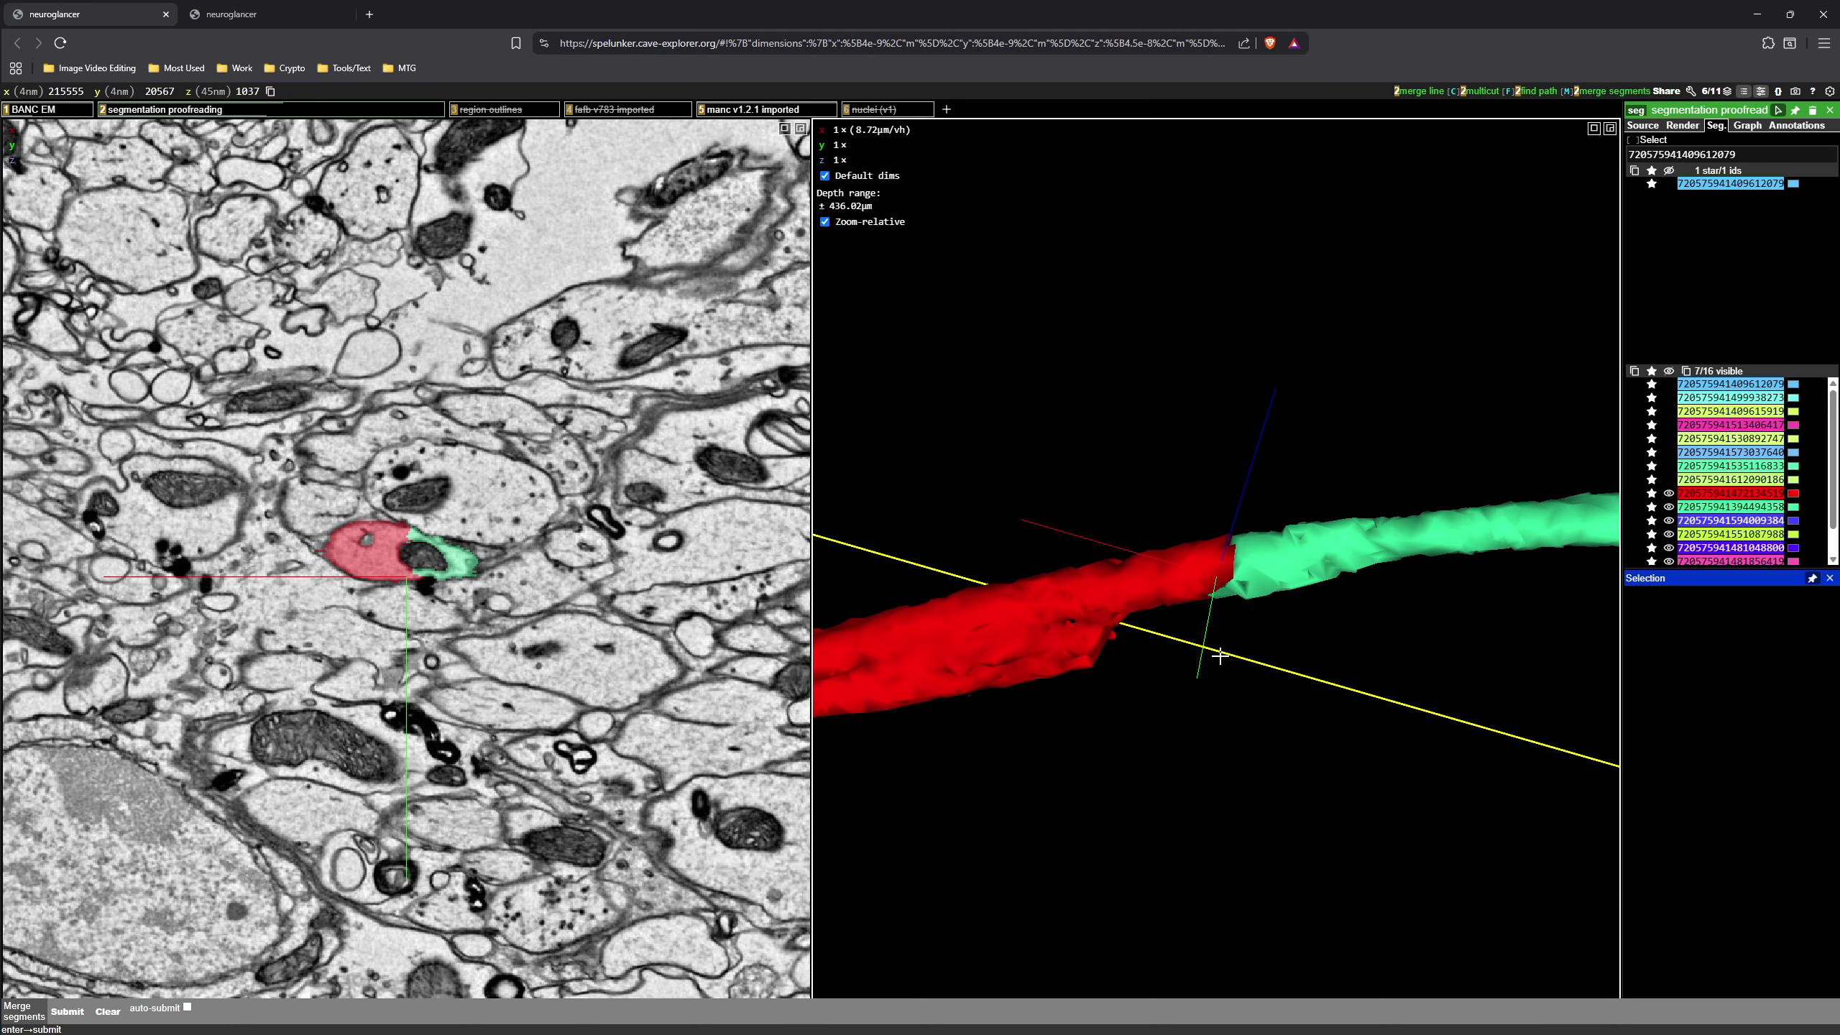
ctrl+click(1220, 568)
ctrl+click(1248, 569)
- Queue a second merge line joining the green and blue axon pieces near z 1112
right_click(1441, 537)
right_click(1597, 533)
right_click(1459, 560)
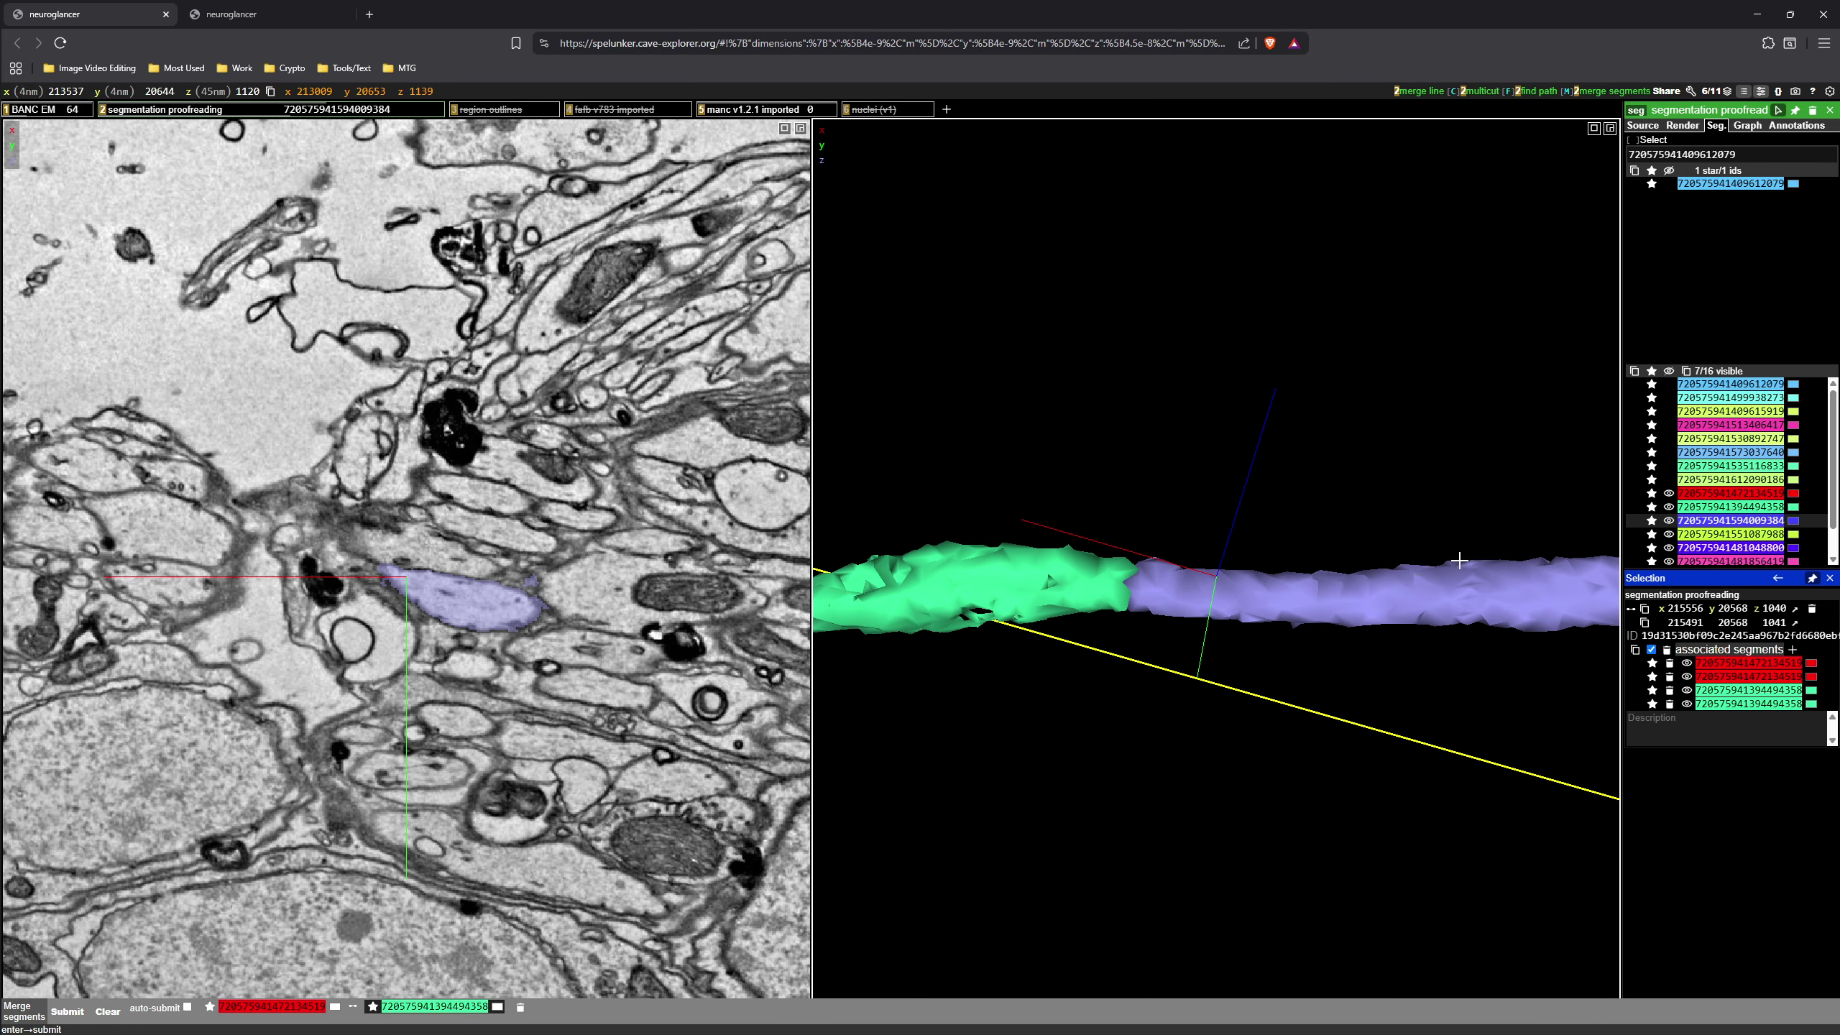
ctrl+click(1118, 594)
ctrl+click(1140, 594)
- Queue a third merge line joining the blue axon end to the pink piece in slice z 1149
right_click(1324, 608)
right_click(1349, 549)
right_click(1355, 559)
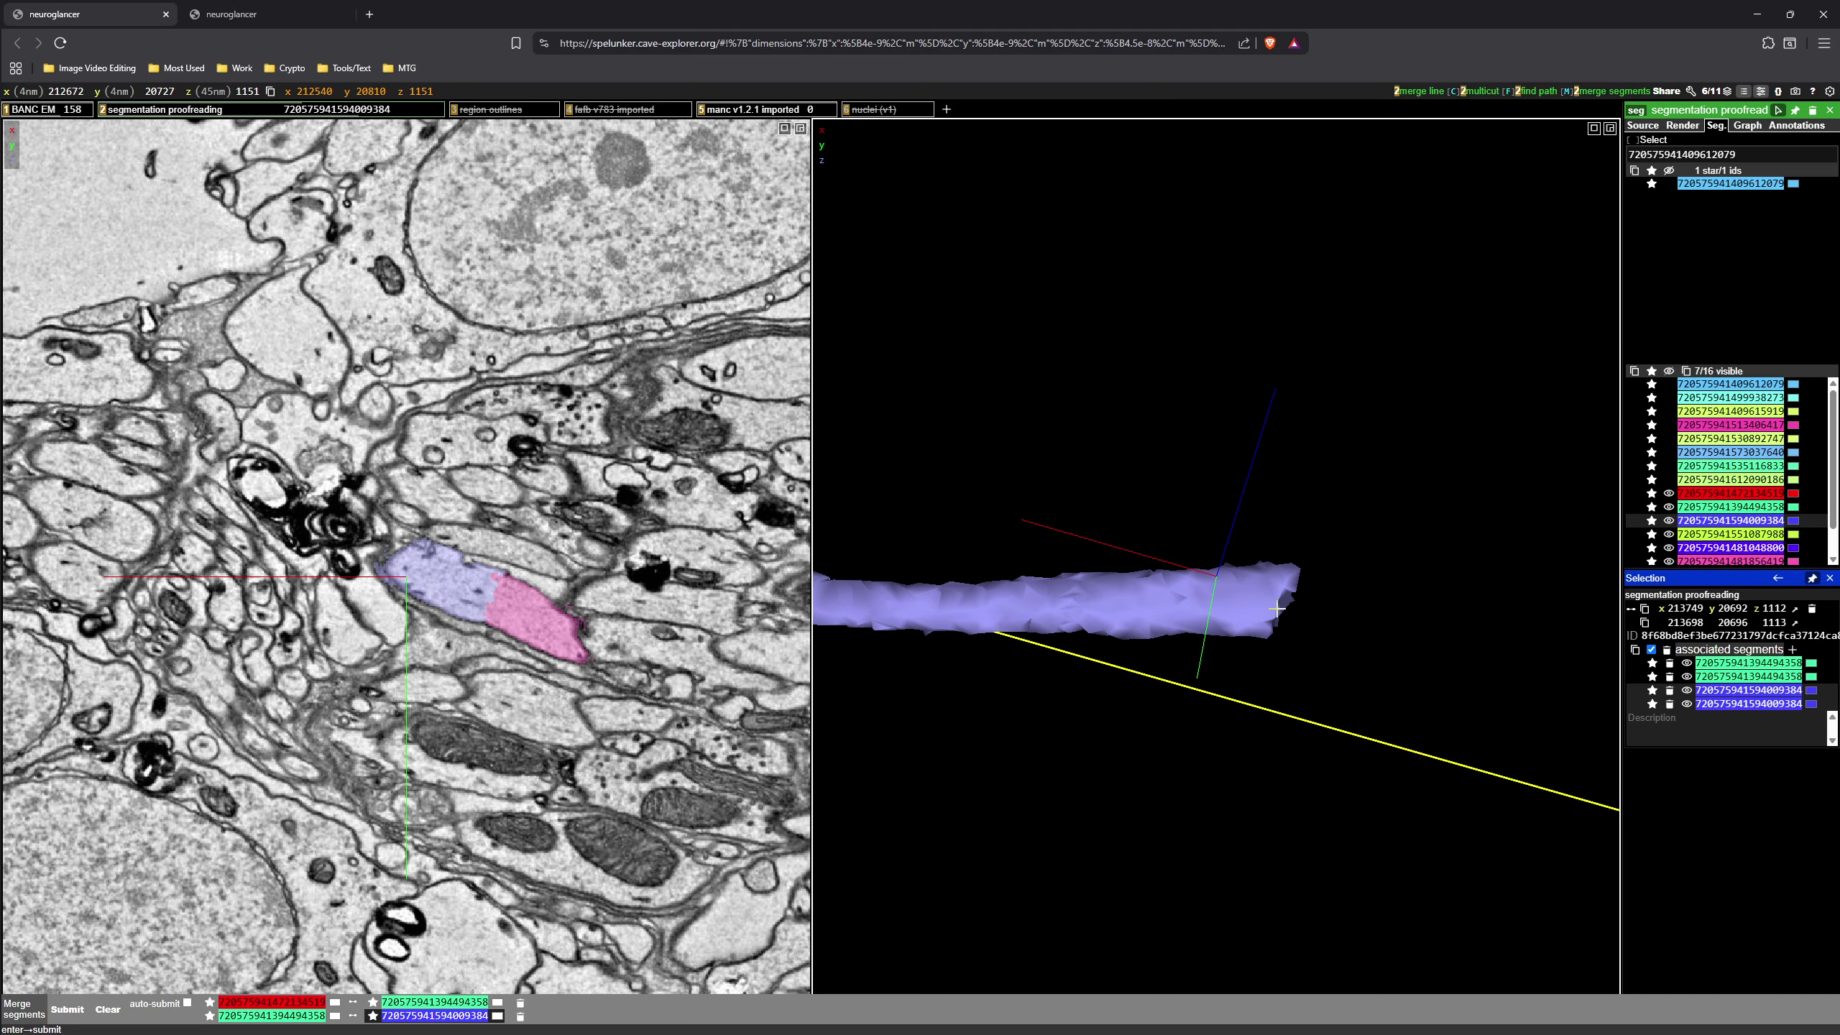
right_click(1285, 603)
ctrl+click(386, 592)
ctrl+click(413, 604)
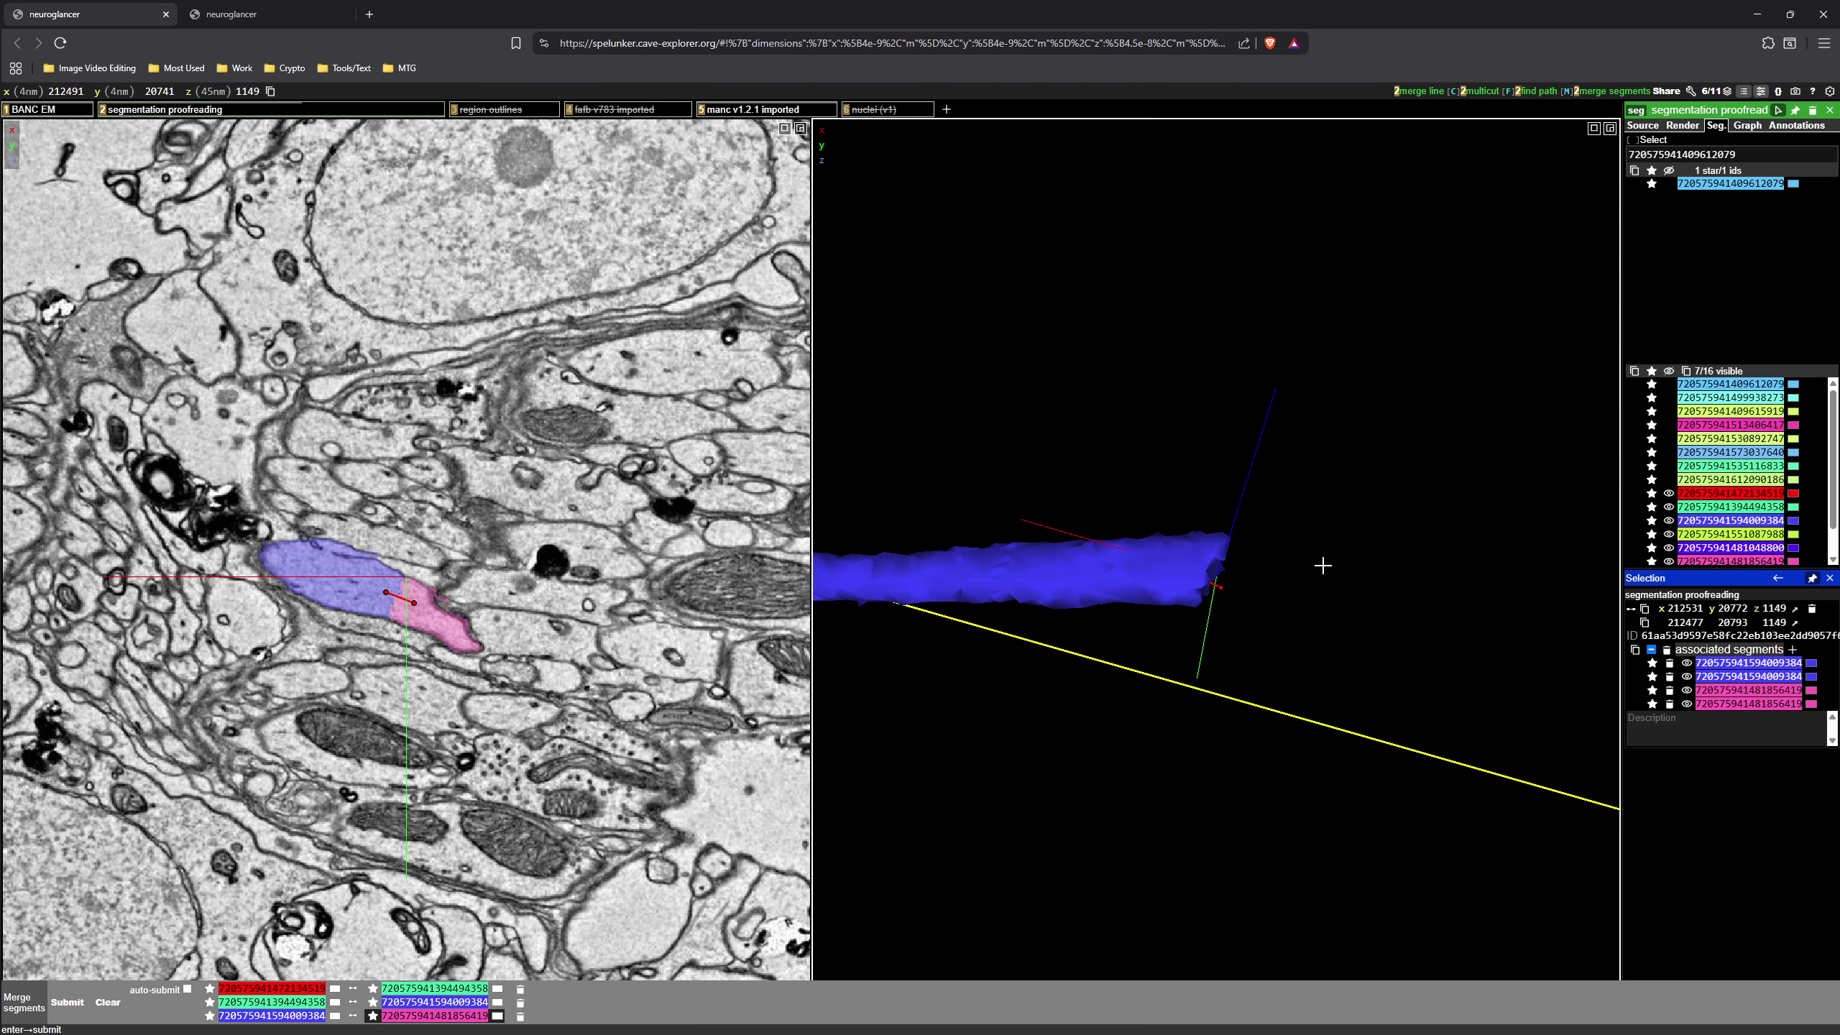
- Check the pink piece beside the yellow-green one between z 1181 and z 1204, and remove the queued blue–pink merge line
scroll(1352, 588, down, 3)
right_click(1308, 575)
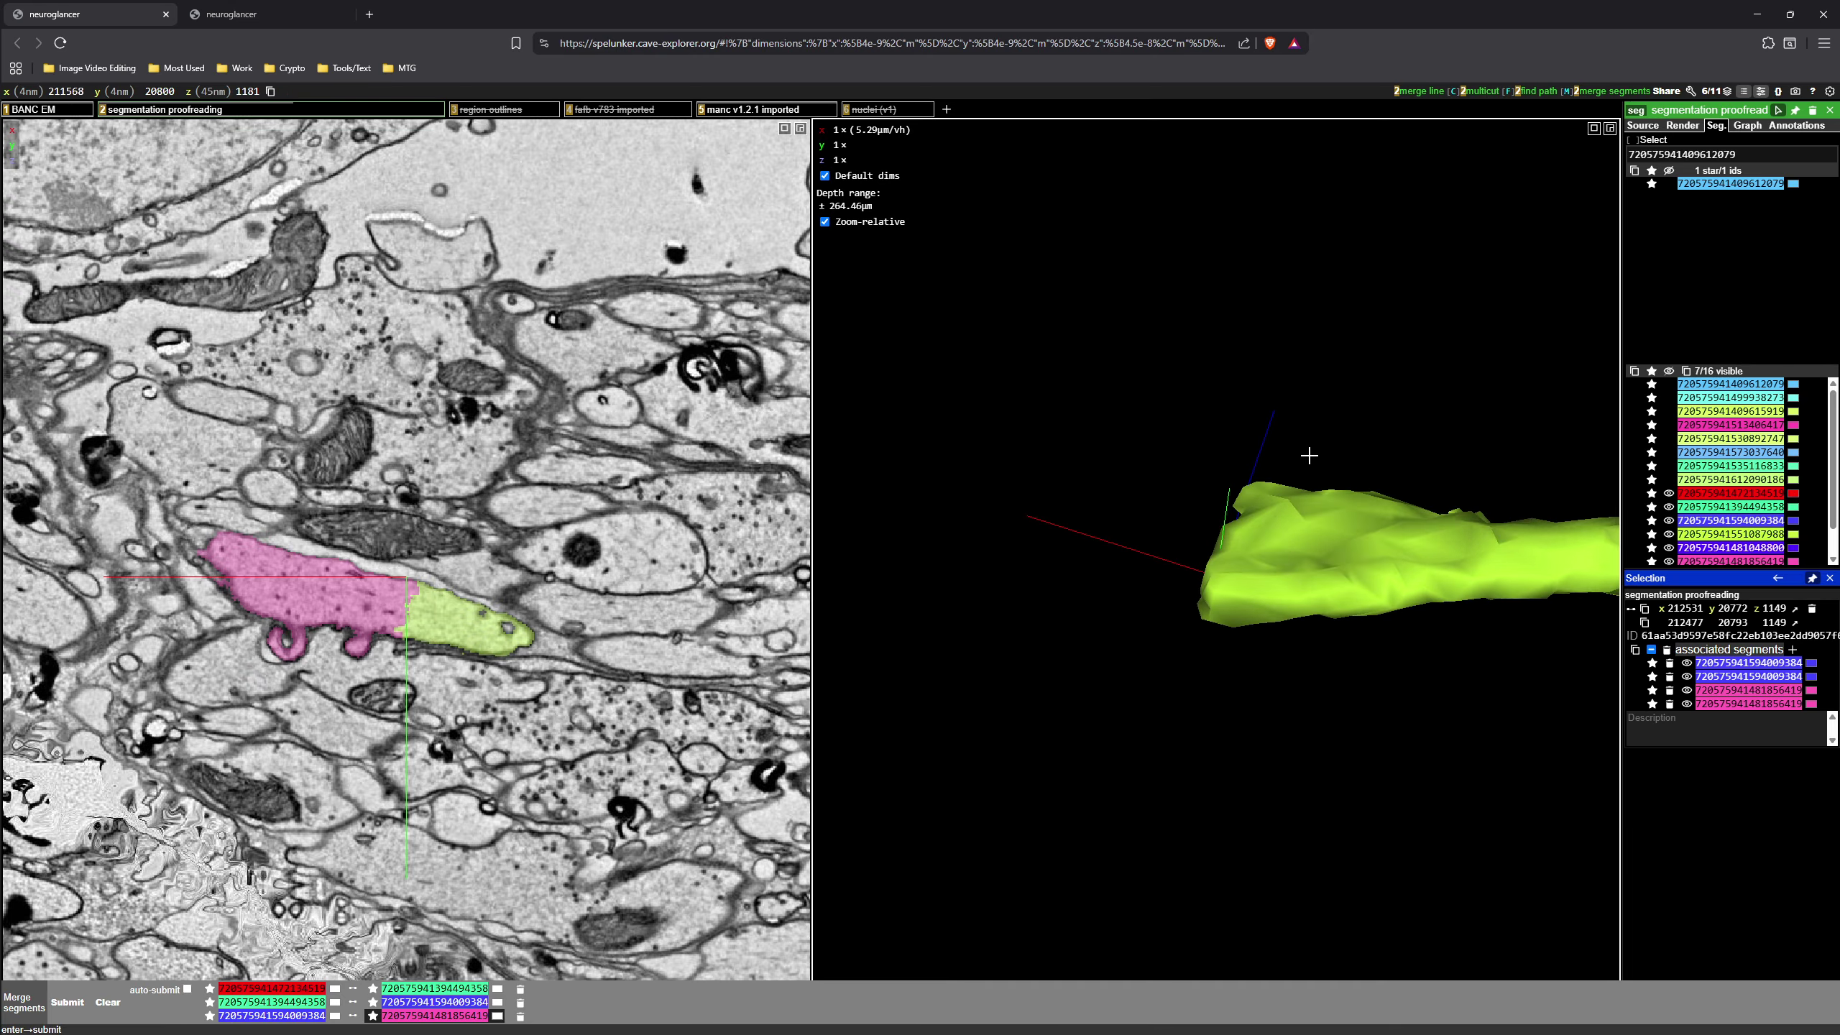
right_click(1491, 404)
scroll(524, 780, up, 9)
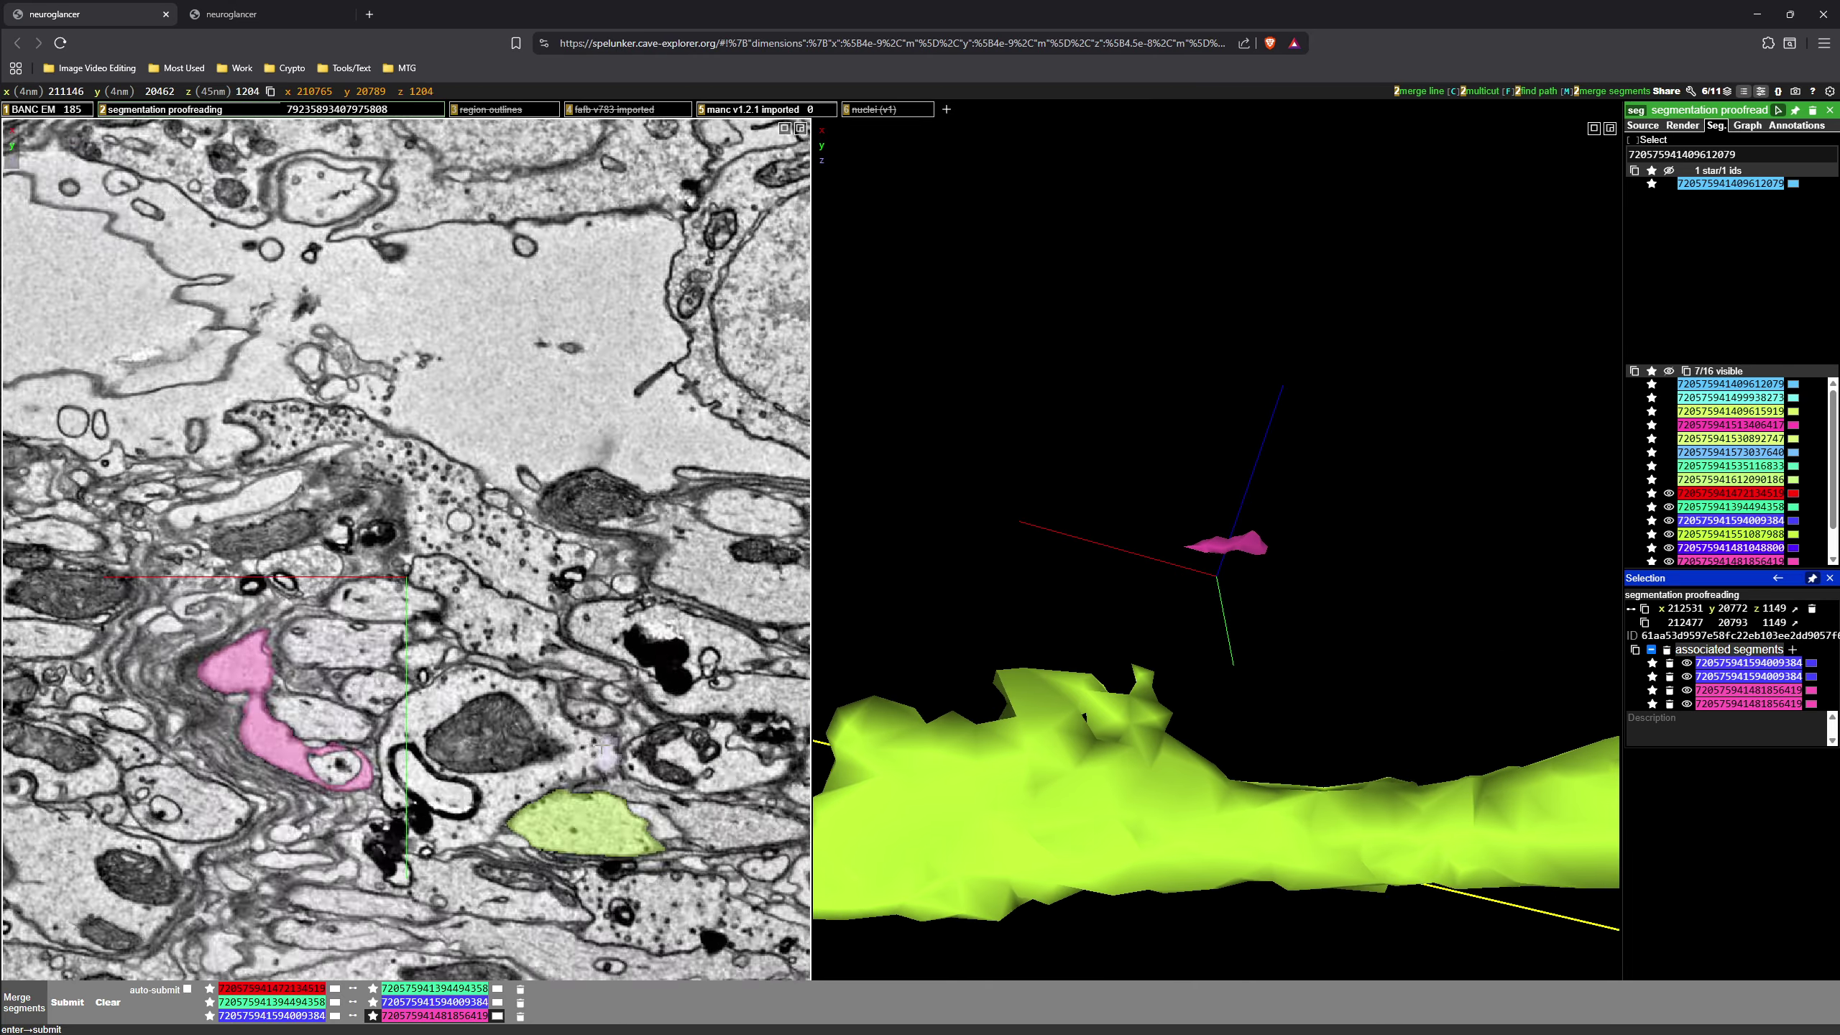
scroll(523, 779, up, 11)
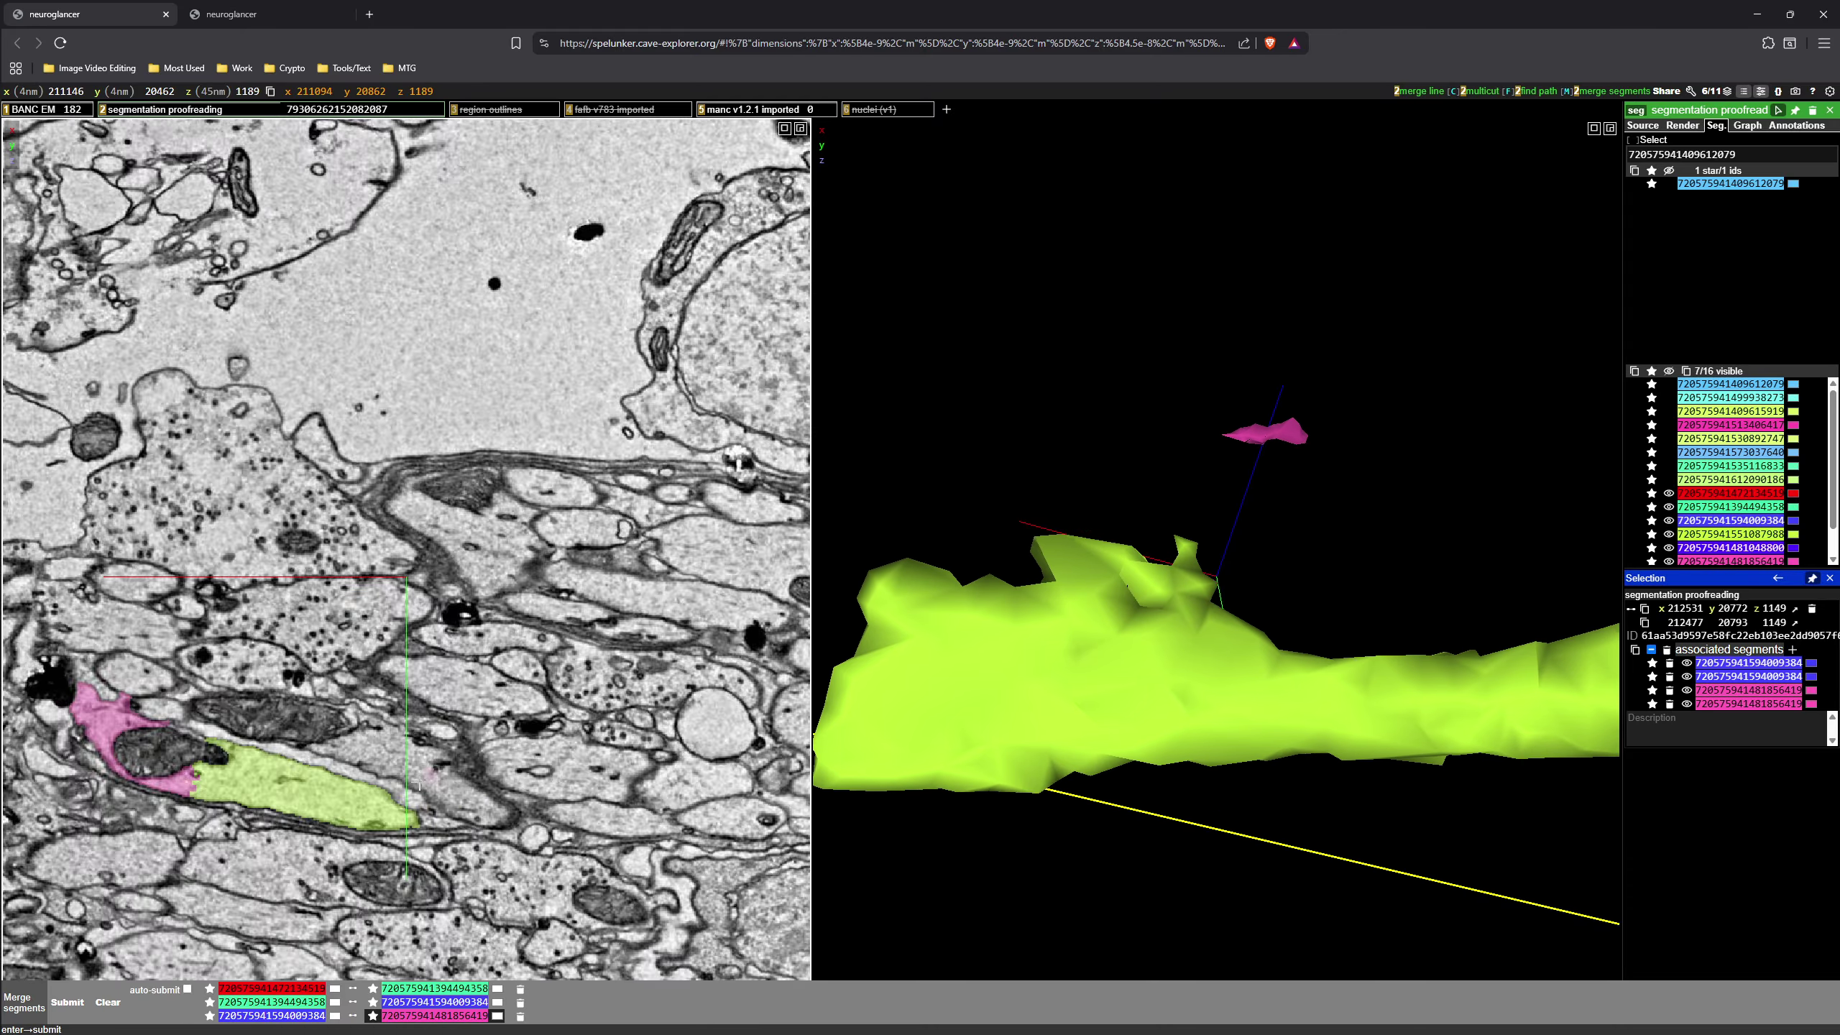
scroll(1109, 637, down, 5)
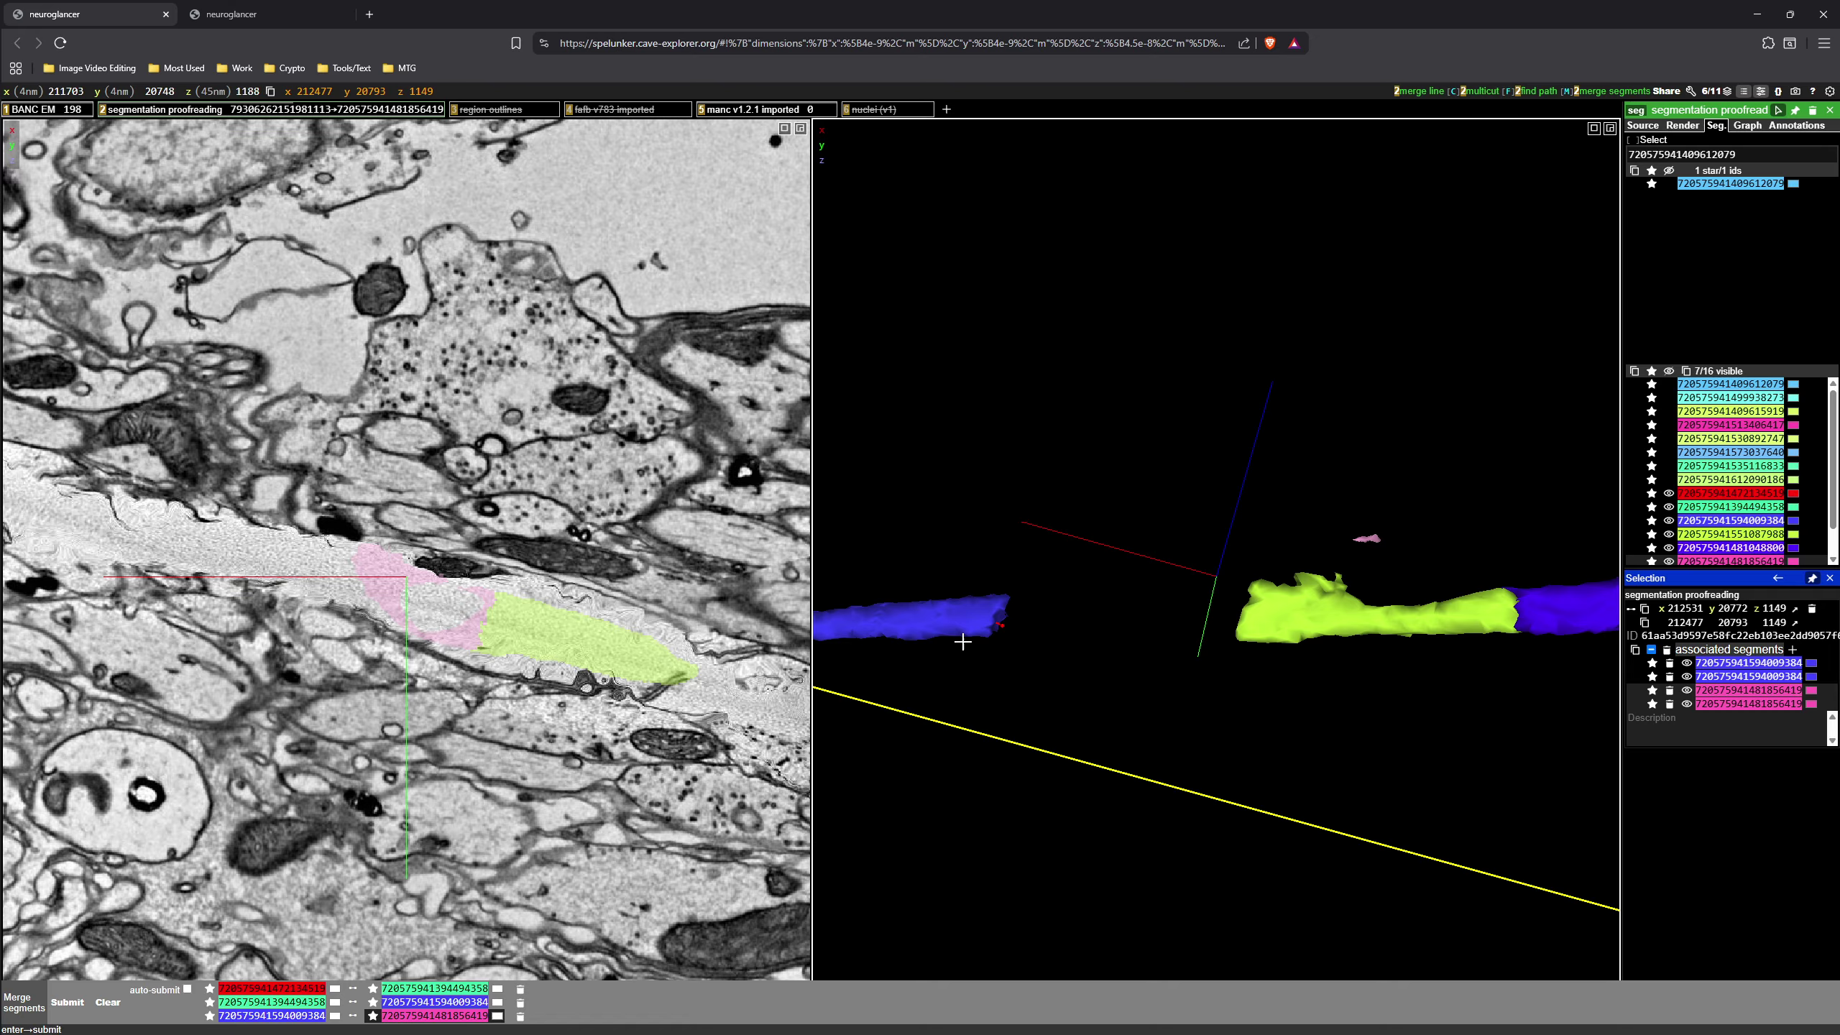
click(520, 1016)
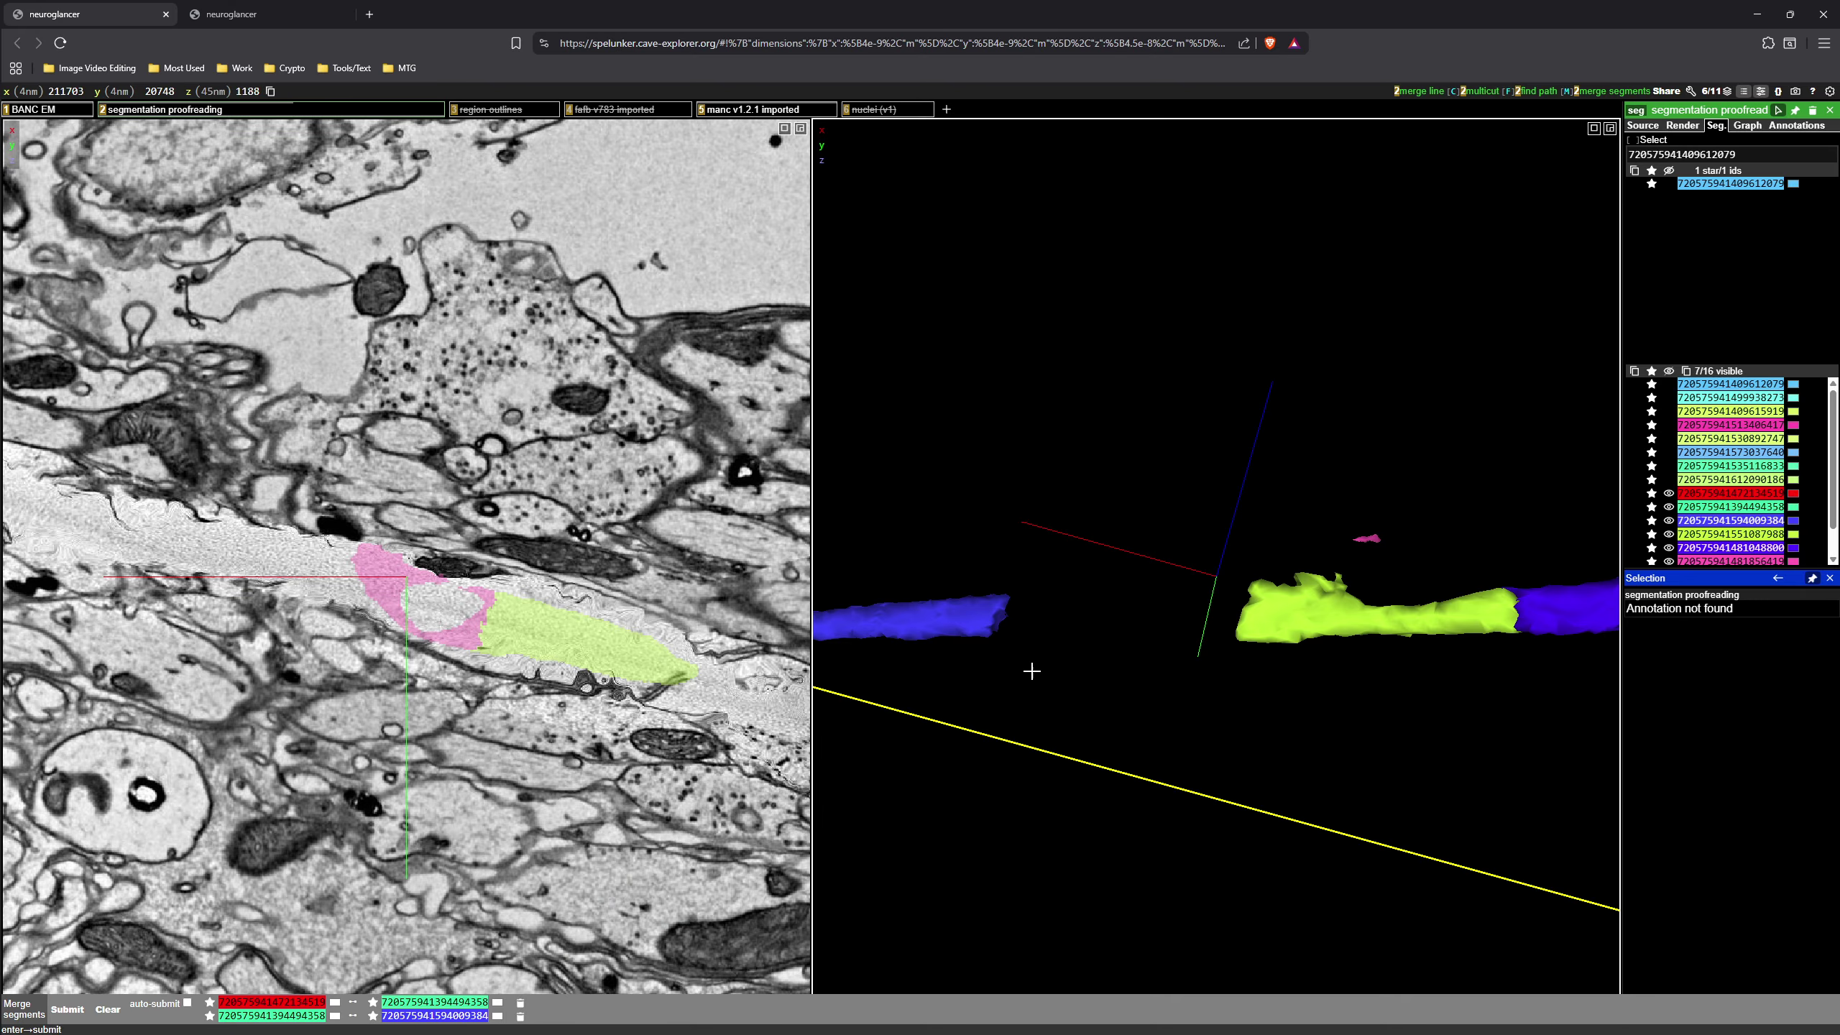
- Follow the pink piece through the slices from the blue axon's end at z 1151 to the yellow-green piece near z 1175
right_click(1007, 612)
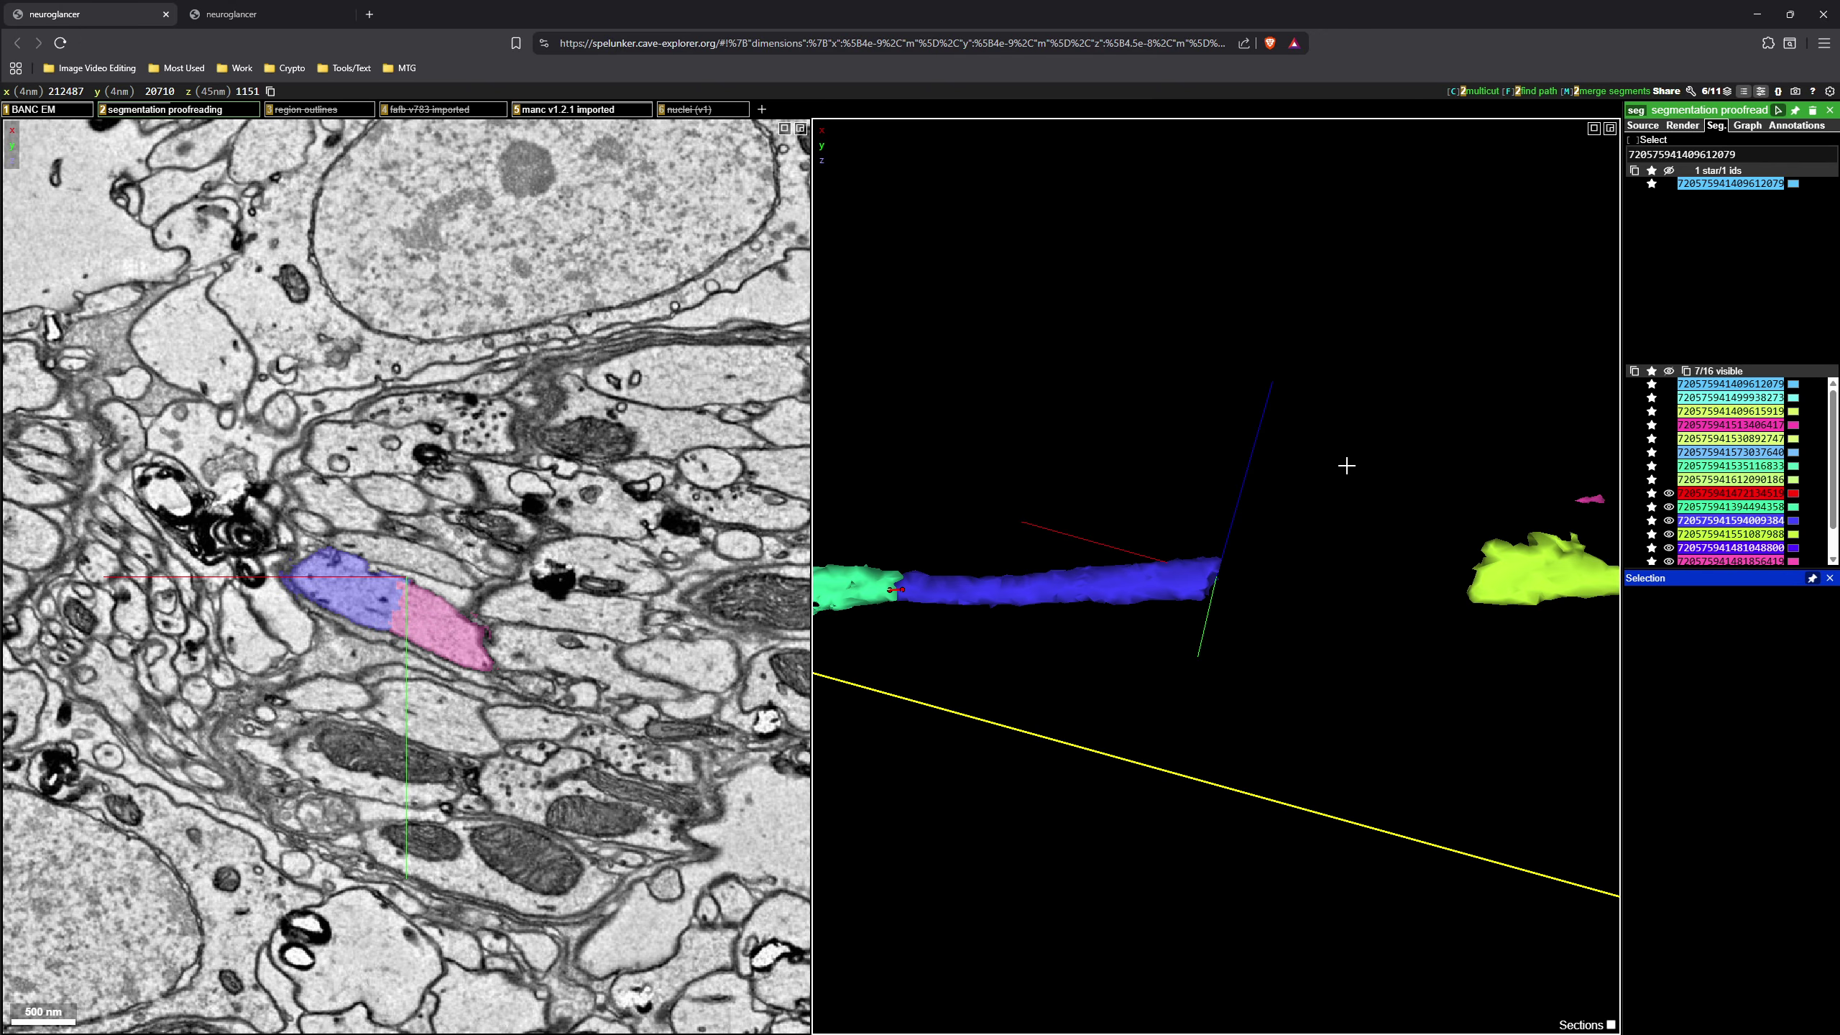
drag(1347, 465, 1137, 580)
scroll(709, 680, up, 2)
scroll(708, 680, up, 2)
scroll(708, 680, down, 13)
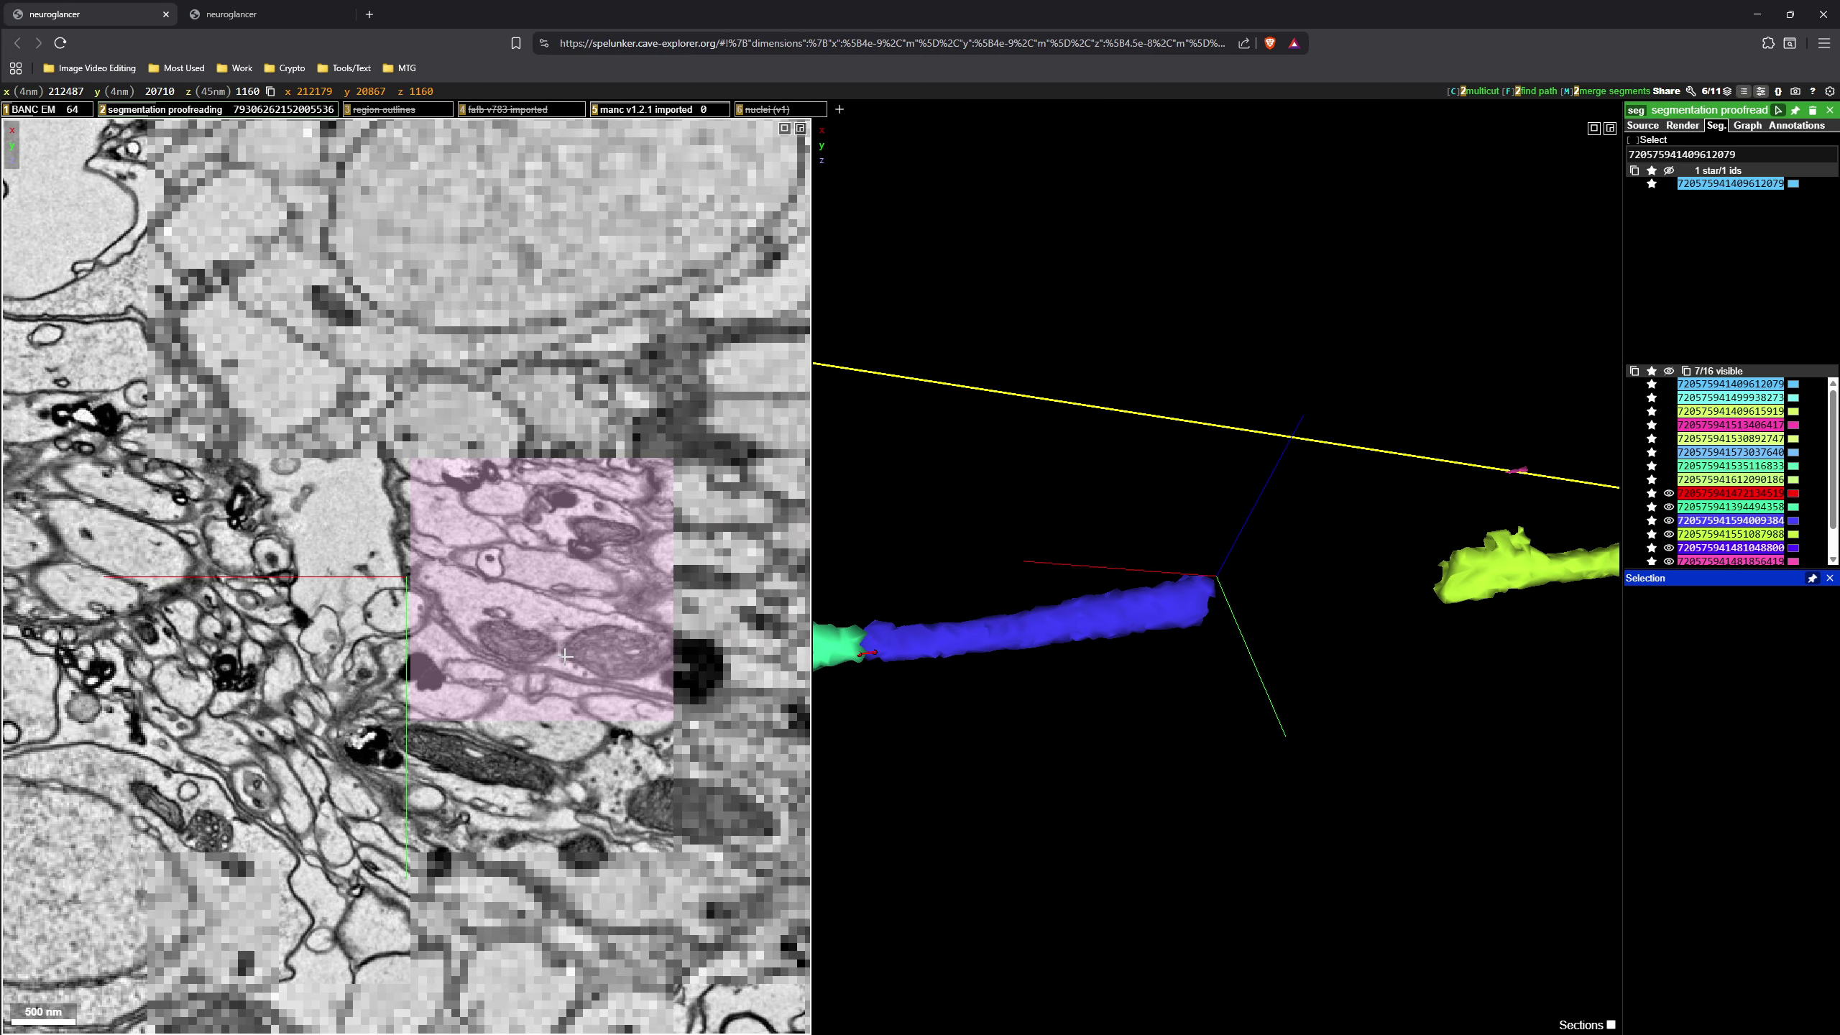
right_click(569, 657)
scroll(371, 540, down, 14)
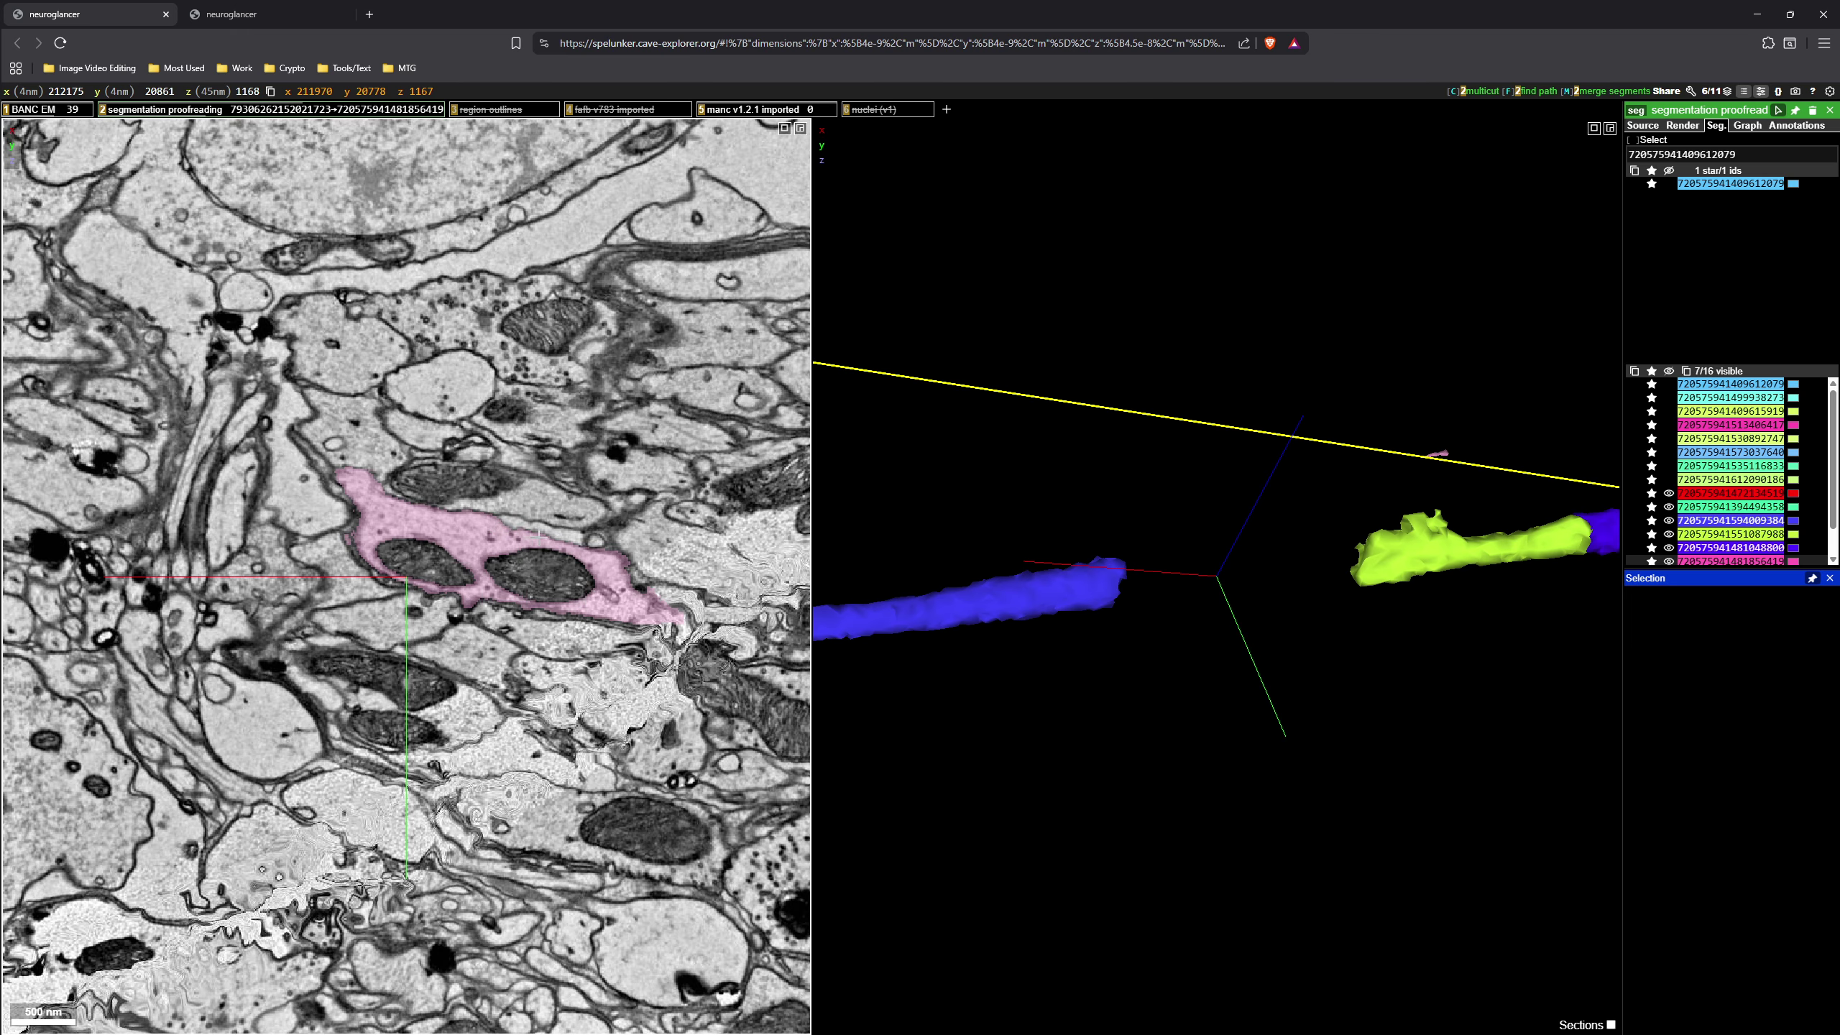
scroll(342, 552, down, 1)
- Start a Multicut on the pink piece and mark its axon body with red points in slices z 1175 to z 1186
key(c)
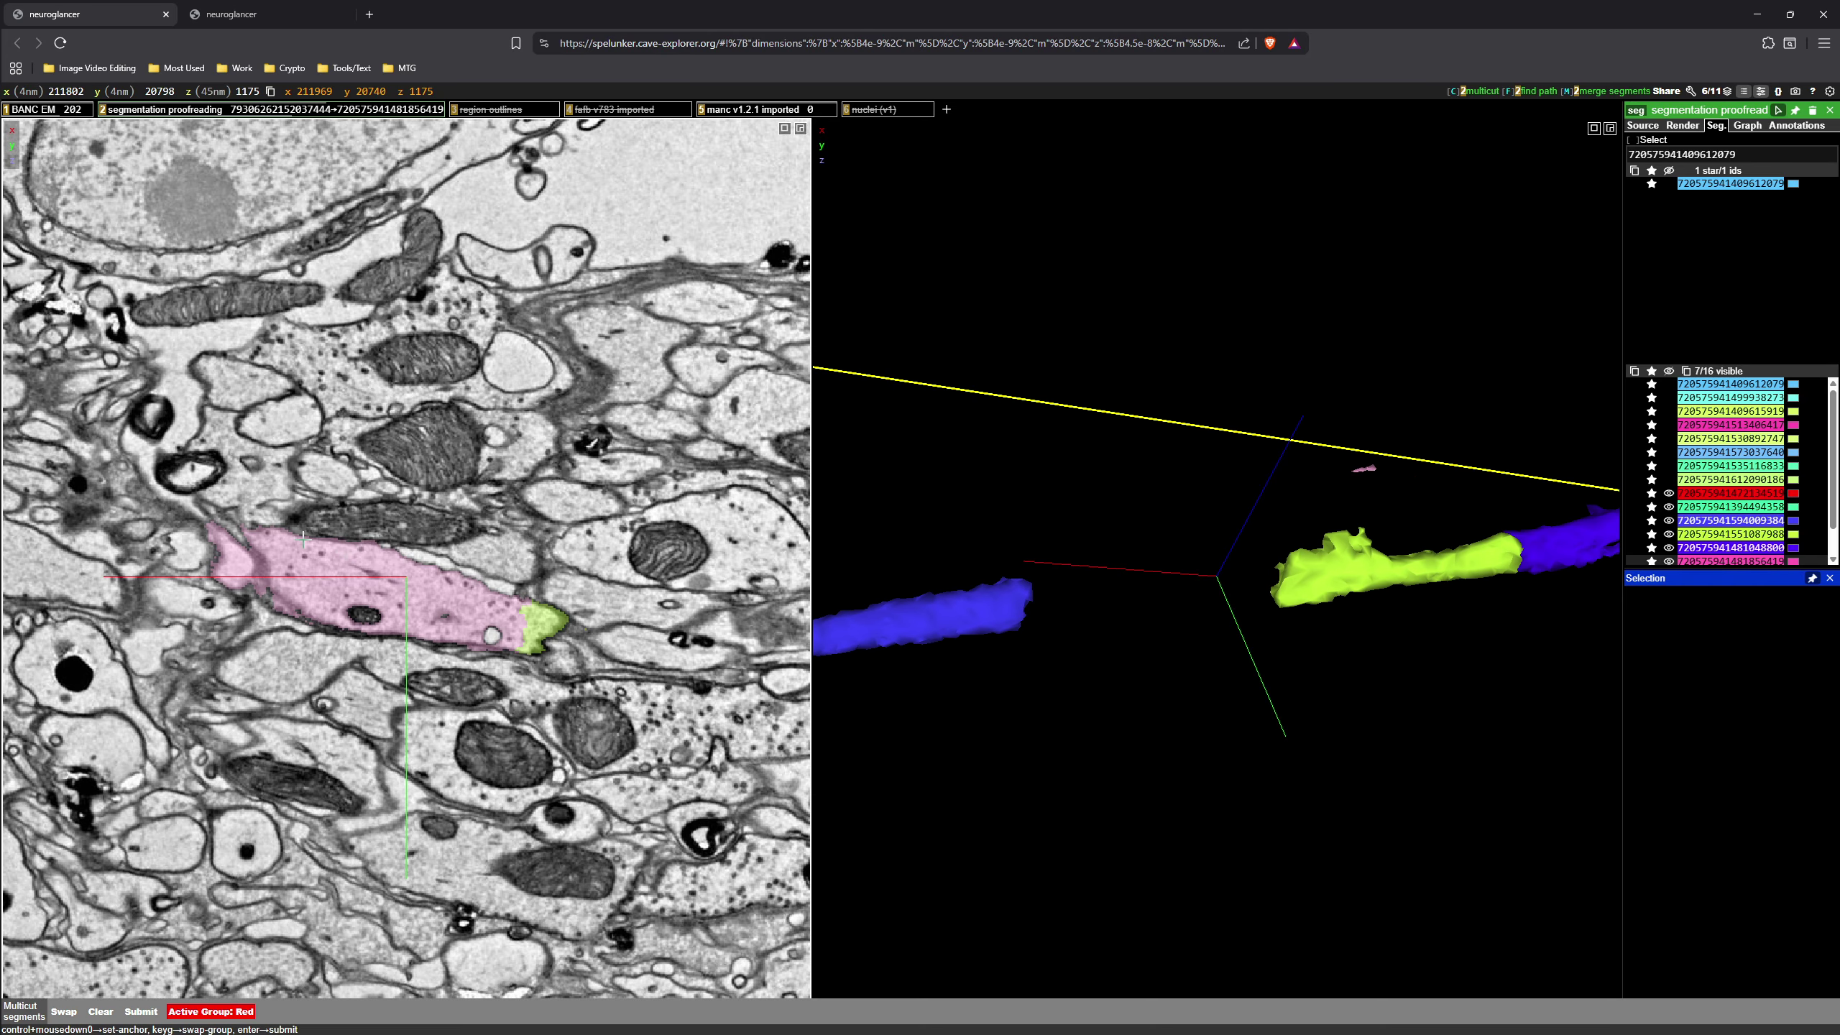
ctrl+drag(250, 534, 315, 619)
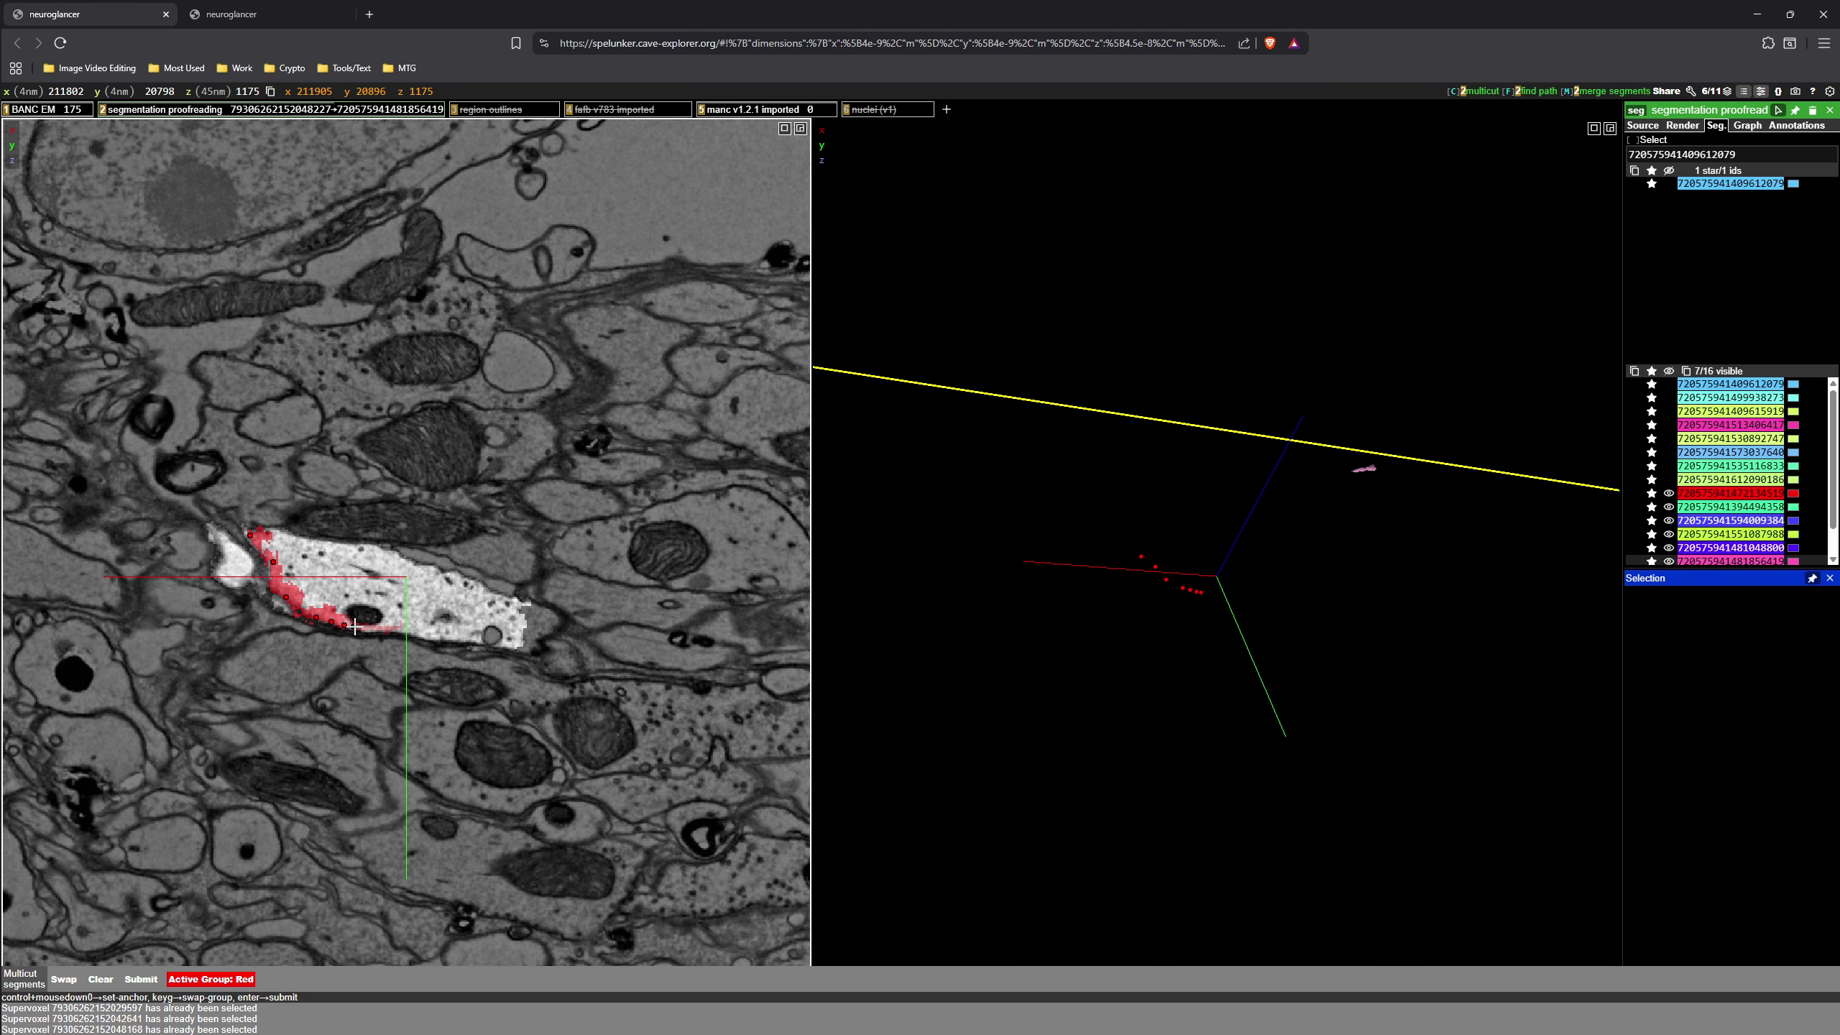
scroll(355, 626, down, 4)
ctrl+drag(313, 531, 316, 573)
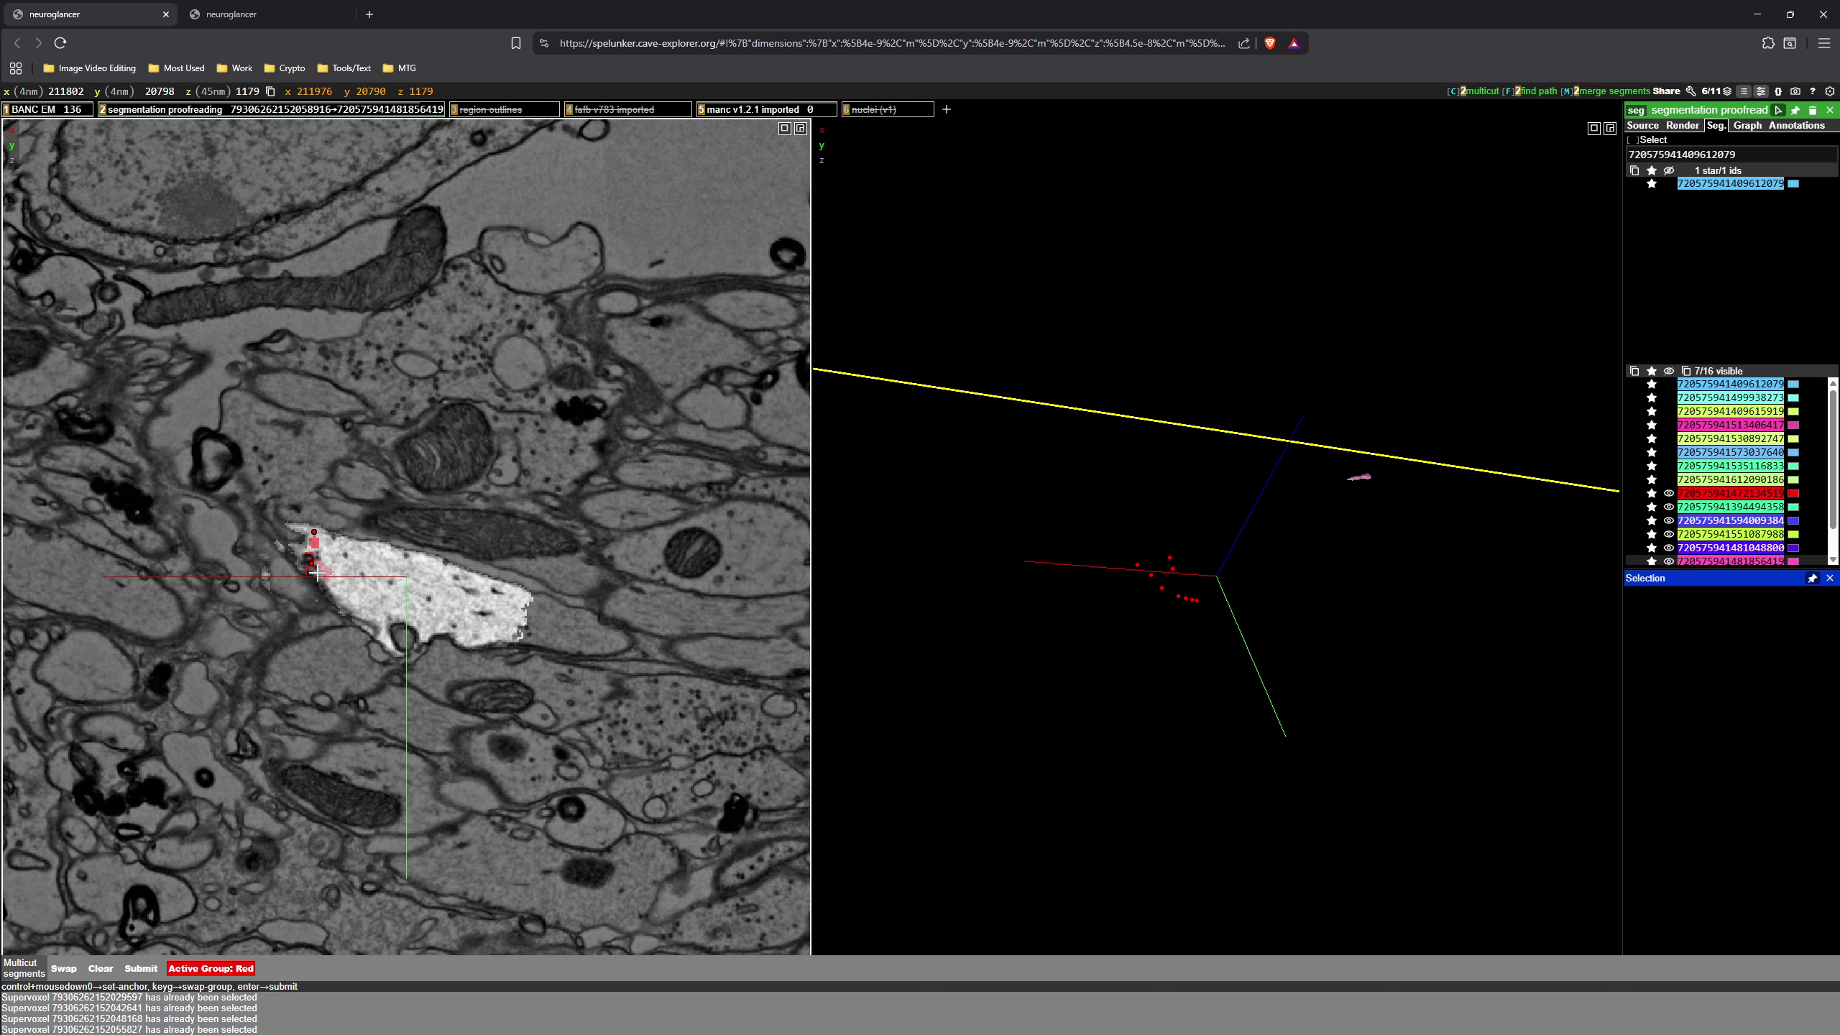
ctrl+click(351, 613)
scroll(435, 605, down, 18)
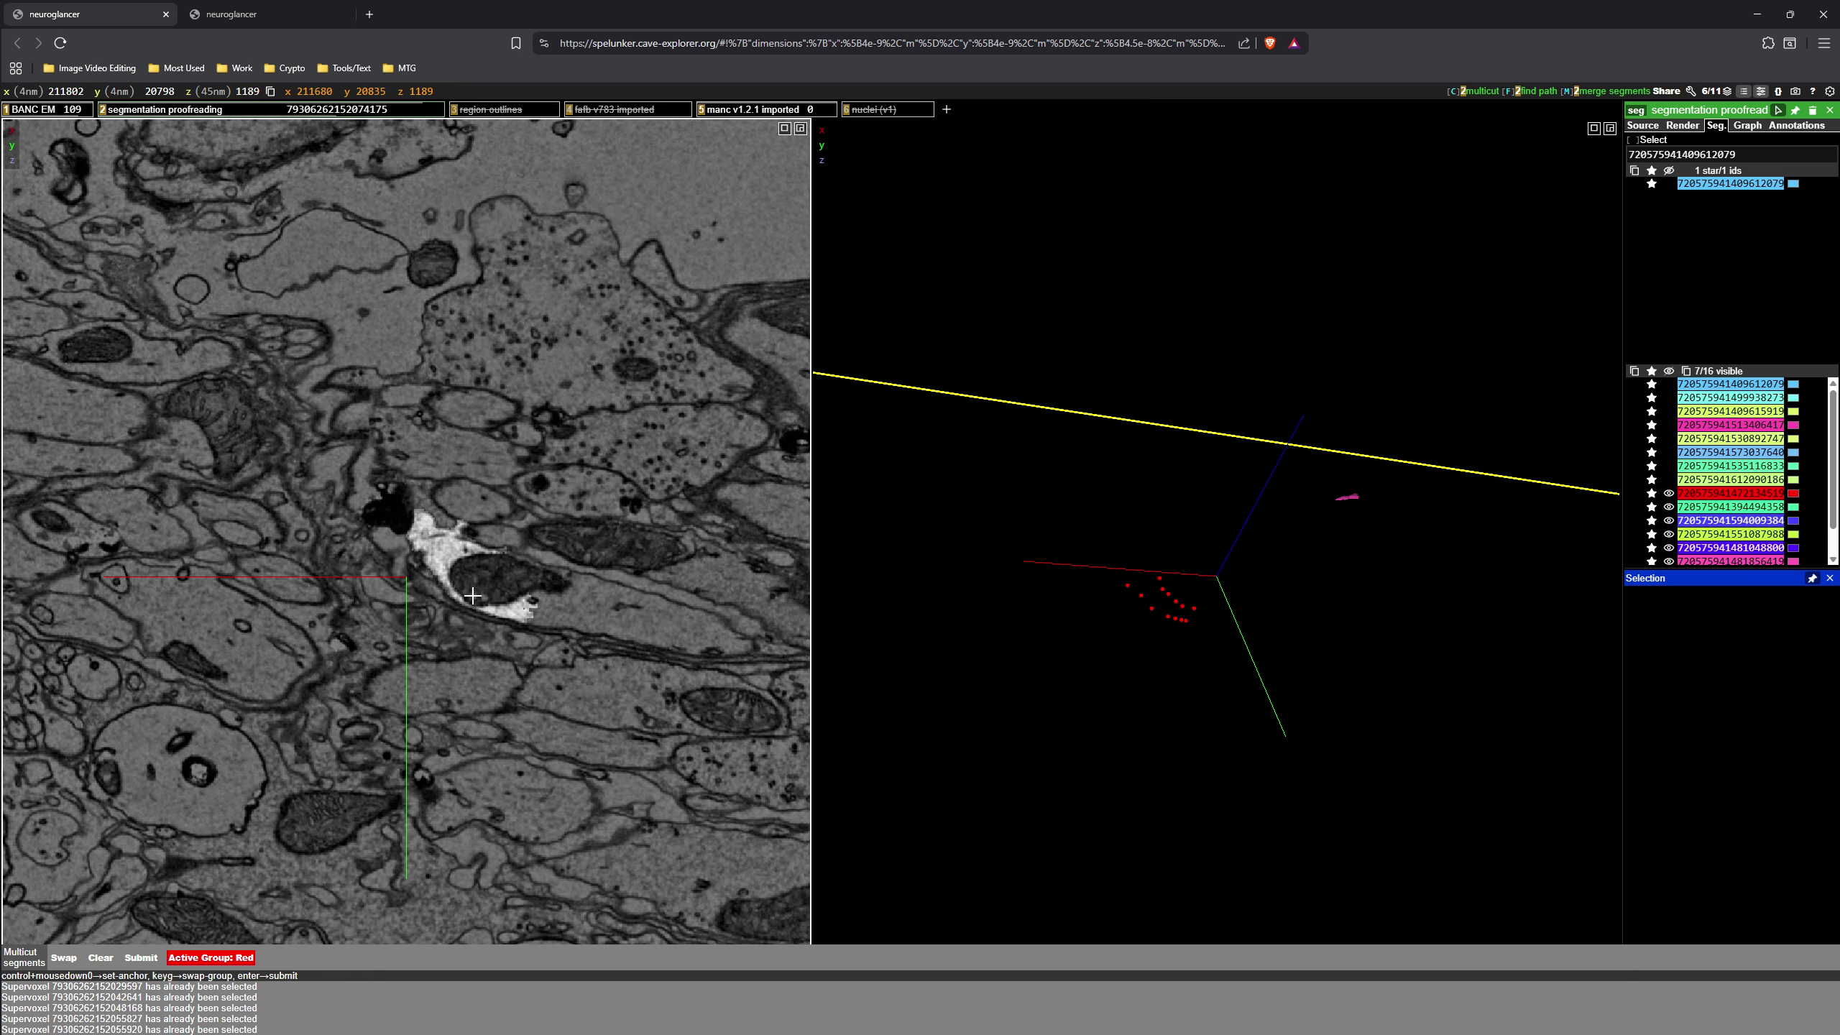
scroll(525, 600, up, 13)
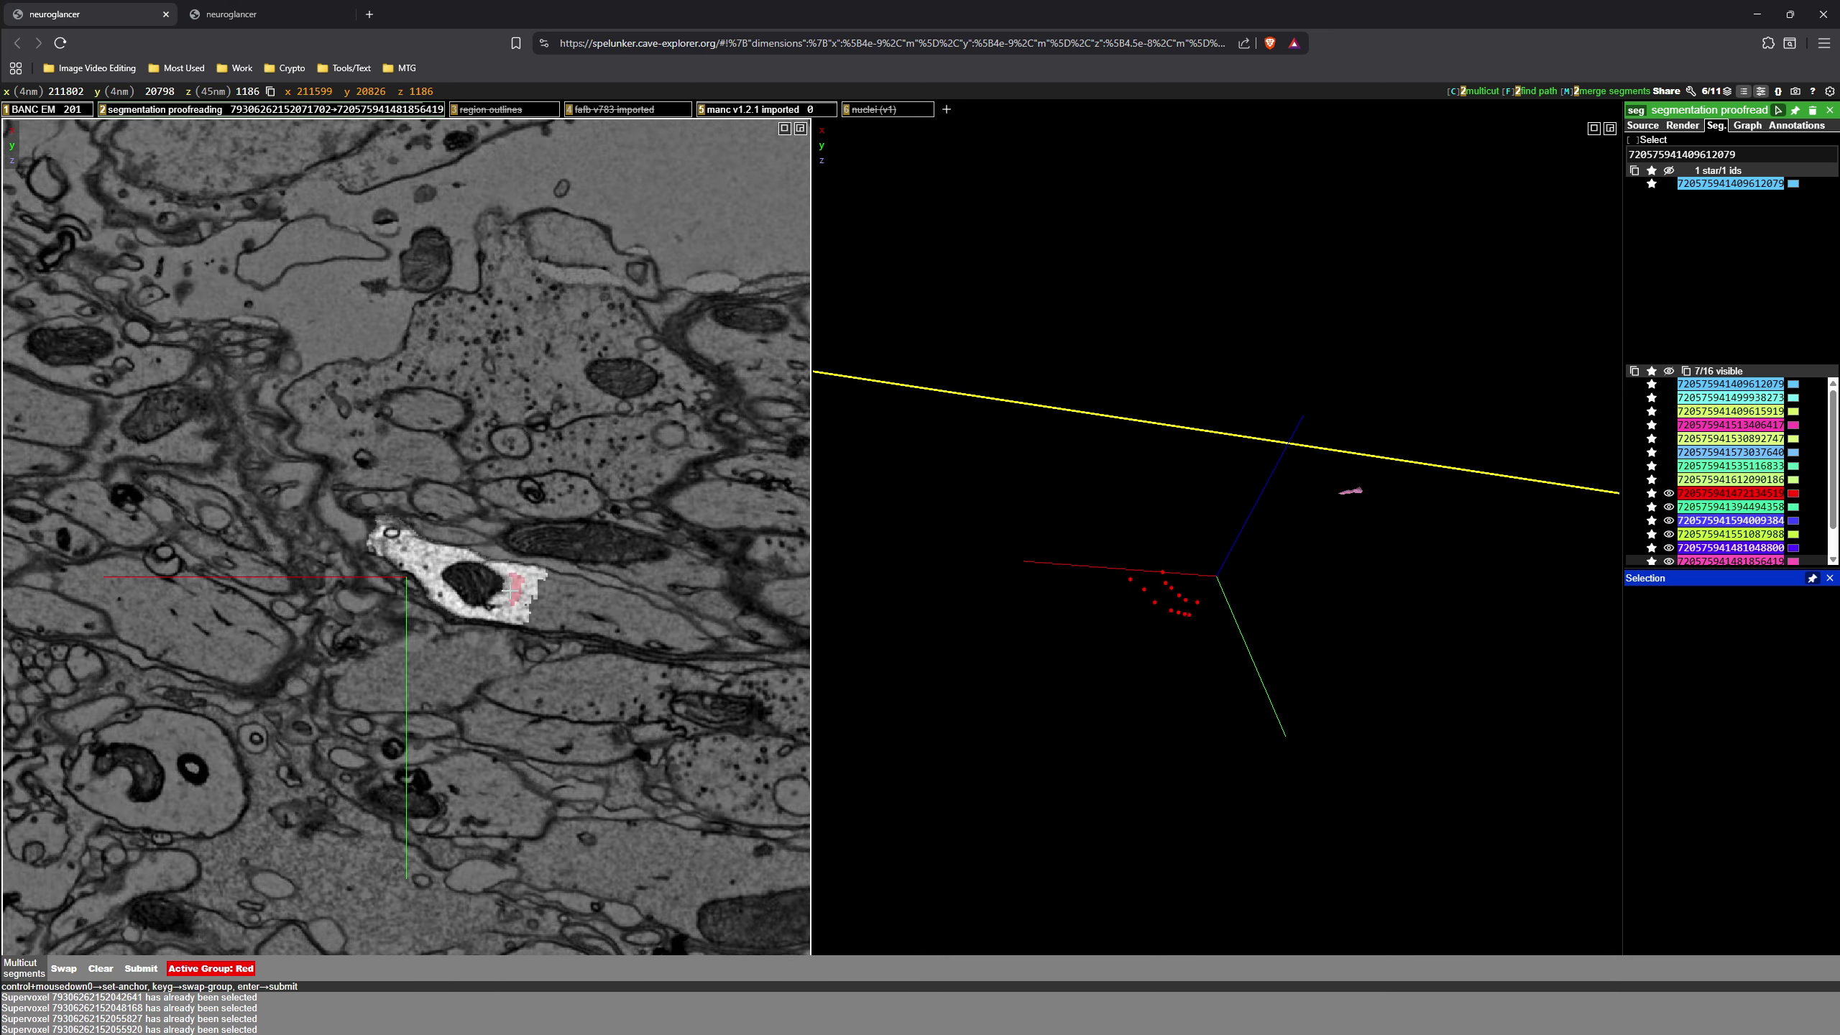
ctrl+drag(419, 547, 535, 603)
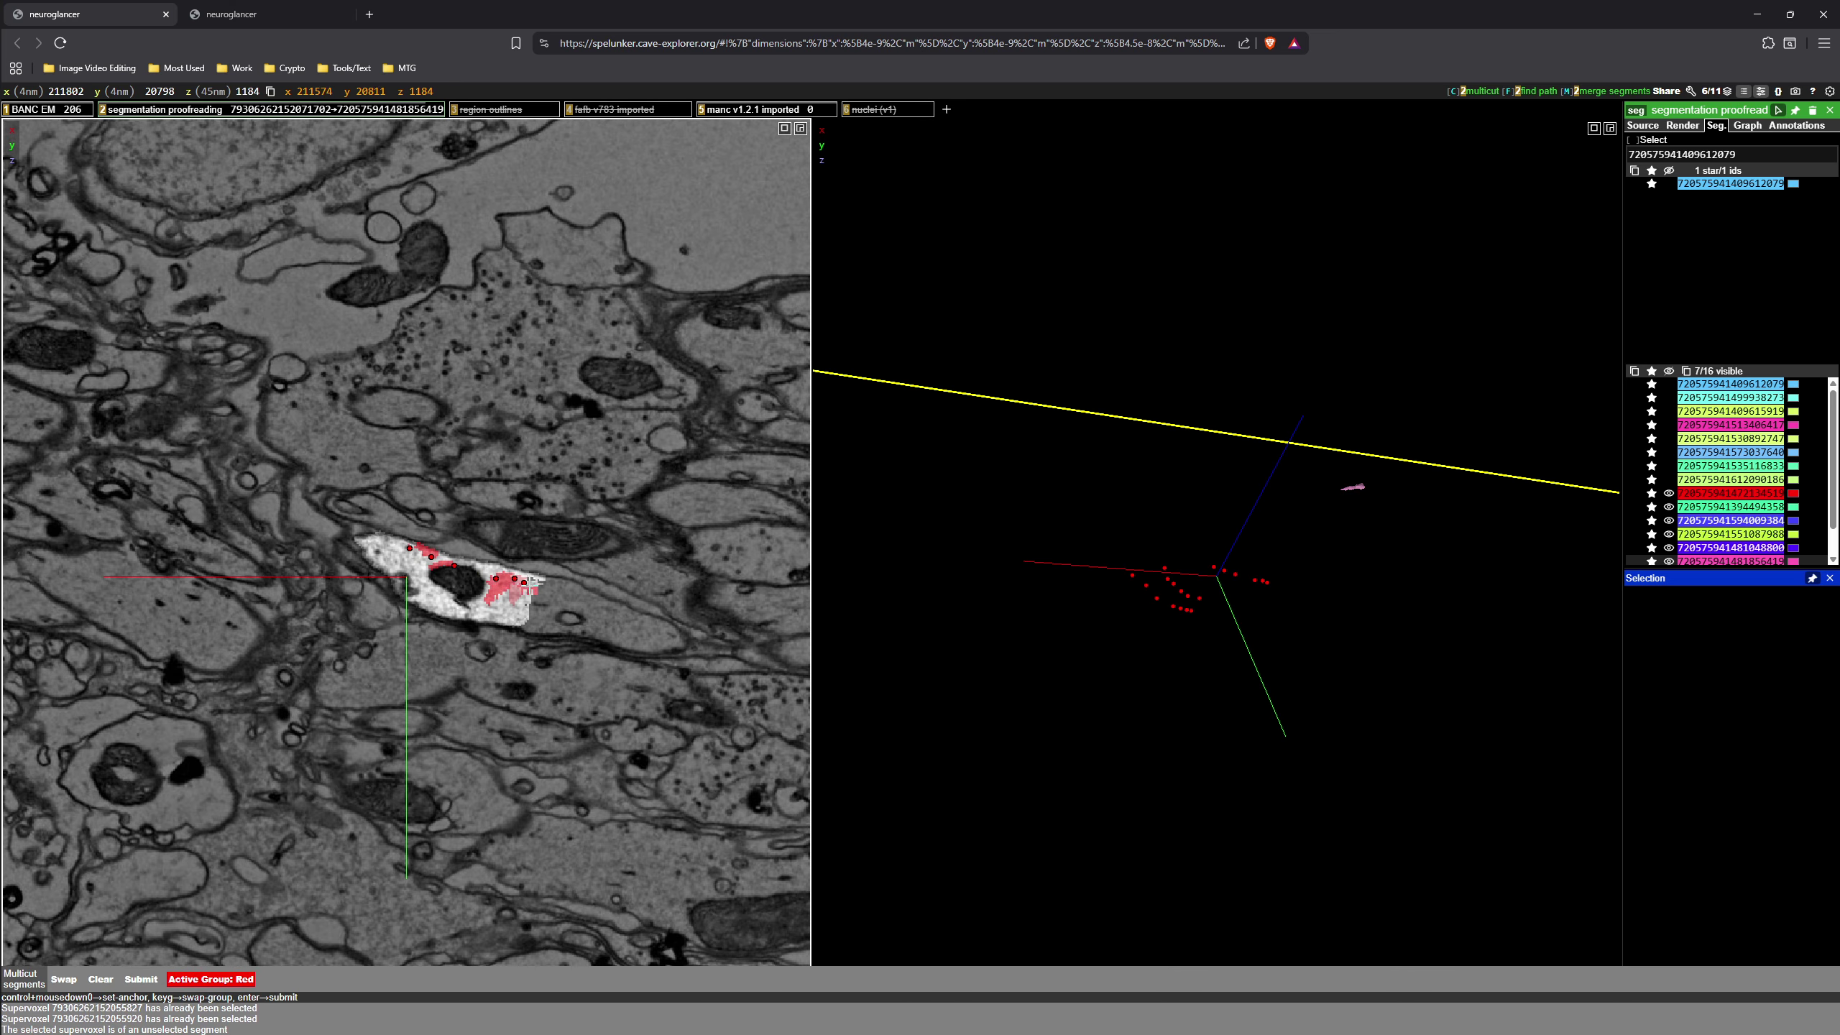
- Mark the separate profile at z 1194 with blue points and submit the Multicut to split it from the axon piece
scroll(439, 538, down, 5)
scroll(508, 559, down, 5)
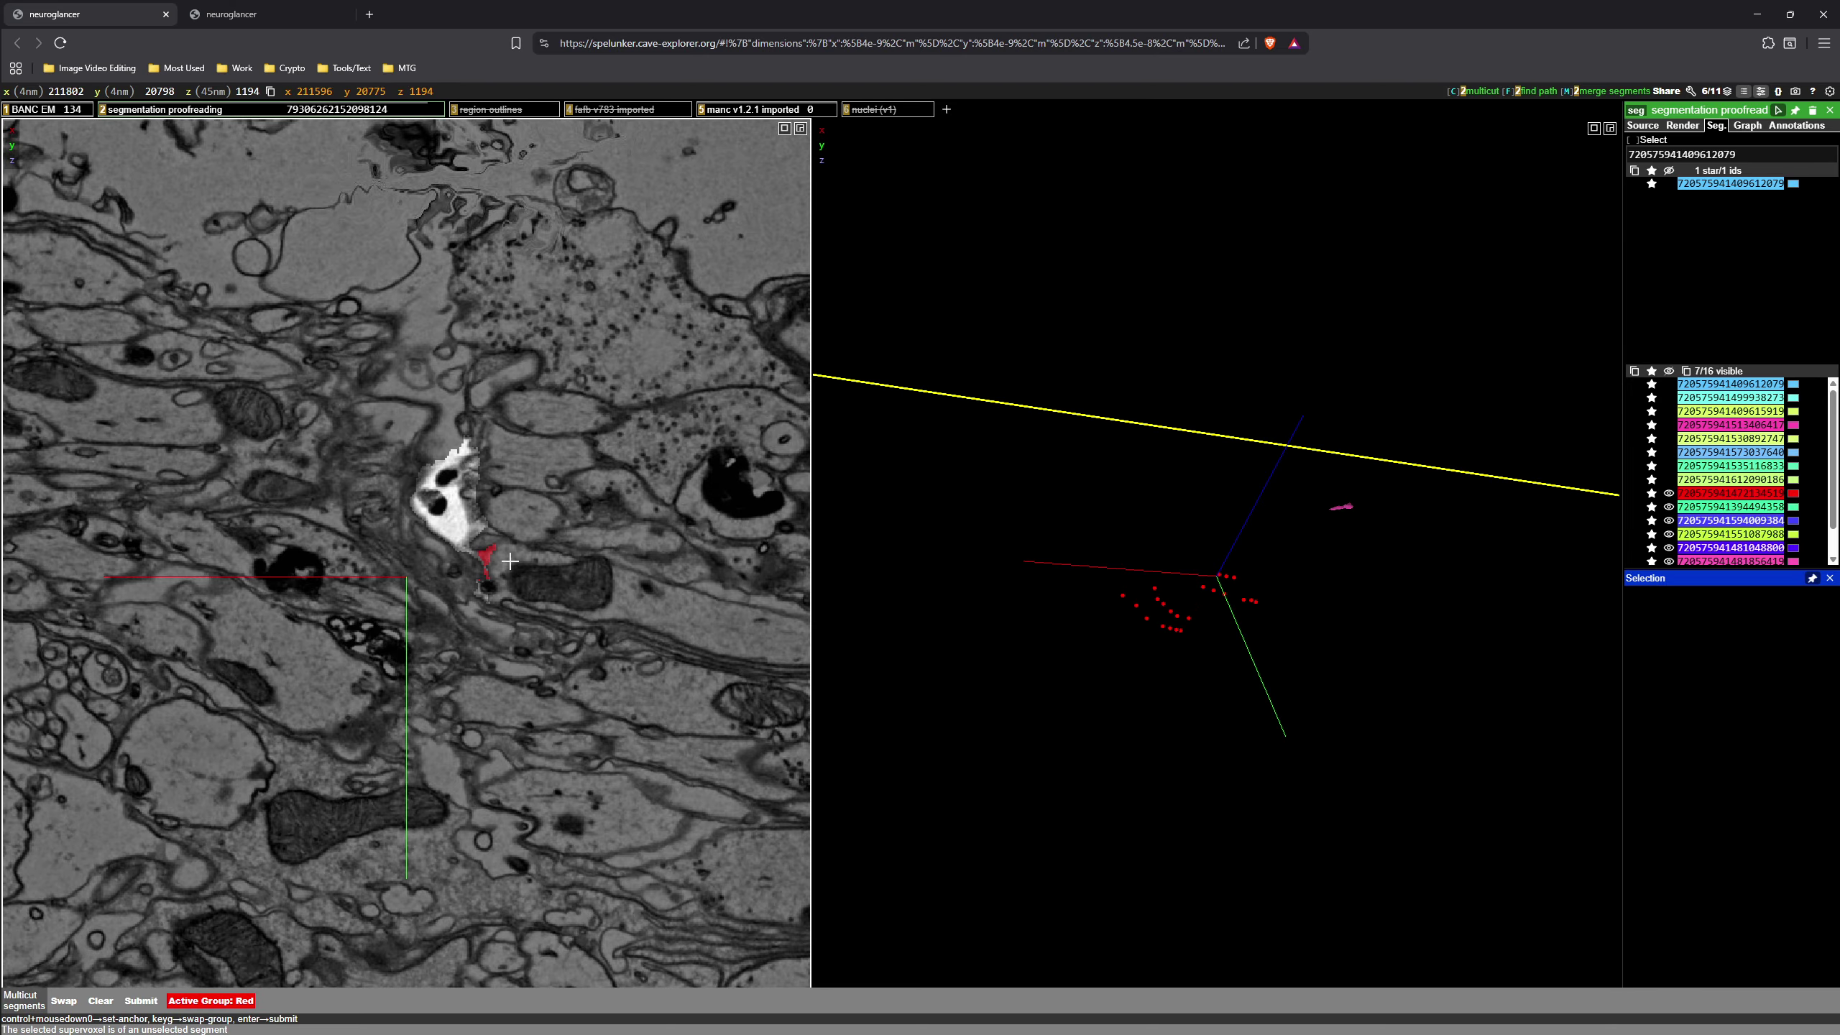
key(g)
mouse_move(467, 529)
ctrl+mouse_down()
mouse_move(451, 540)
mouse_move(424, 500)
mouse_move(459, 478)
mouse_move(465, 521)
ctrl+mouse_up()
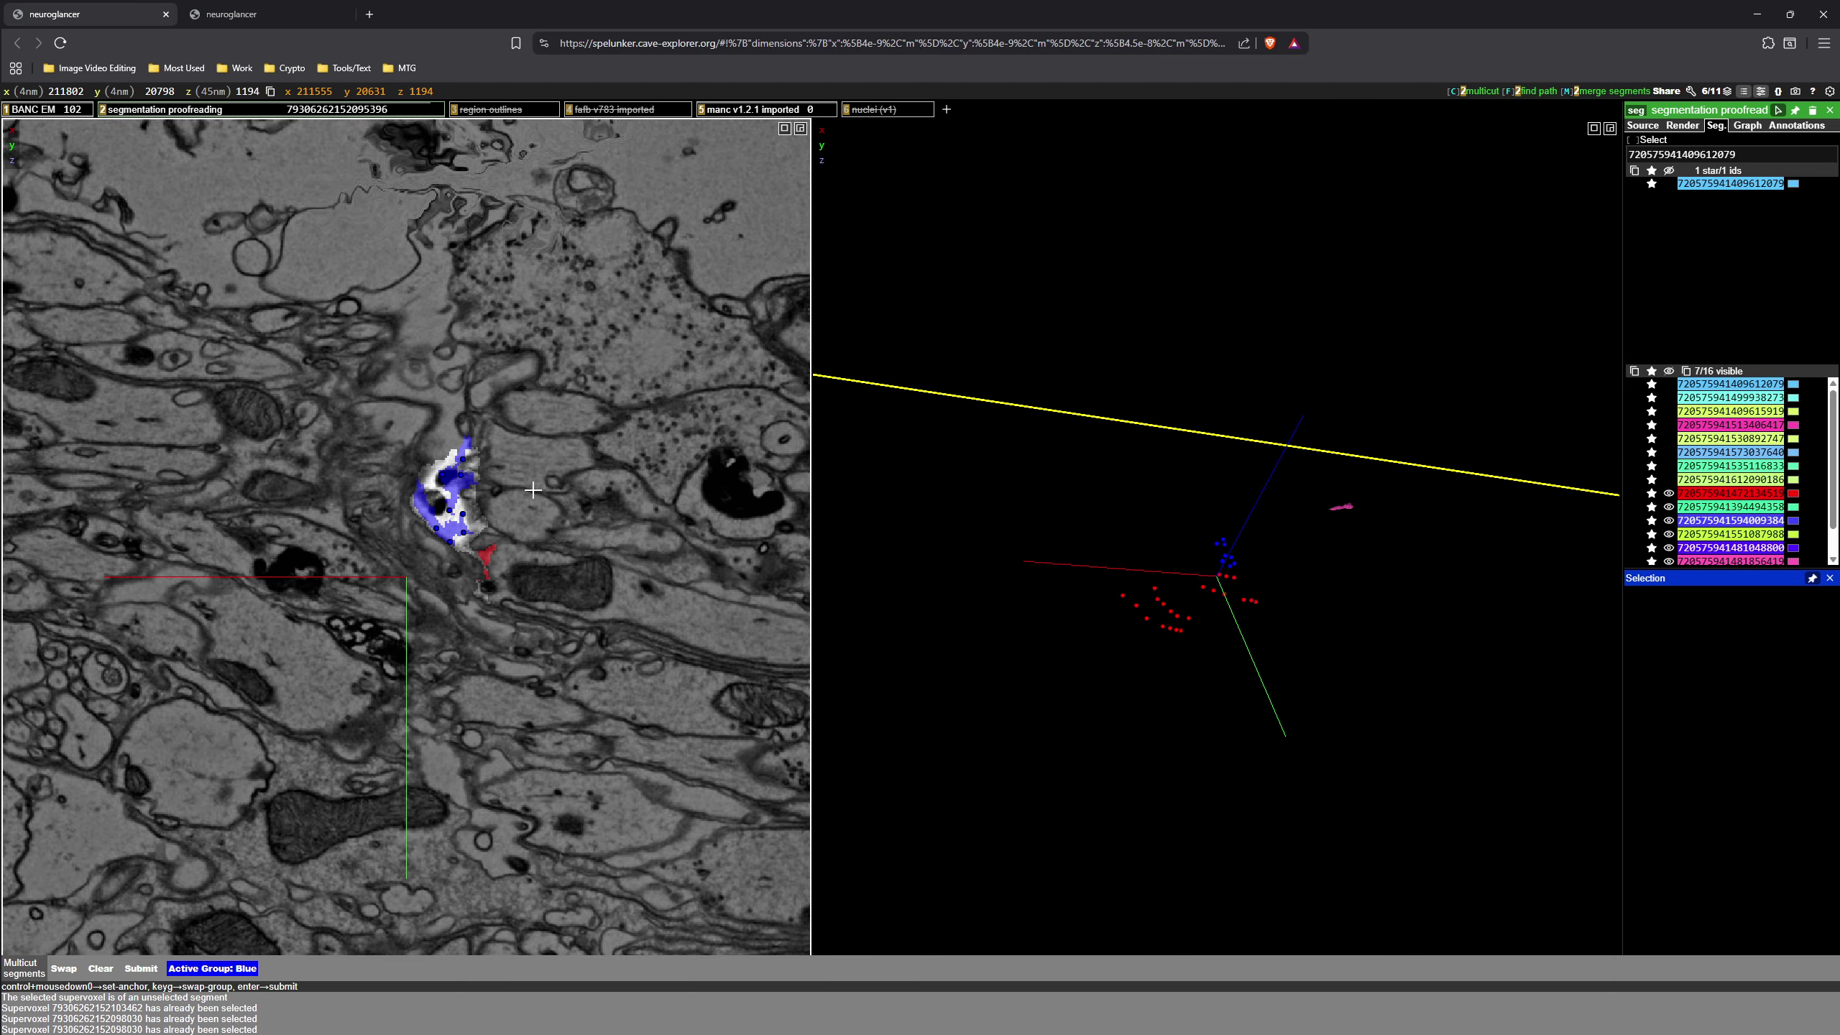
key(Return)
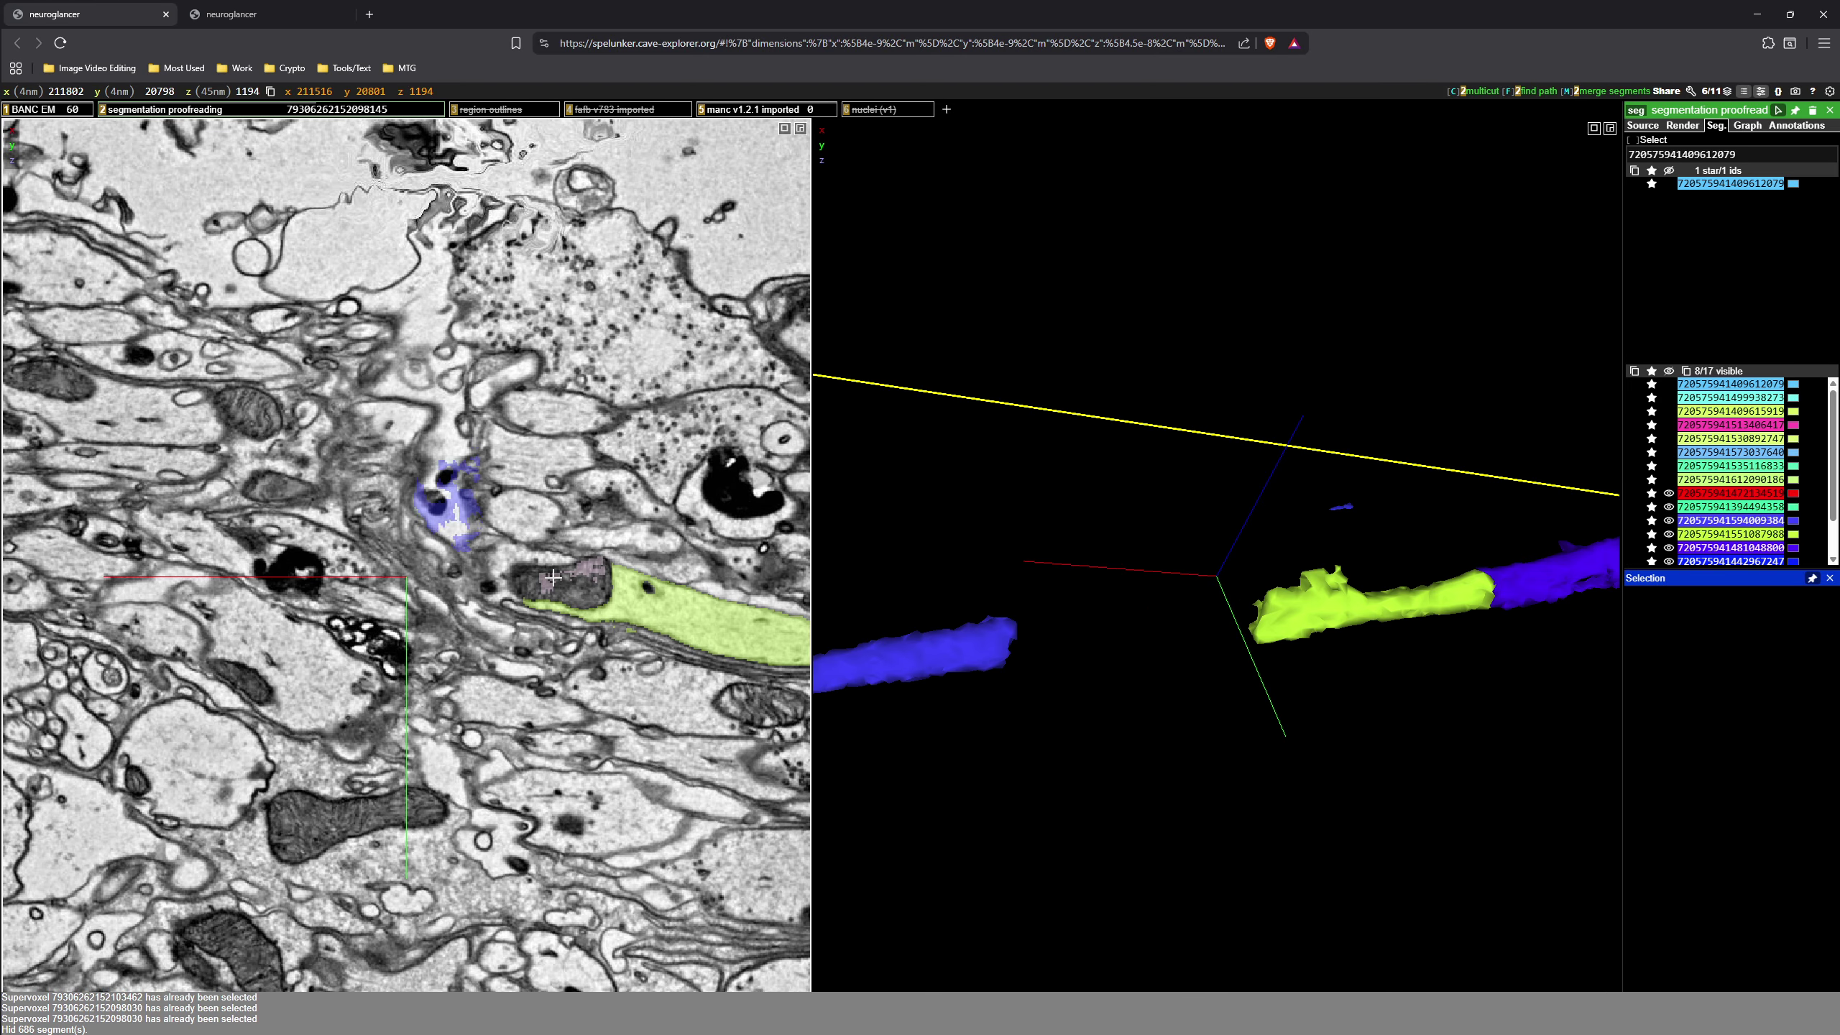
- Multicut the axon piece at z 1175, with red points on its large body and blue points on the small flap at its end
scroll(403, 571, up, 1)
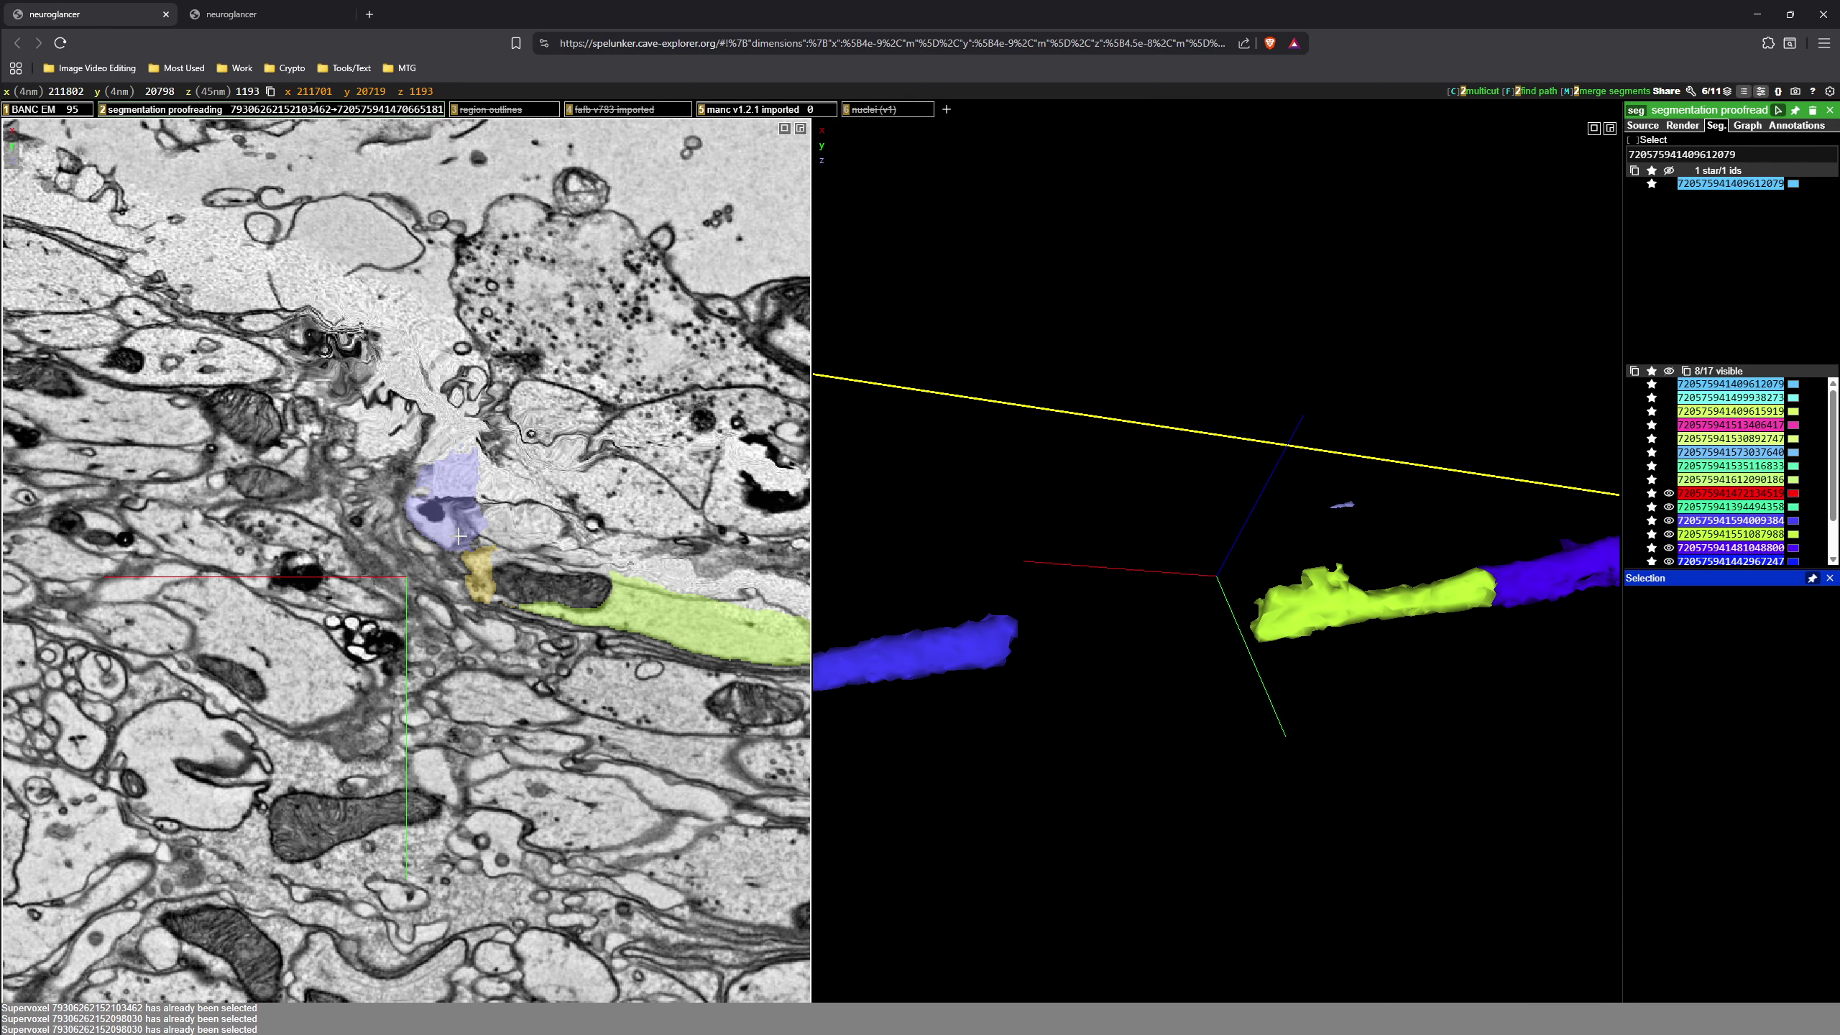
scroll(495, 555, up, 13)
scroll(496, 555, up, 5)
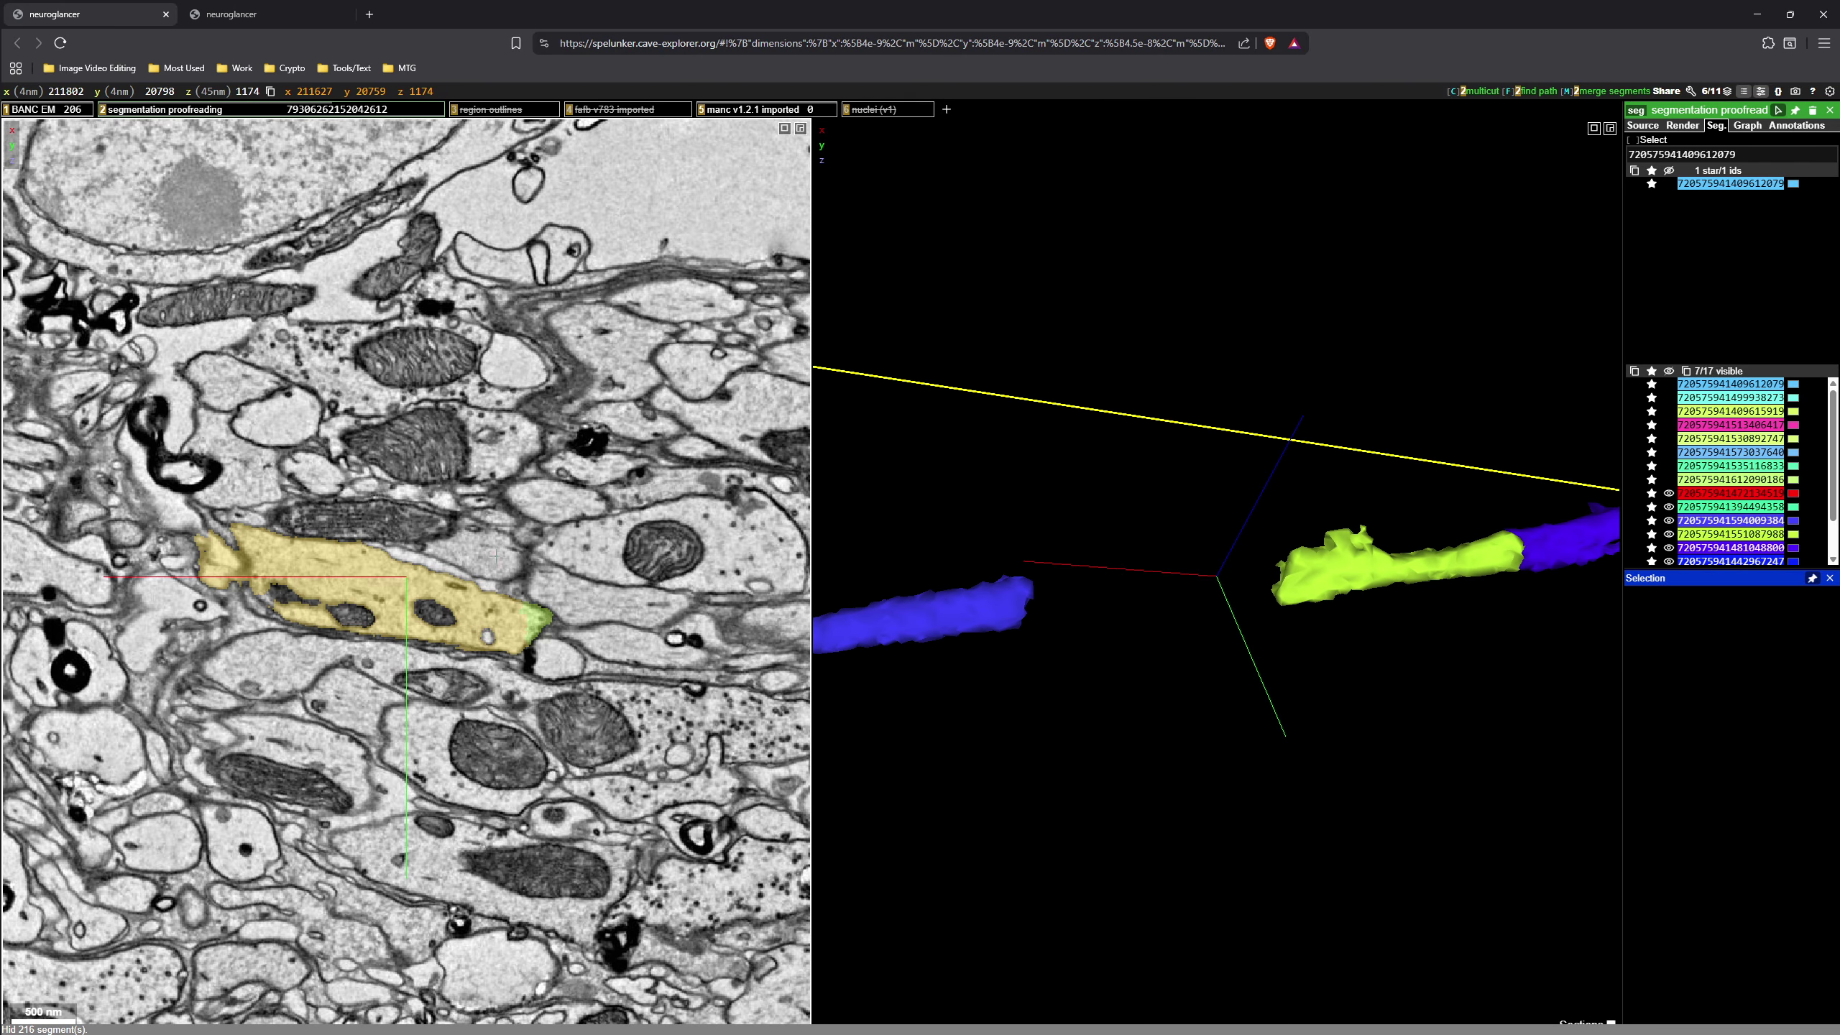
key(shift+c)
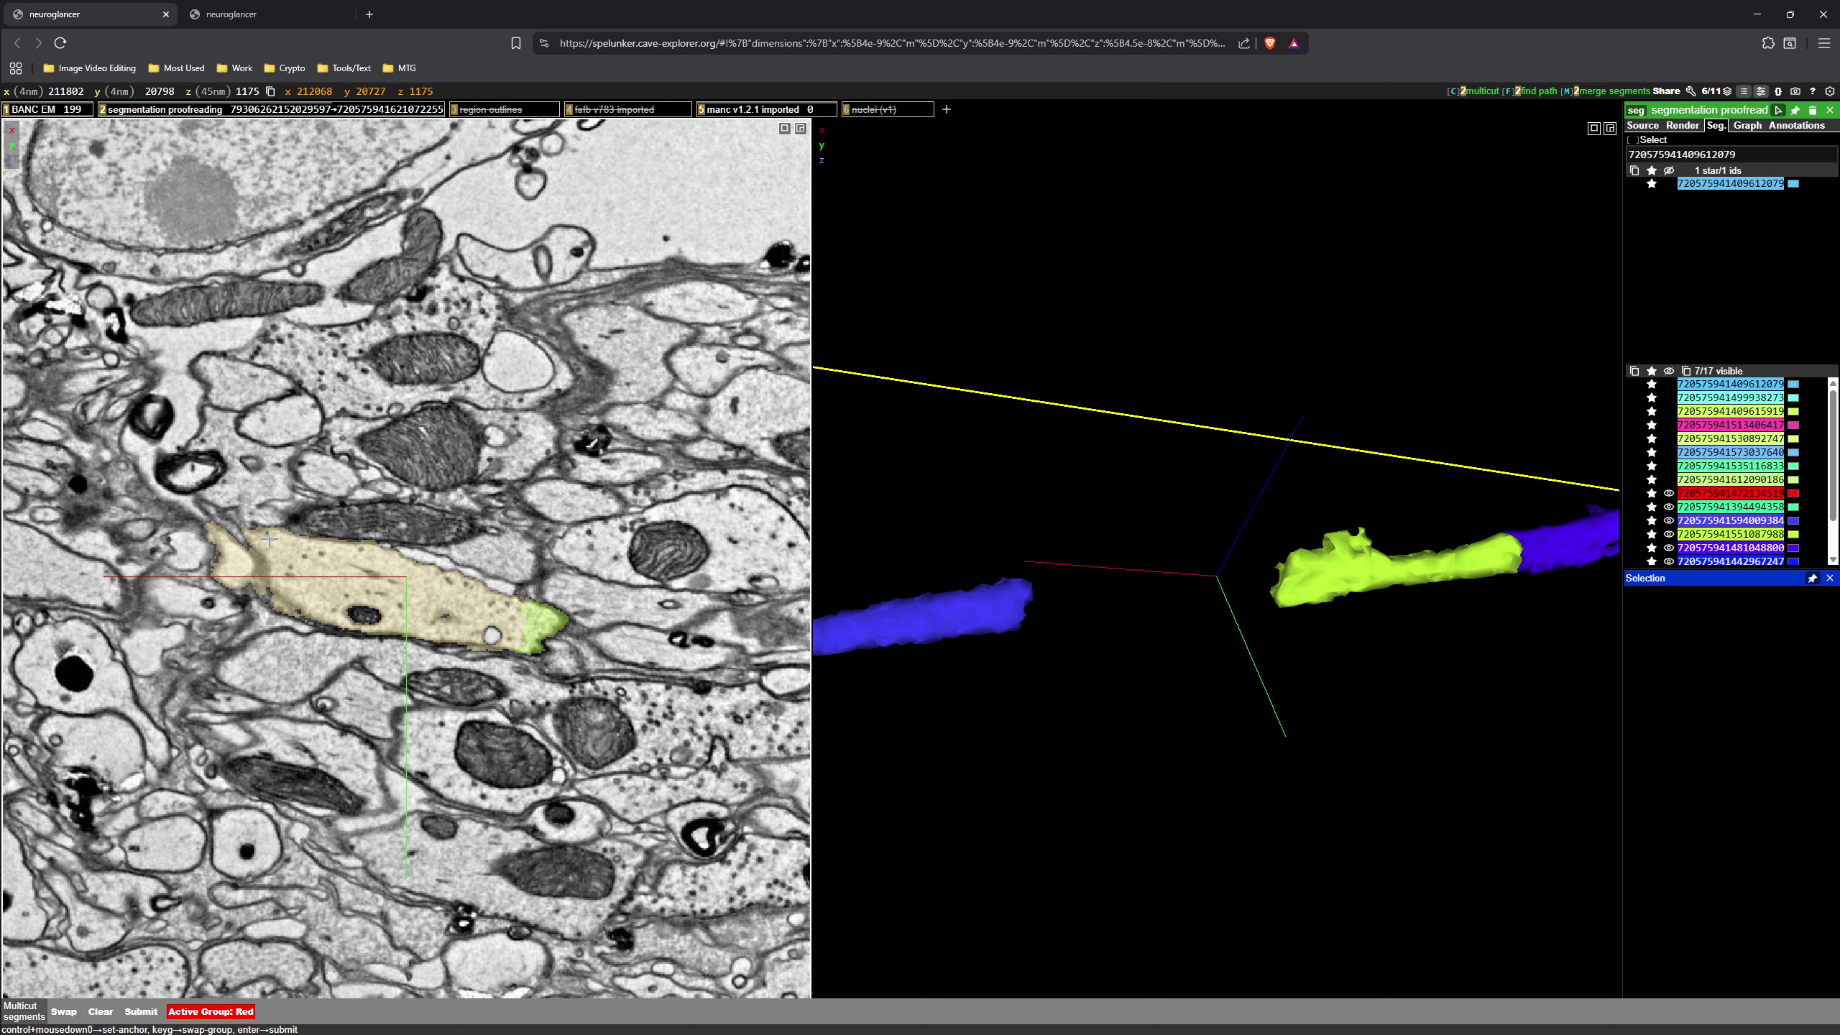
ctrl+click(262, 534)
key(g)
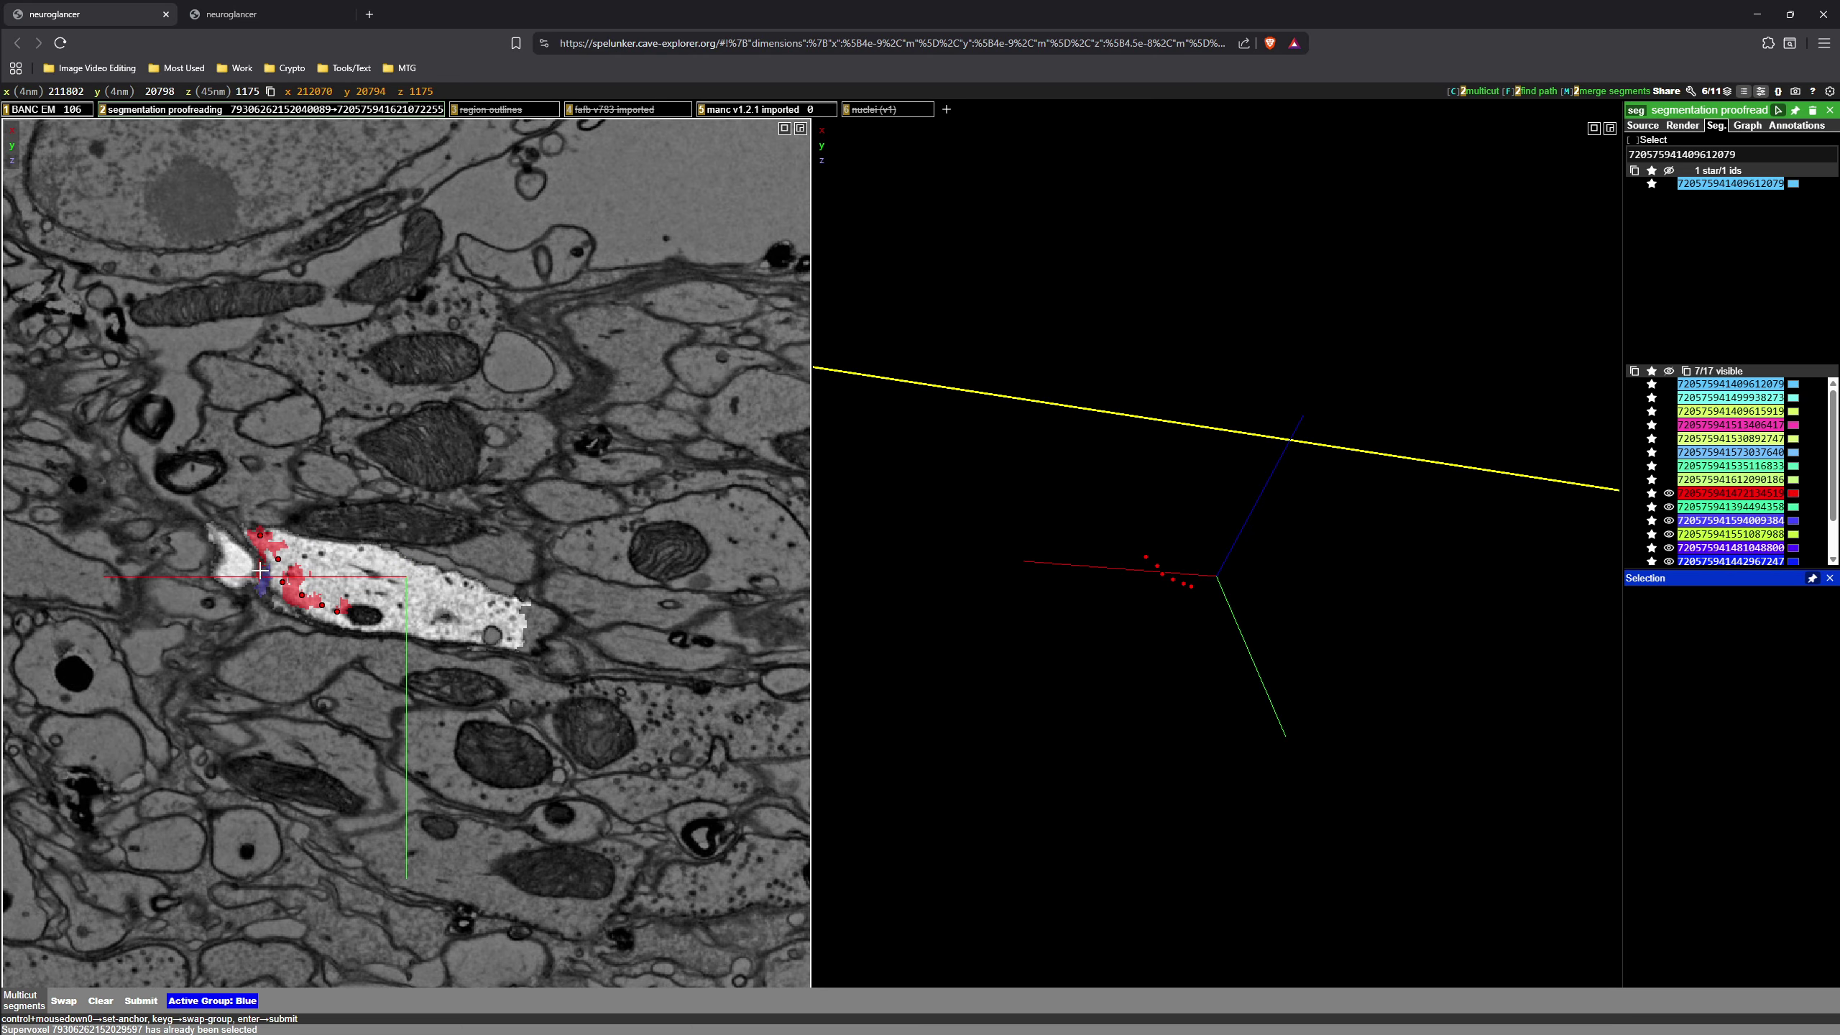
ctrl+click(224, 541)
ctrl+click(239, 552)
ctrl+click(245, 566)
key(Return)
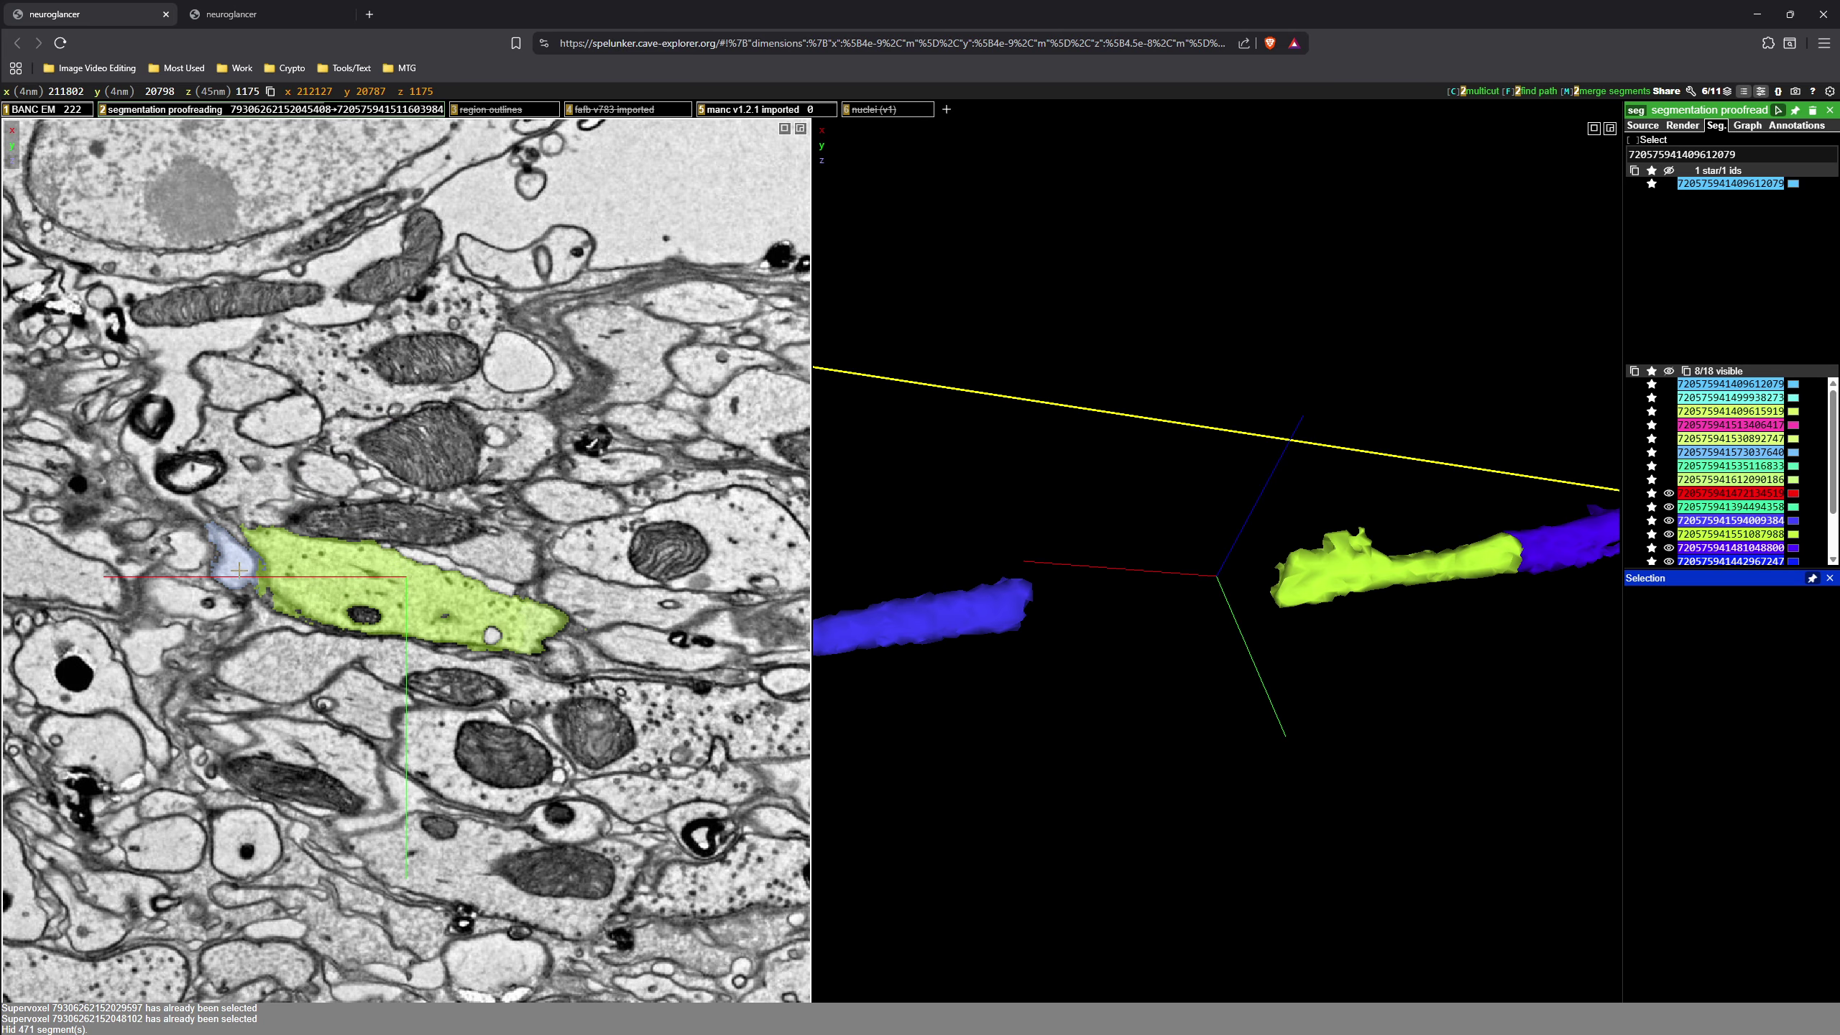
- Queue a merge line joining the blue axon's end to the newly split yellow-green piece in slice z 1151
right_click(1014, 609)
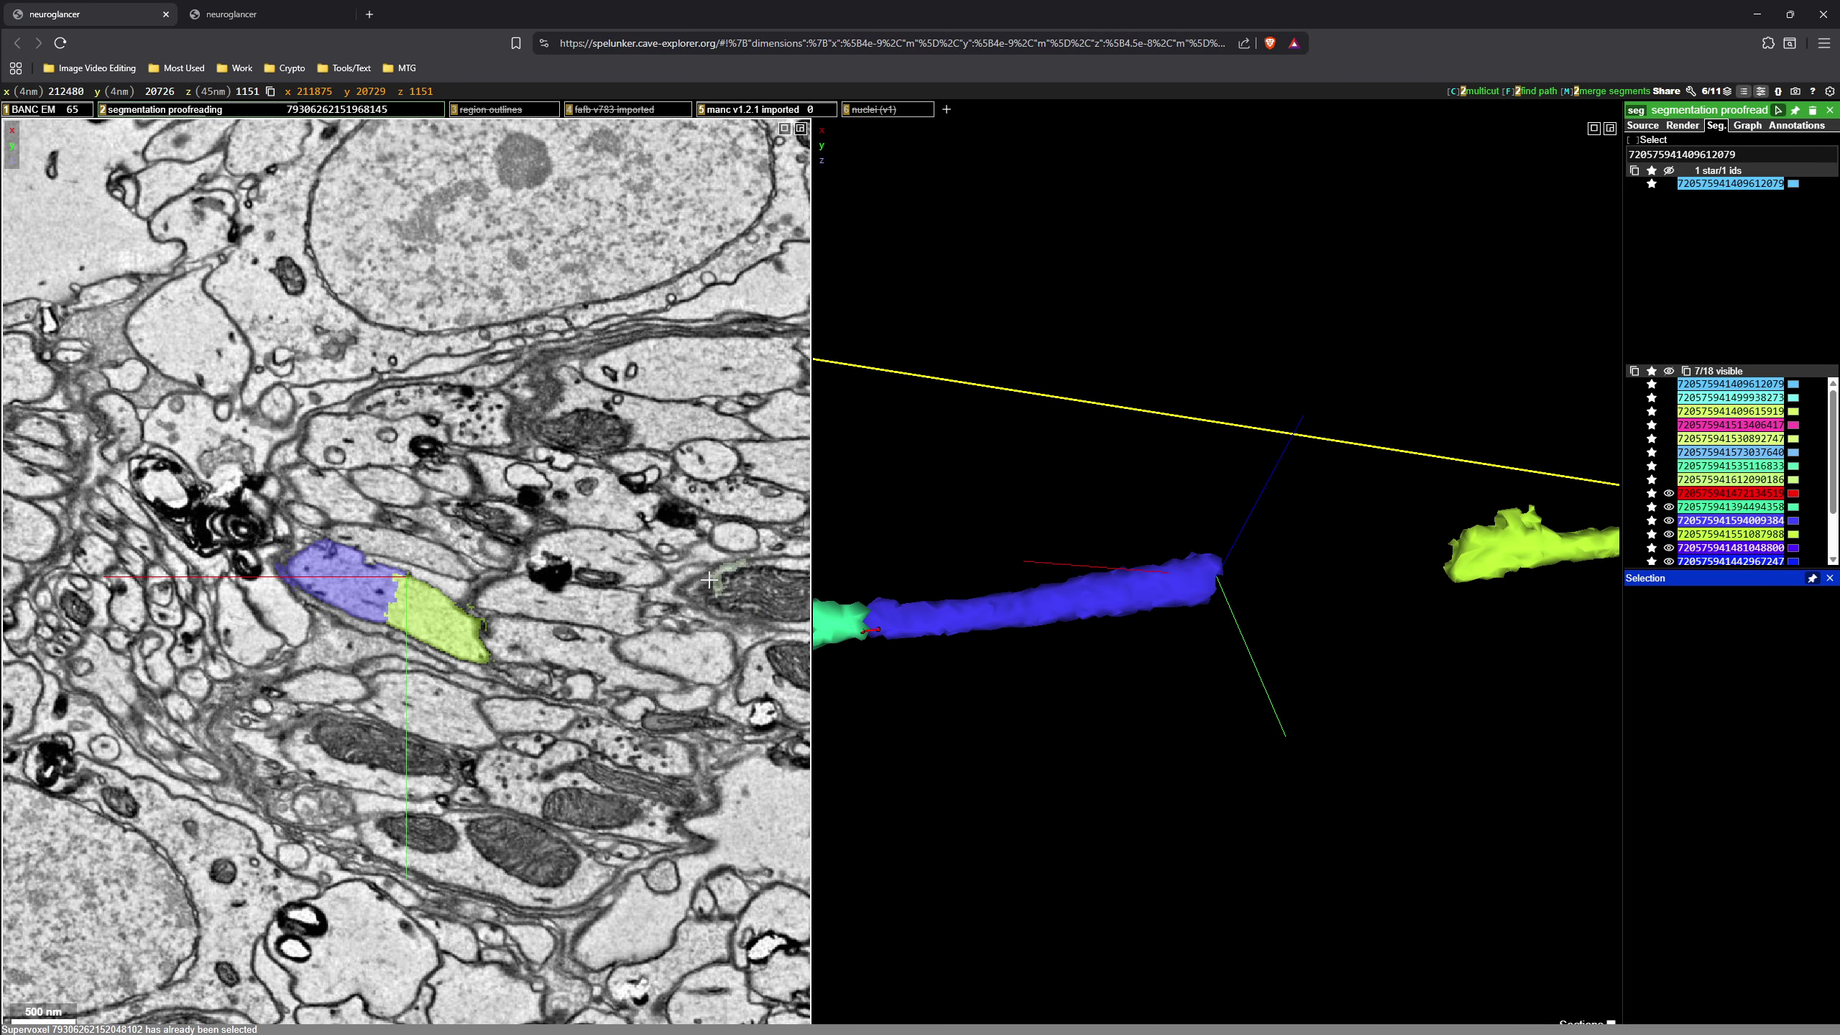
key(m)
ctrl+click(380, 600)
ctrl+click(396, 611)
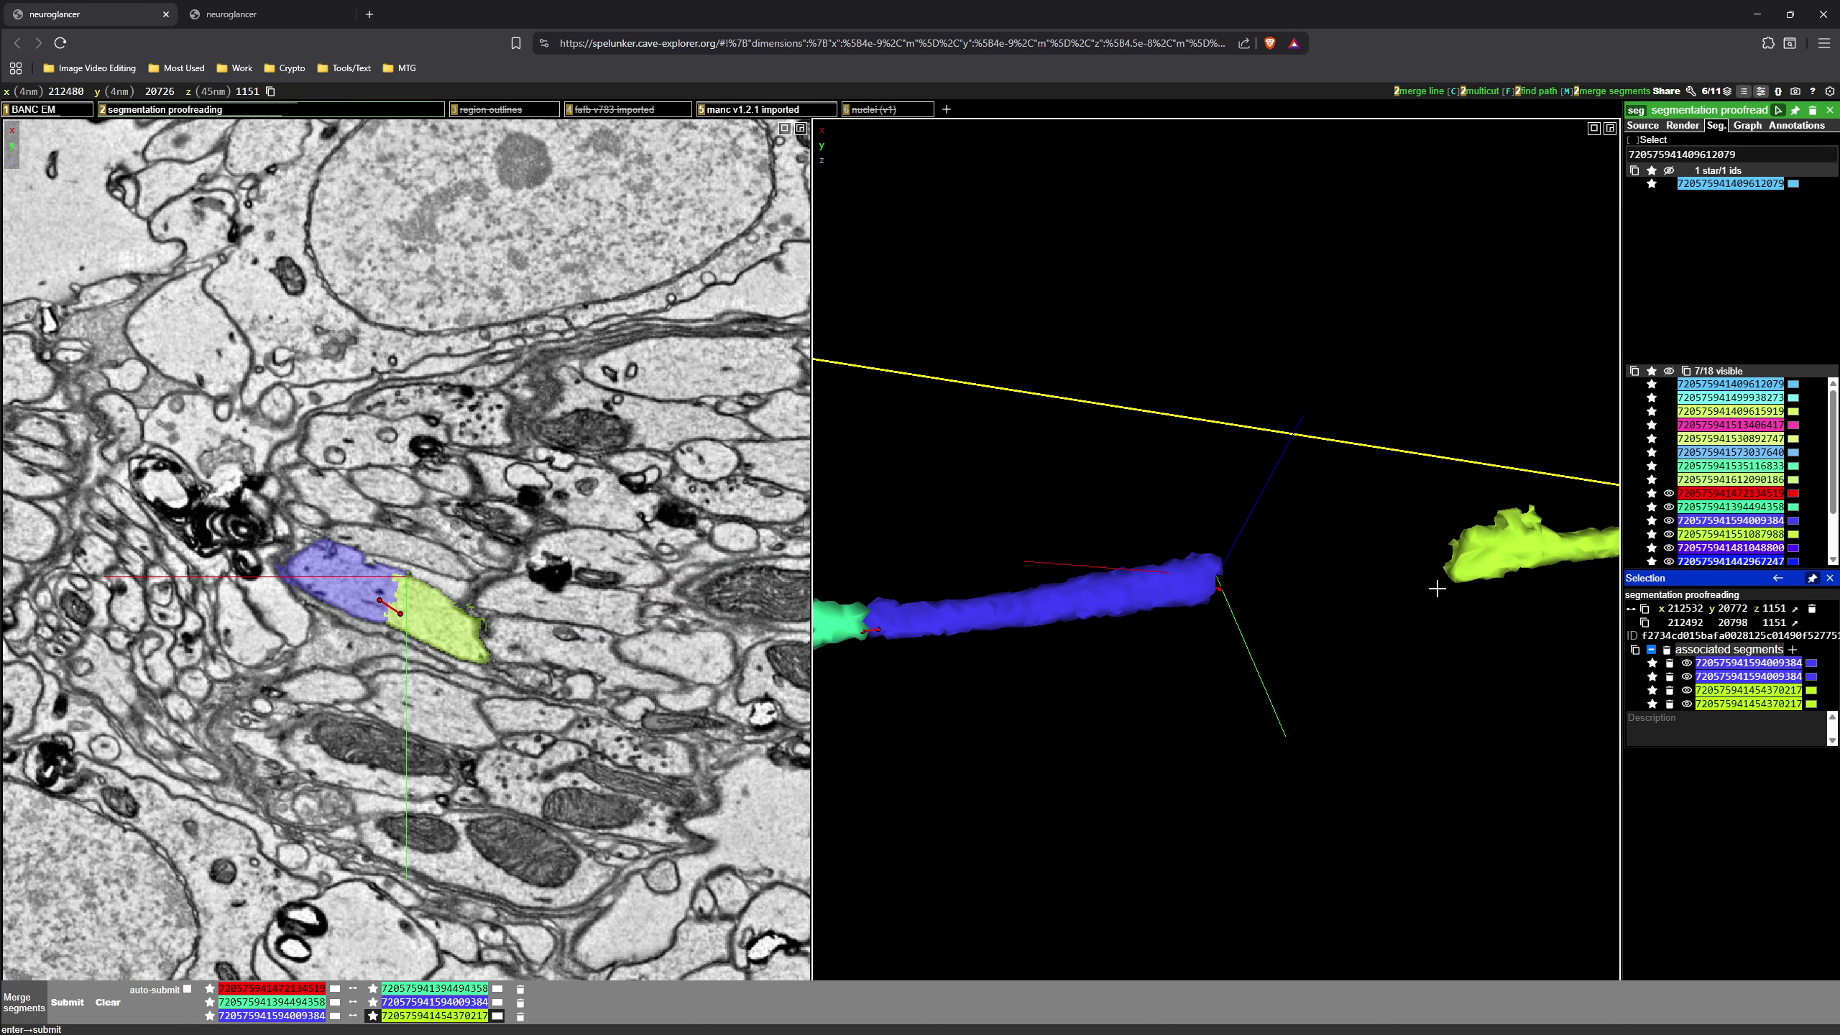
- Queue merge lines joining the two yellow-green pieces at z 1182 and the second of them to the purple piece at z 1214
right_click(1449, 569)
ctrl+click(398, 556)
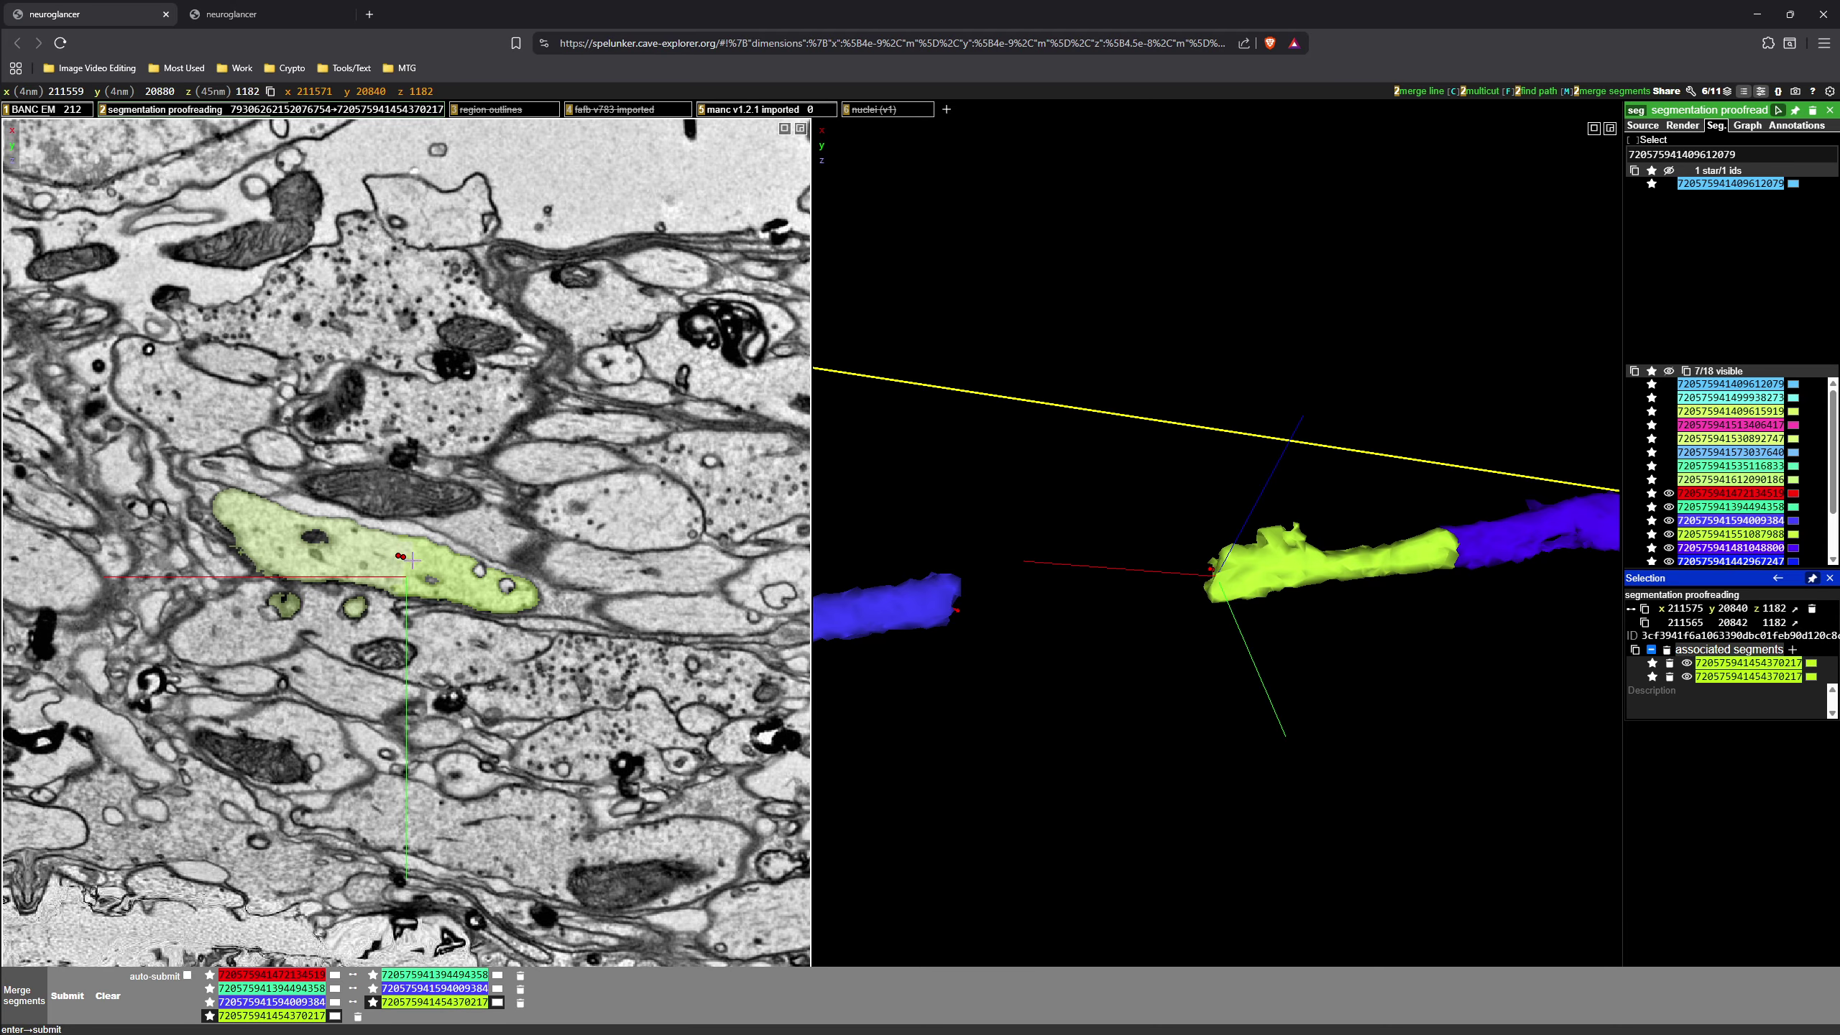
ctrl+click(428, 567)
right_click(1457, 552)
ctrl+click(393, 542)
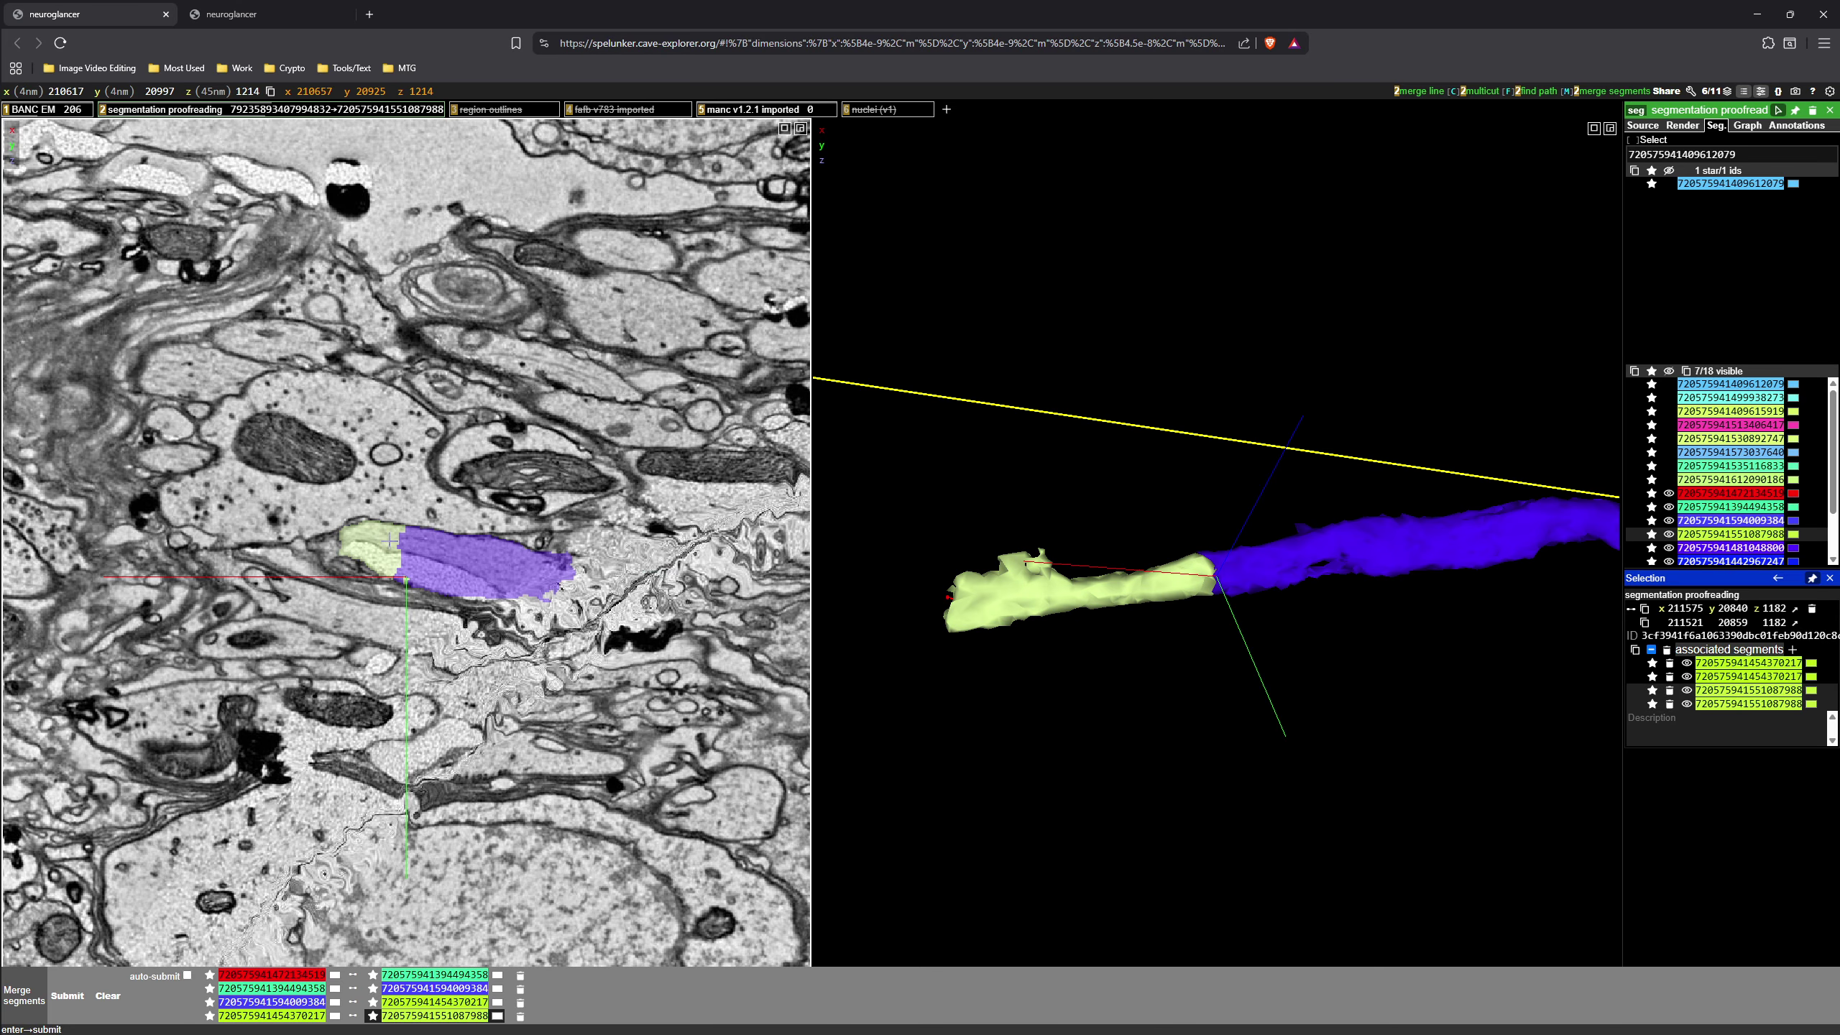
ctrl+click(411, 542)
- Queue a merge line in the 3D view joining the purple piece to the bright blue axon piece near z 1310
scroll(1448, 558, down, 5)
right_click(1396, 555)
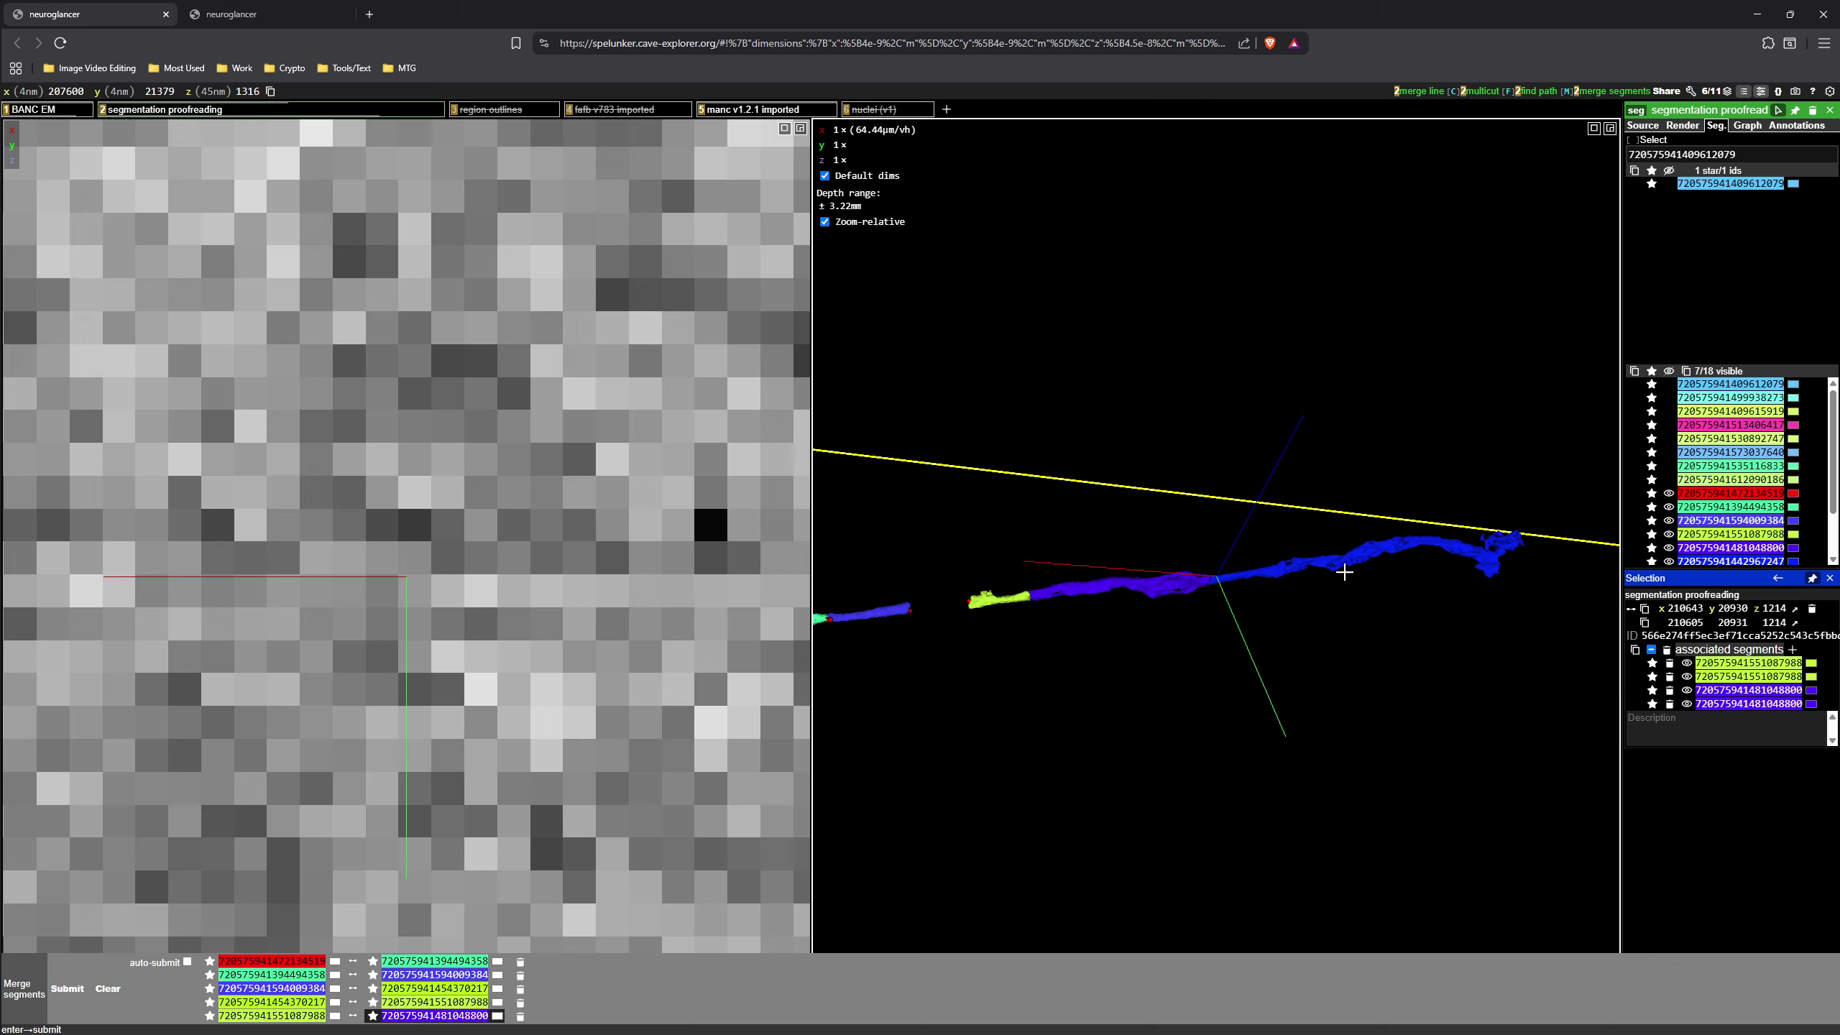
scroll(1224, 584, up, 5)
ctrl+click(1137, 601)
ctrl+click(1165, 605)
- Follow the bright blue axon piece to its branched end and add the segment adjoining it near z 1485 to the visible segments
right_click(1349, 582)
right_click(1374, 584)
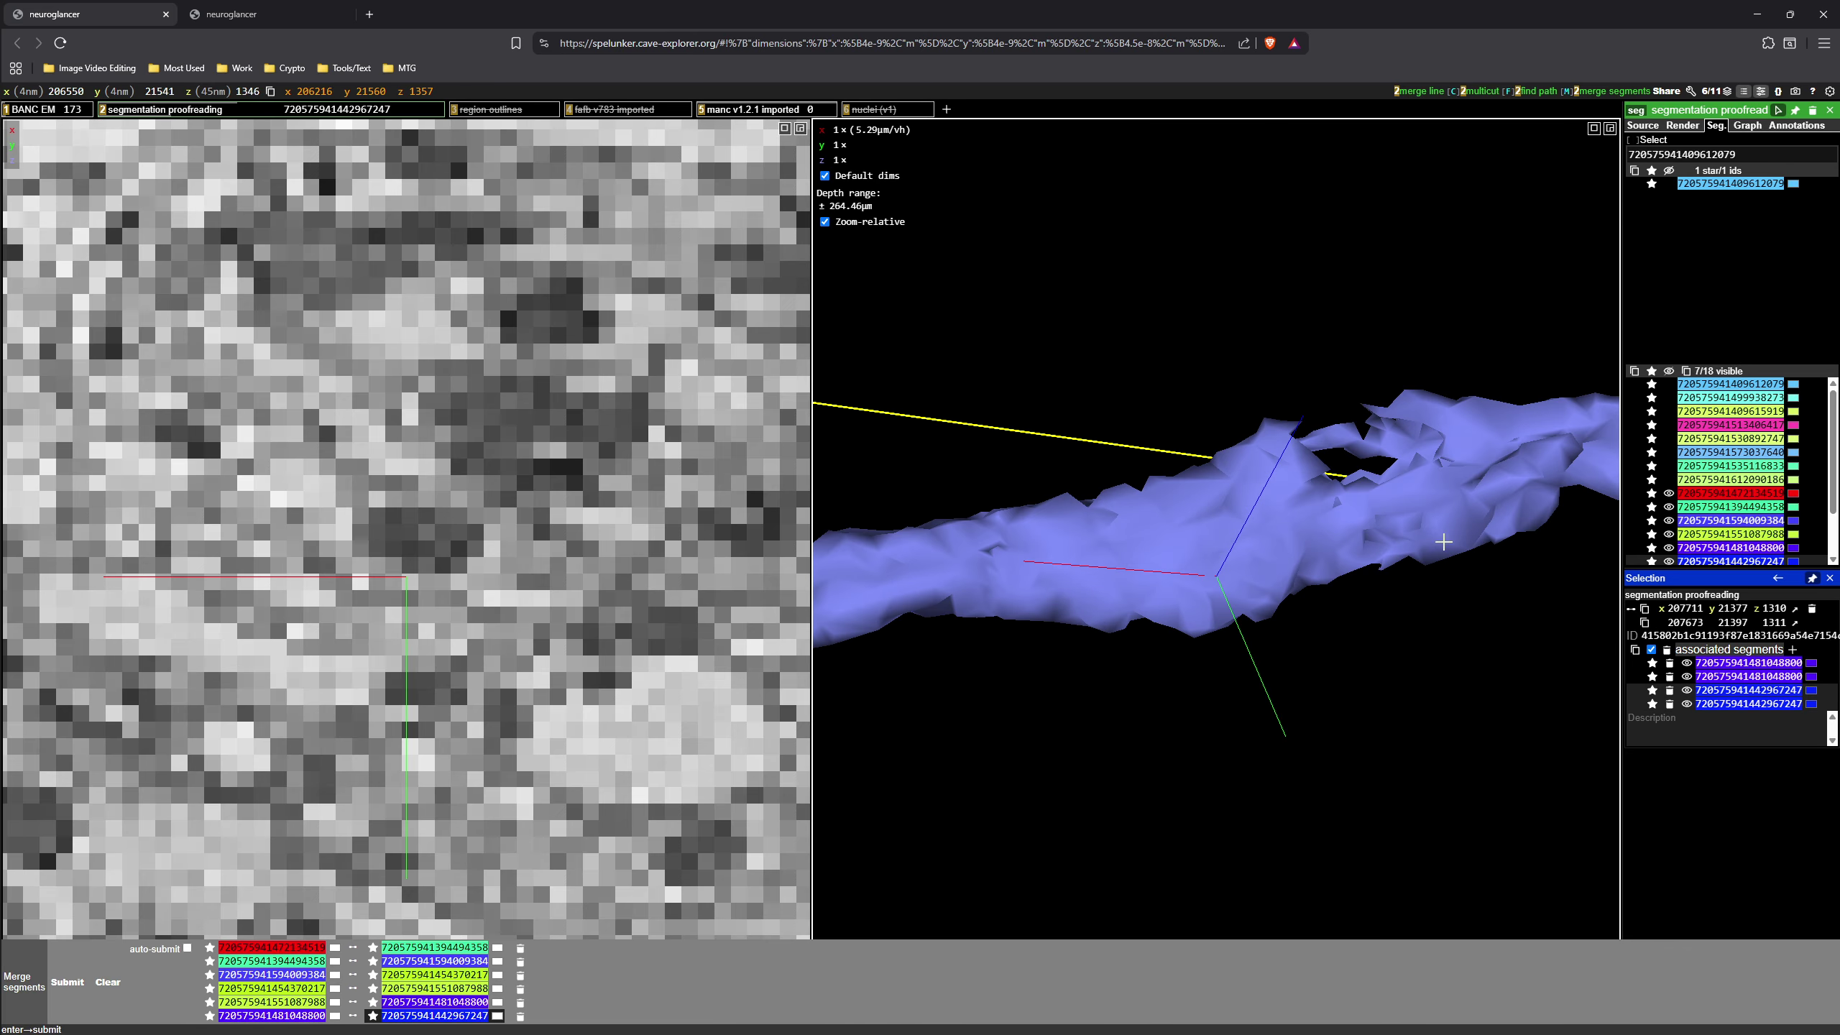
scroll(1374, 585, down, 5)
drag(1409, 682, 1492, 518)
right_click(1421, 477)
right_click(1446, 444)
right_click(1495, 516)
drag(1275, 507, 1265, 577)
right_click(1266, 577)
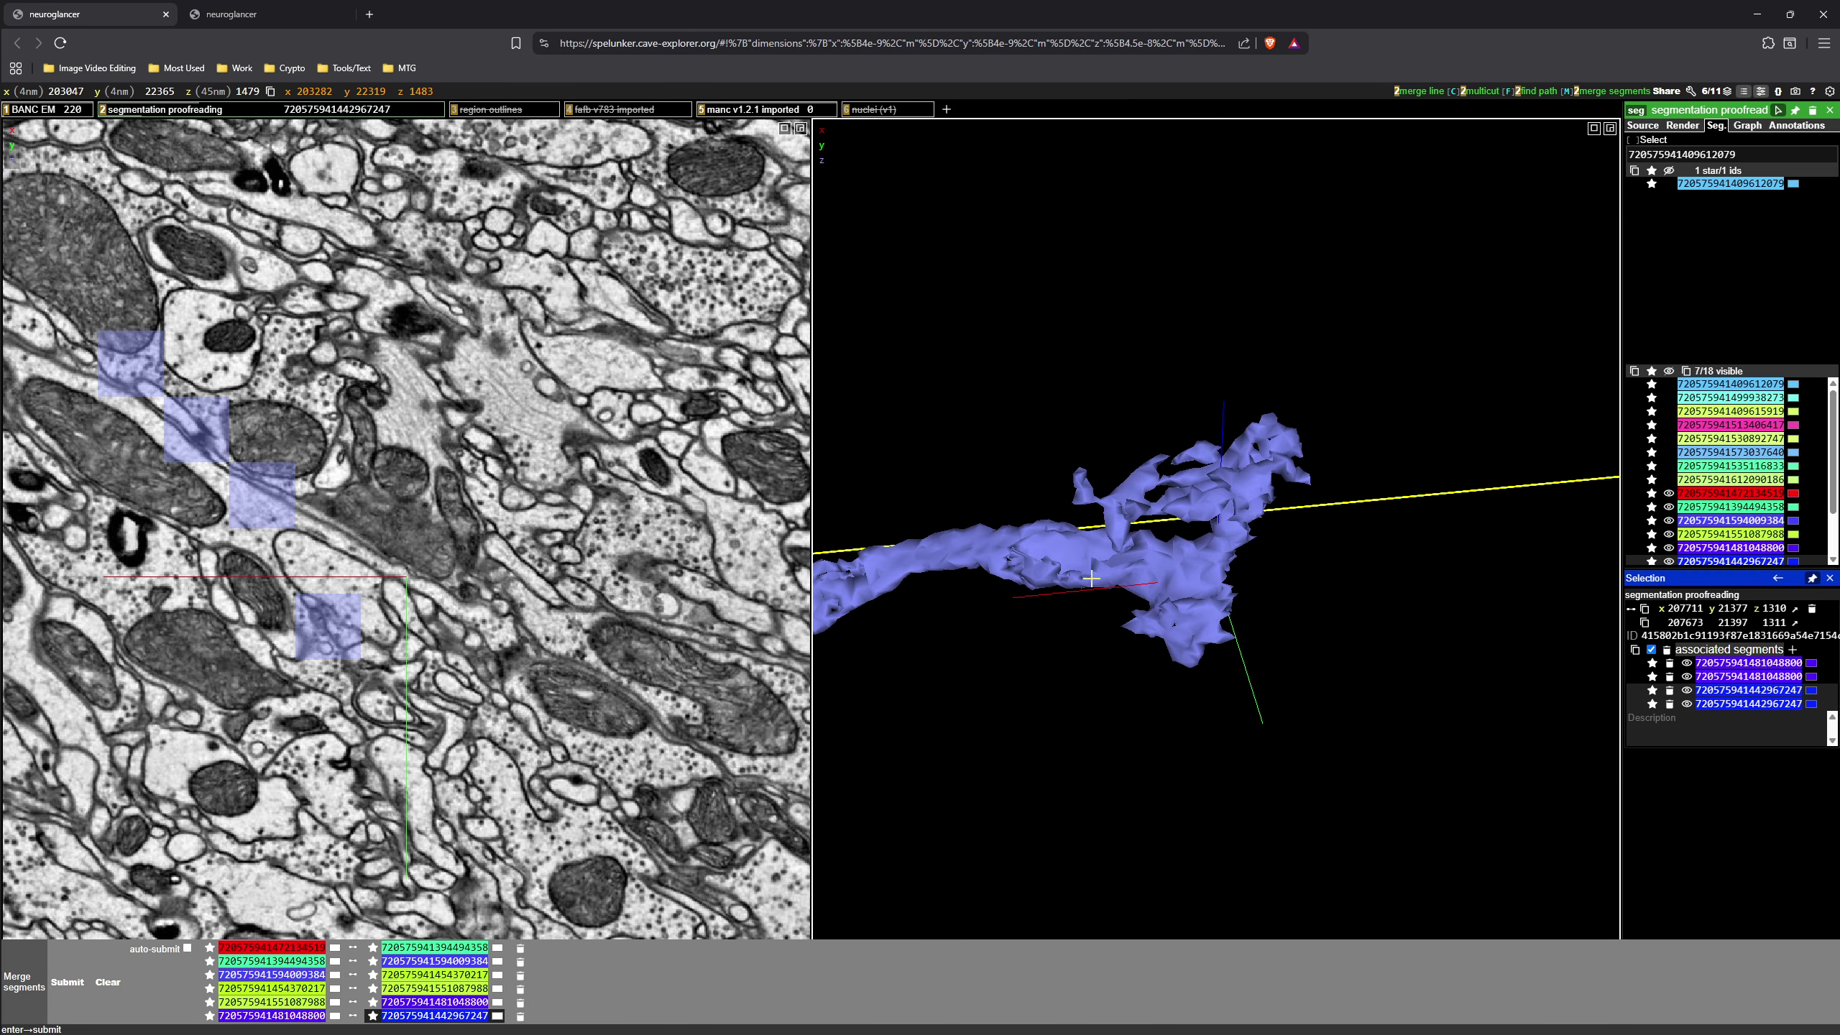
scroll(510, 638, down, 4)
scroll(510, 638, down, 2)
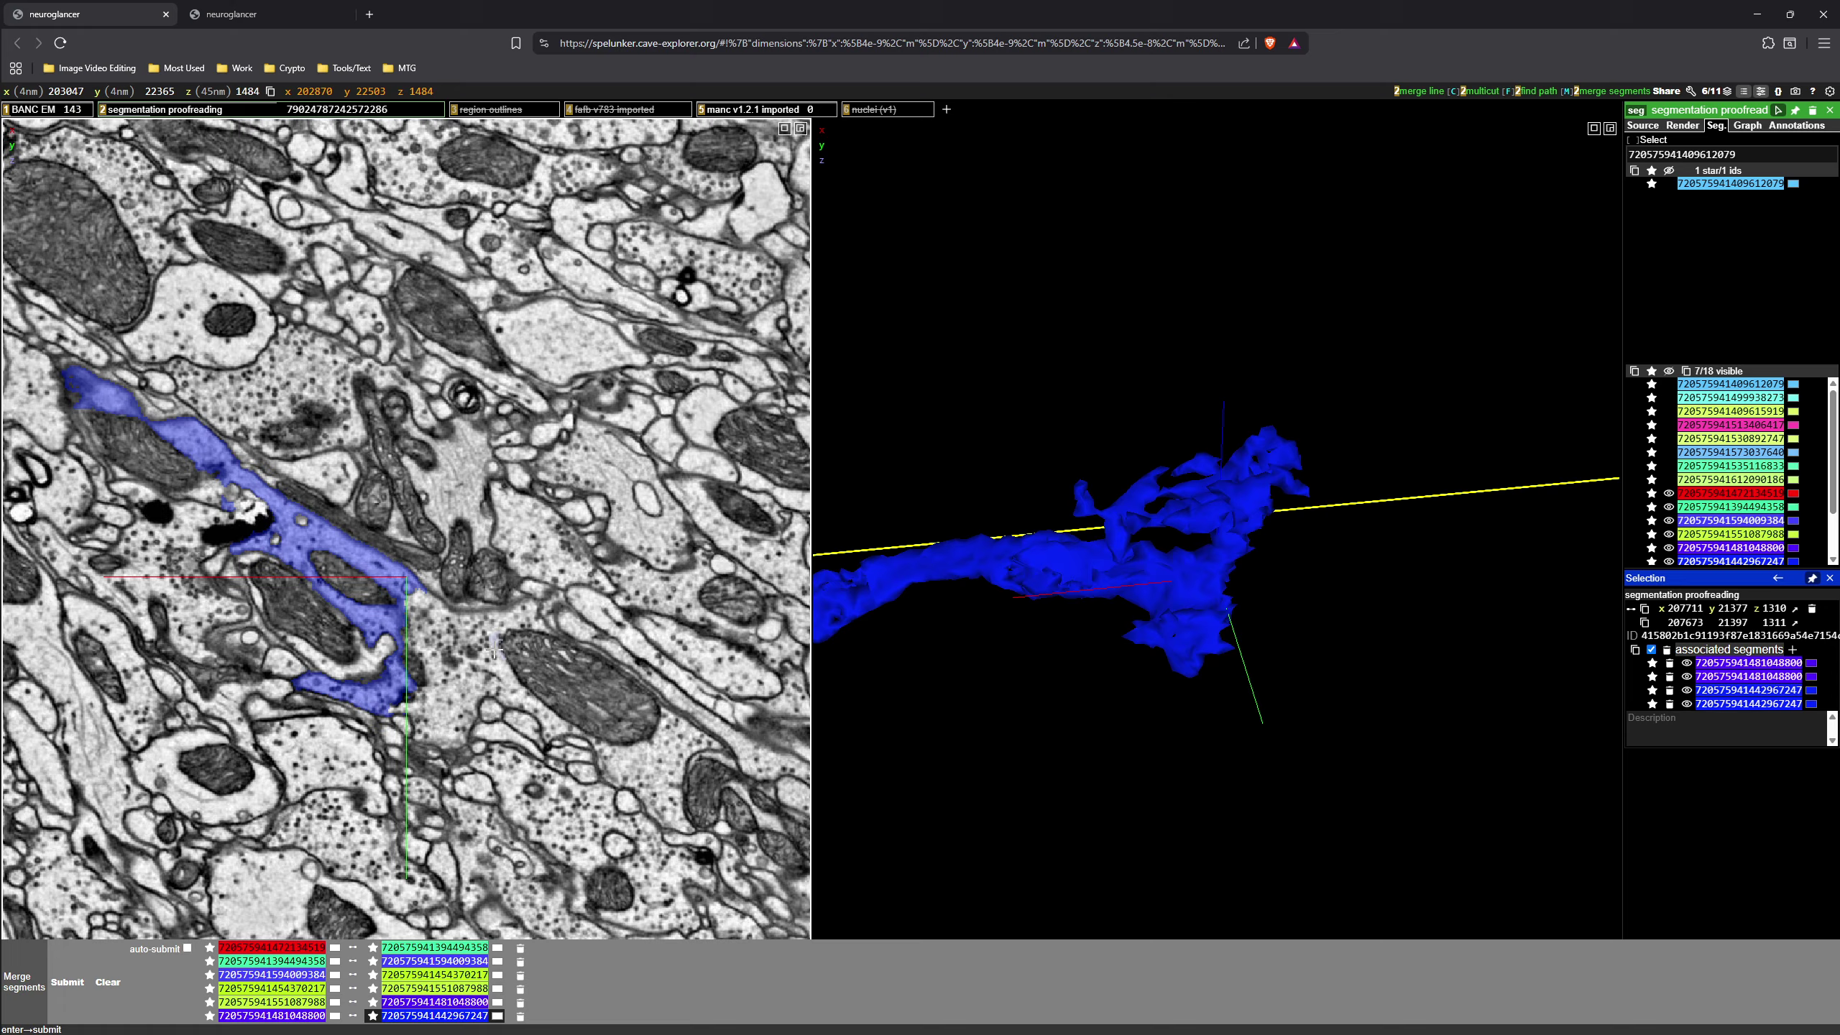
double_click(510, 638)
- Queue a merge line joining the branched blue end to the large green segment and submit all queued merges
drag(1160, 566, 1306, 550)
scroll(1306, 550, down, 8)
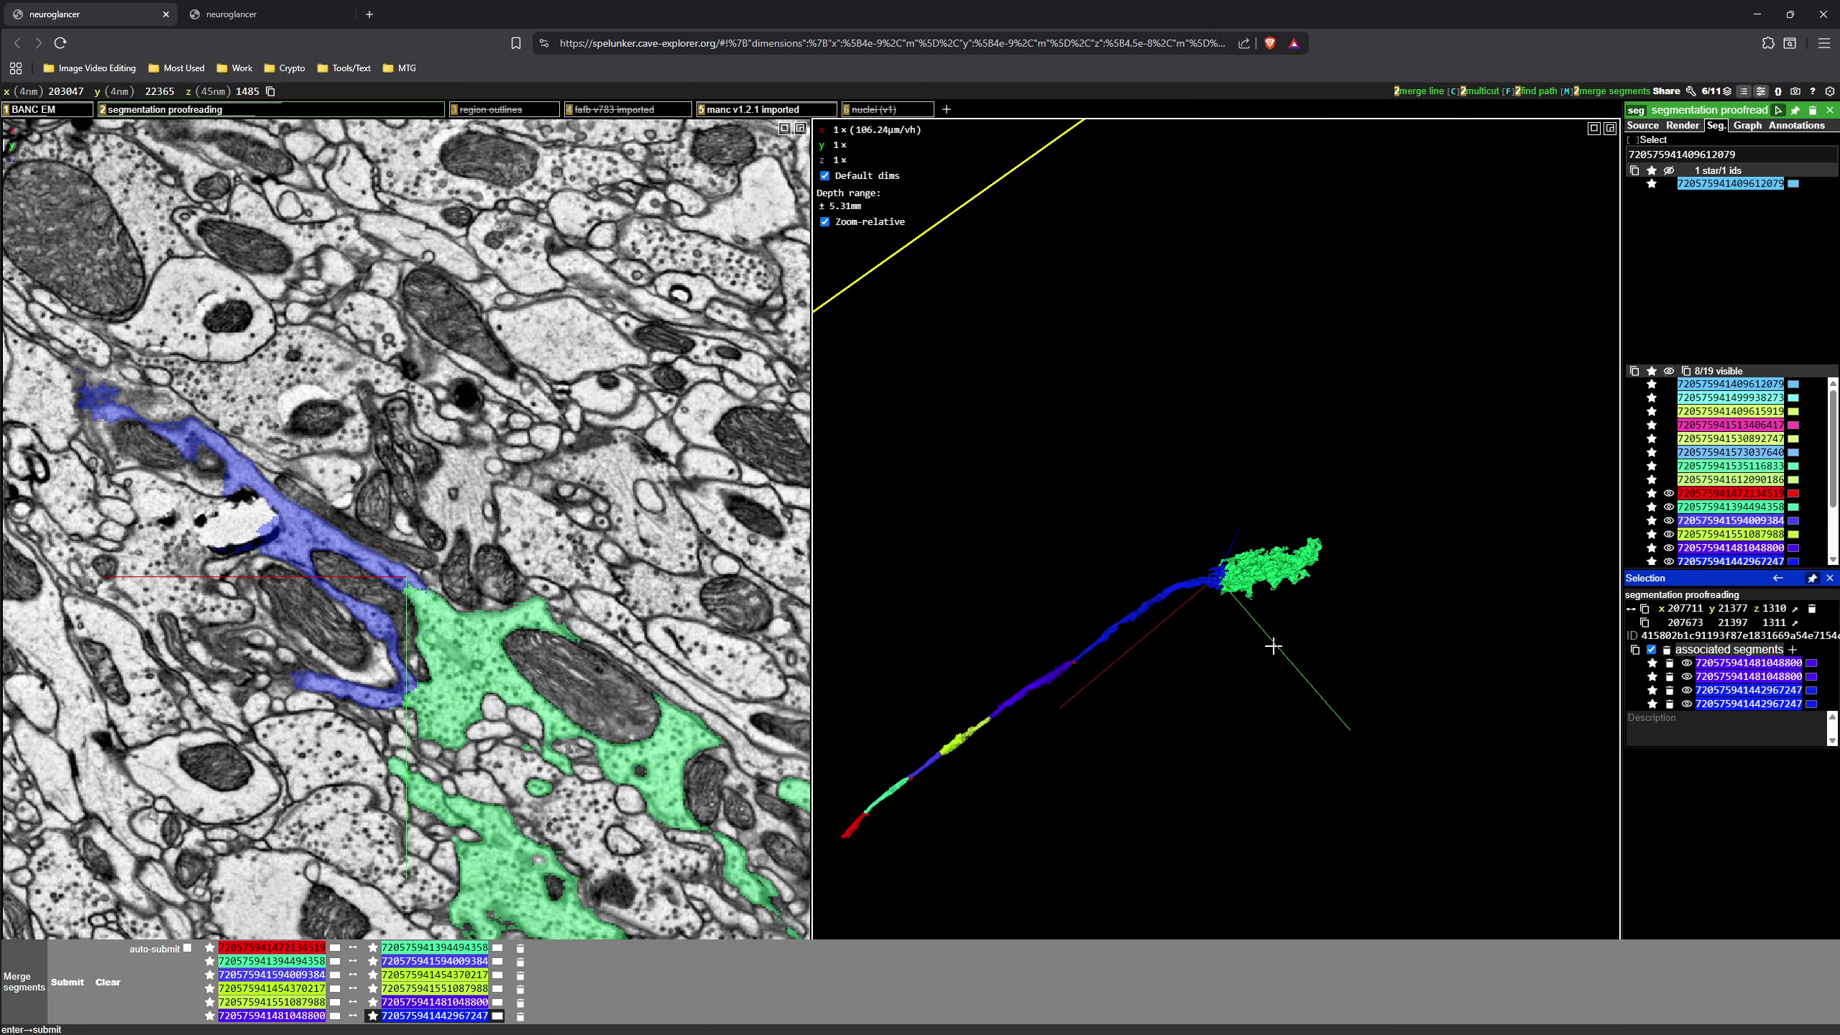
scroll(1210, 608, up, 10)
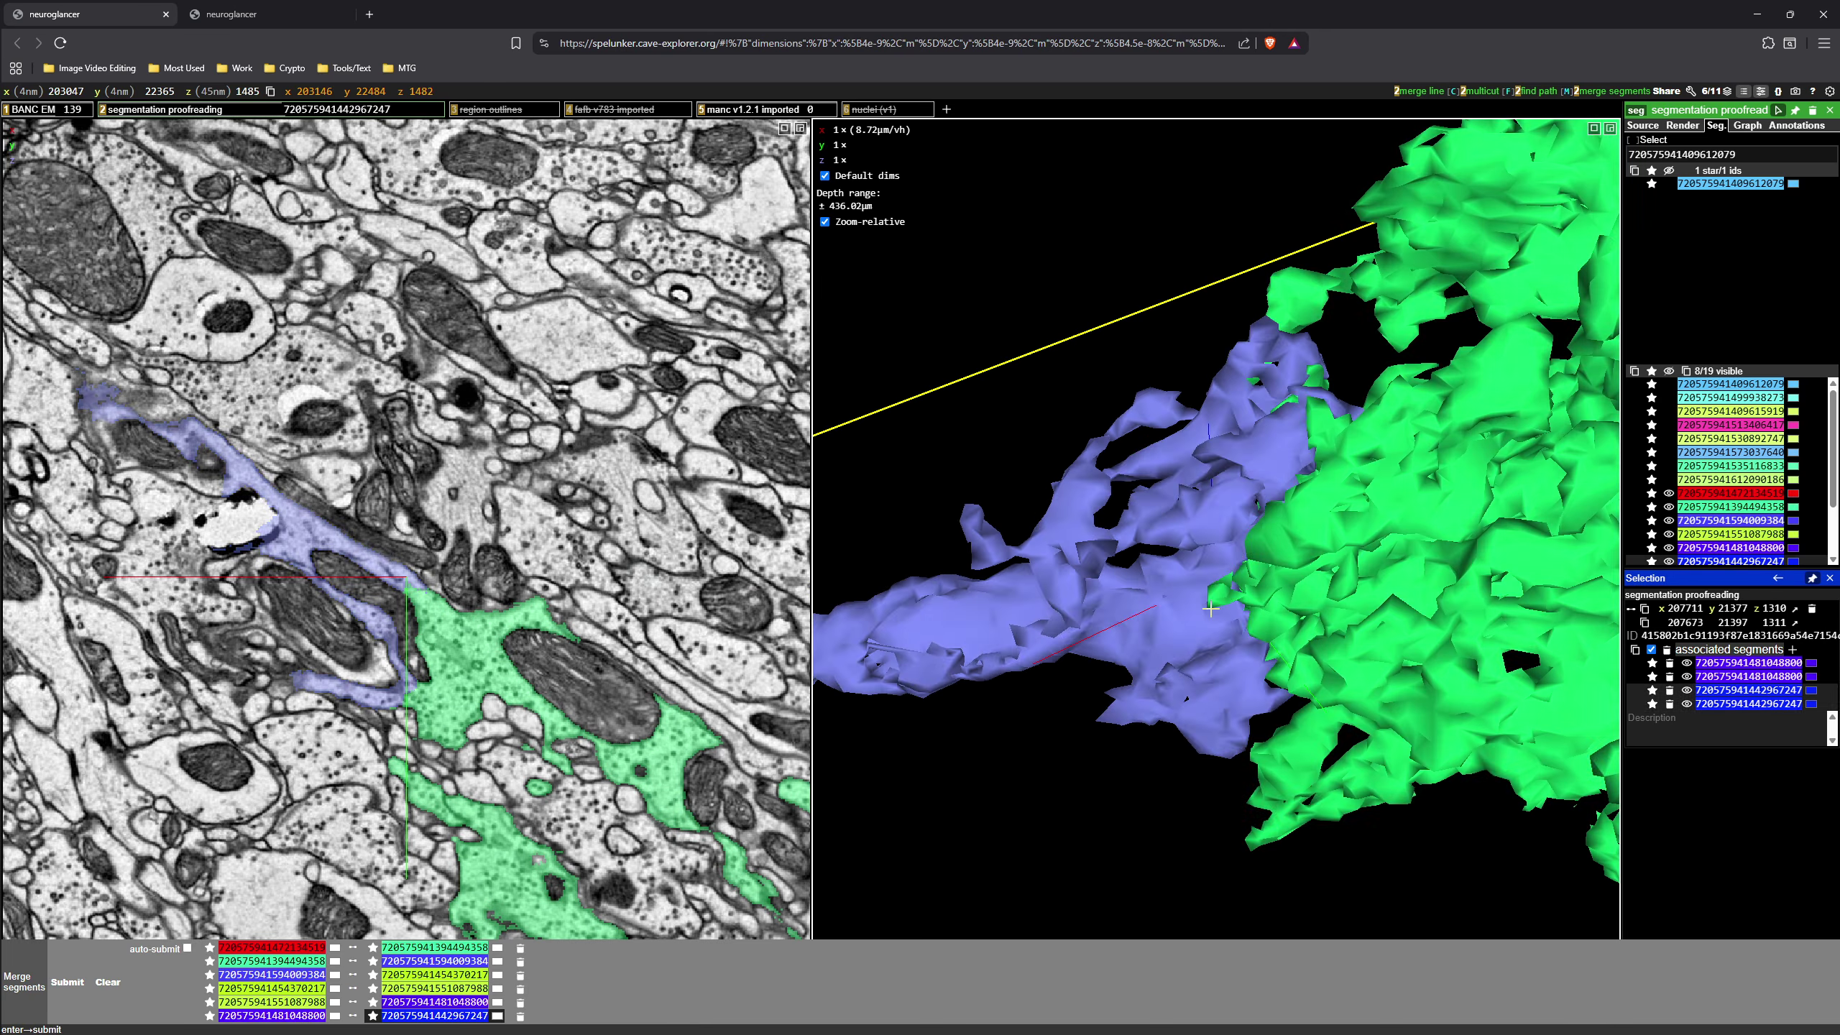
click(1247, 534)
scroll(1213, 494, down, 6)
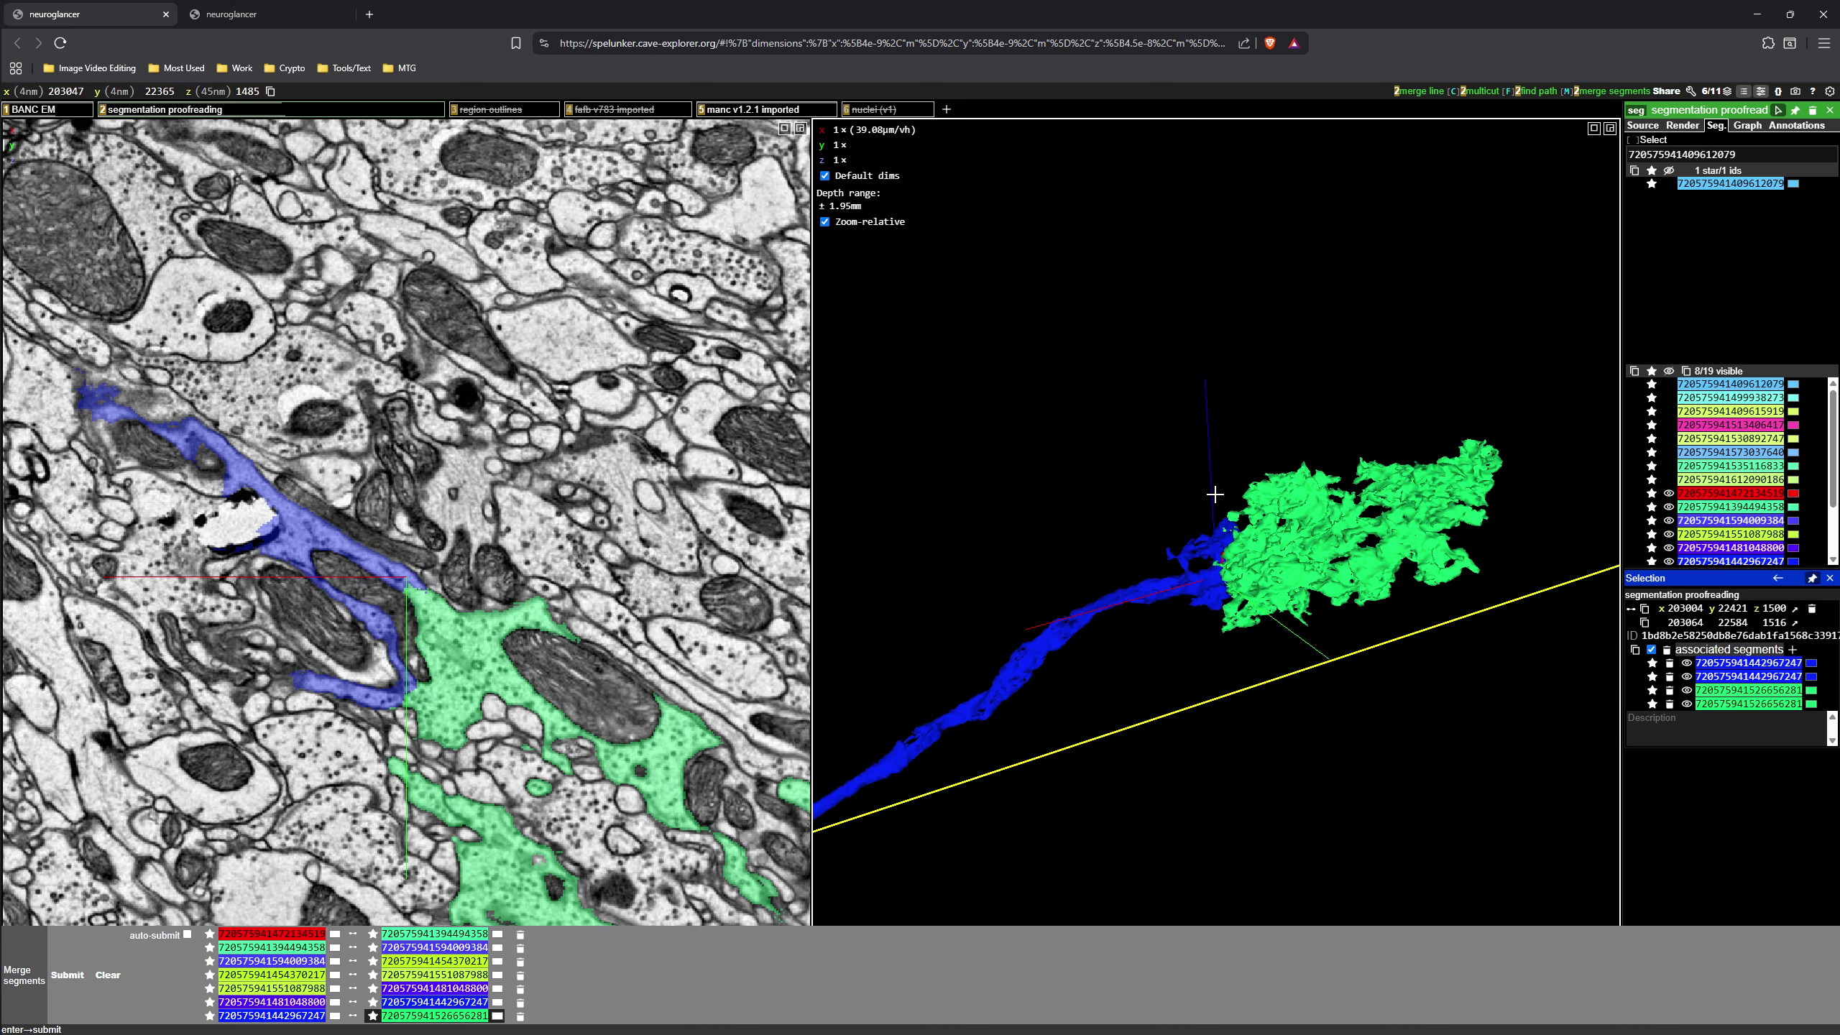
key(Return)
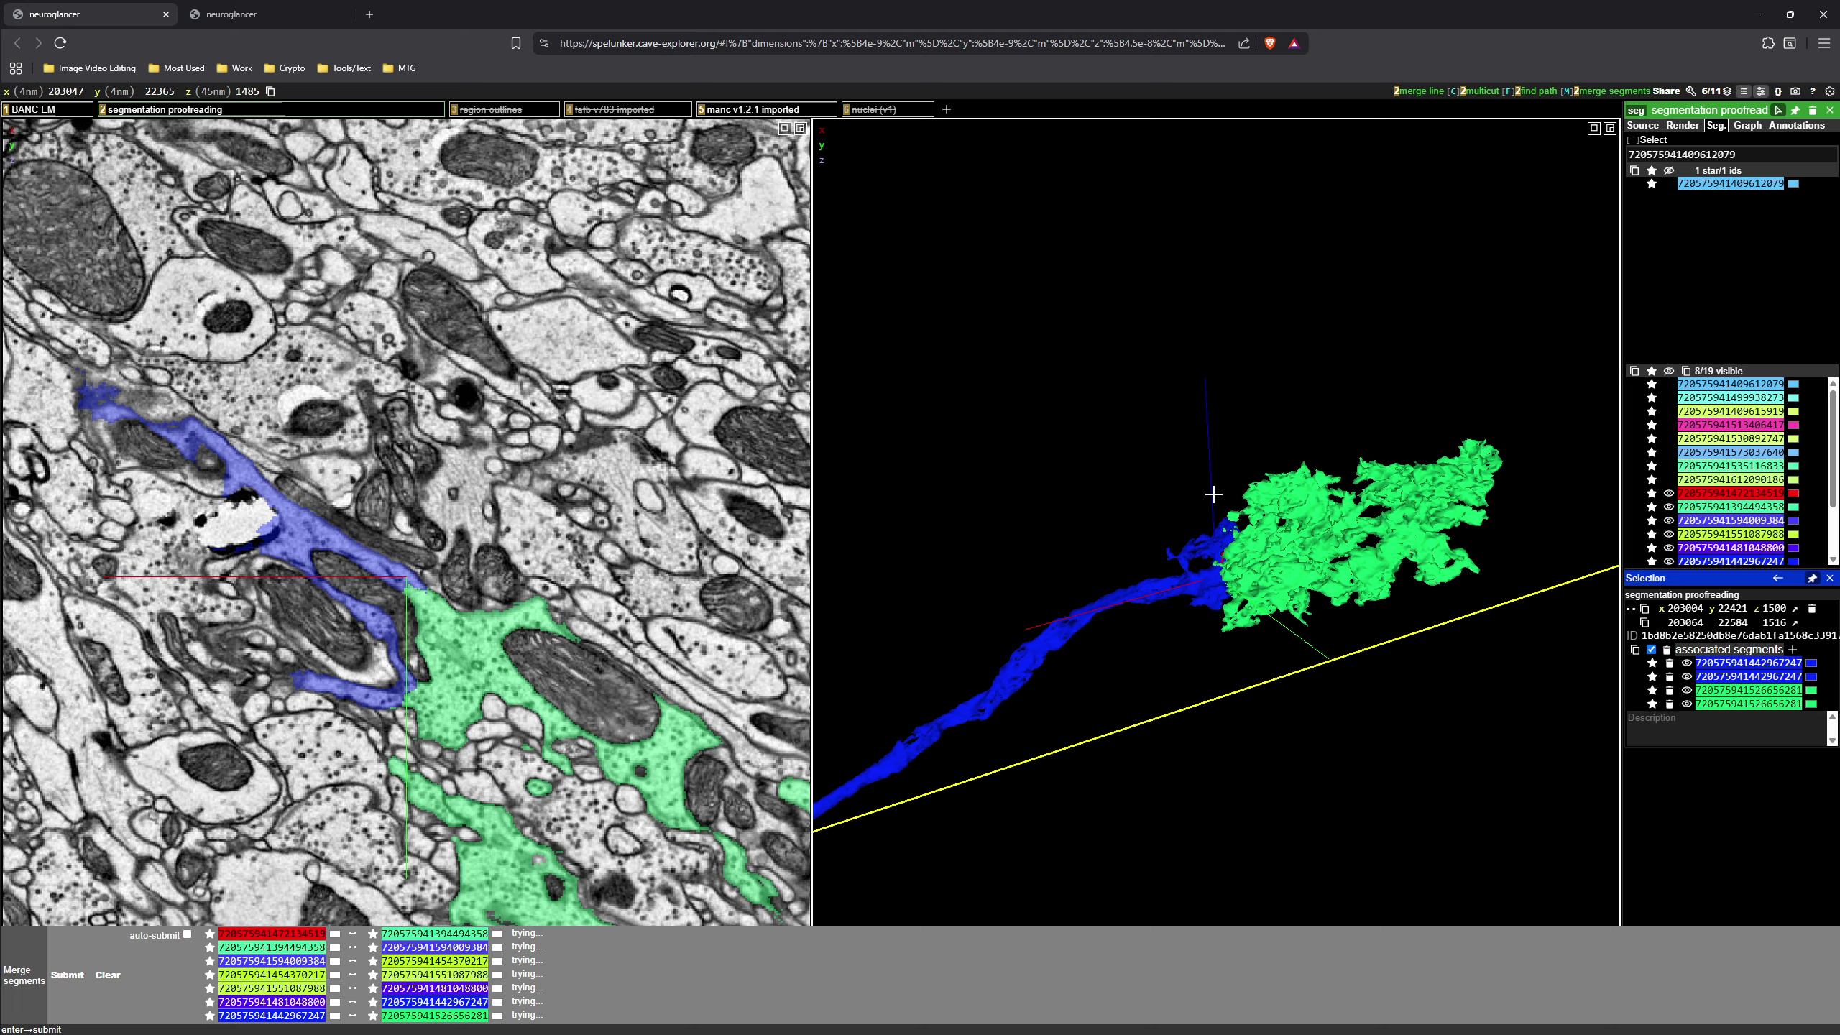